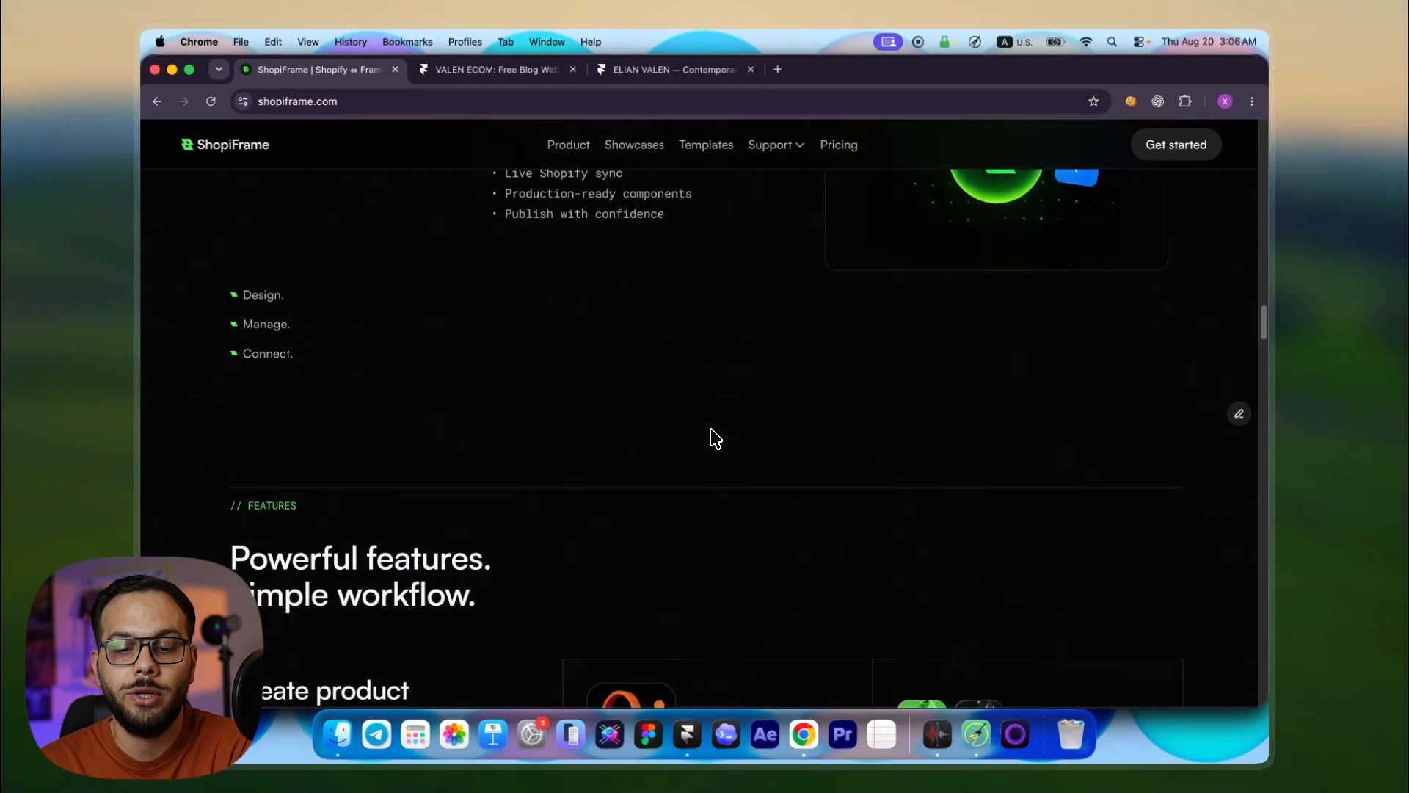
- Look through the features, showcase and templates sections of the ShopiFrame homepage
scroll(716, 438, up, 2)
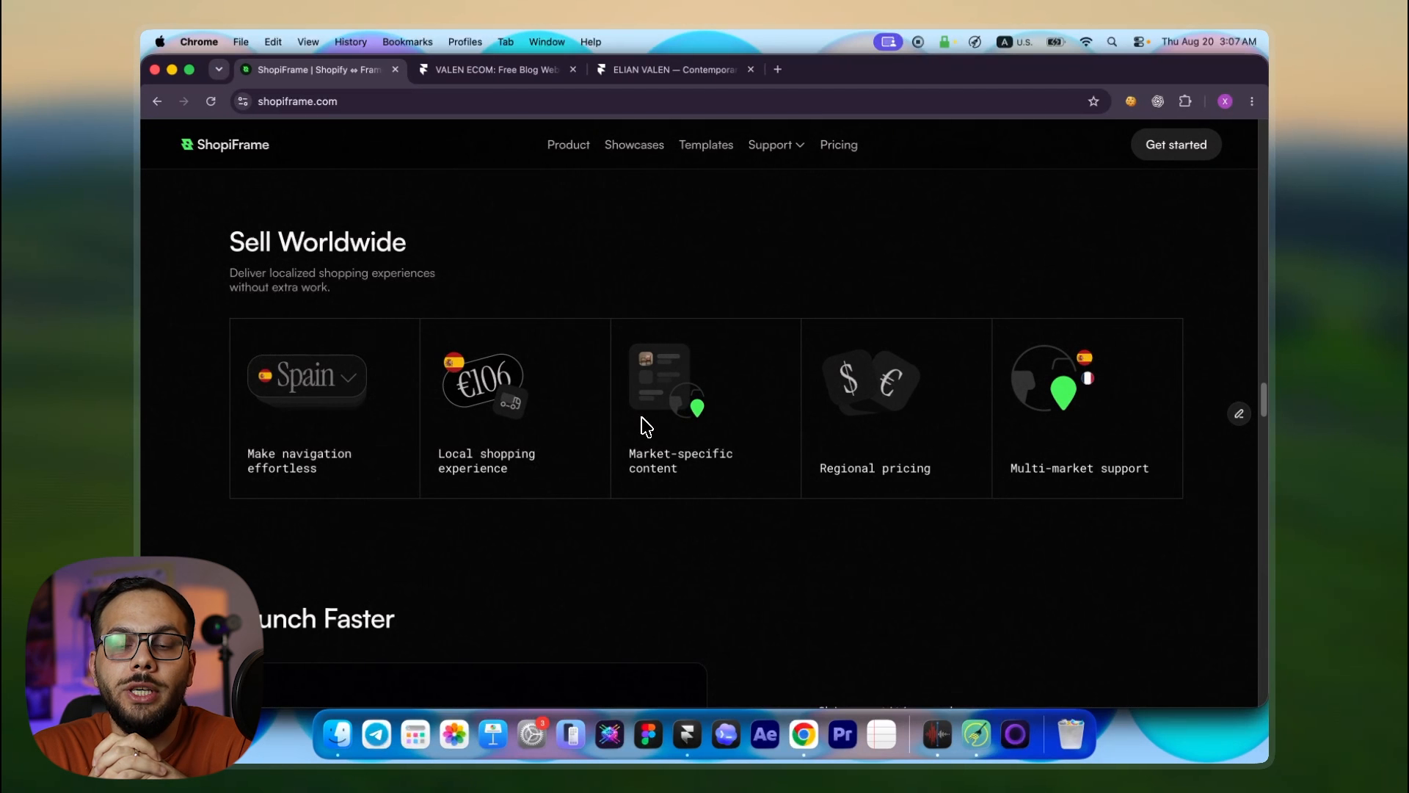
scroll(645, 426, down, 5)
scroll(645, 426, down, 12)
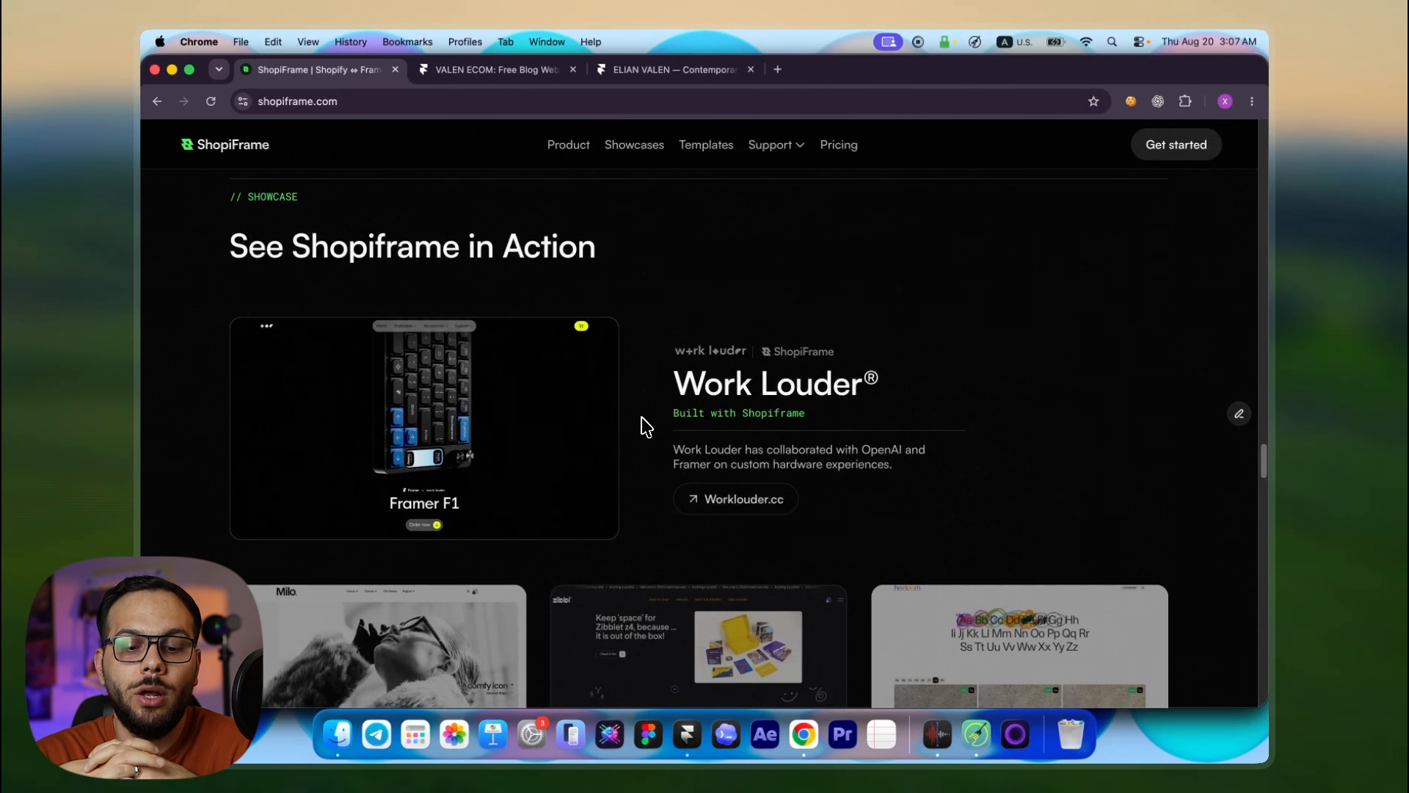
scroll(646, 426, down, 5)
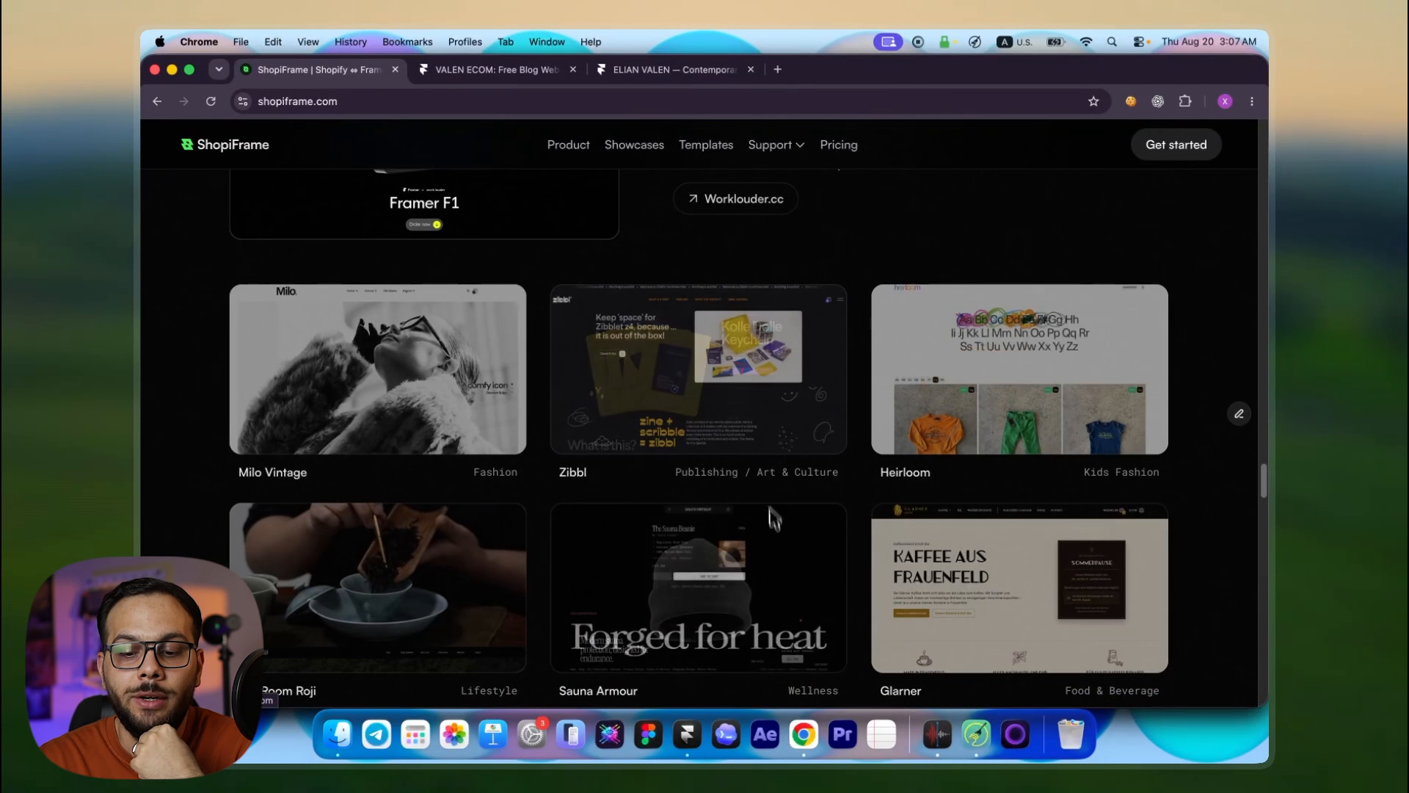
scroll(763, 543, down, 3)
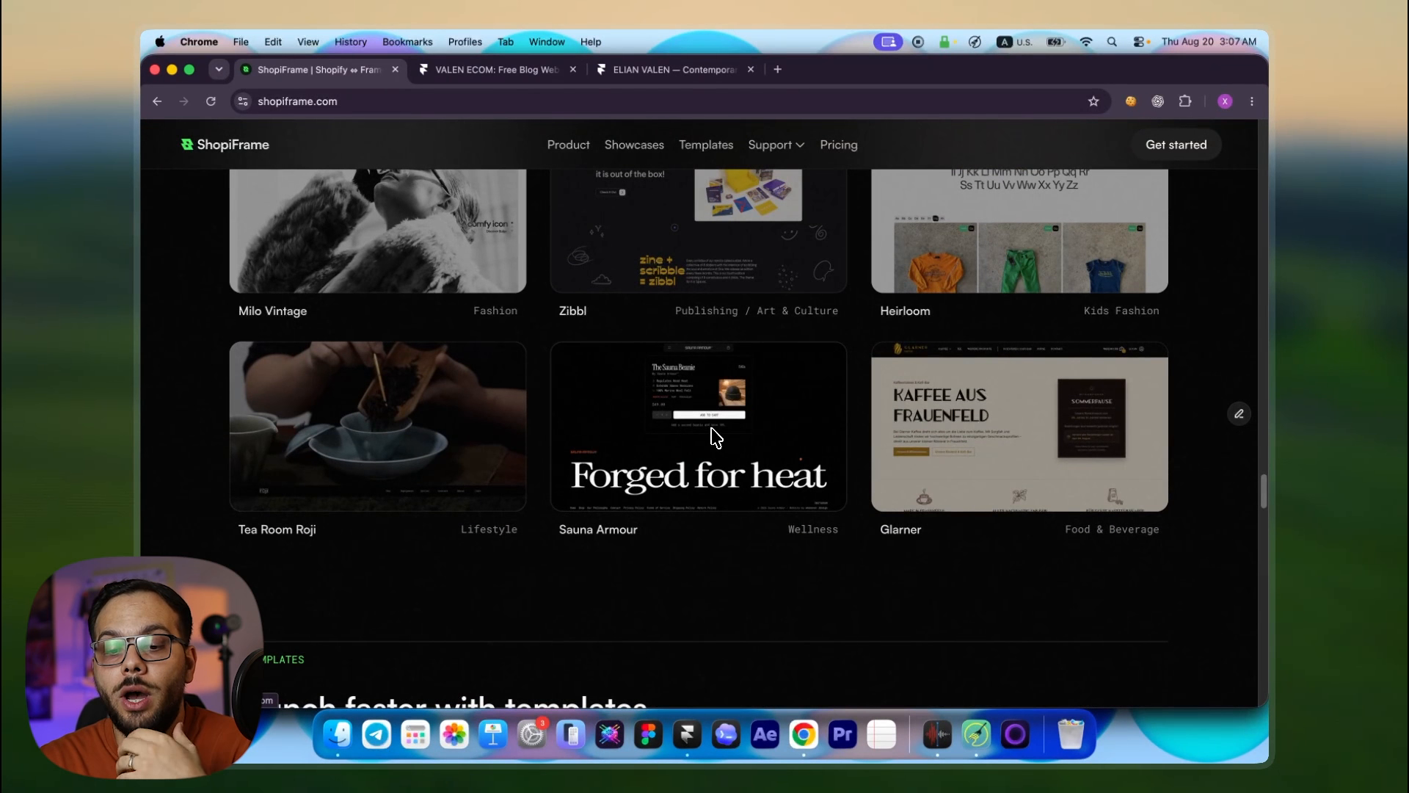
scroll(690, 436, down, 8)
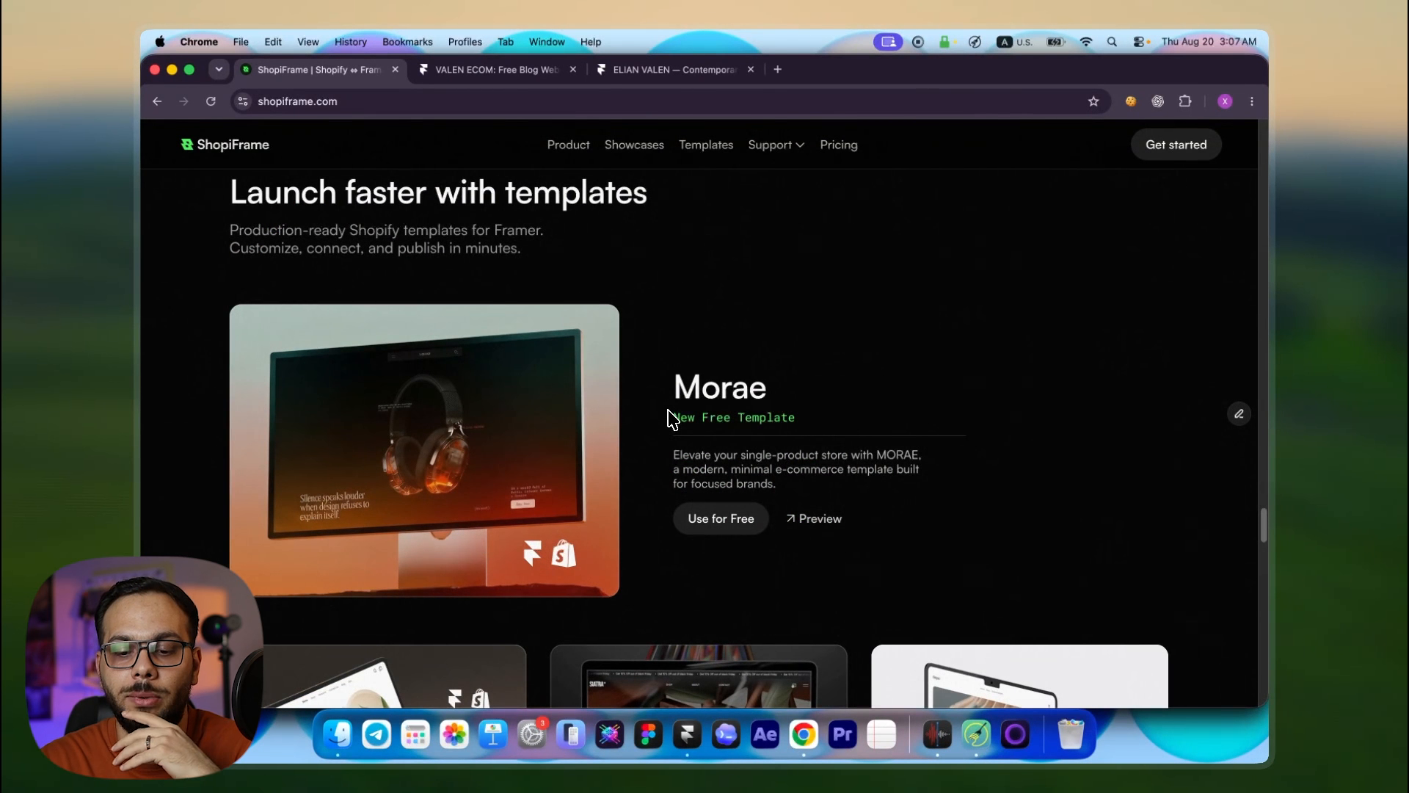
scroll(673, 420, down, 6)
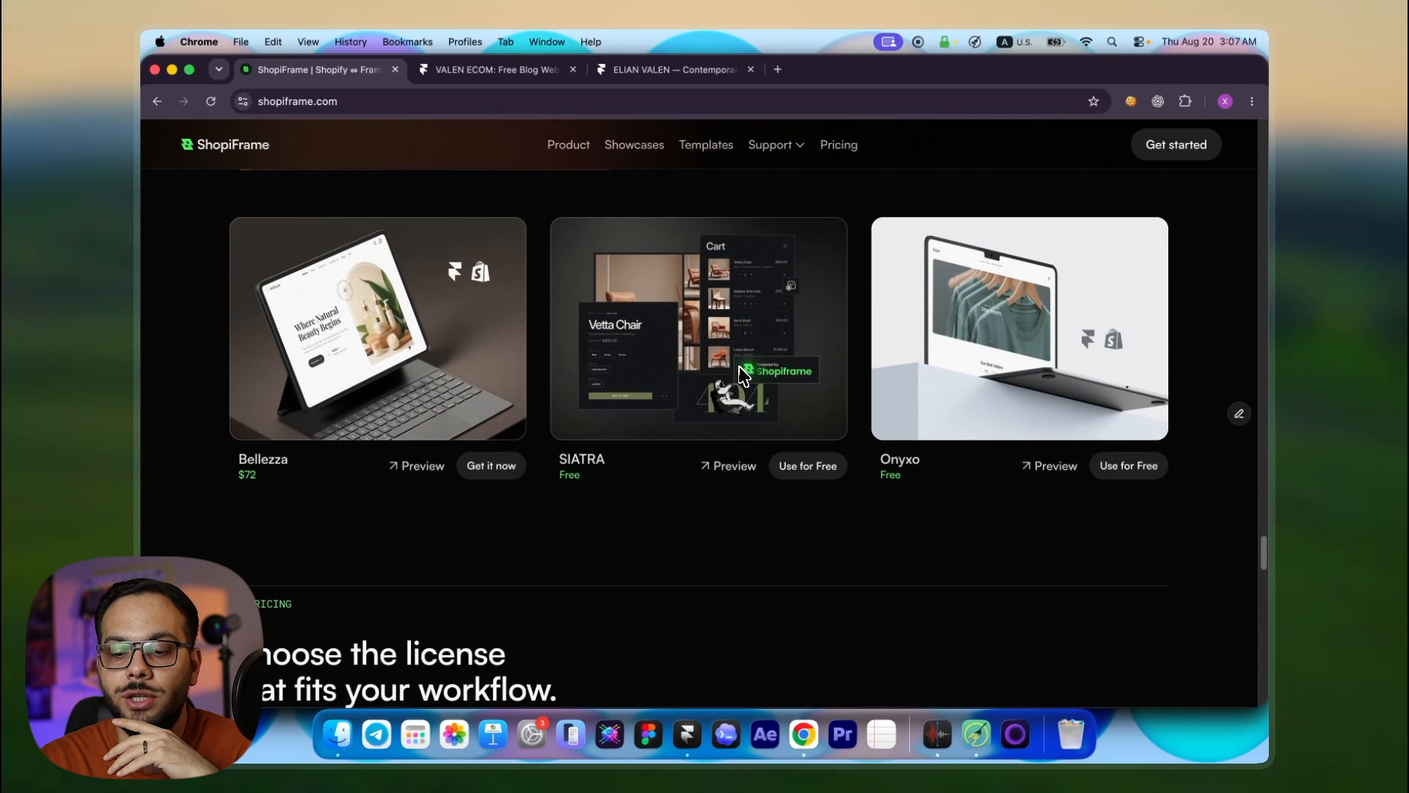
- Compare the Free, Standard and Pro licenses in the homepage's pricing section
scroll(851, 534, down, 5)
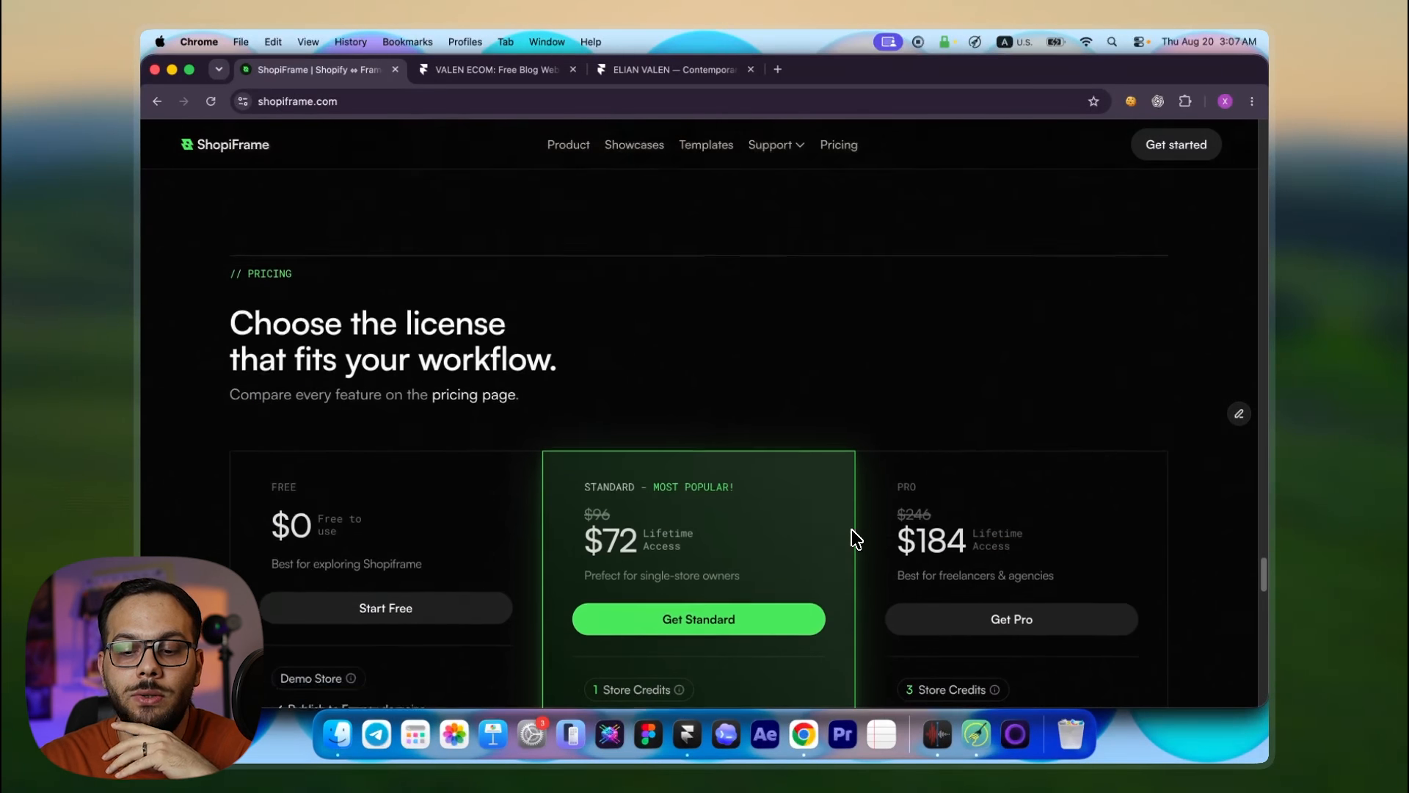
scroll(855, 538, down, 2)
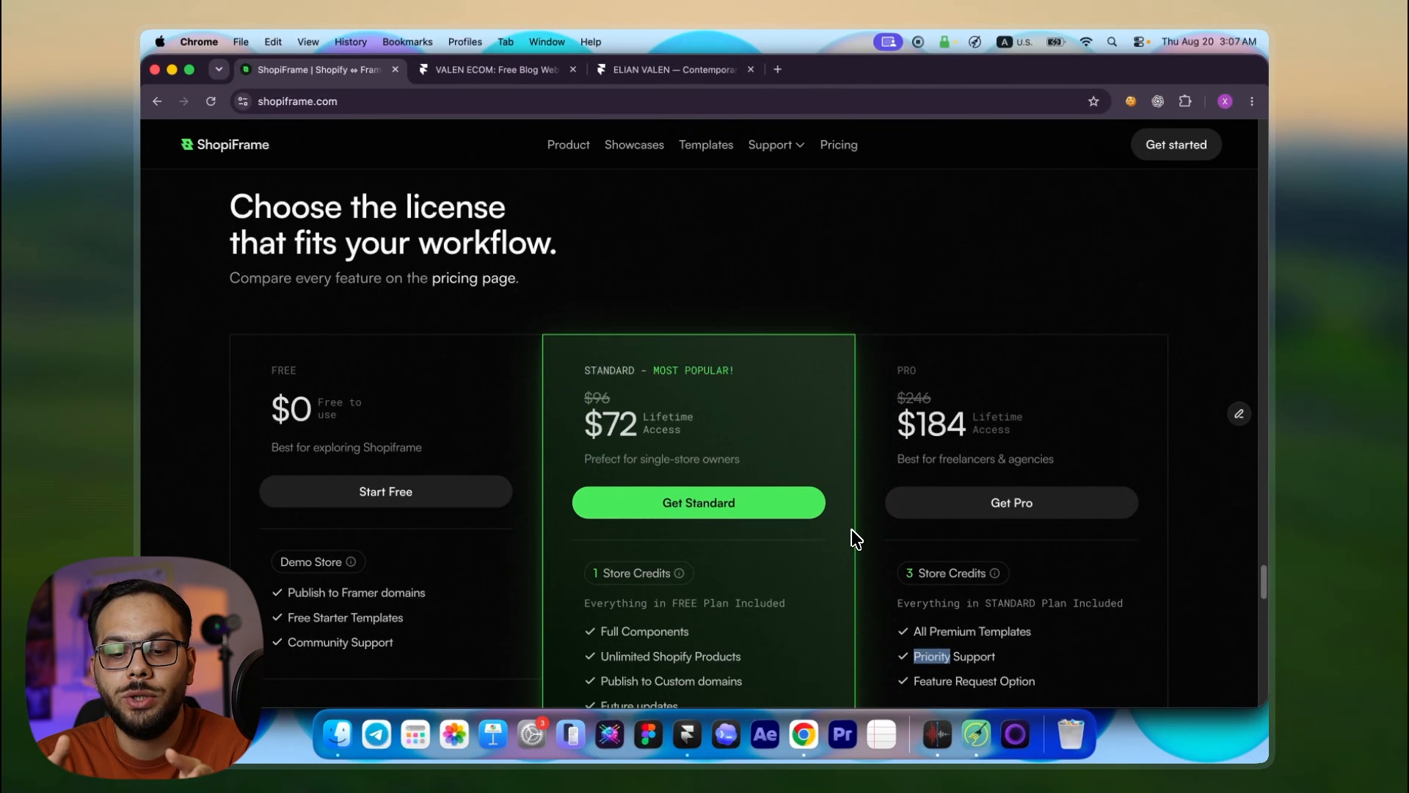
scroll(856, 540, down, 3)
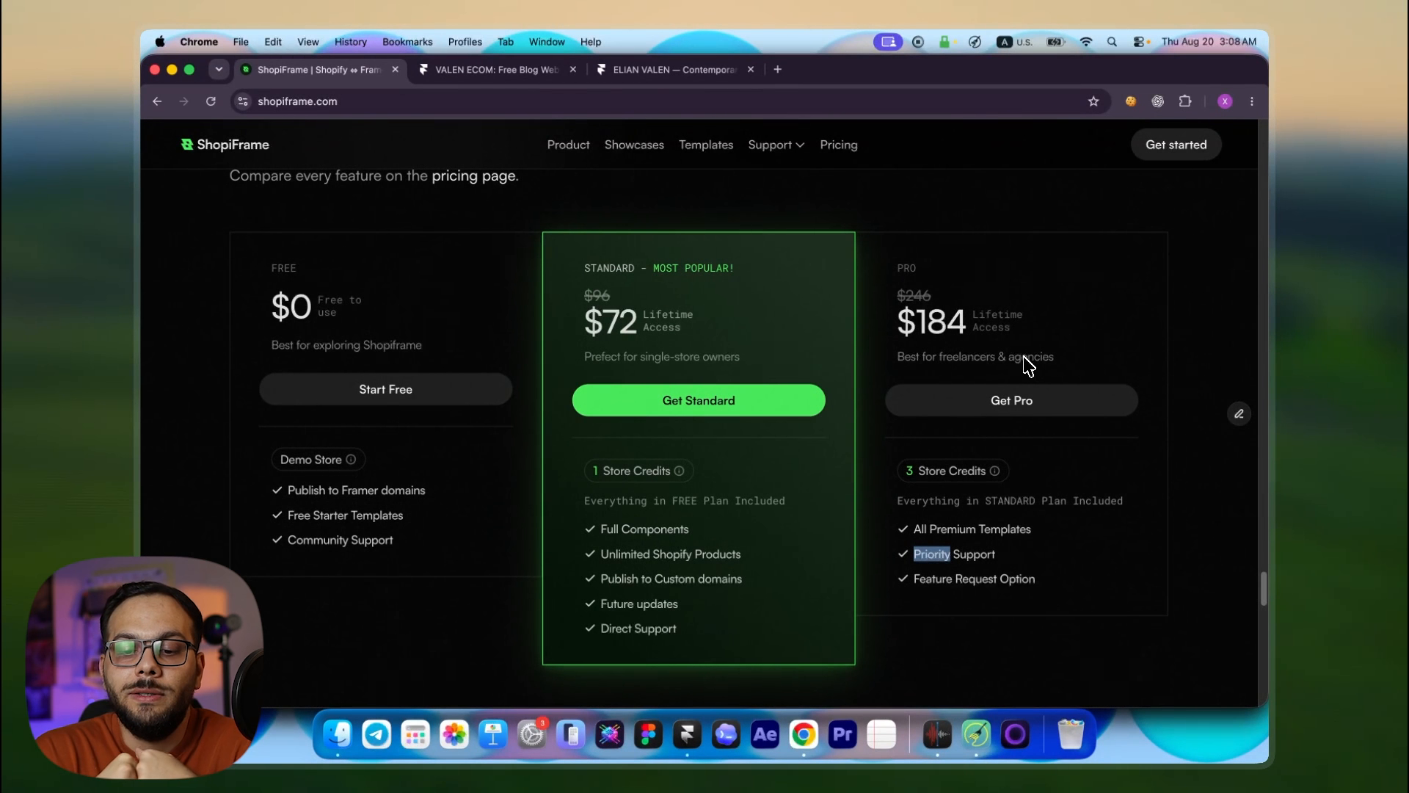
scroll(1027, 365, down, 14)
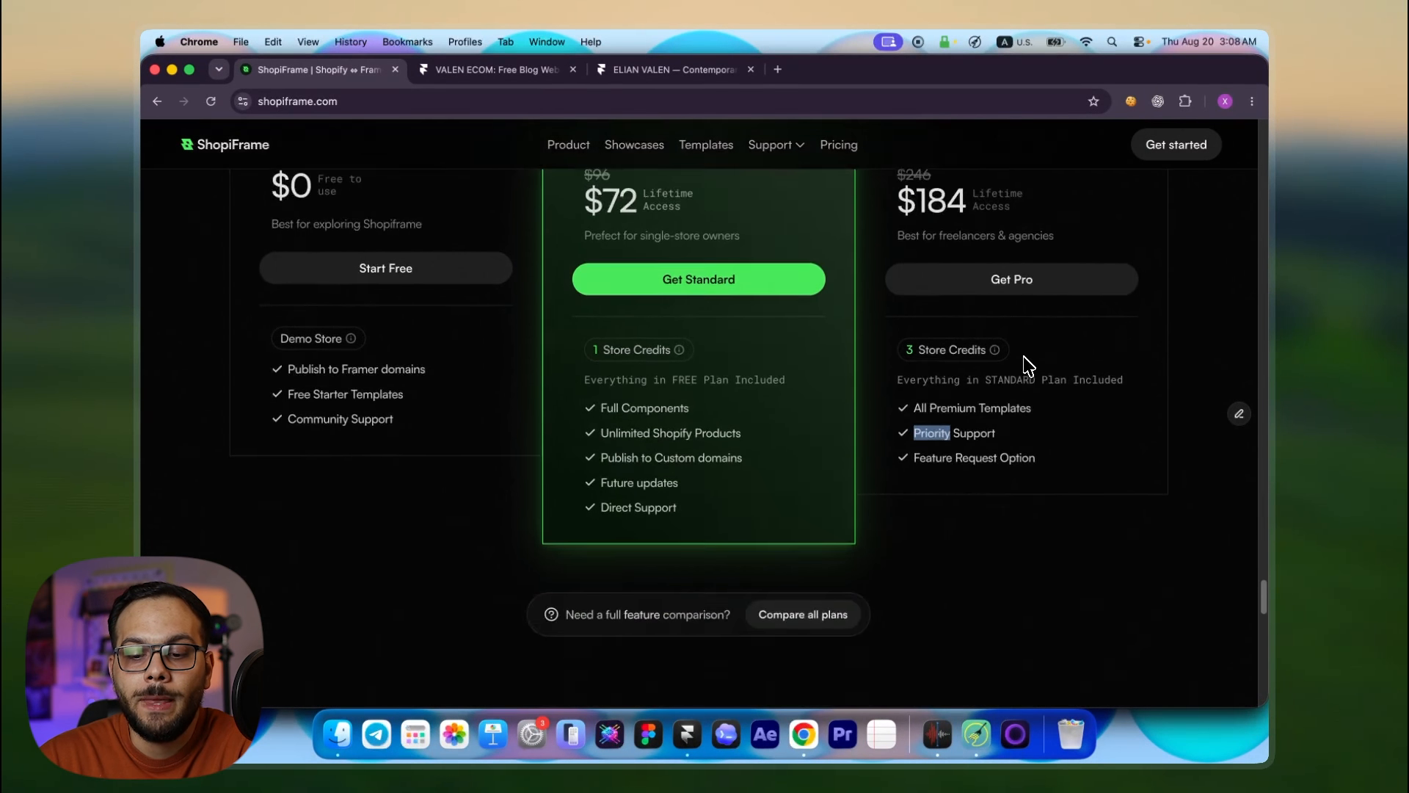
scroll(1027, 365, up, 4)
scroll(1028, 365, up, 5)
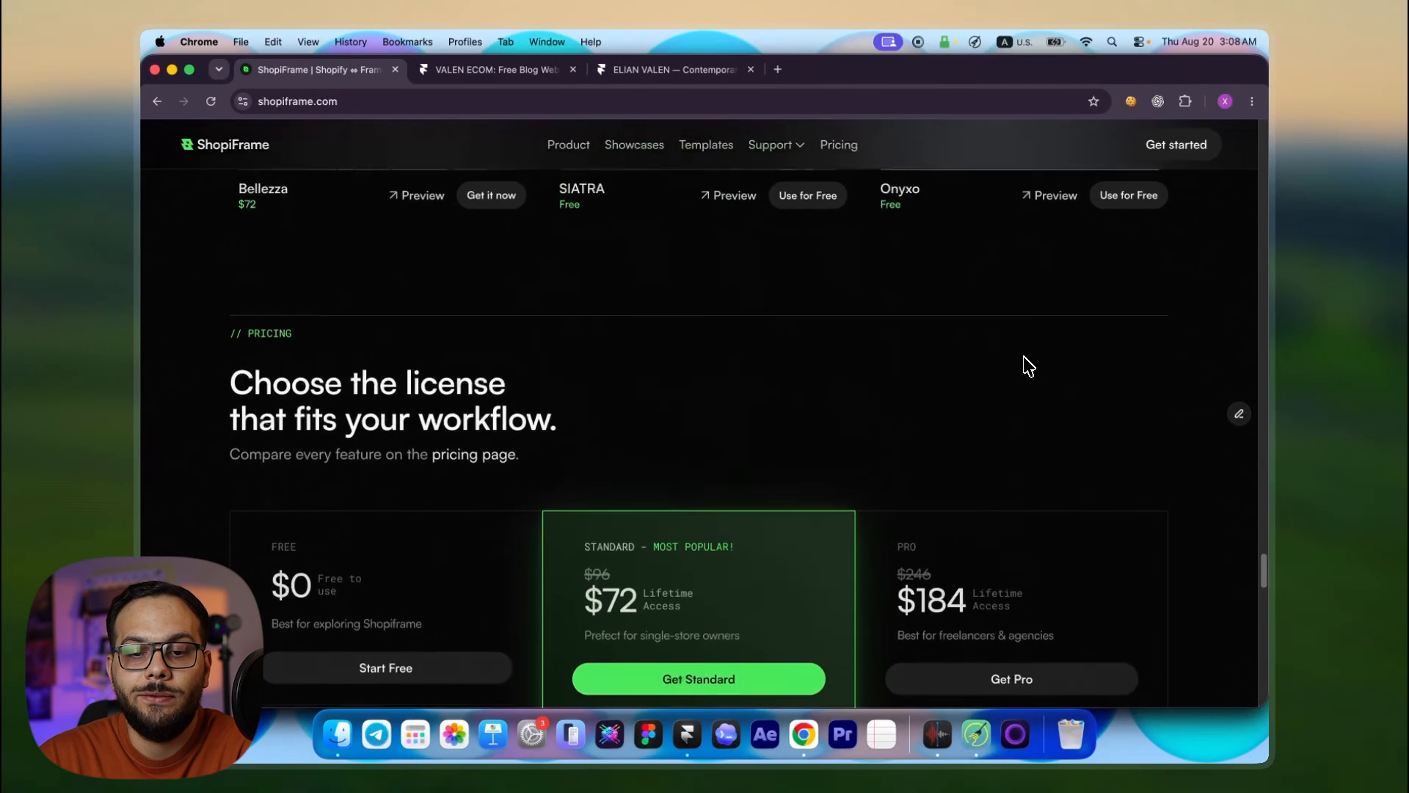
- View FrameSpace's published templates in the Framer marketplace, starting from the VALEN ECOM template page
click(530, 70)
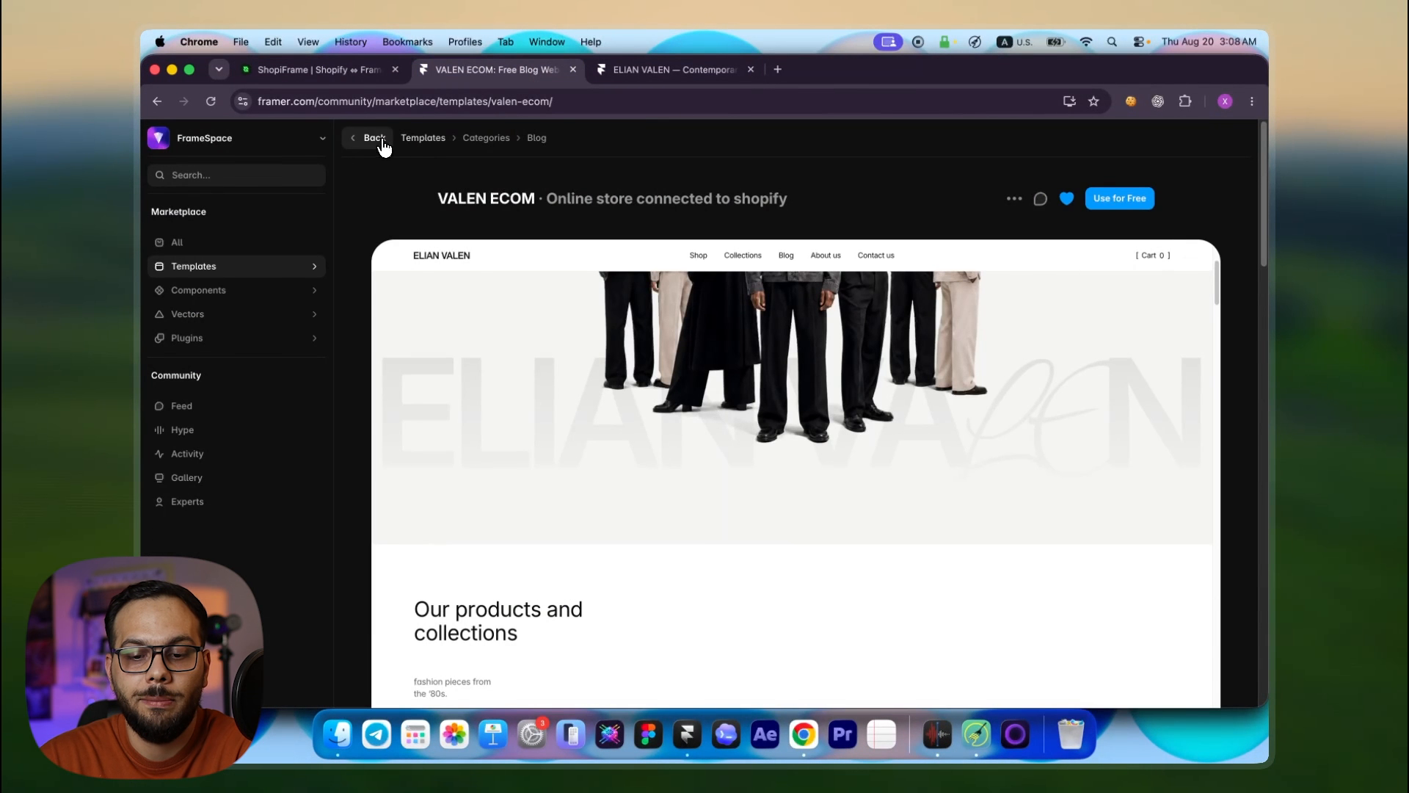
click(376, 139)
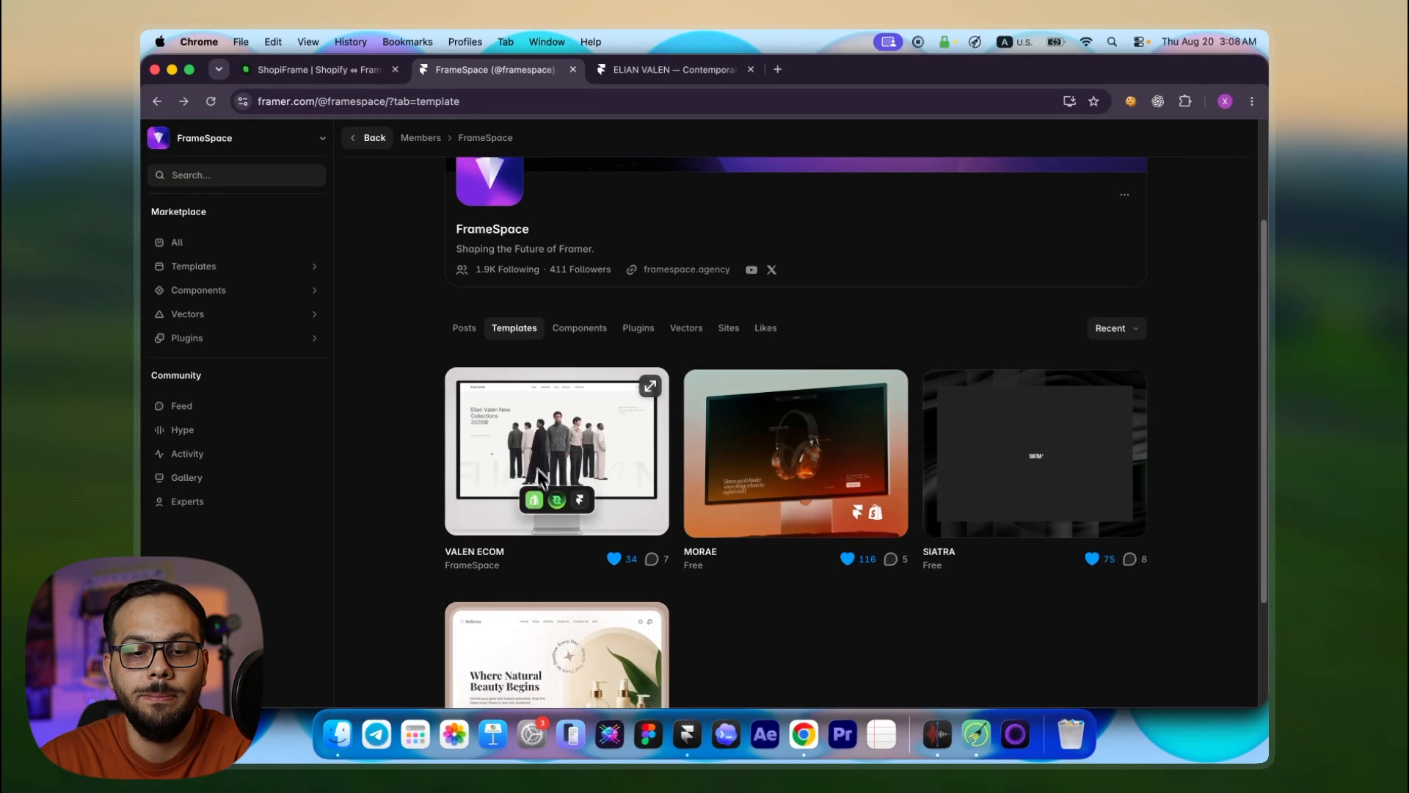
scroll(567, 469, up, 2)
scroll(569, 470, down, 2)
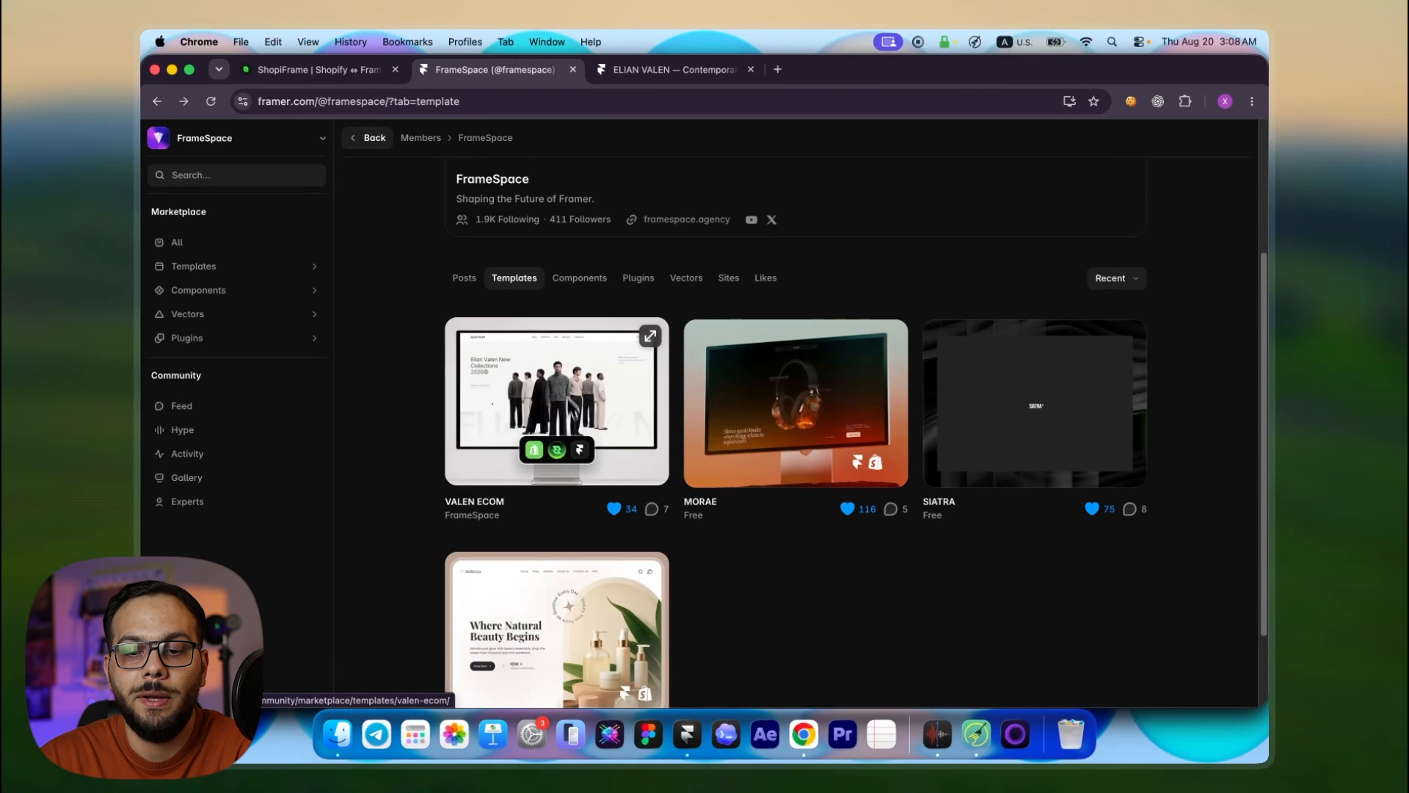
- Reload the ELIAN VALEN demo store and examine its home page, from the hero through the product listings to the collections
click(667, 71)
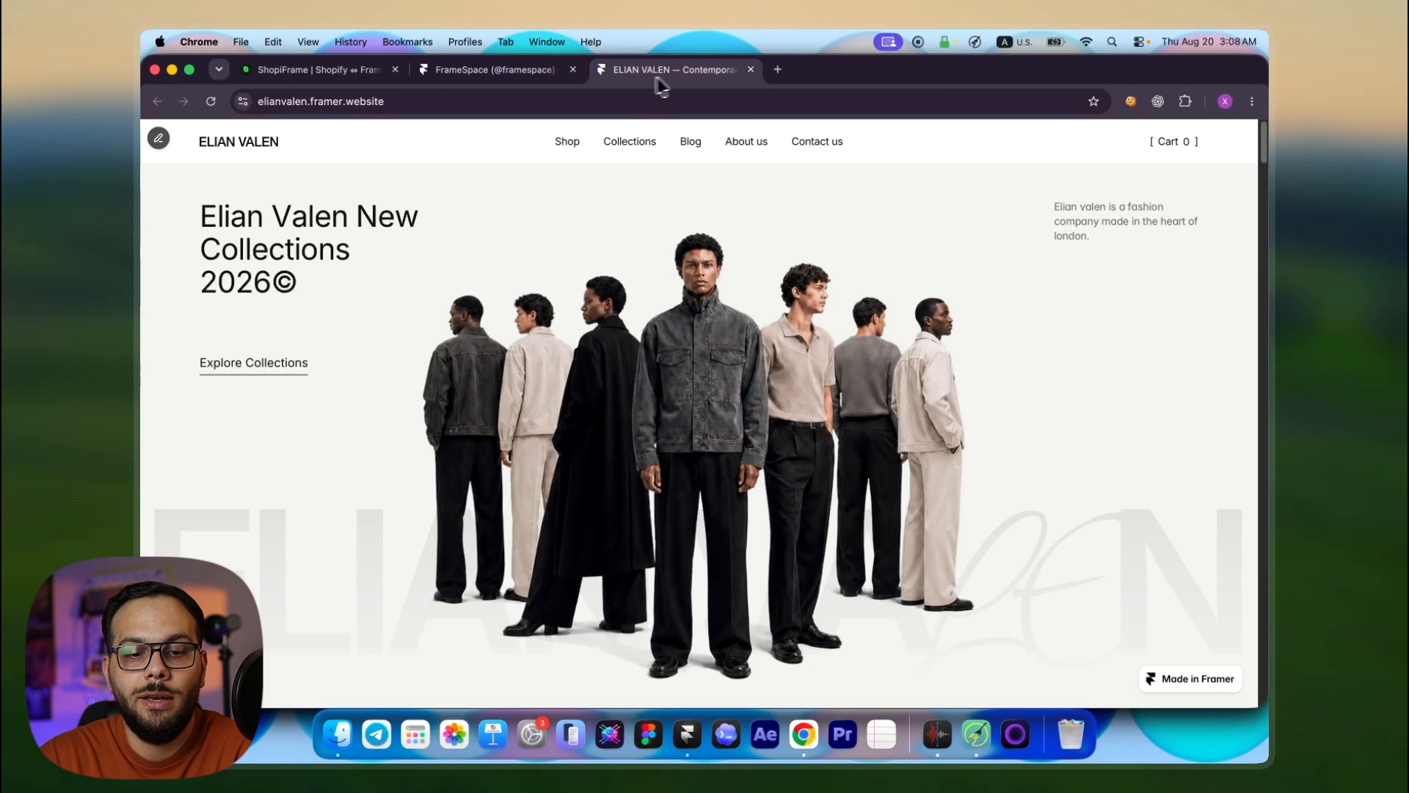
click(210, 102)
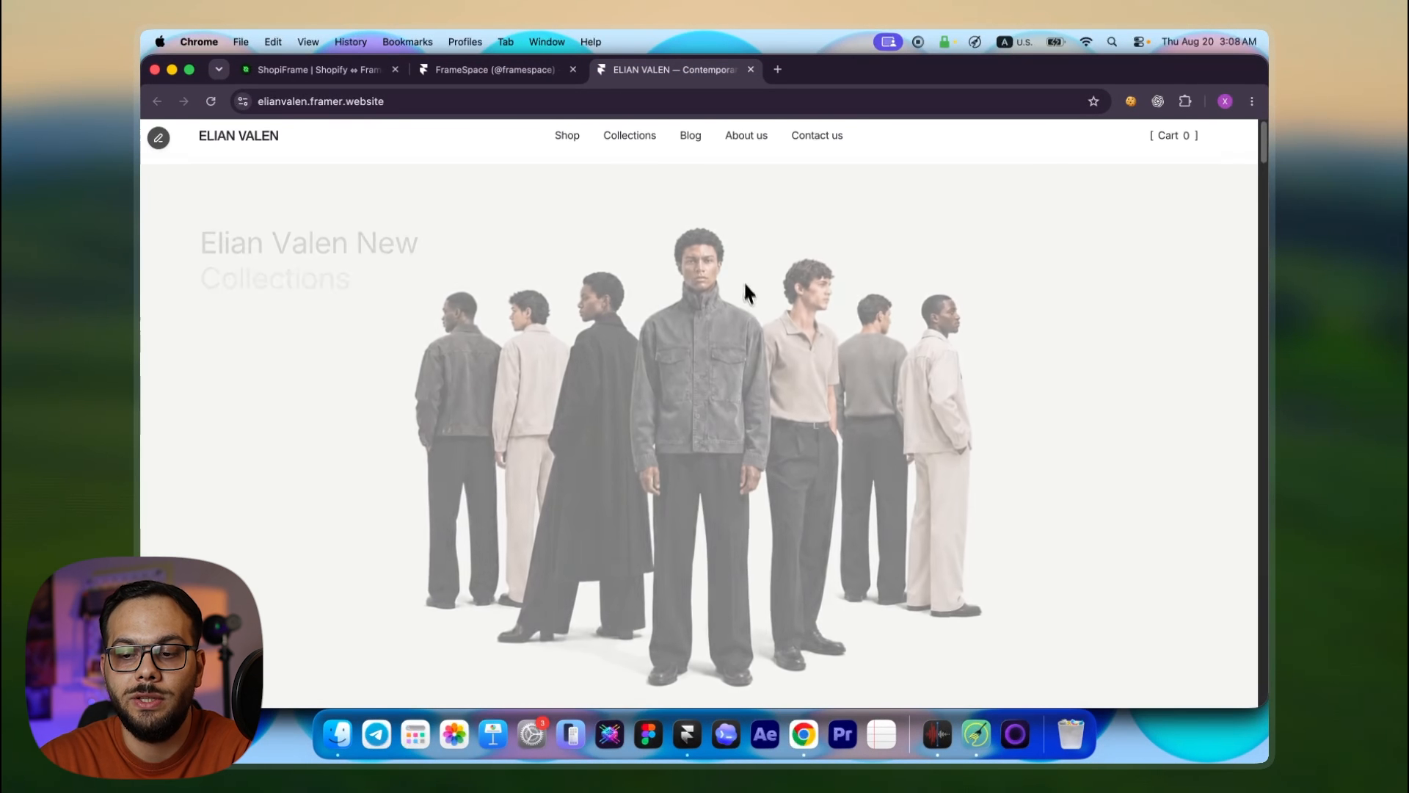
scroll(747, 301, down, 3)
scroll(748, 303, down, 10)
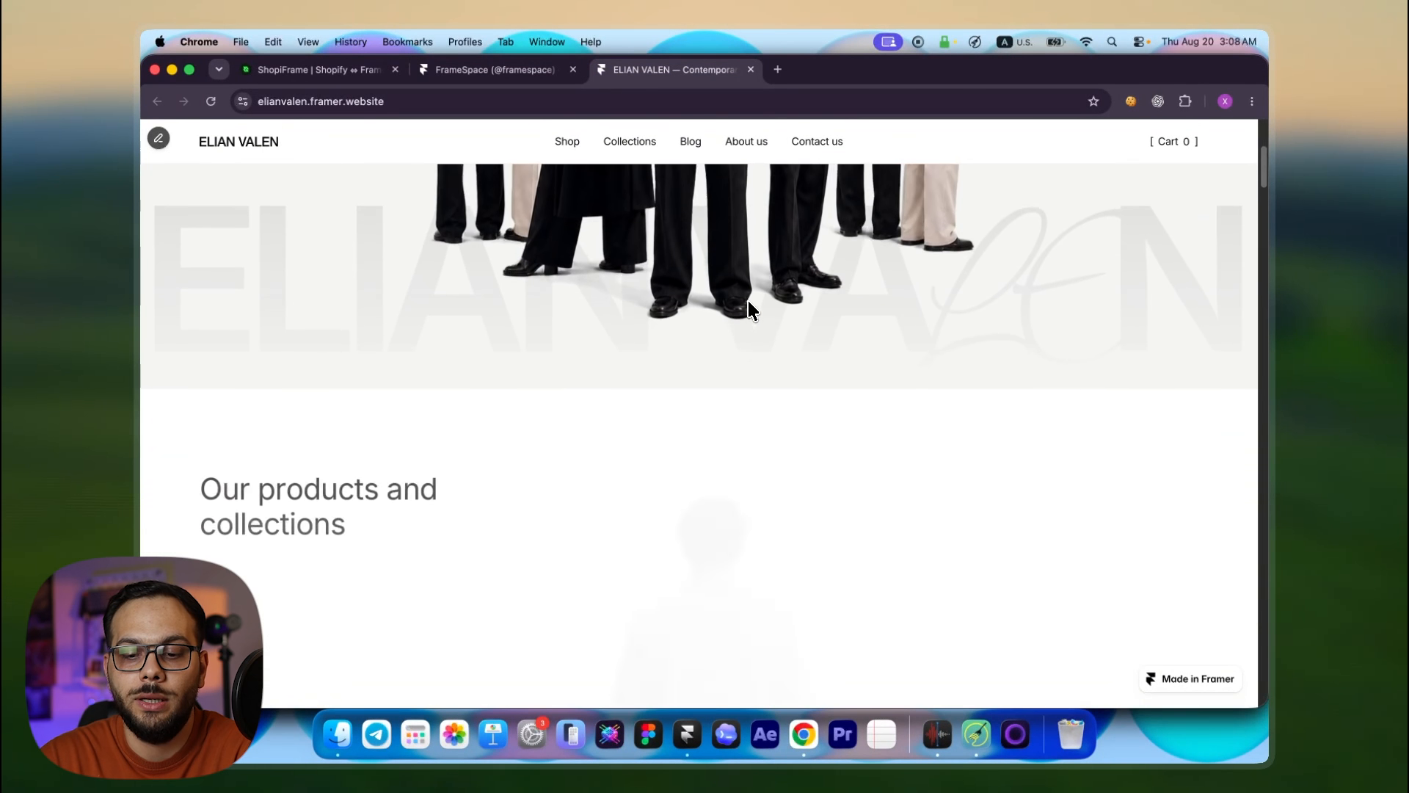
scroll(748, 303, down, 10)
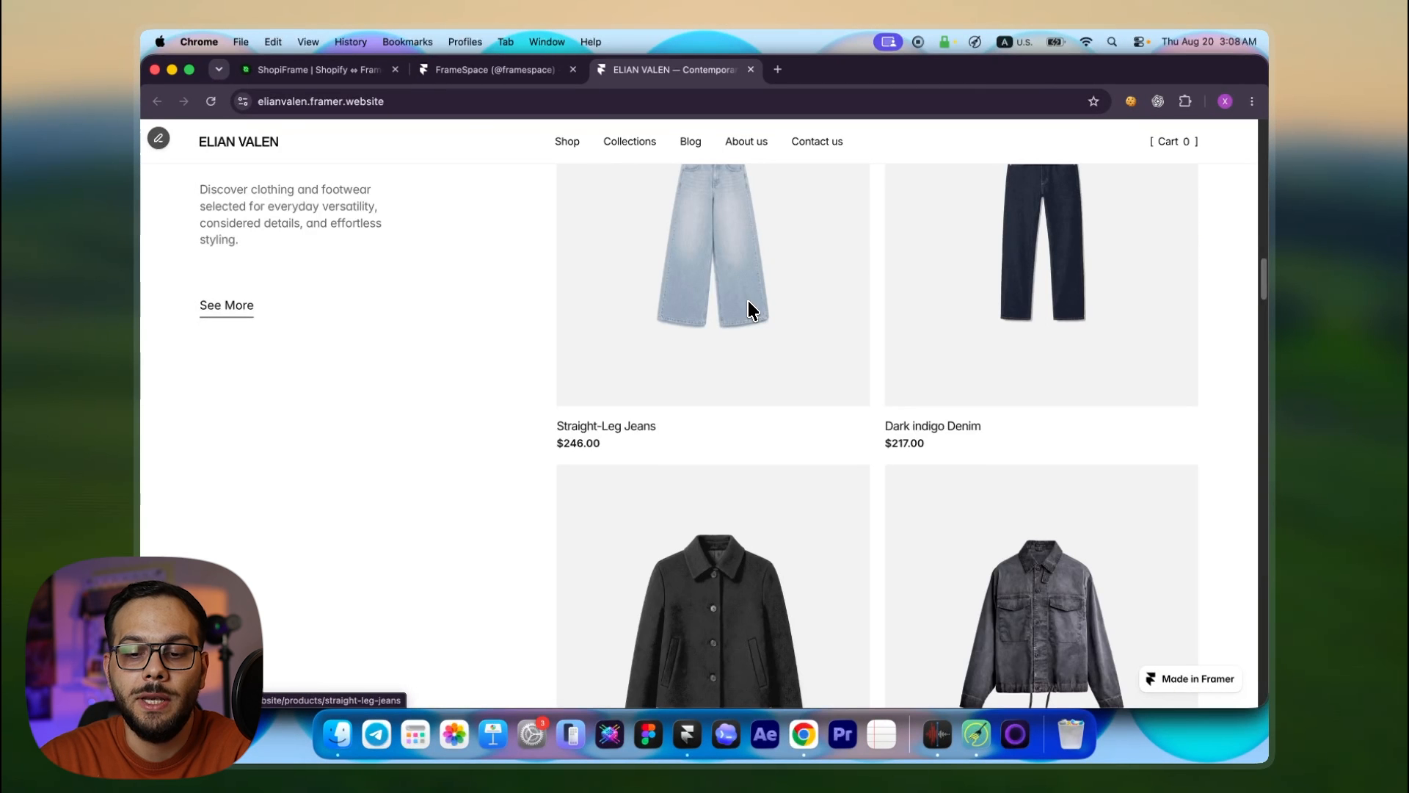
scroll(749, 302, down, 2)
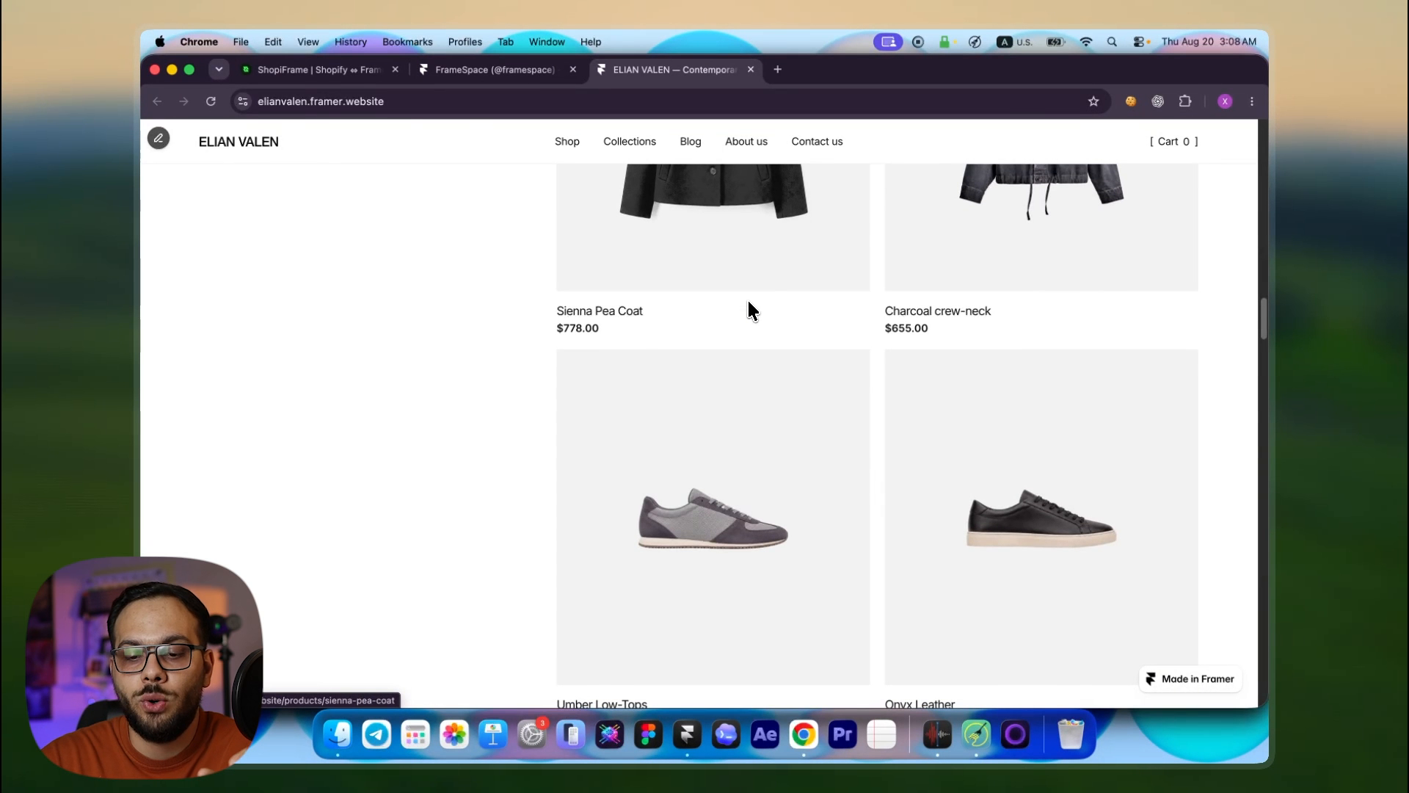
scroll(749, 303, down, 10)
scroll(748, 309, down, 13)
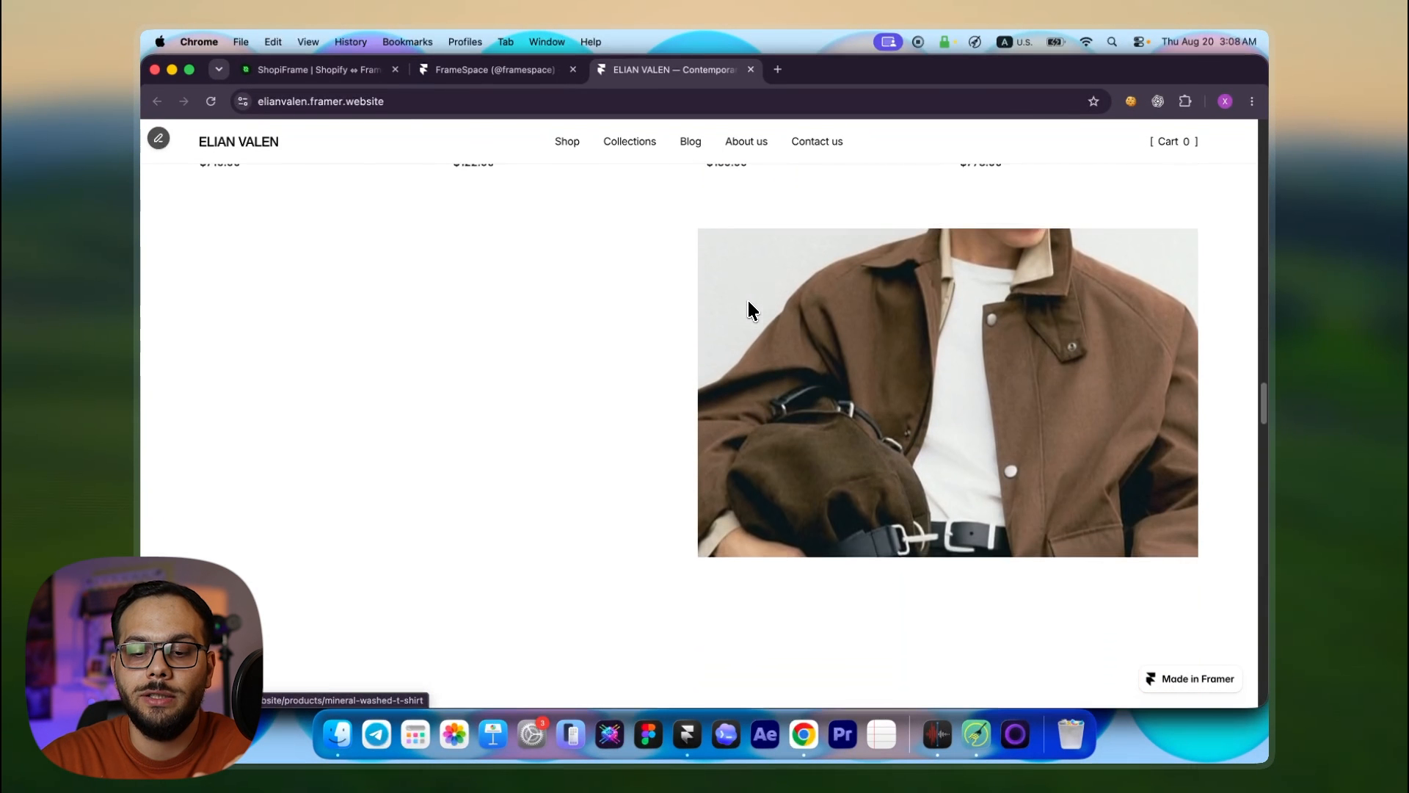
scroll(748, 308, down, 14)
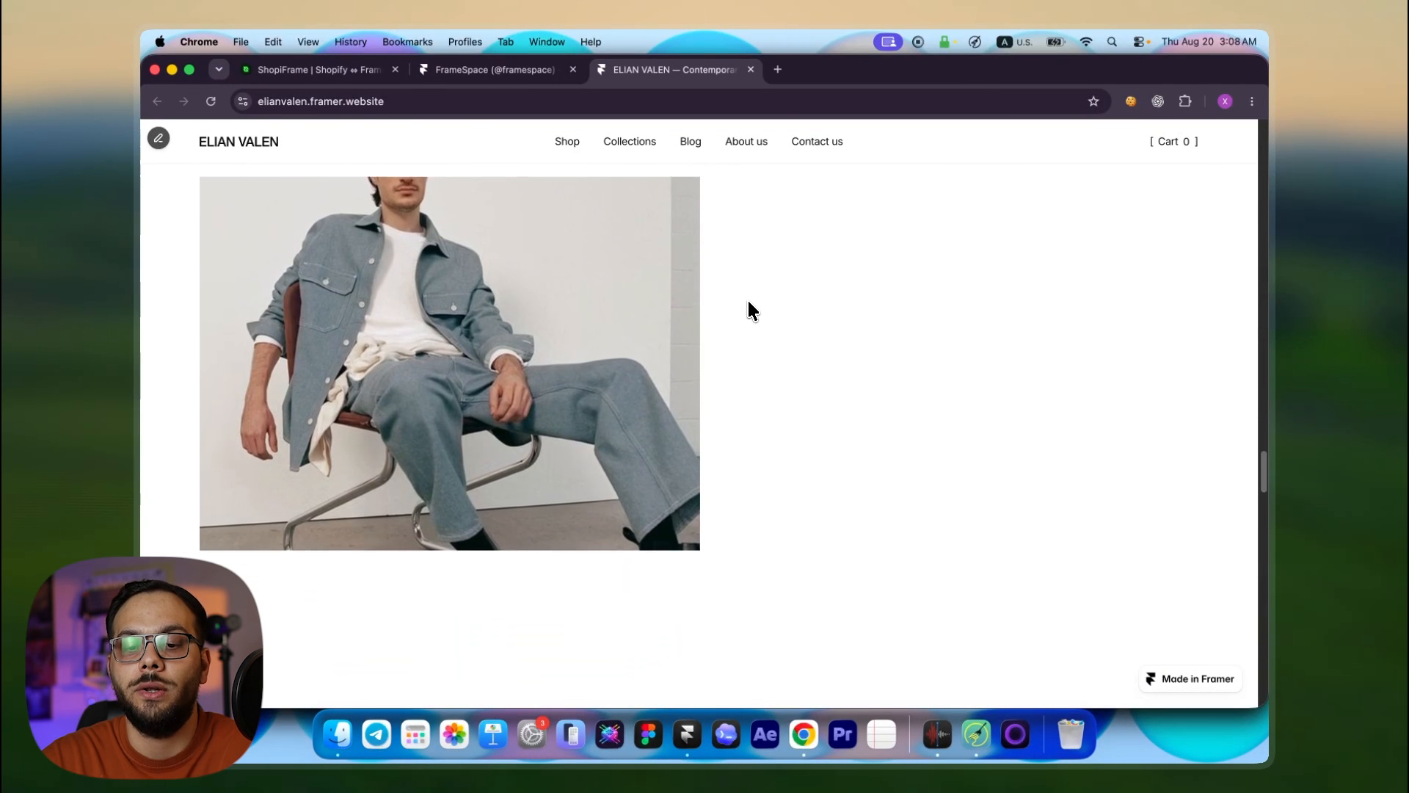
scroll(750, 309, down, 15)
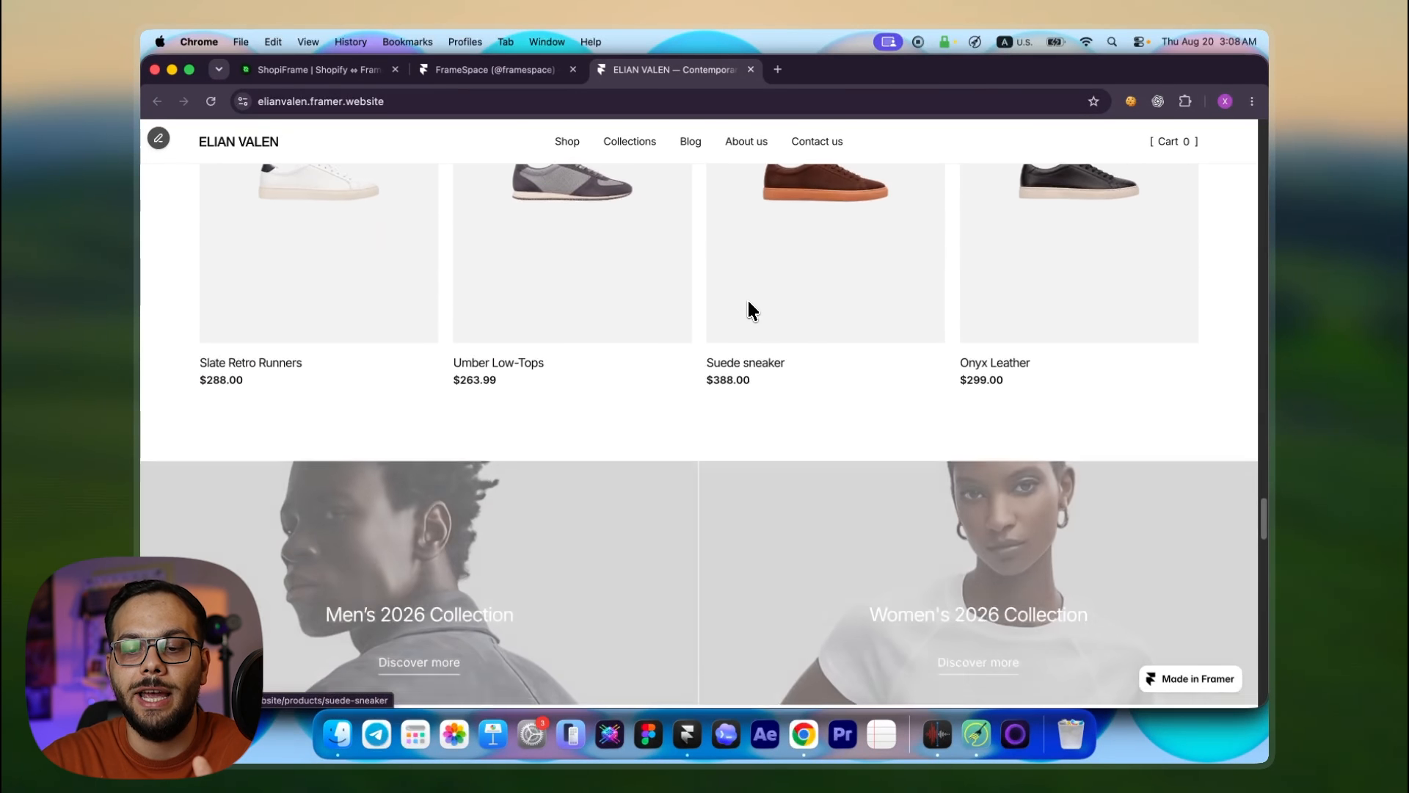
scroll(749, 307, down, 14)
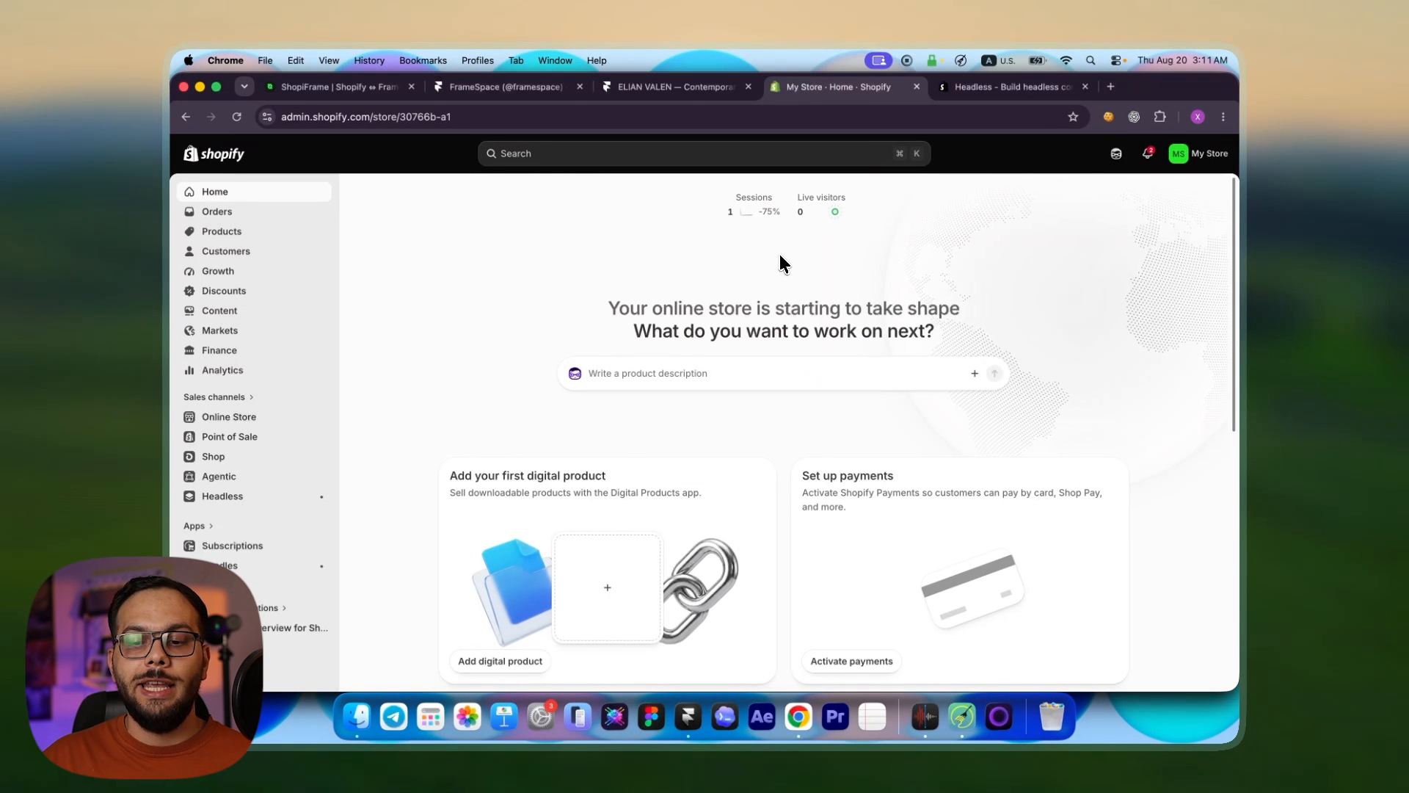
- Open the Headless sales channel in the Shopify admin and check the Headless app's App Store listing
click(754, 205)
click(438, 514)
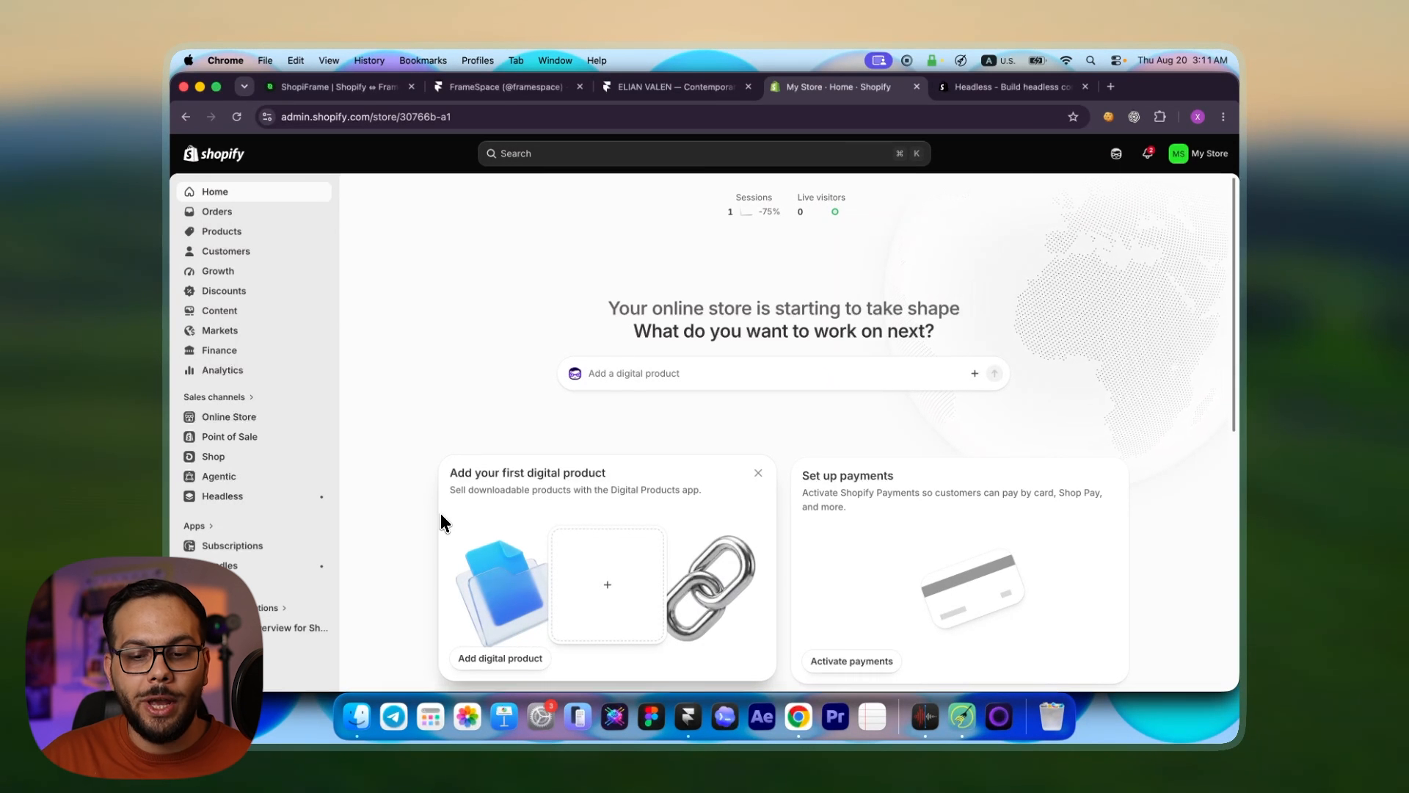
click(250, 495)
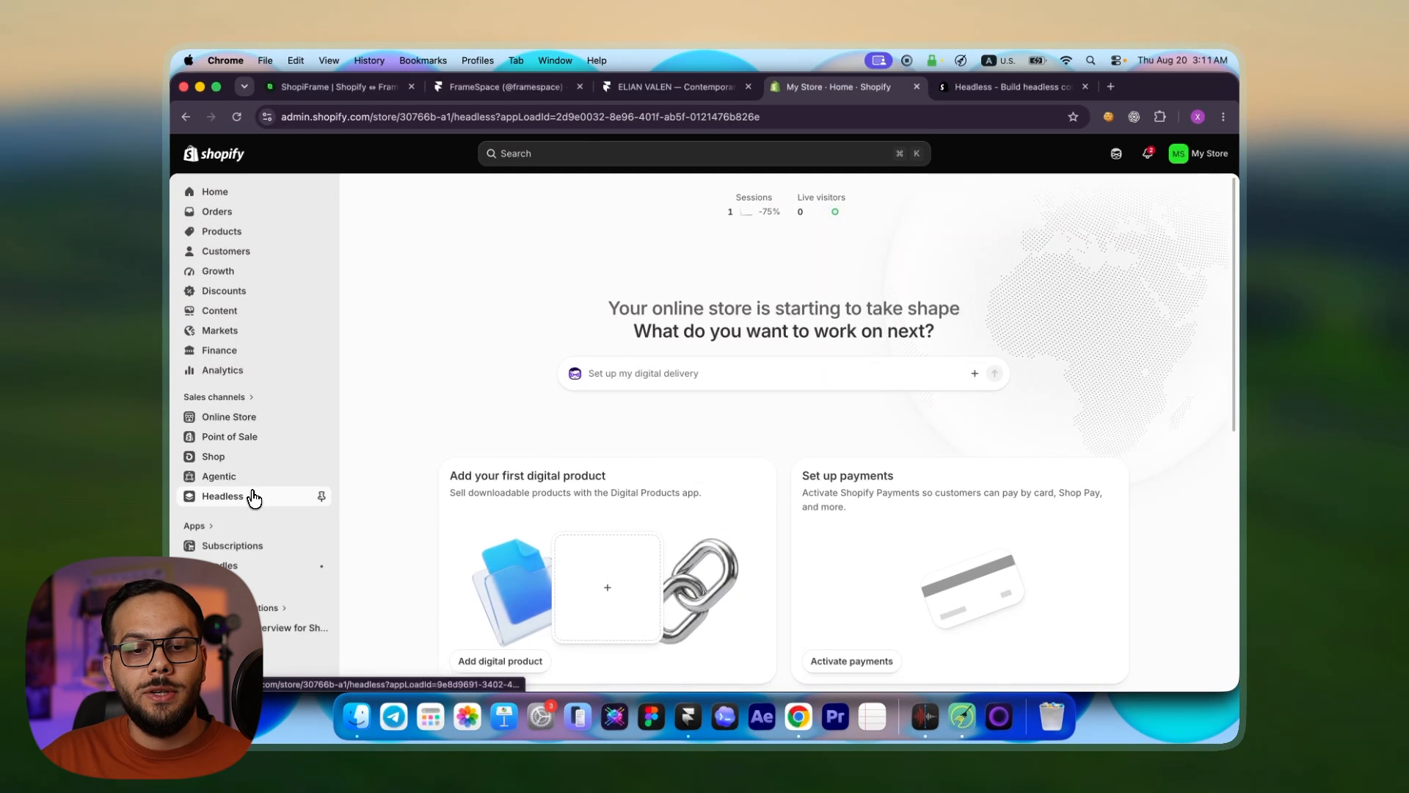
click(994, 88)
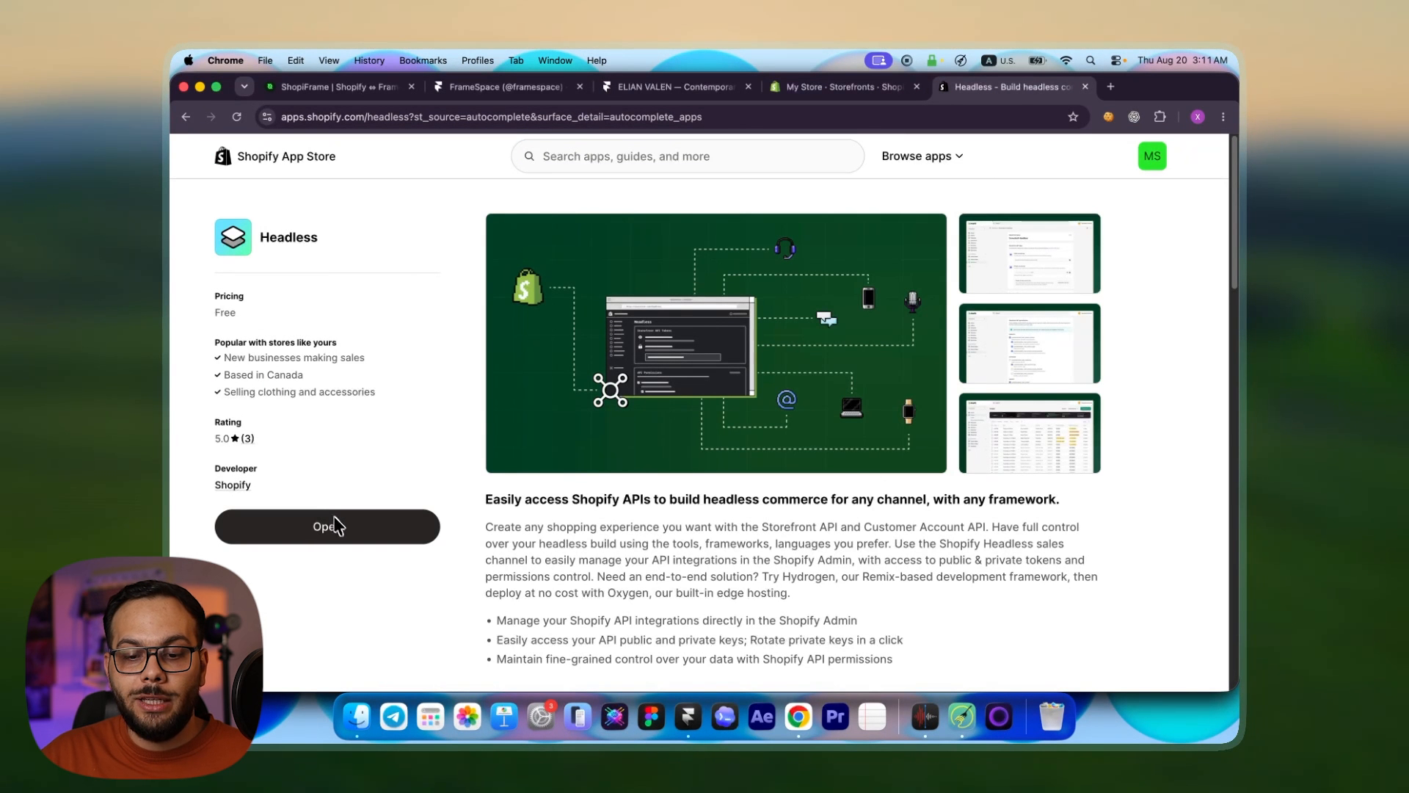
click(844, 87)
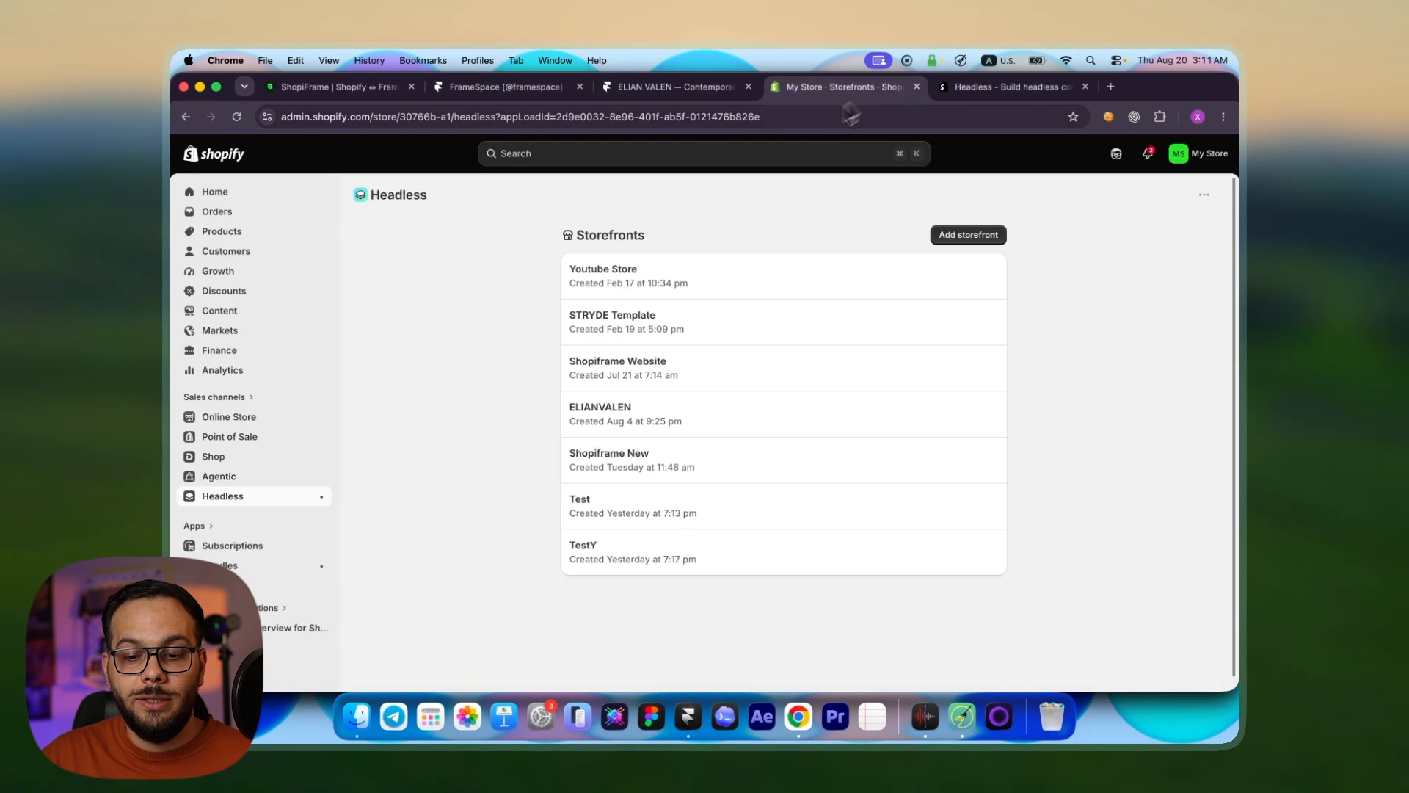
- Open the ELIANVALEN storefront's Storefront API credentials and select the public access token
click(630, 421)
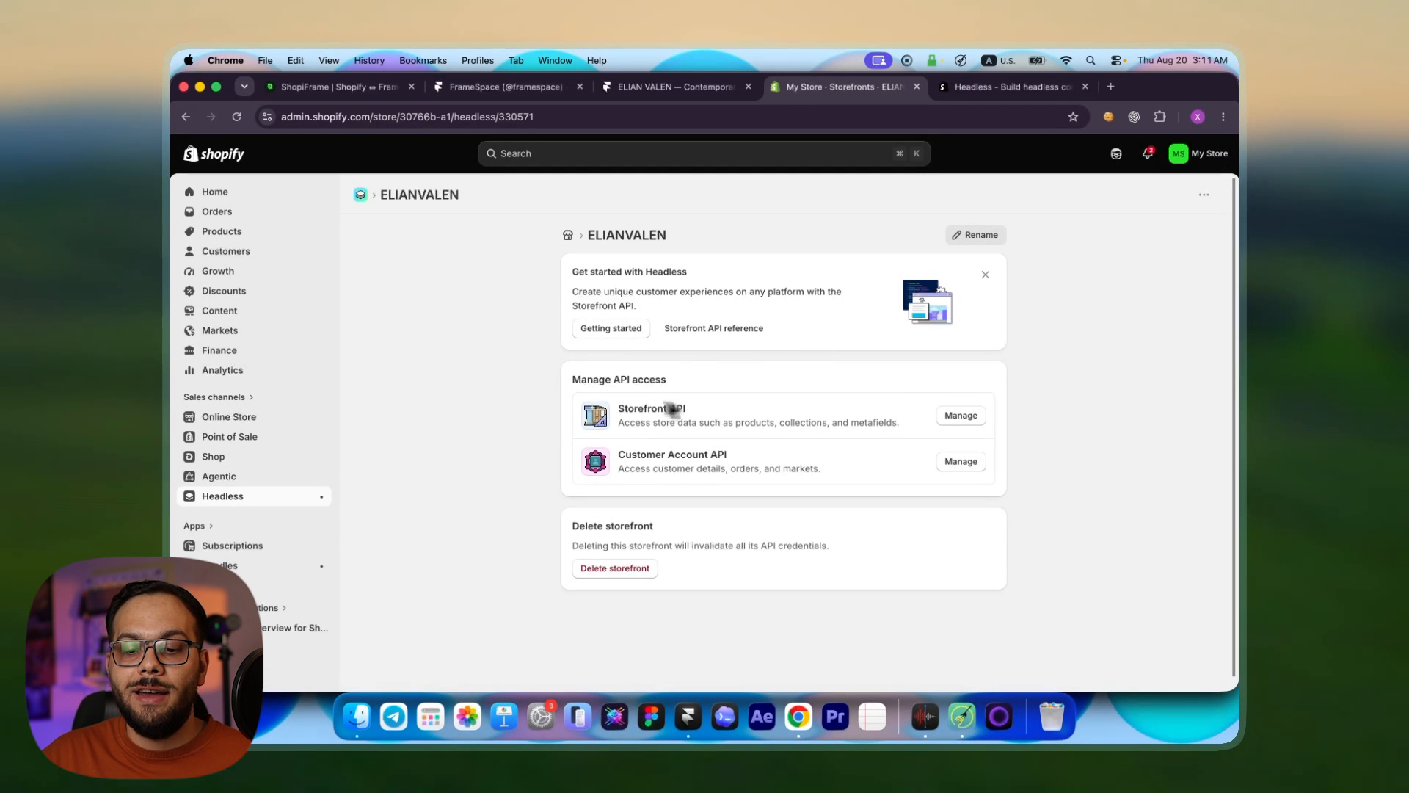
click(632, 412)
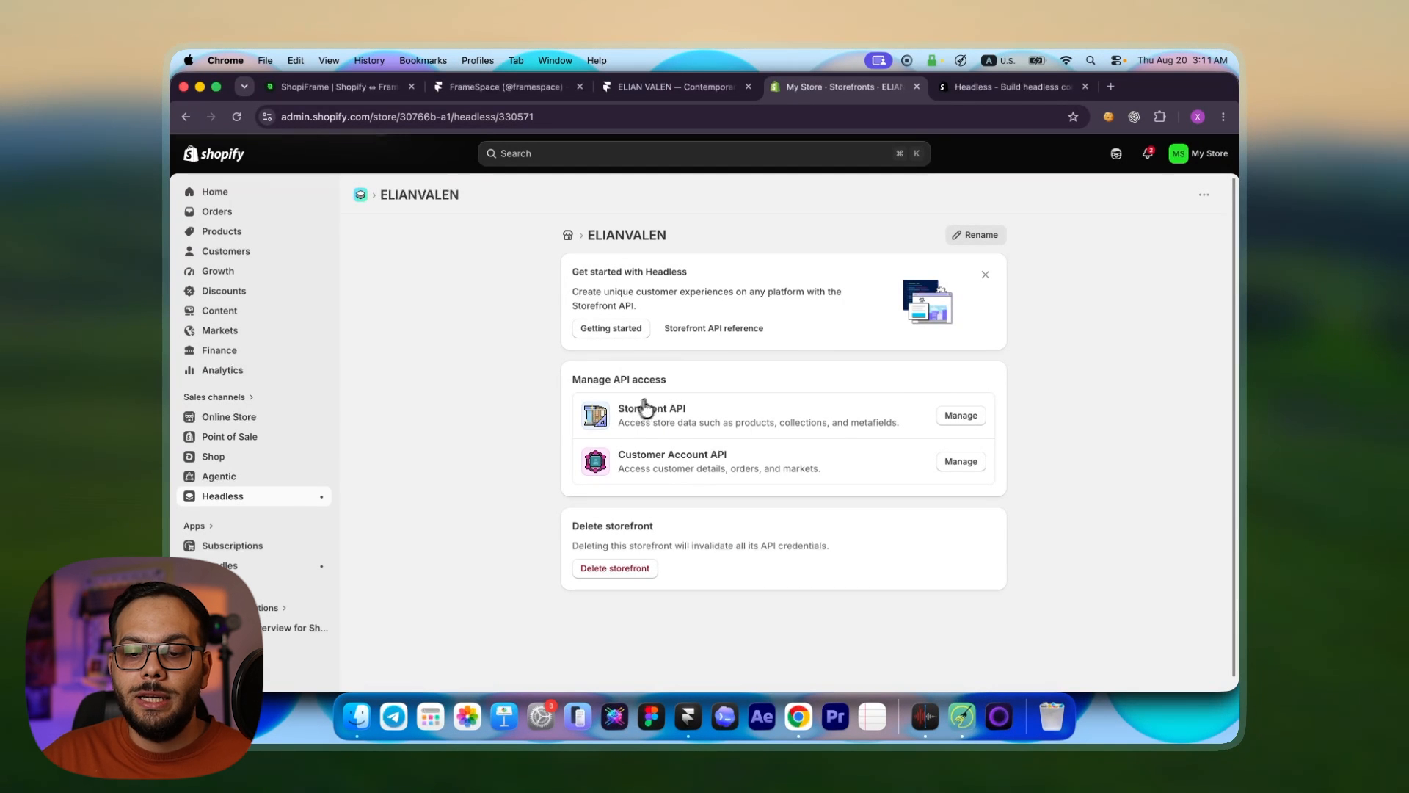
click(631, 382)
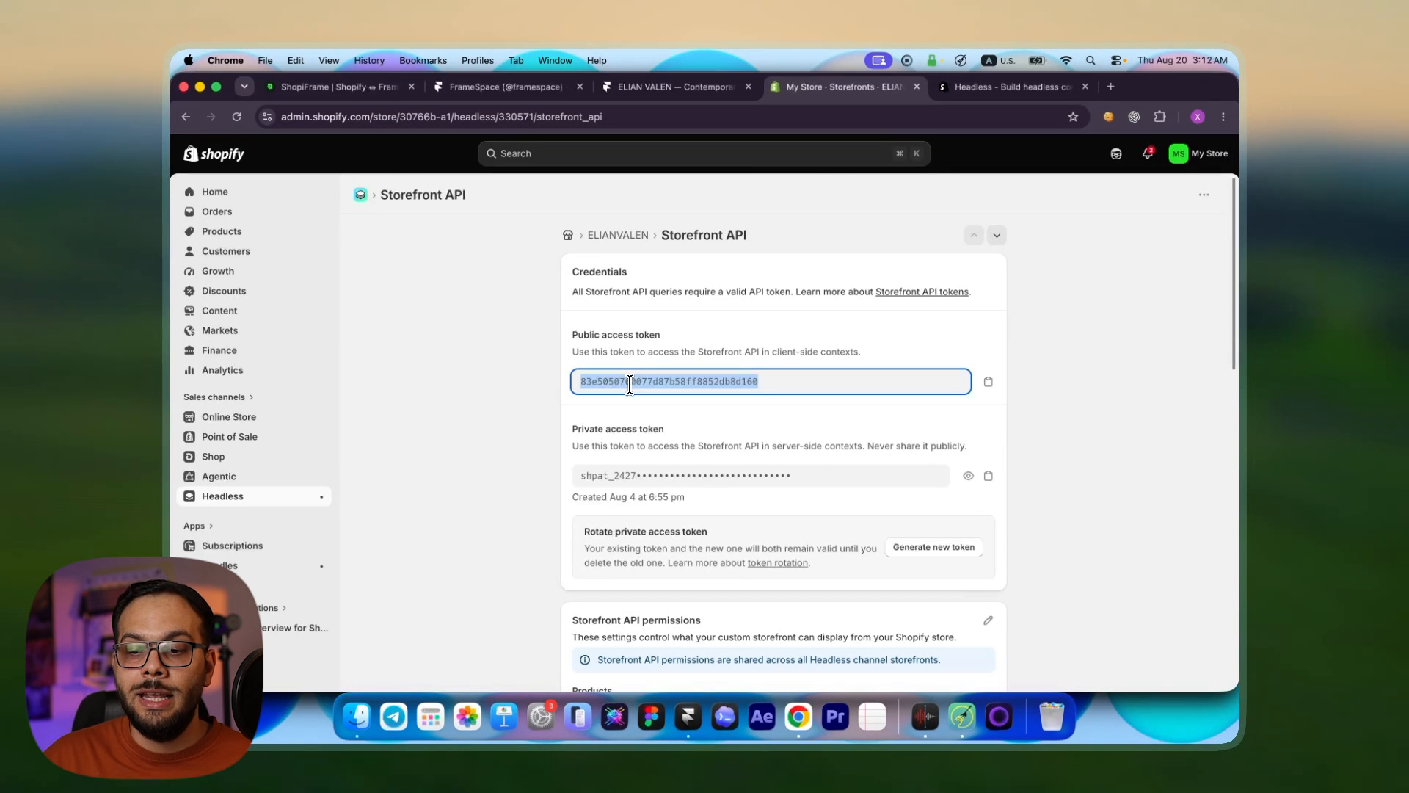
- Add a new storefront in the Headless channel and rename it TestShopiframe
click(220, 499)
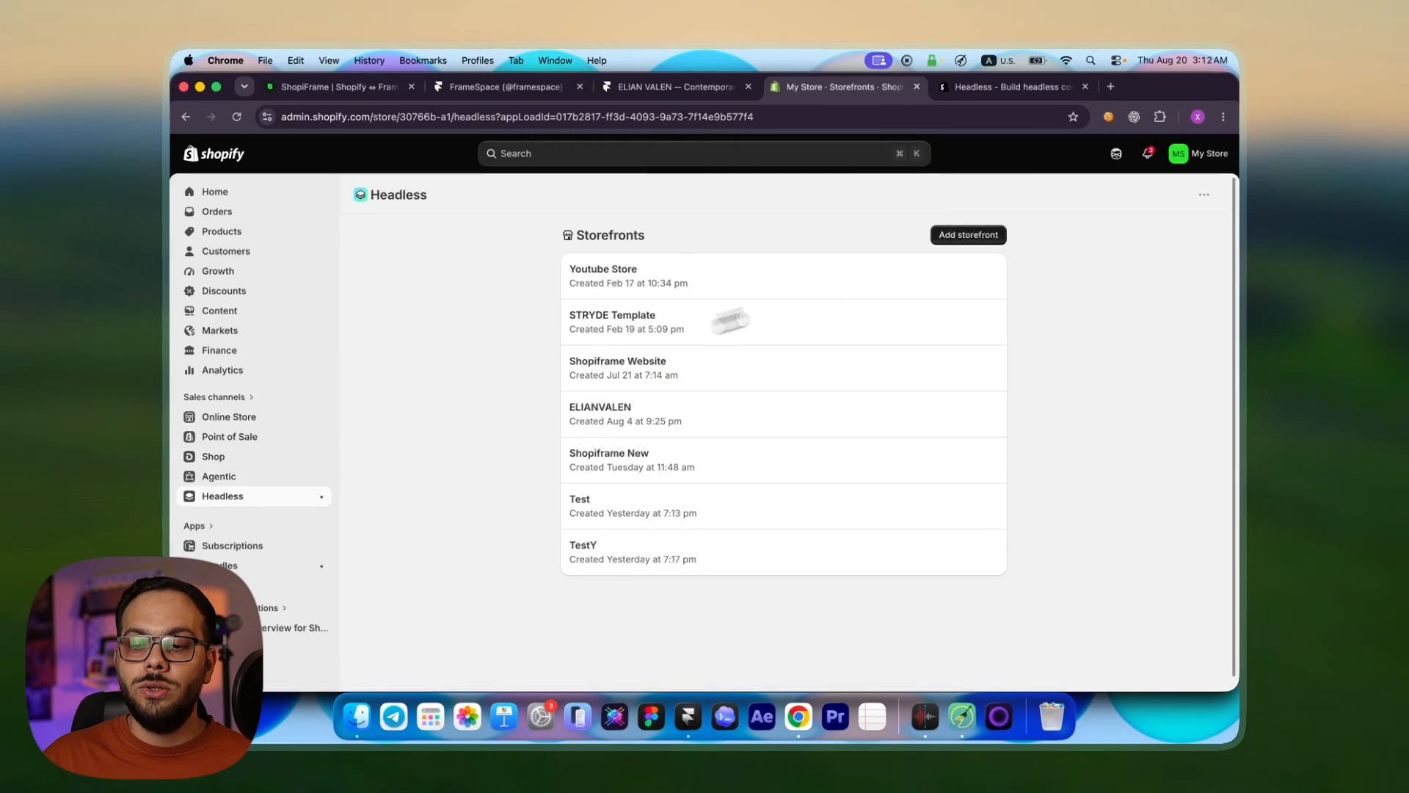
click(986, 236)
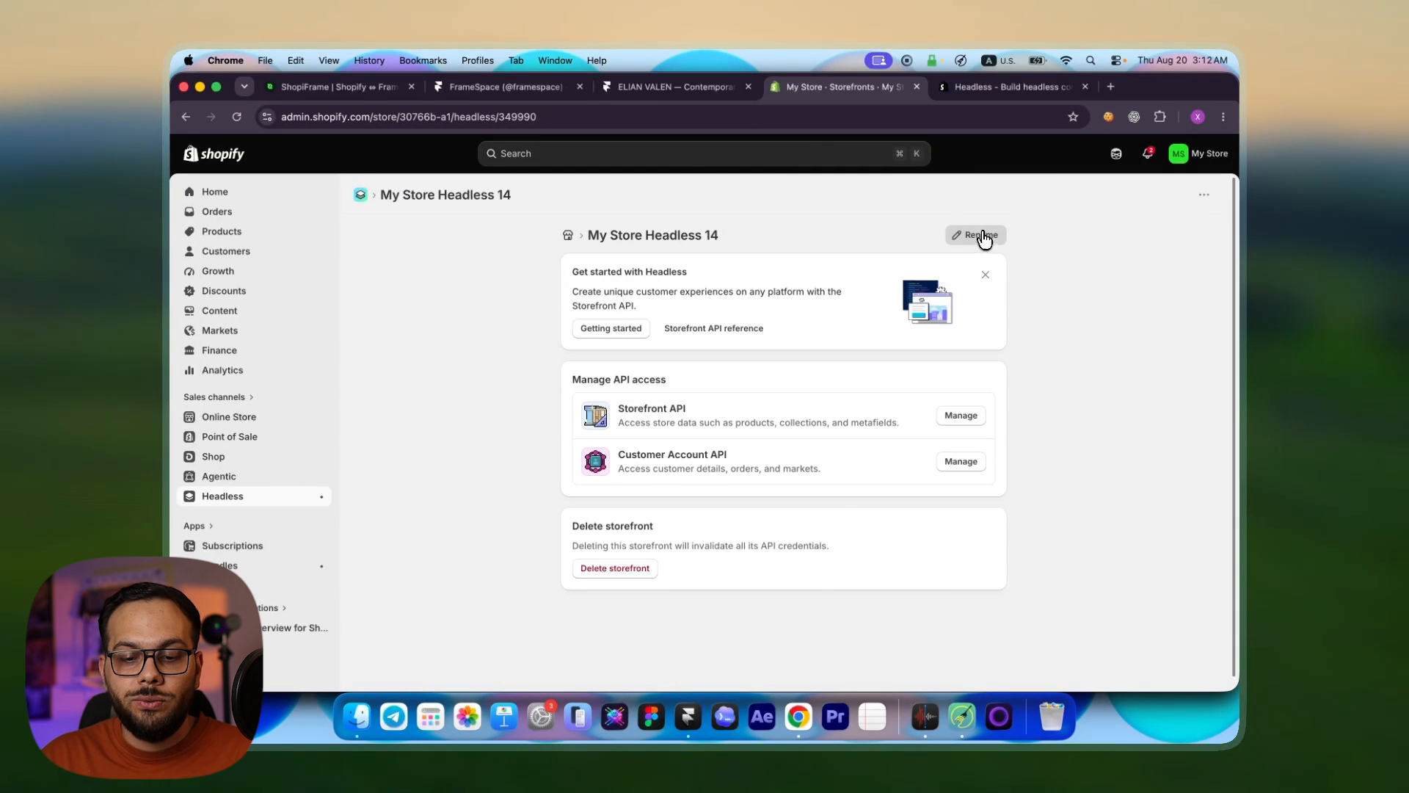
click(982, 235)
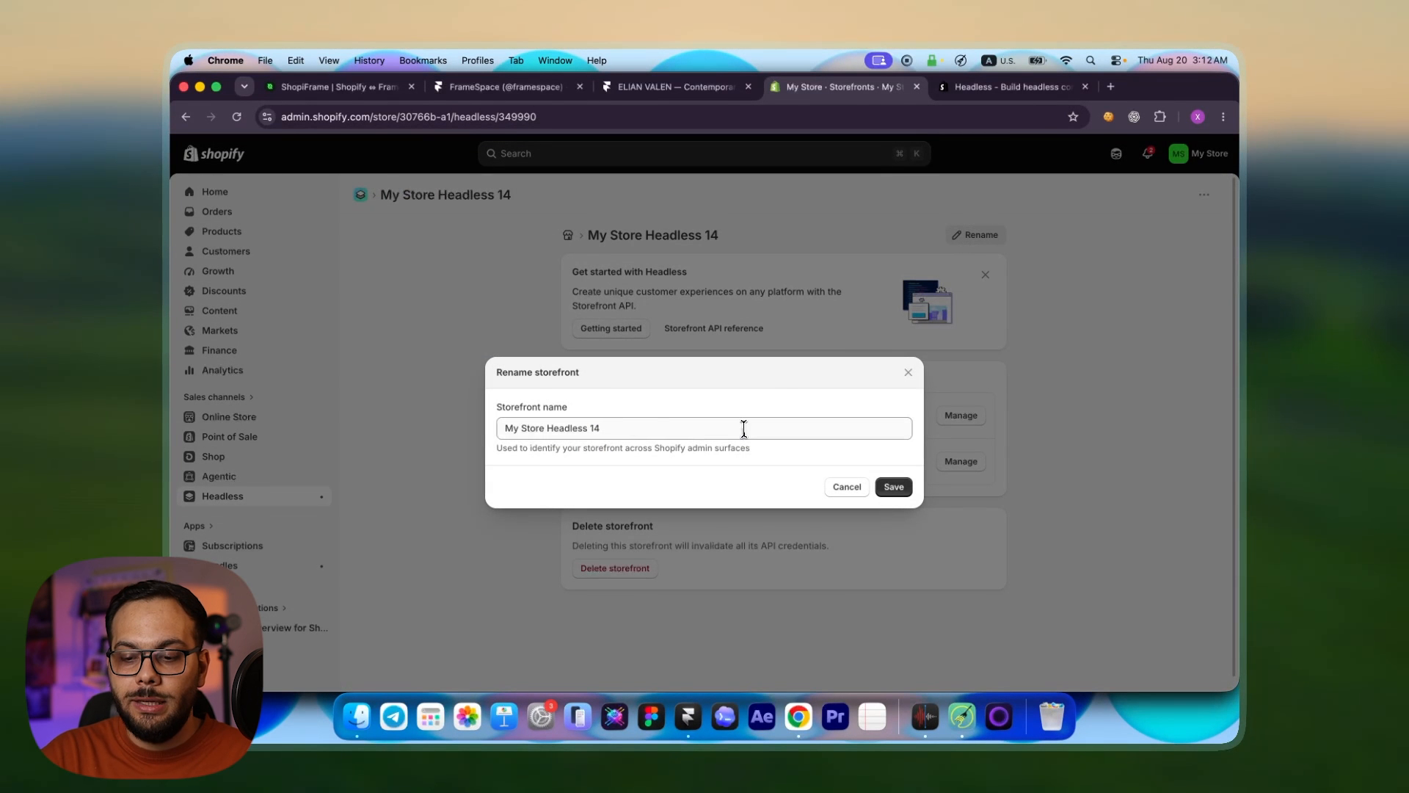
triple_click(745, 428)
text(TestShopiframe)
click(885, 489)
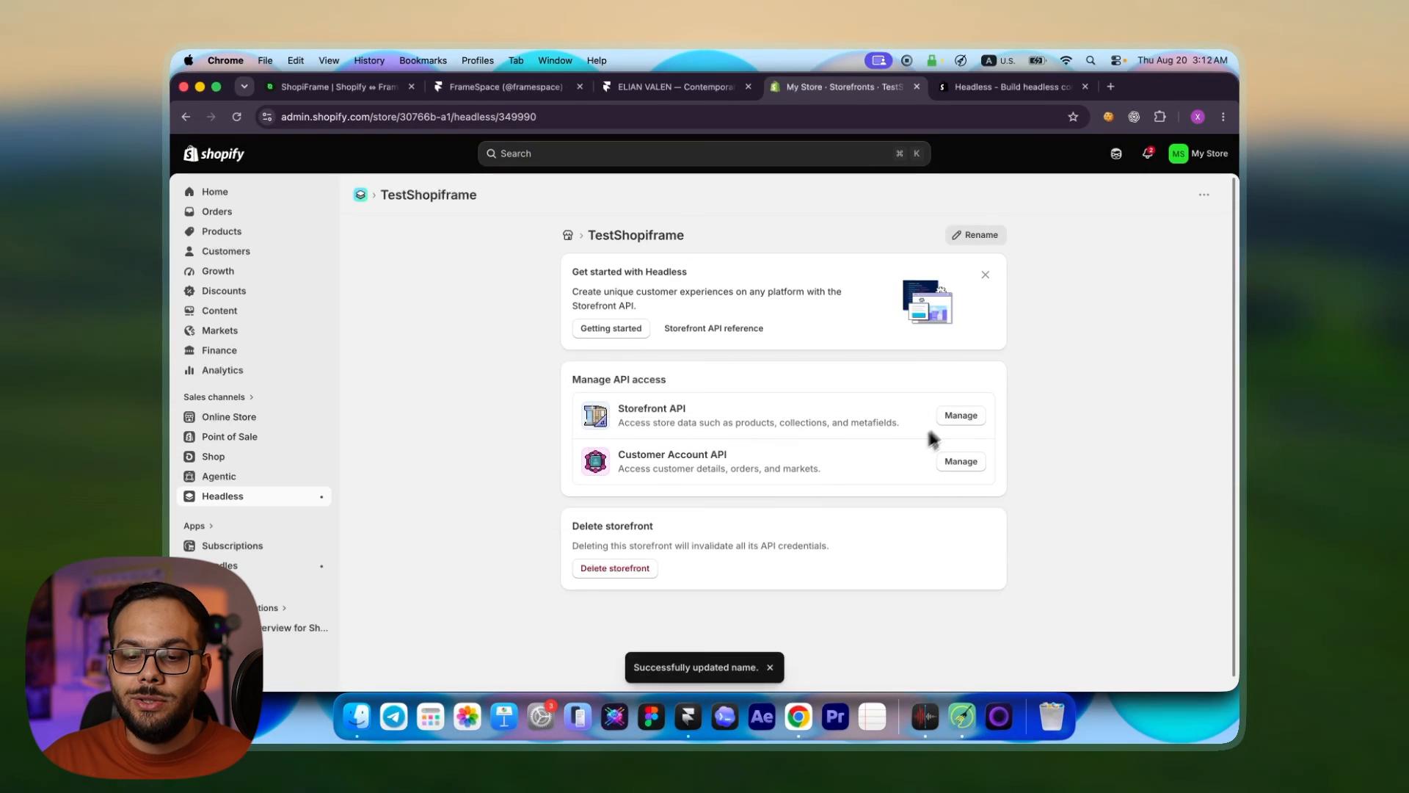
- Open TestShopiframe's Storefront API credentials, select the public access token, and return to the list of storefronts
click(961, 415)
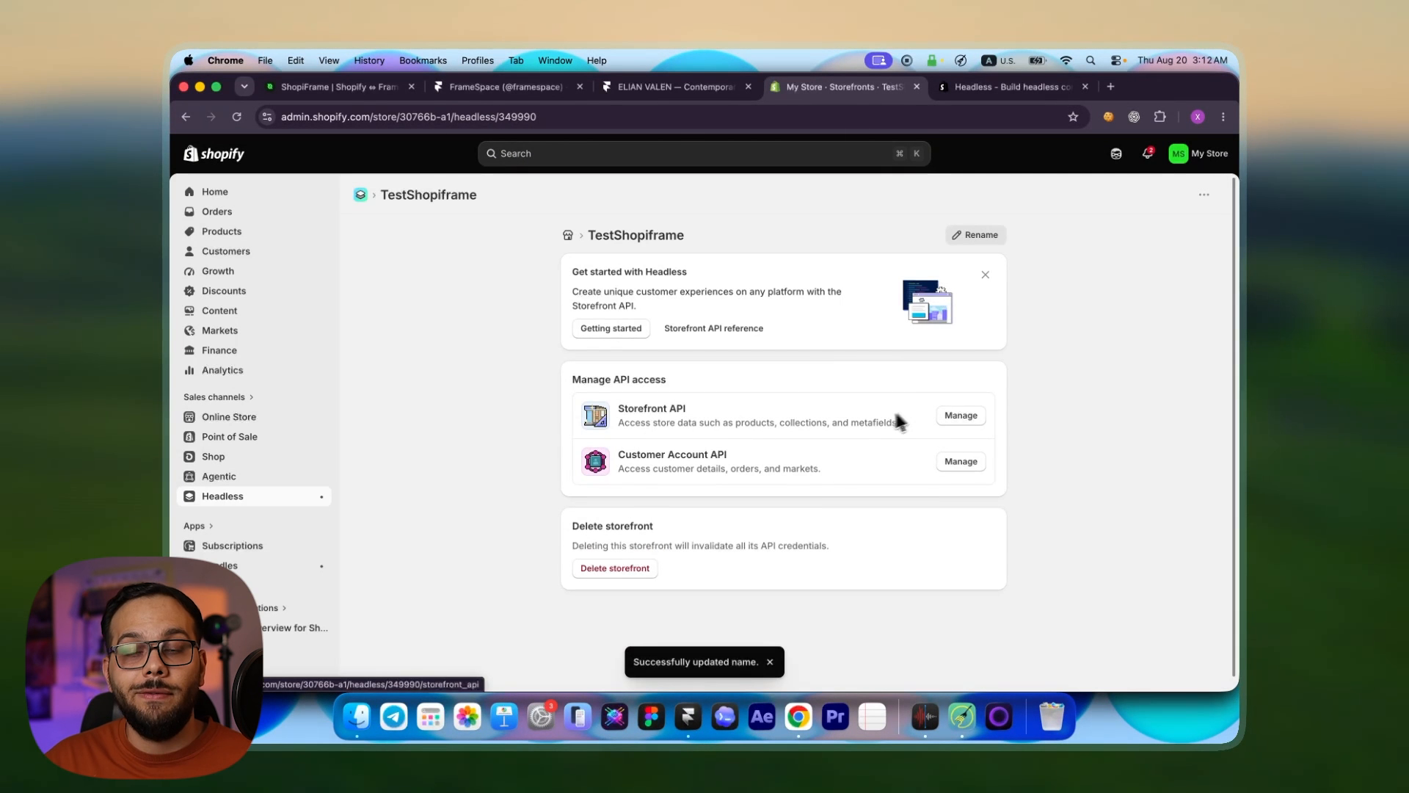
click(777, 382)
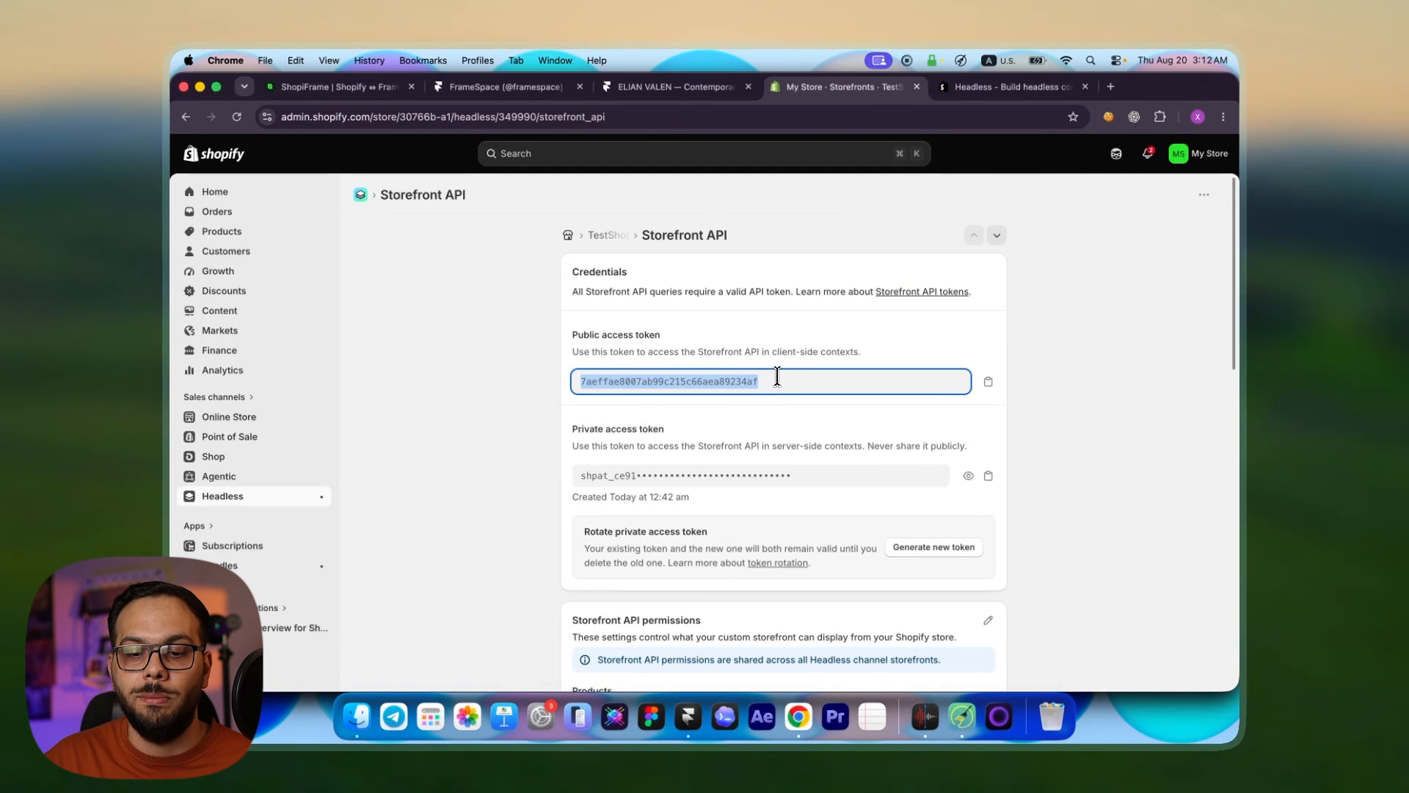
click(593, 235)
click(568, 235)
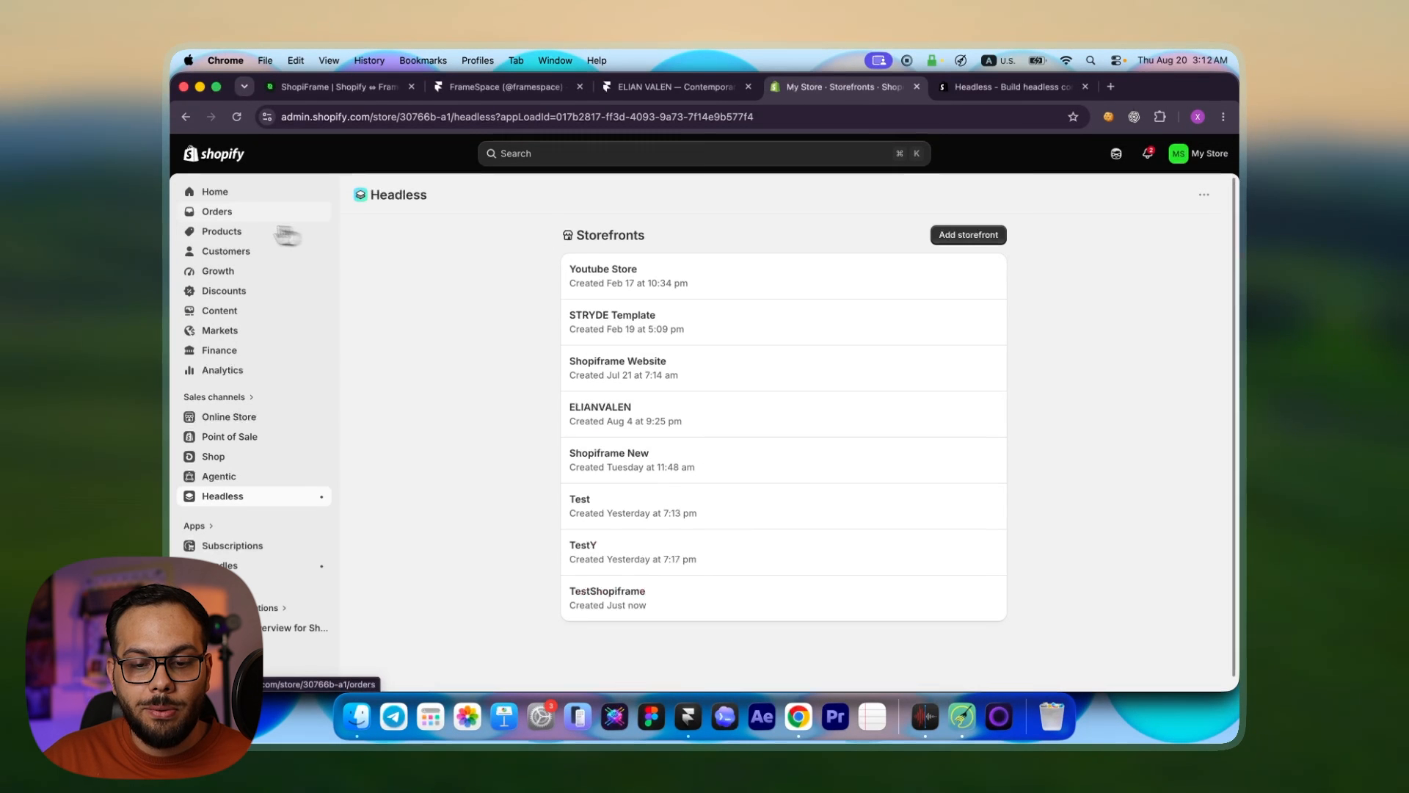
- Open the Polo pants product and check its publishing to the Headless storefronts, including TestShopiframe, and its variants
click(221, 231)
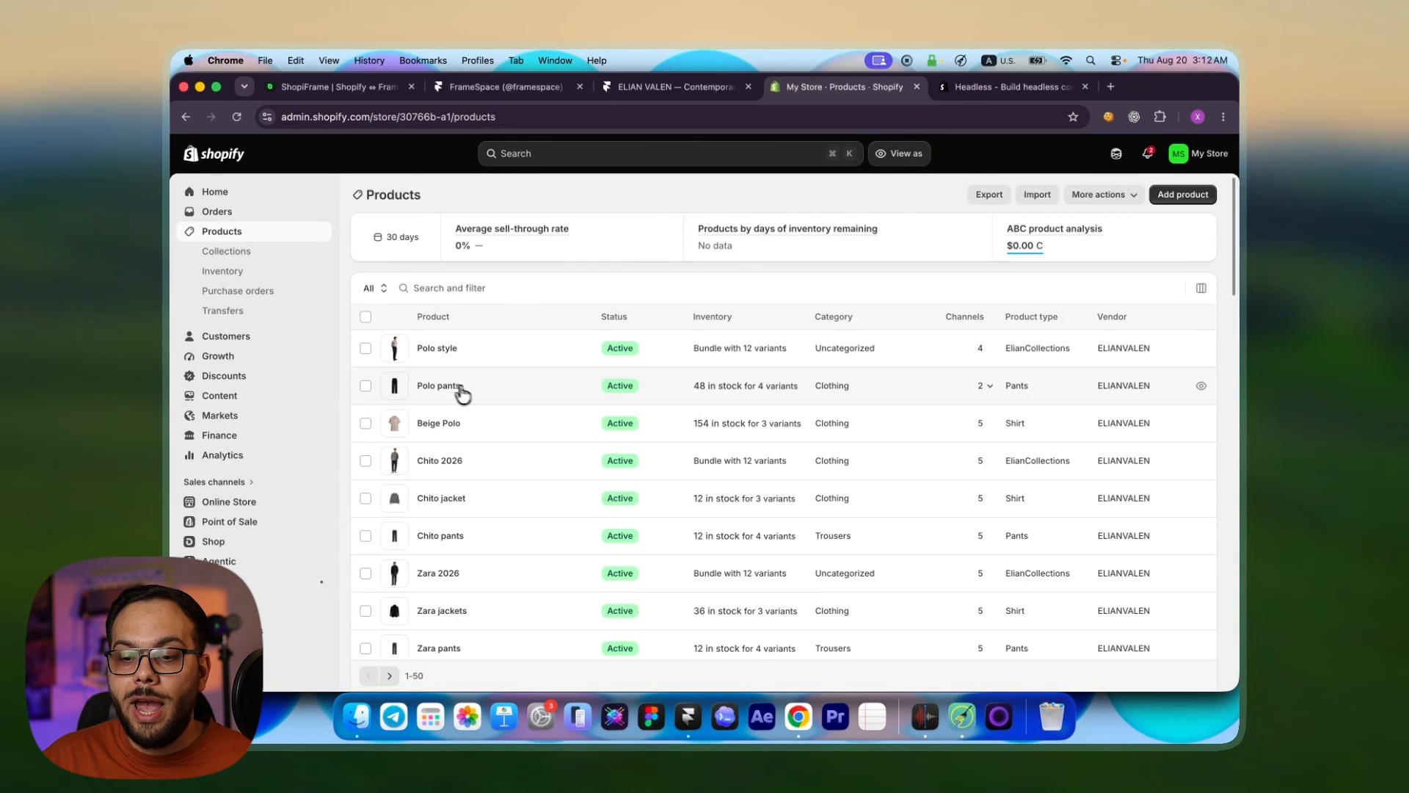
click(448, 389)
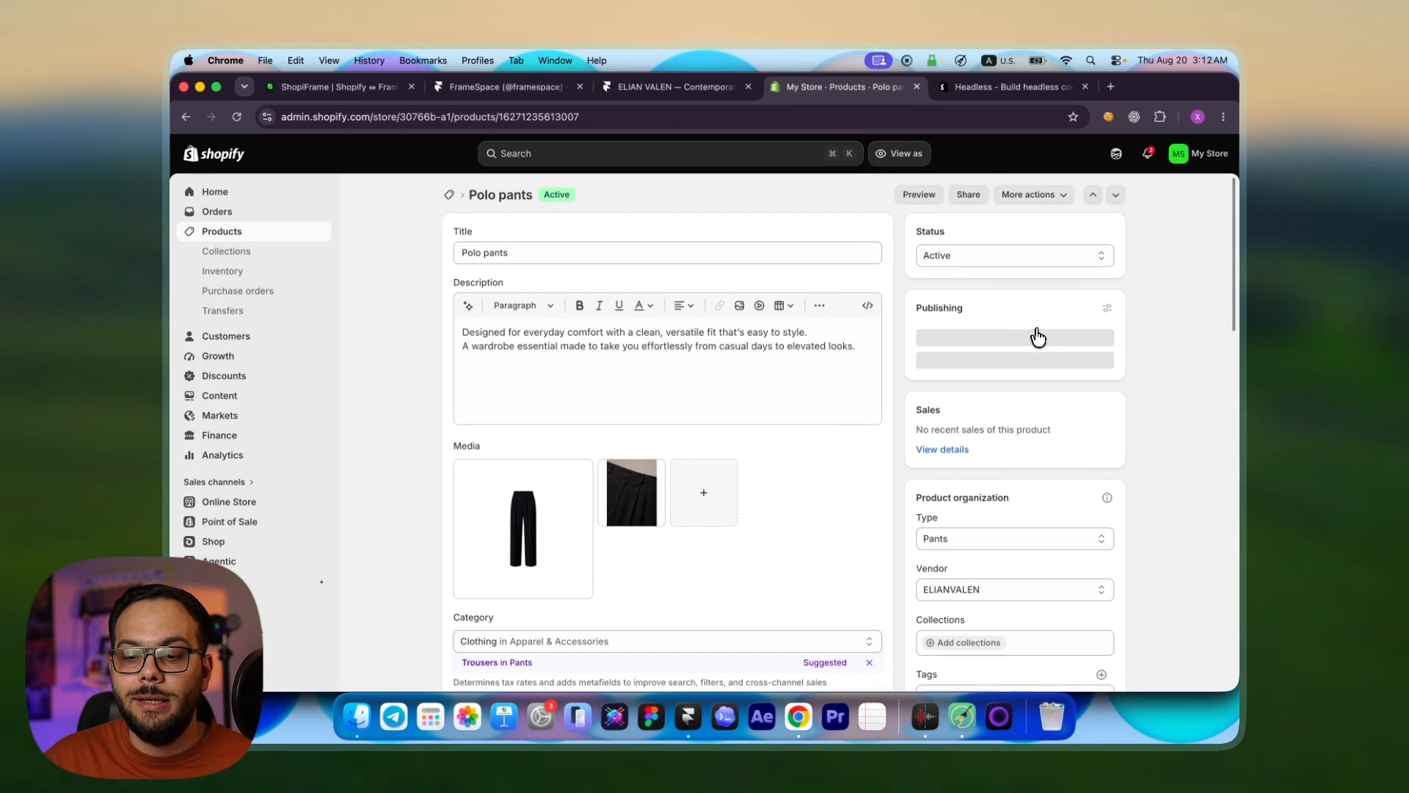
click(1021, 345)
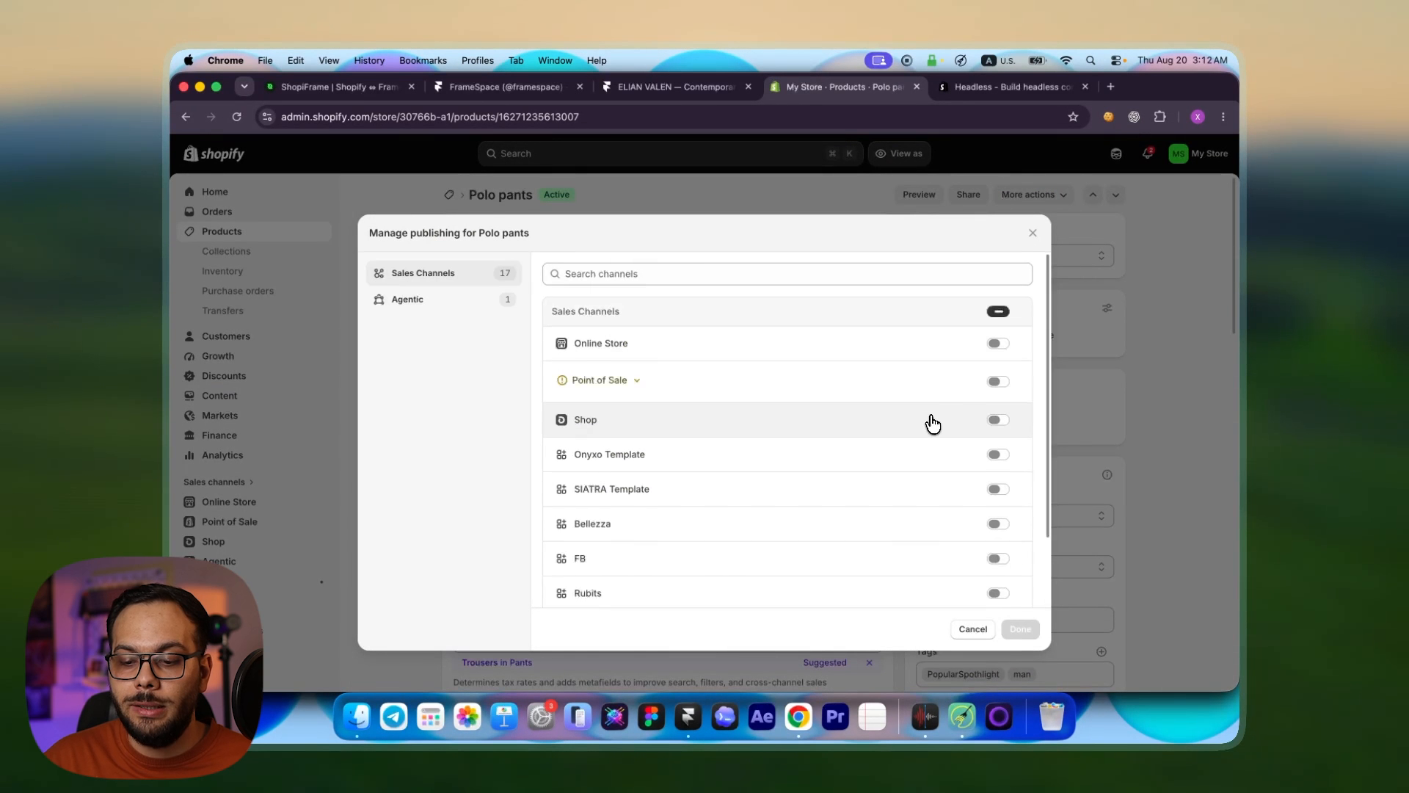
scroll(932, 419, down, 3)
click(1021, 579)
scroll(881, 494, down, 5)
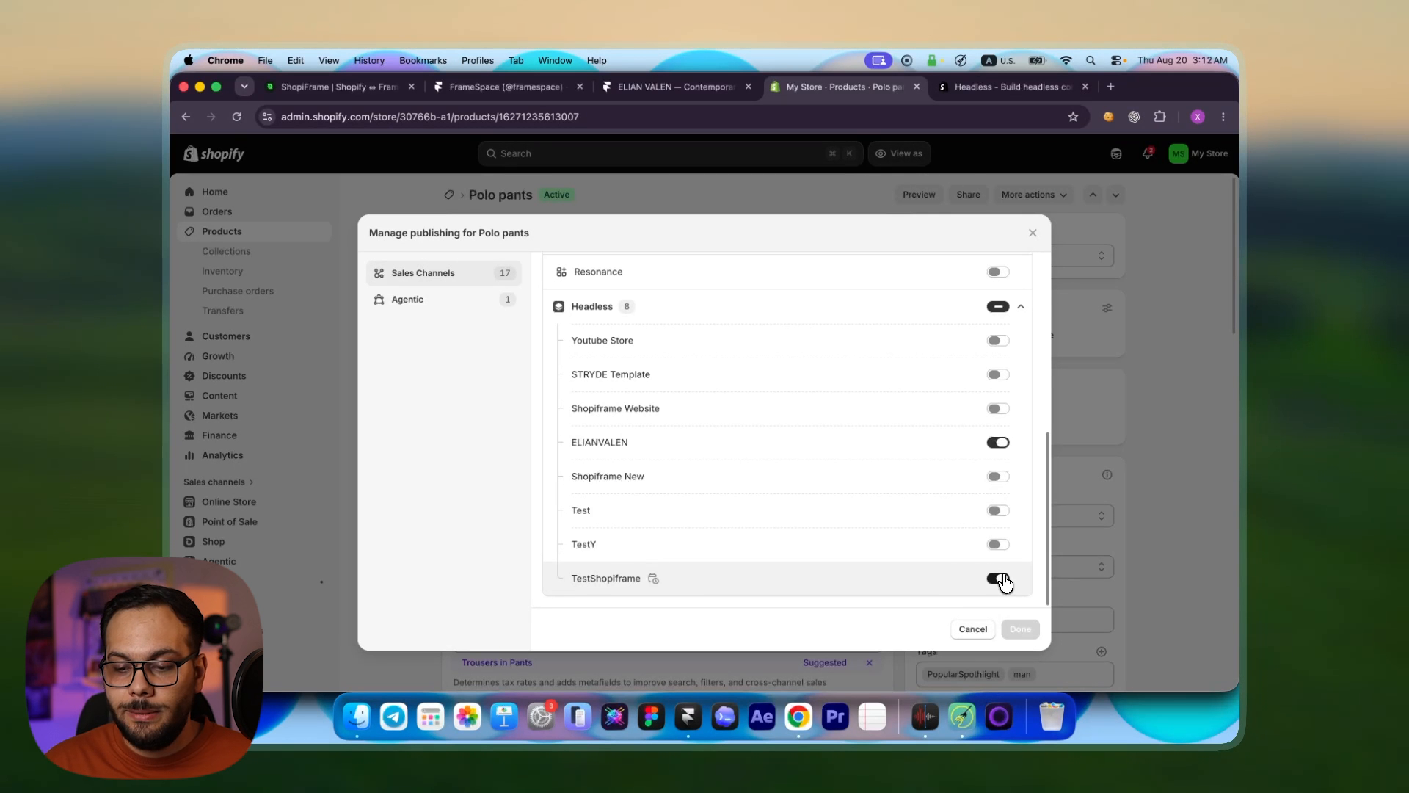
click(1132, 465)
scroll(711, 514, down, 7)
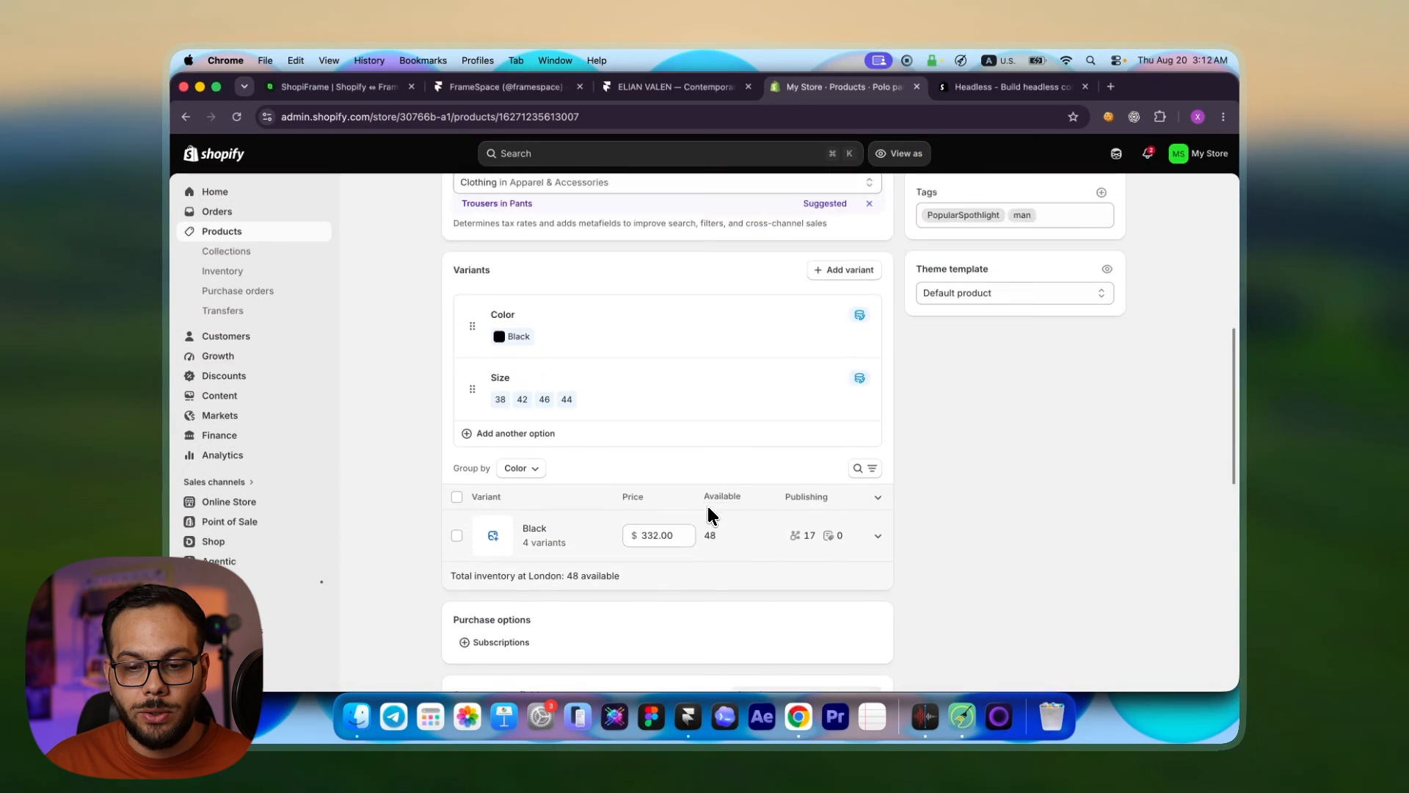
scroll(706, 504, up, 10)
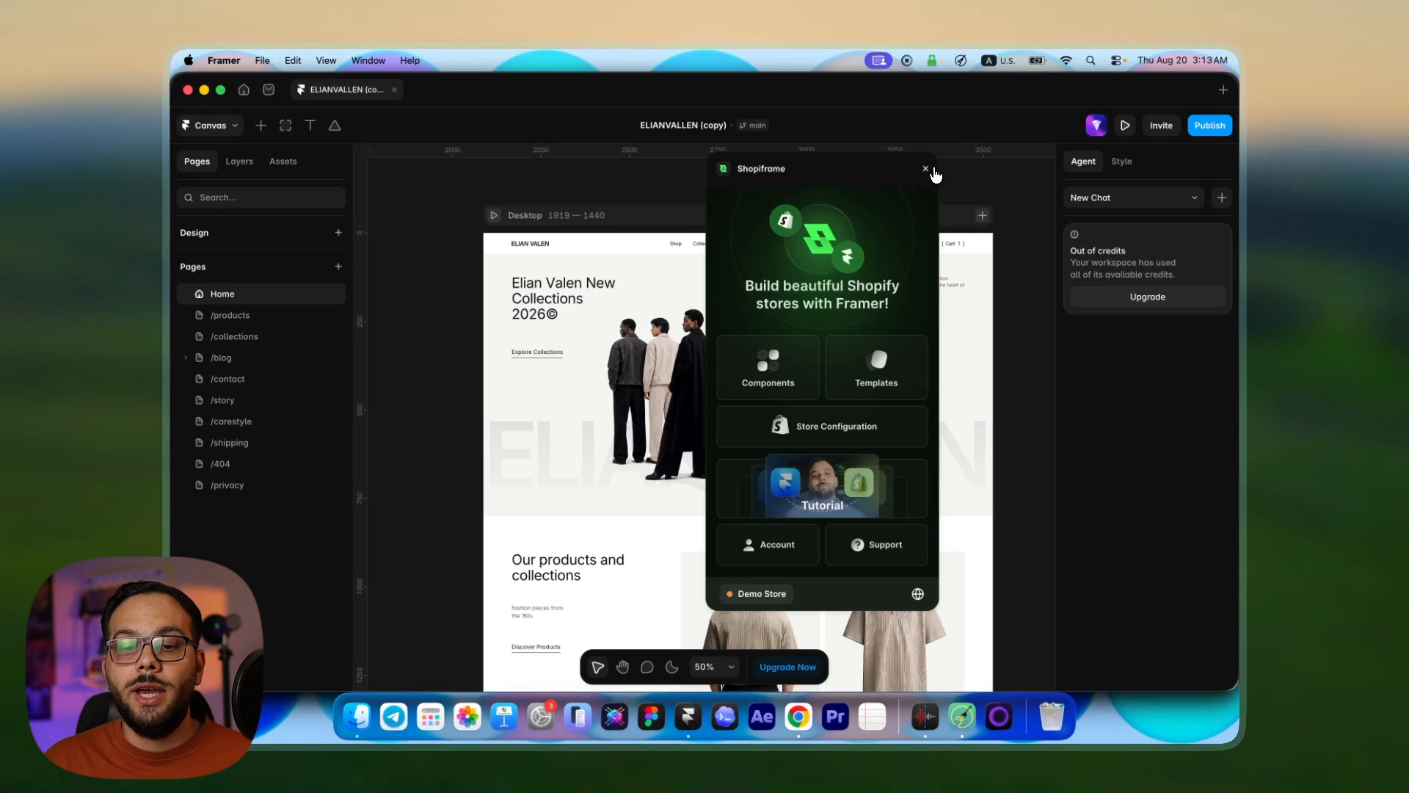
- Close the Shopiframe plugin in Framer and launch it again from the list of all plugins
click(927, 170)
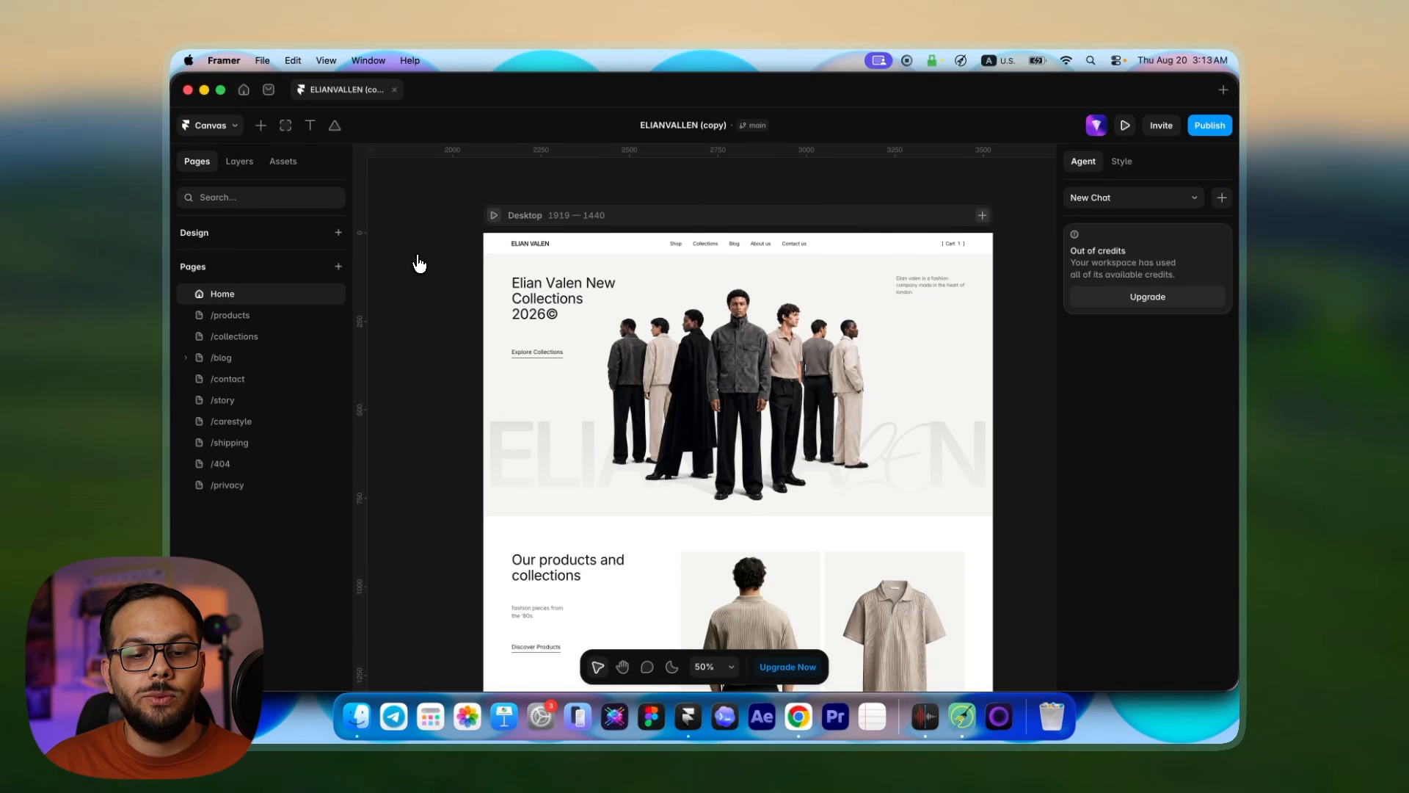
click(234, 129)
mouse_move(270, 522)
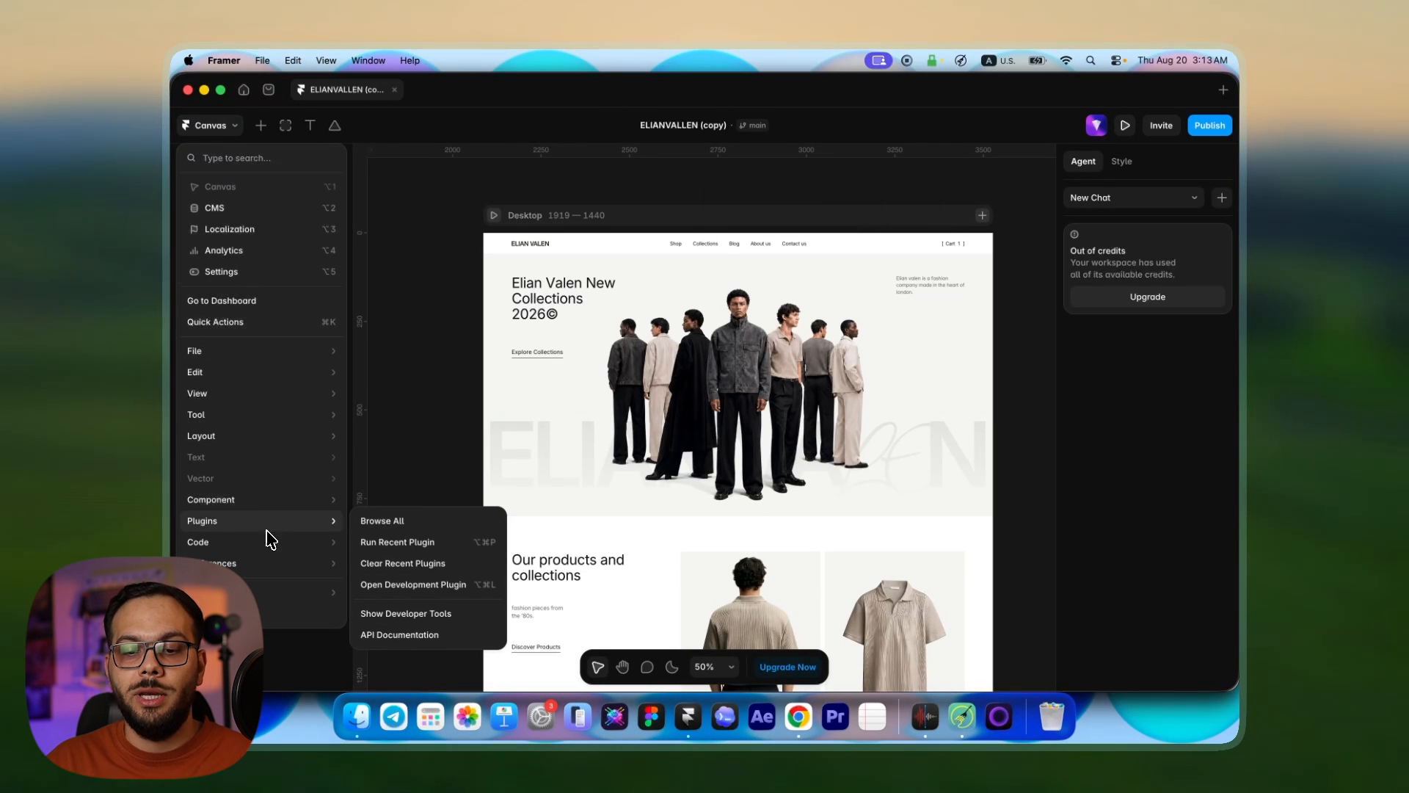
click(393, 527)
click(631, 318)
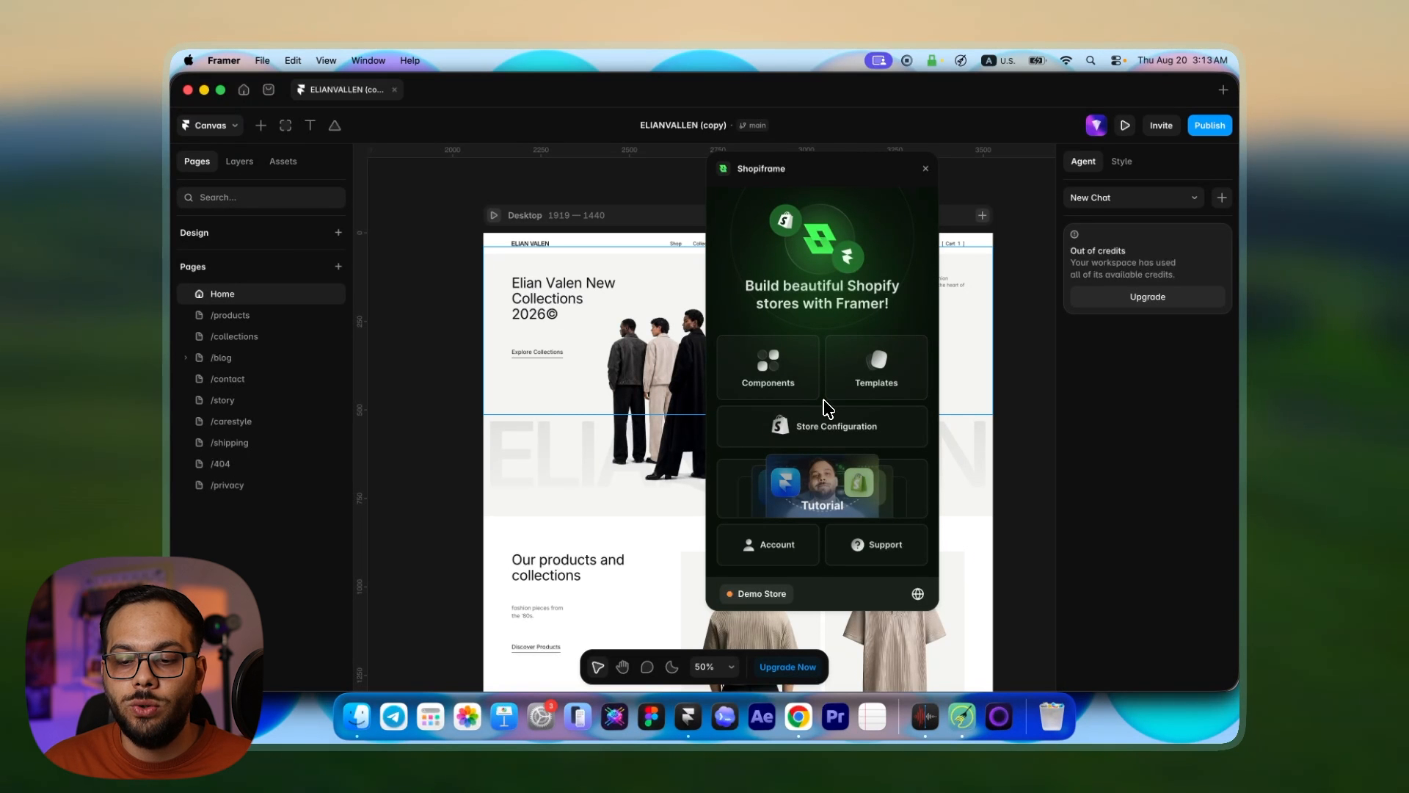
- Open Shopiframe's store configuration and go to the Storefront Domain field
click(824, 438)
scroll(784, 370, down, 5)
click(781, 353)
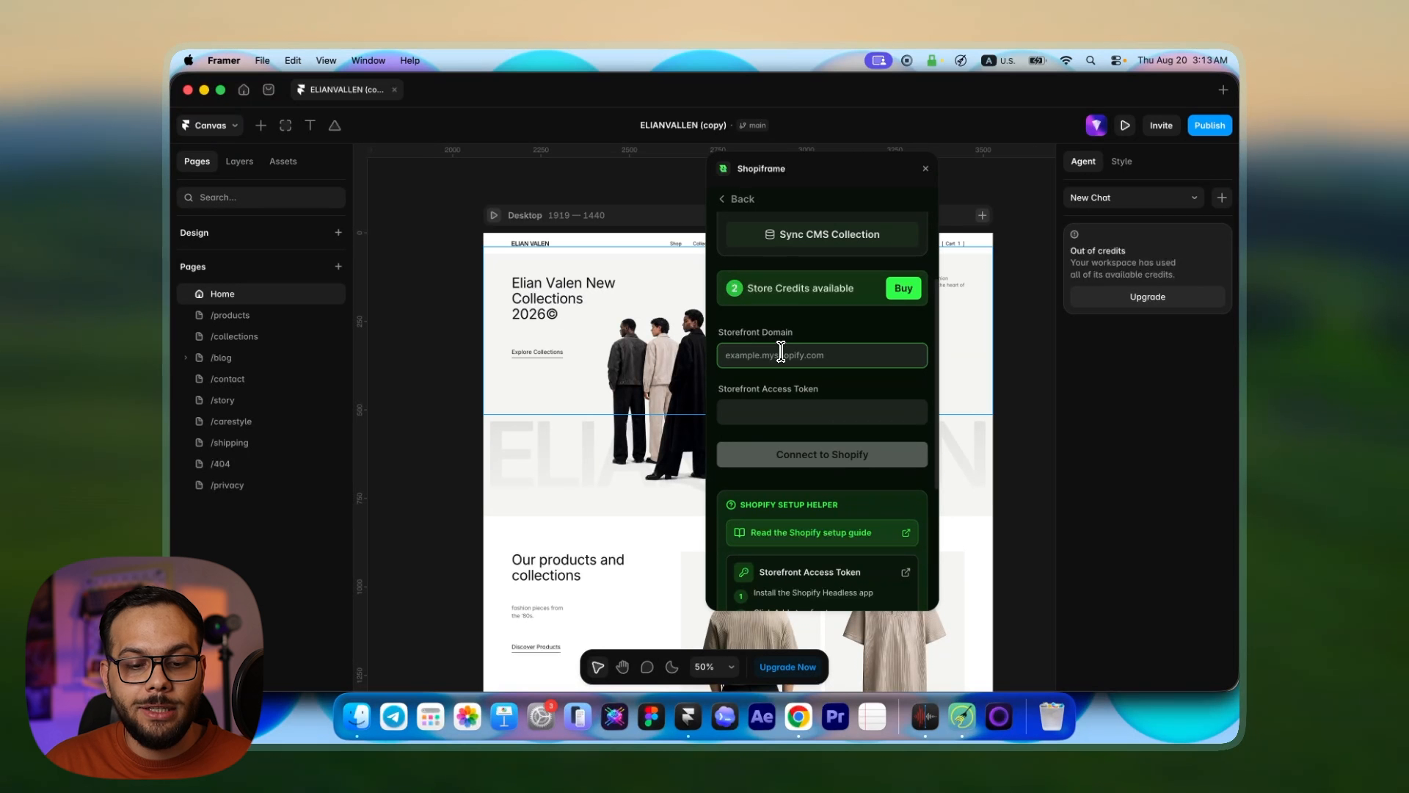
- Switch to Chrome, open the store's myshopify.com domain in the Shopify domain settings, and copy its full name
click(796, 719)
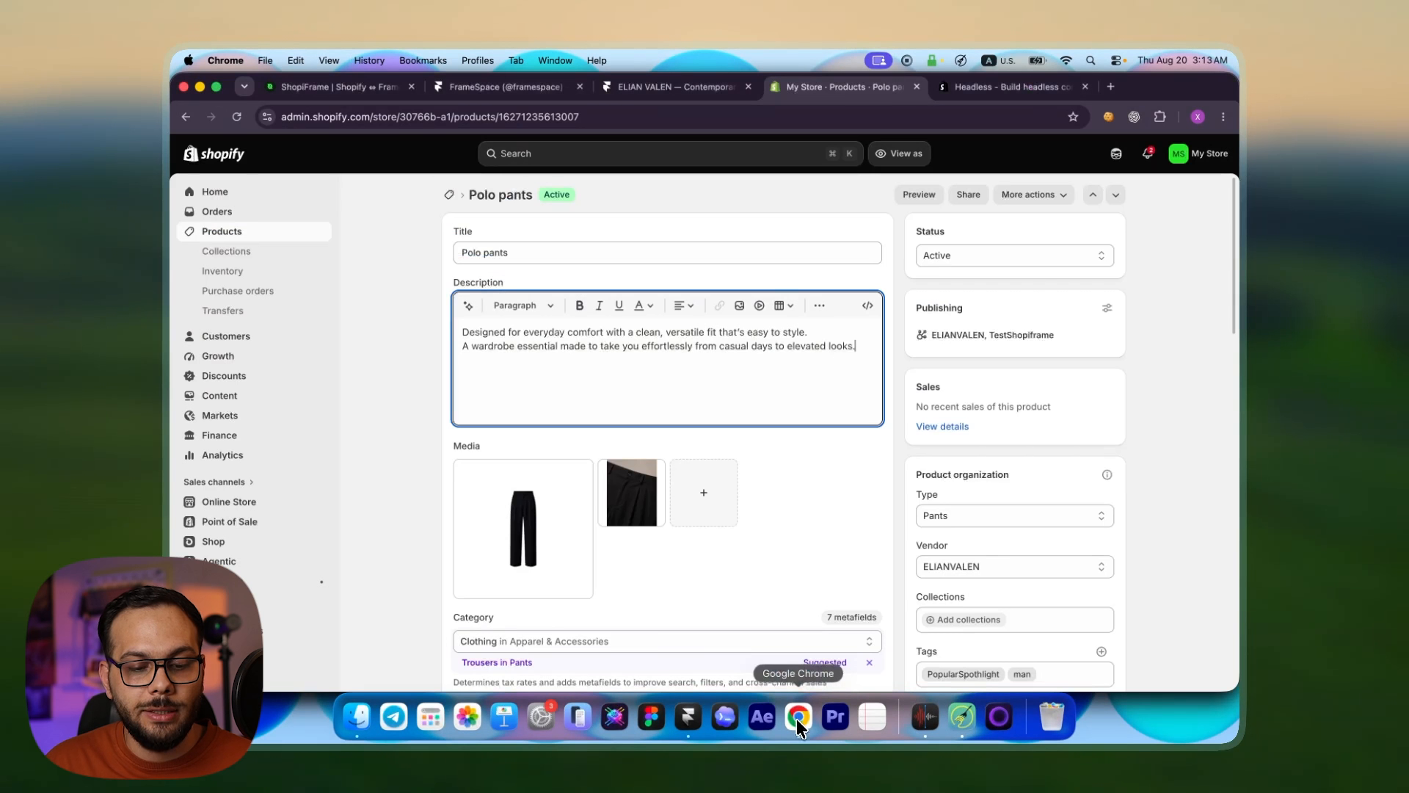
scroll(250, 587, down, 3)
click(219, 673)
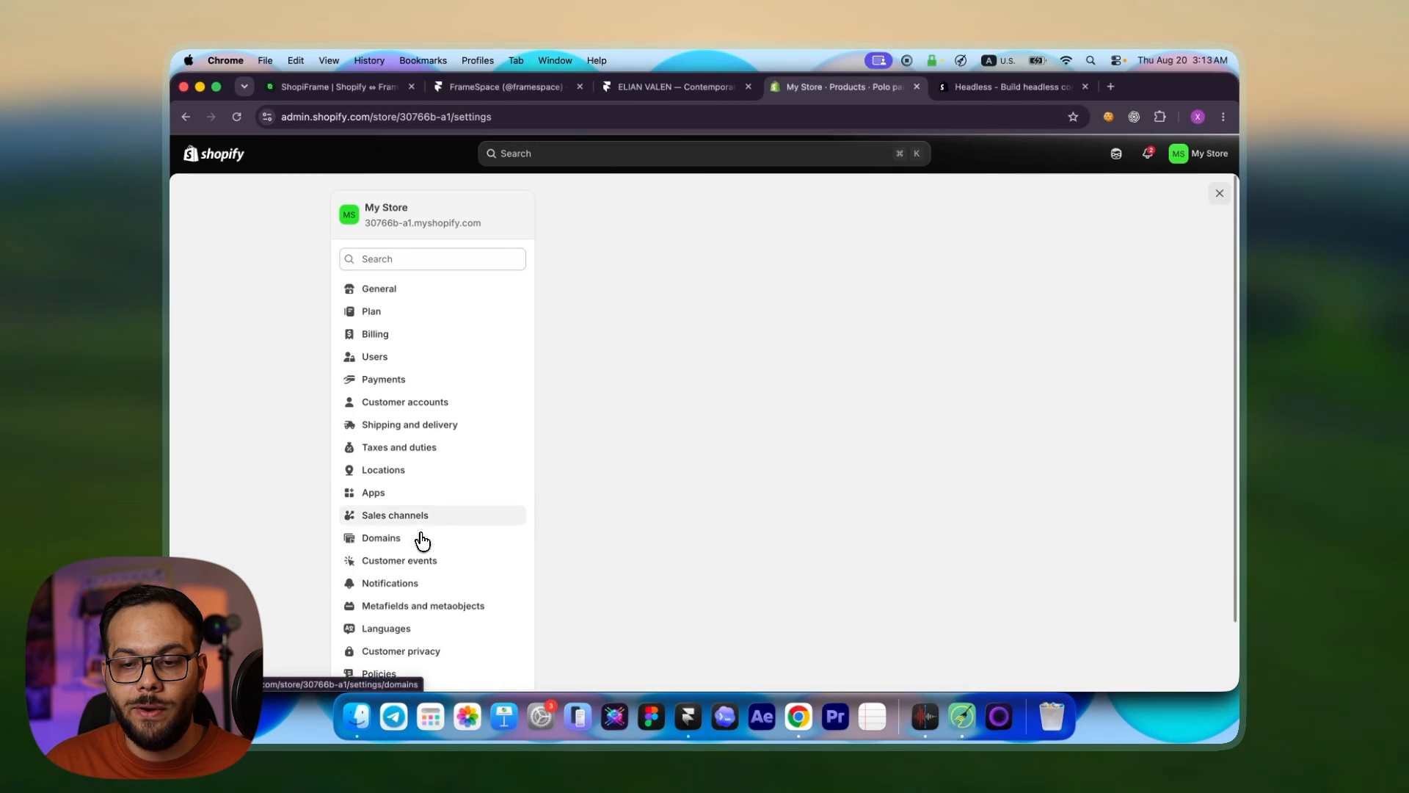
click(420, 541)
click(661, 374)
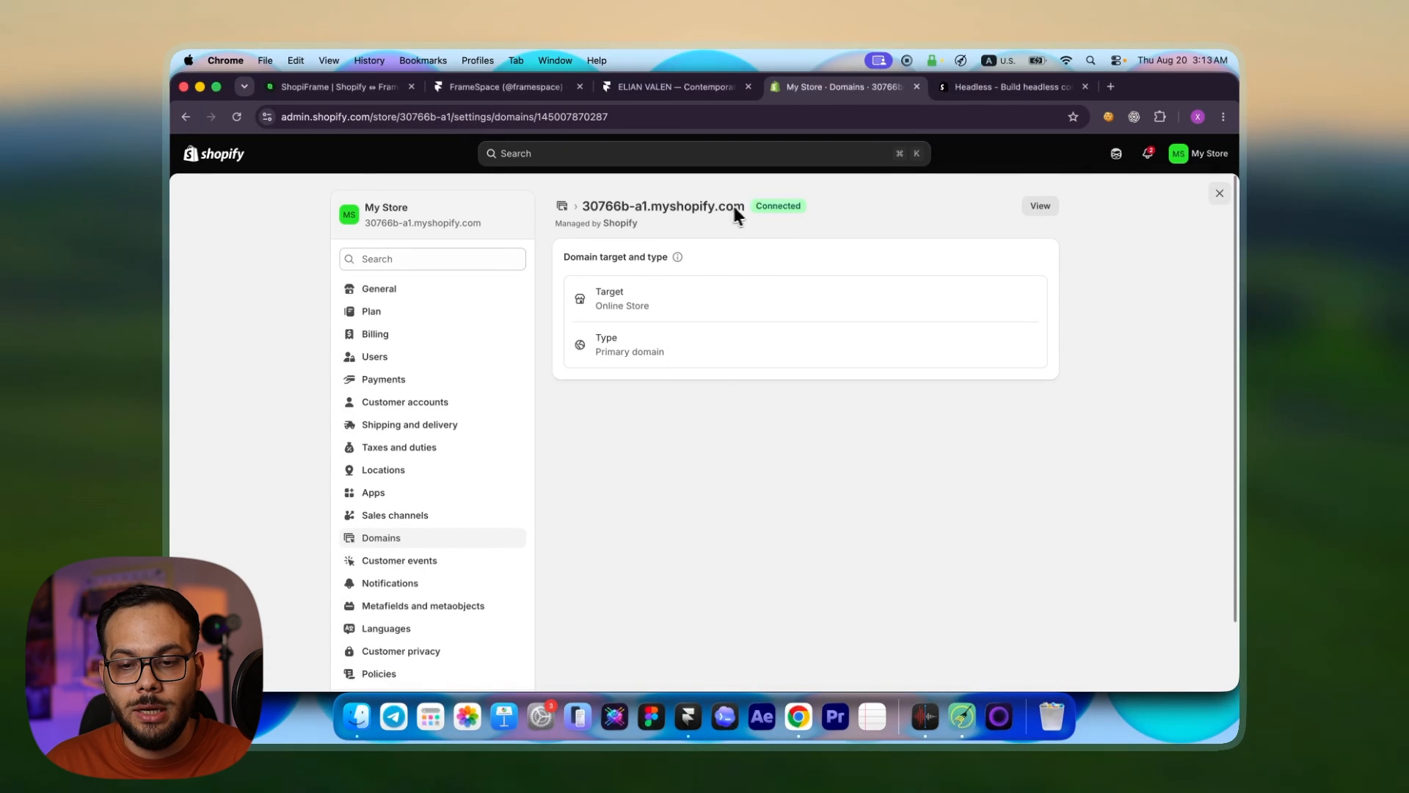
drag(739, 209, 607, 213)
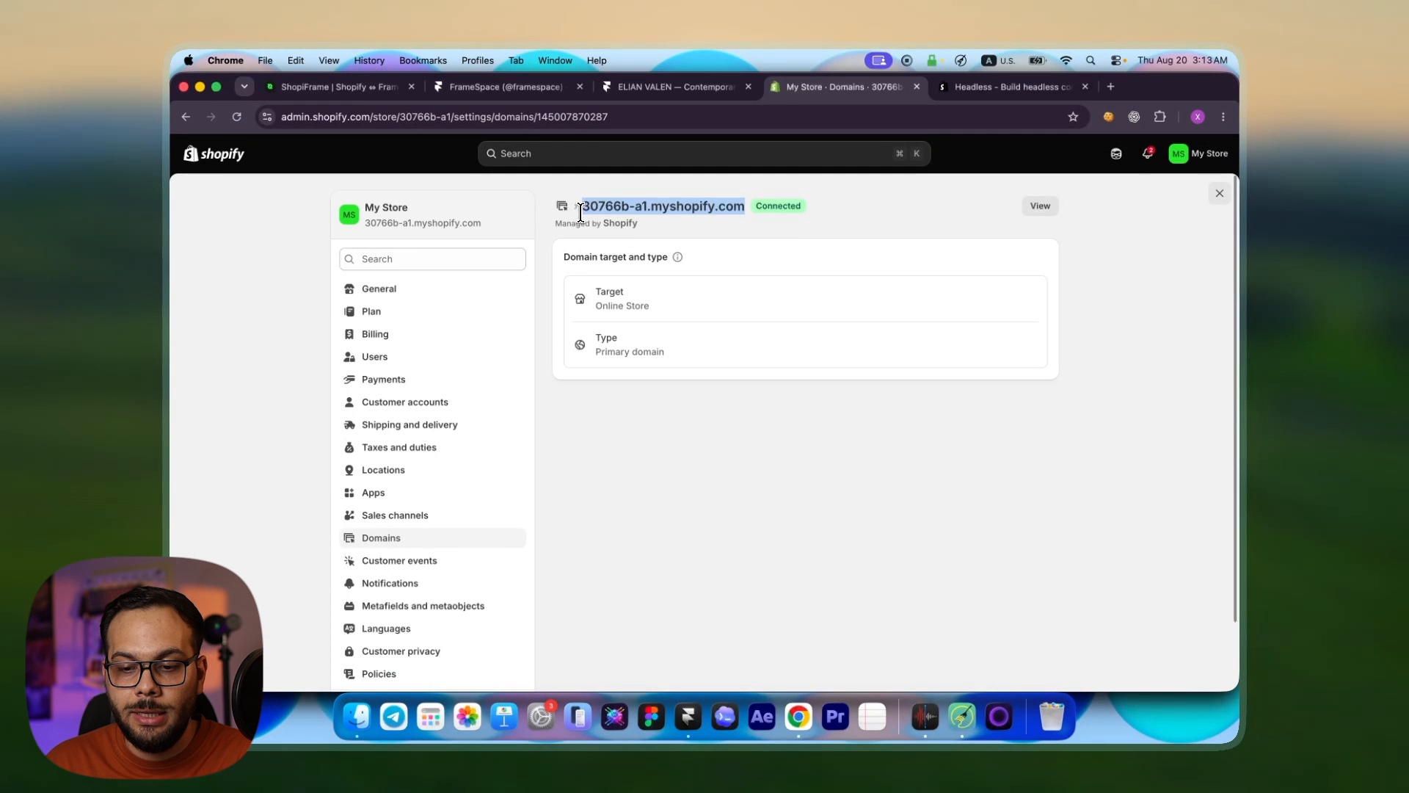
- Back in Framer, set Shopiframe's Storefront Domain to 30766b-a1.myshopify.com
click(688, 716)
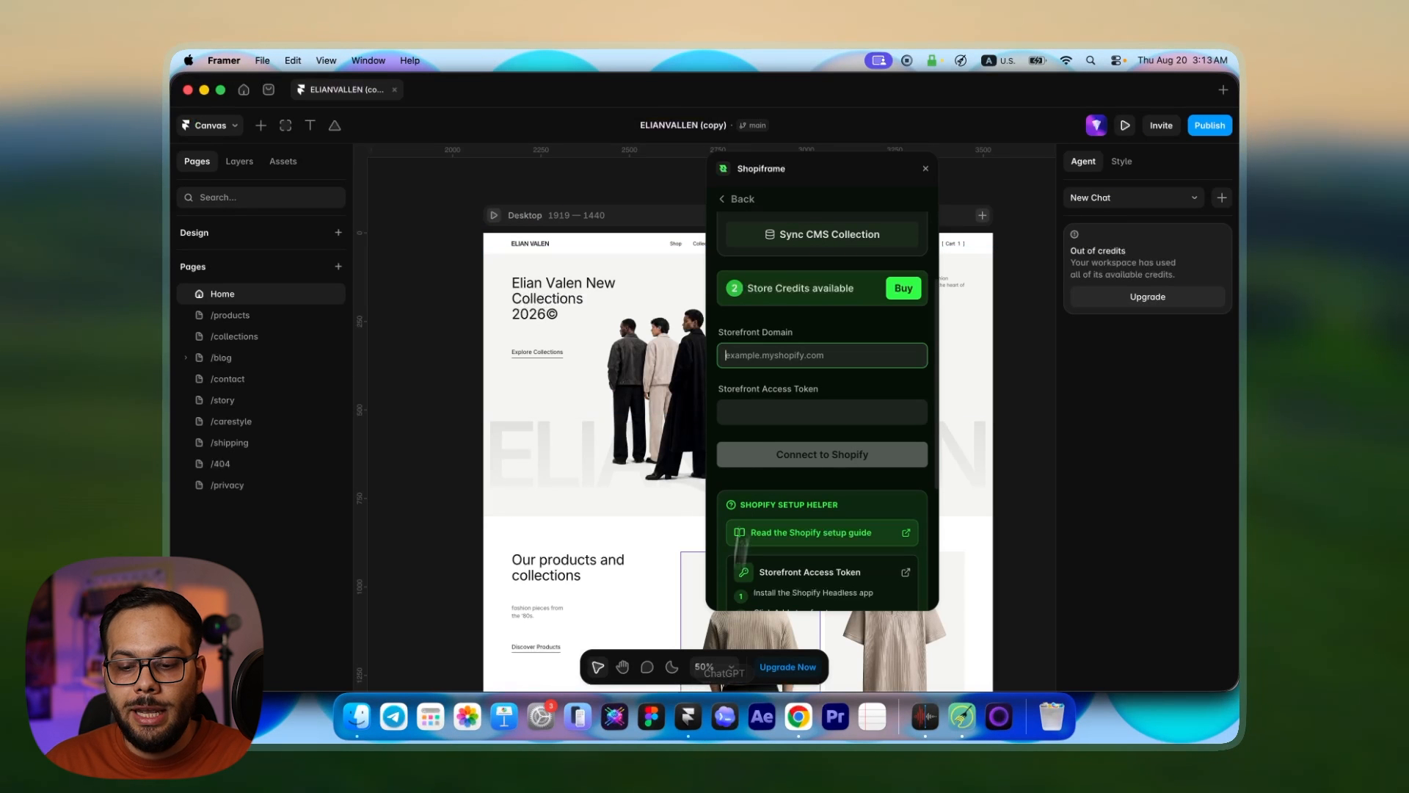
click(764, 353)
text(30766b-a1.myshopify.com)
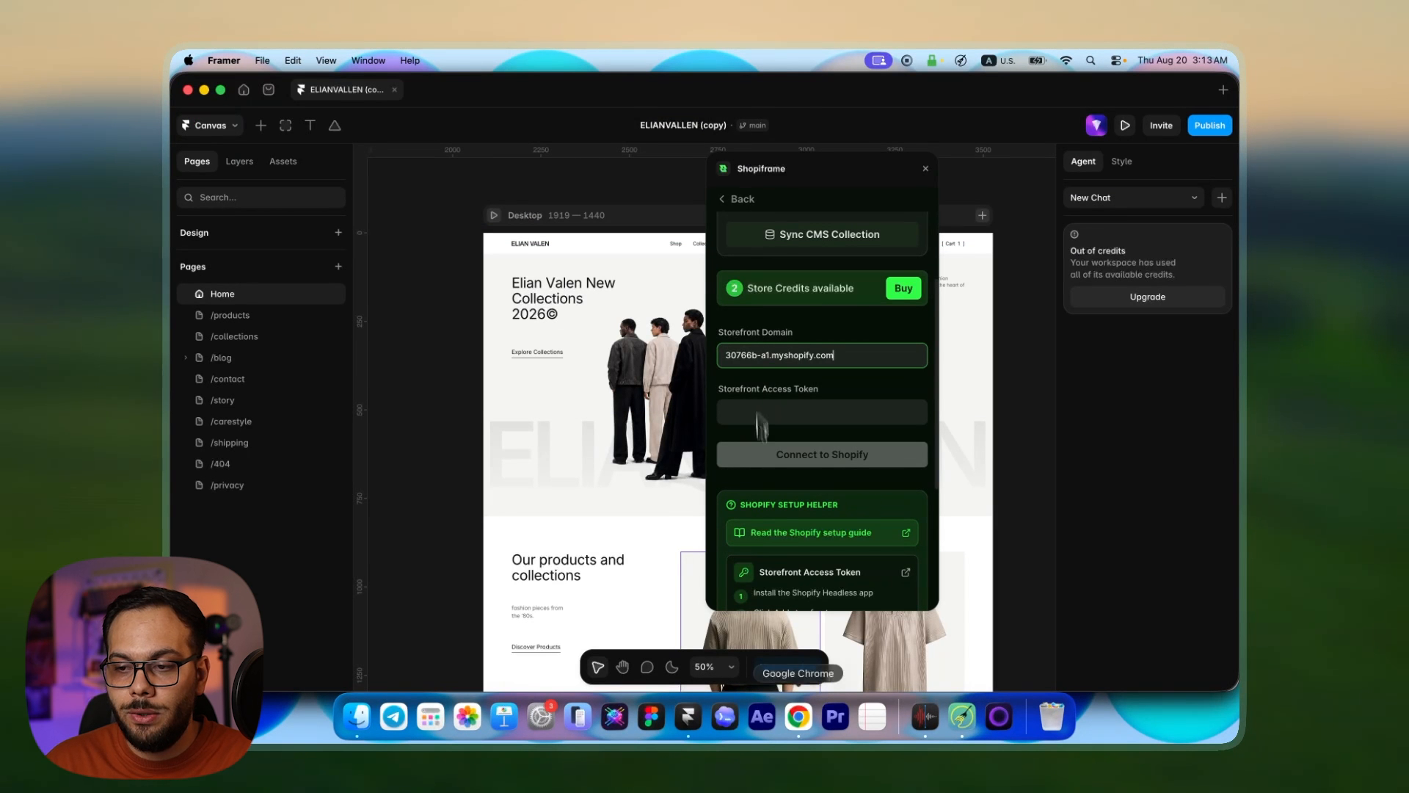
- Switch to Chrome, open the ELIANVALEN storefront's Storefront API credentials in the Headless channel, and copy the public access token
click(799, 717)
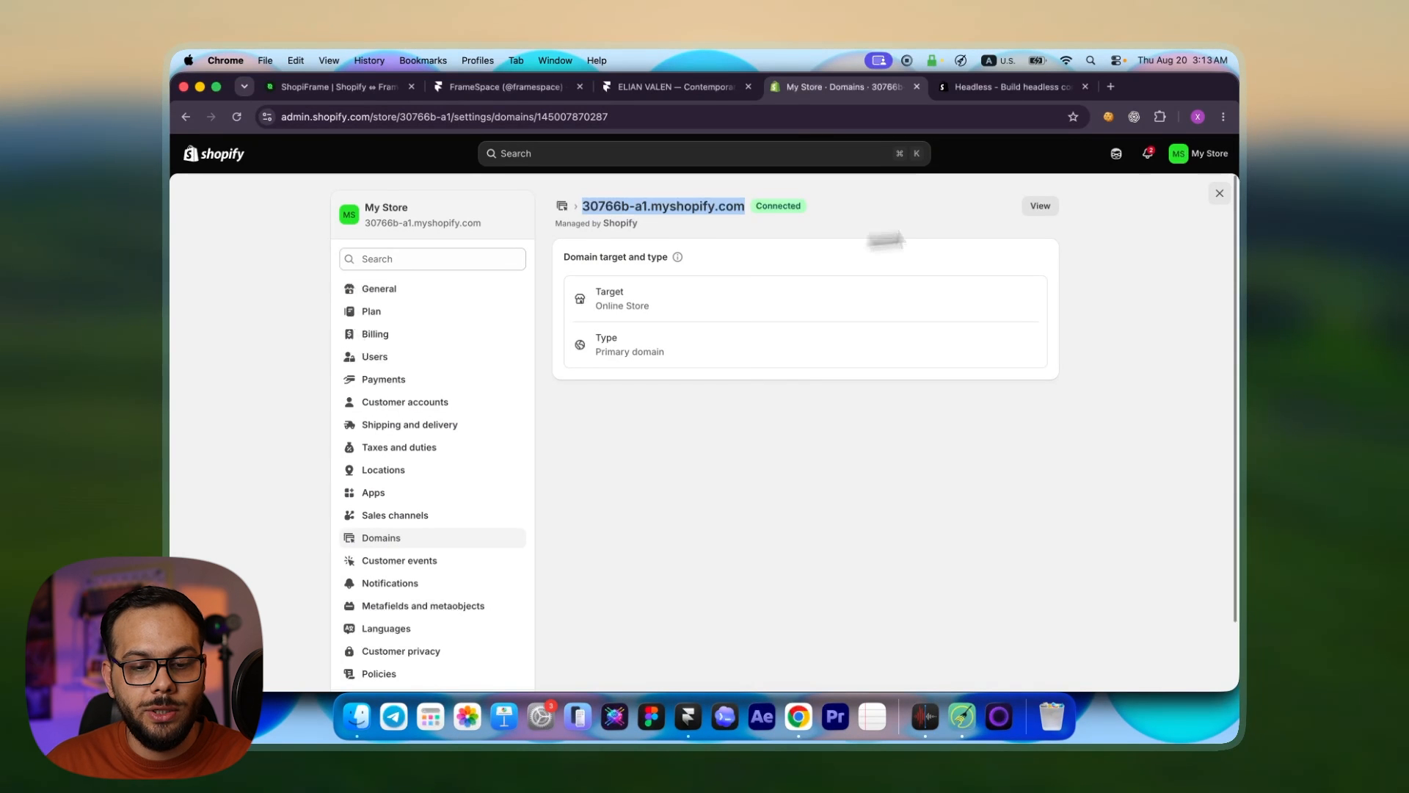
click(1220, 194)
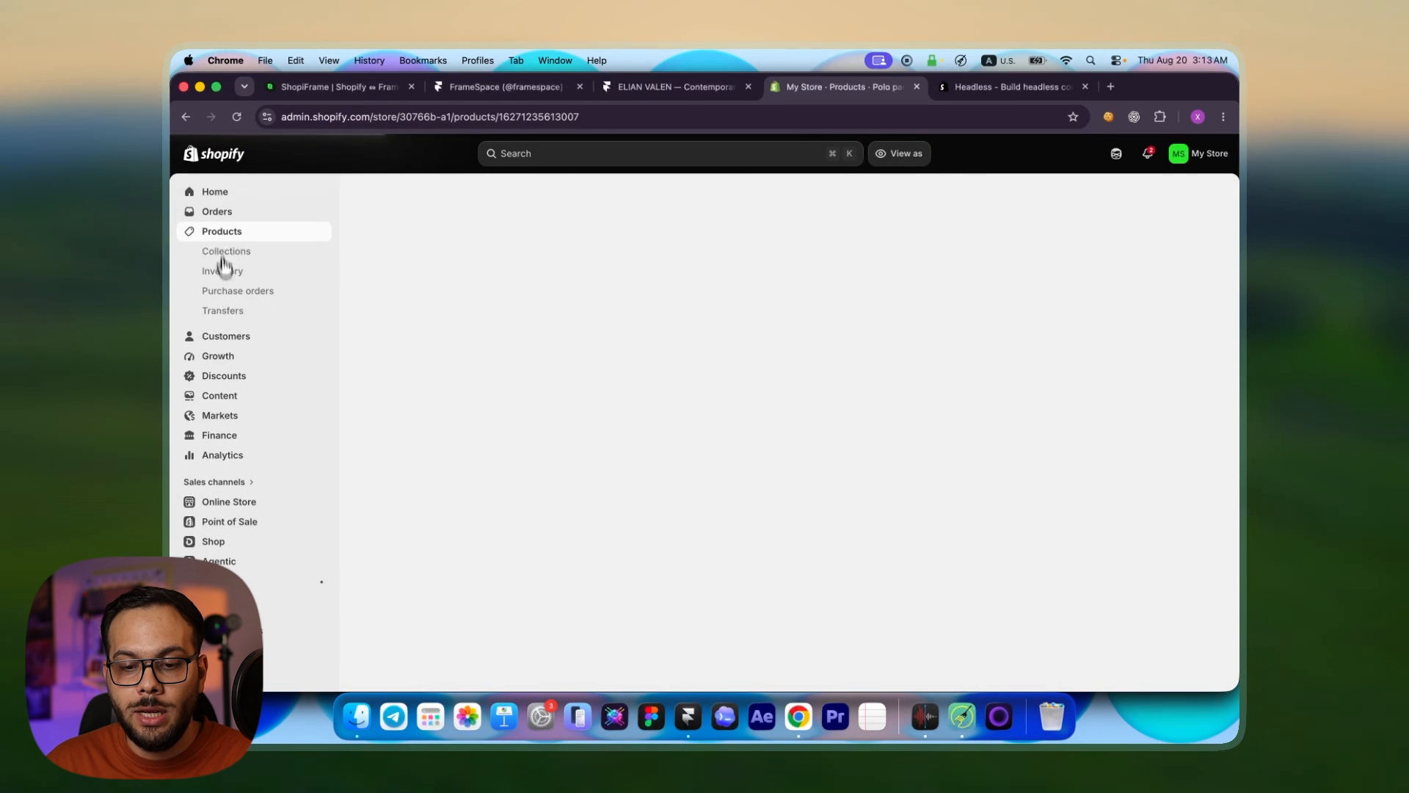
click(290, 582)
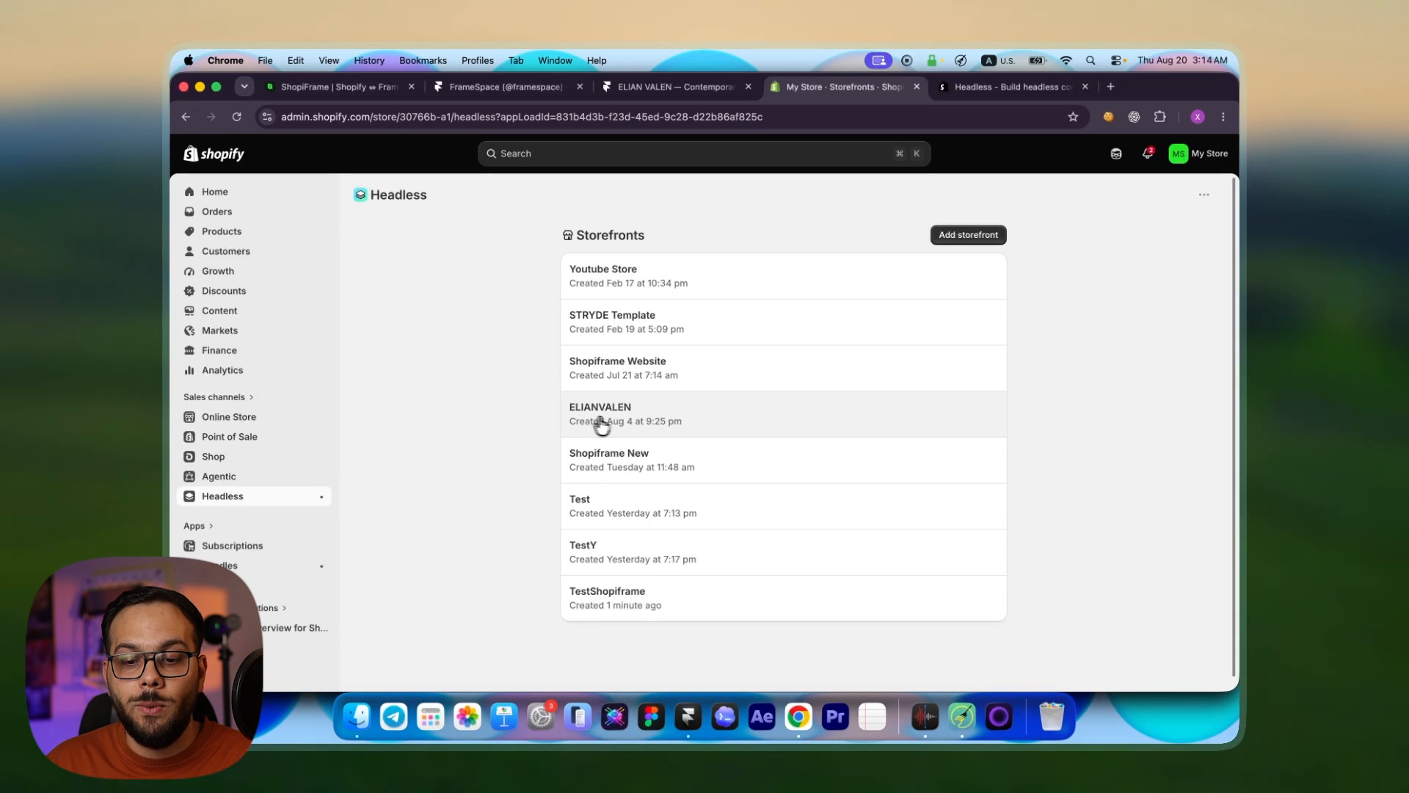
click(733, 420)
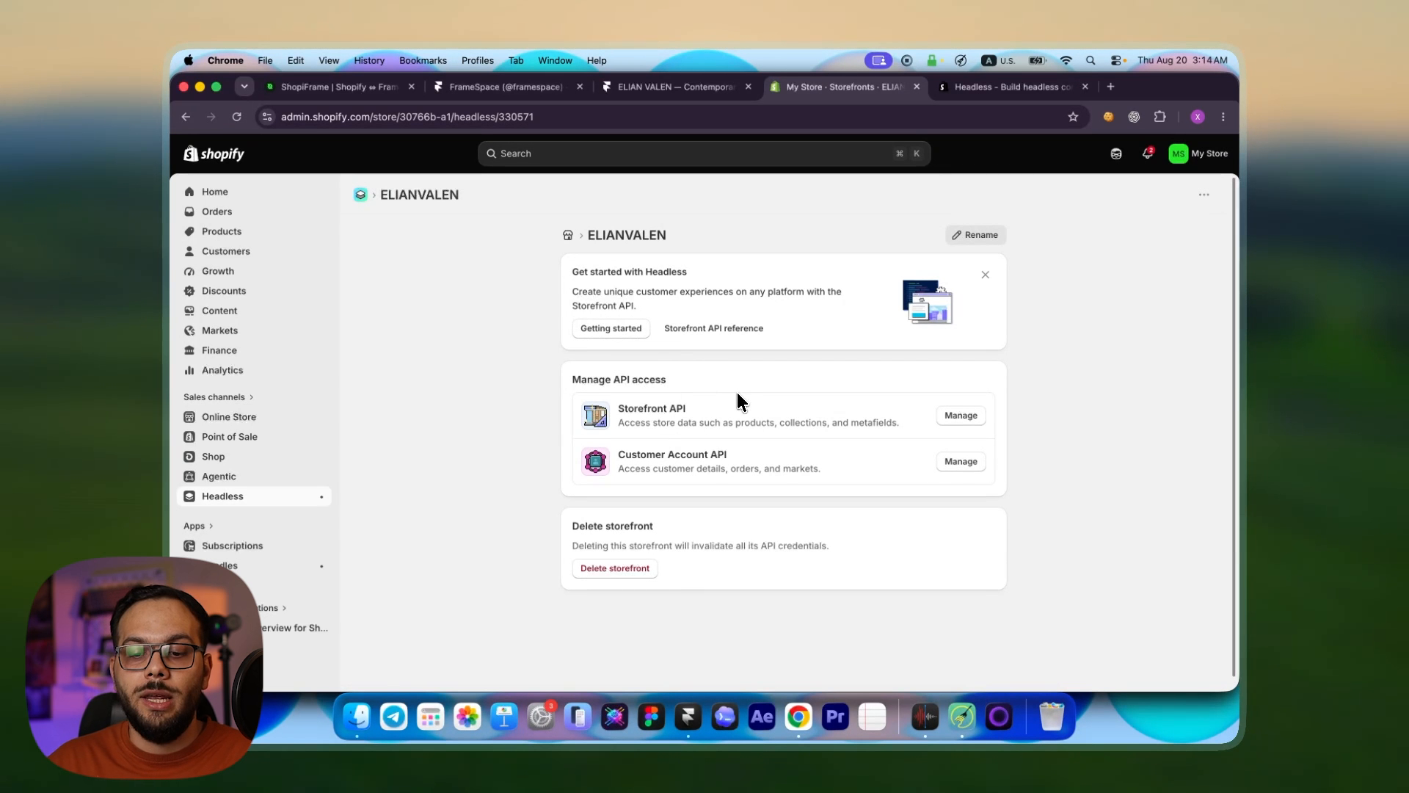
click(977, 417)
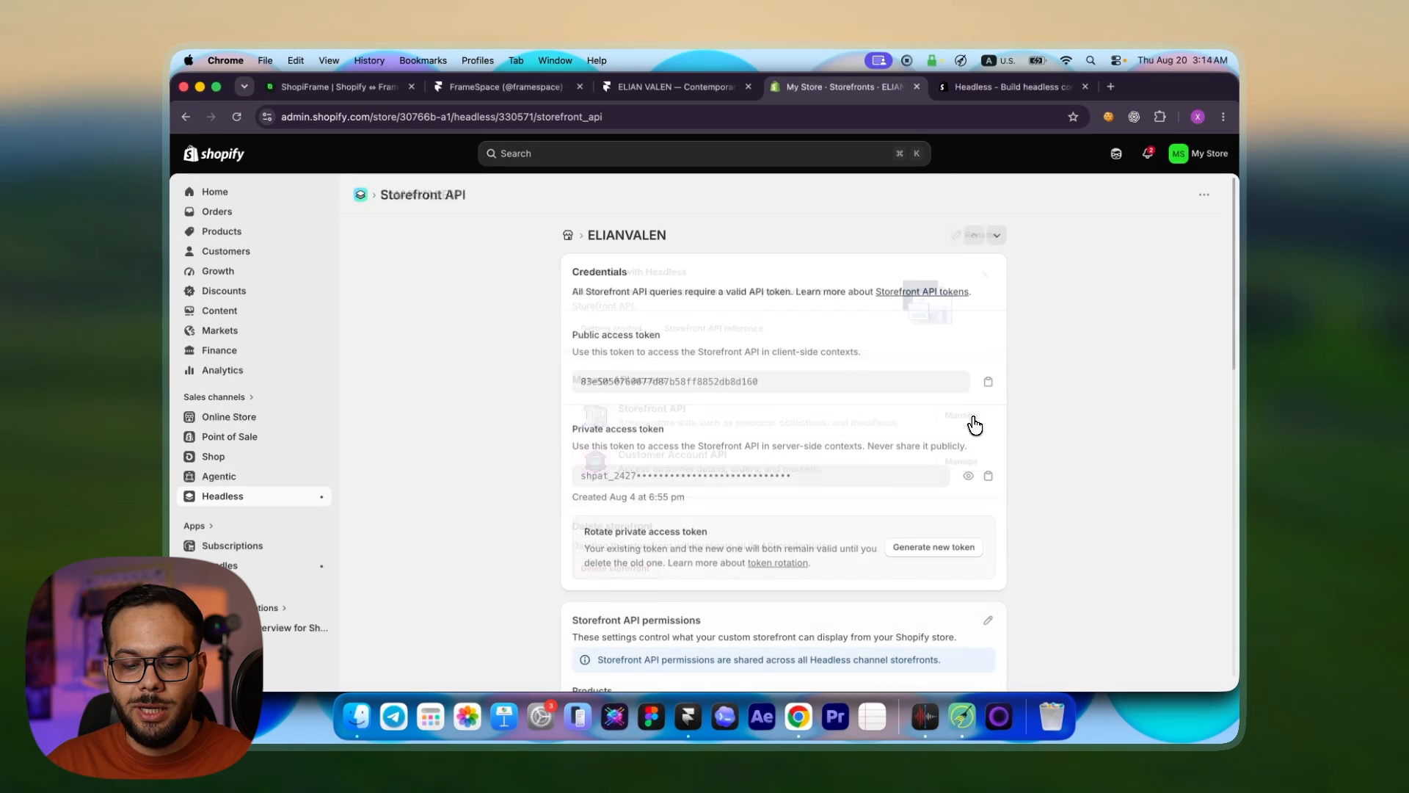
click(783, 383)
double_click(783, 383)
key(super+c)
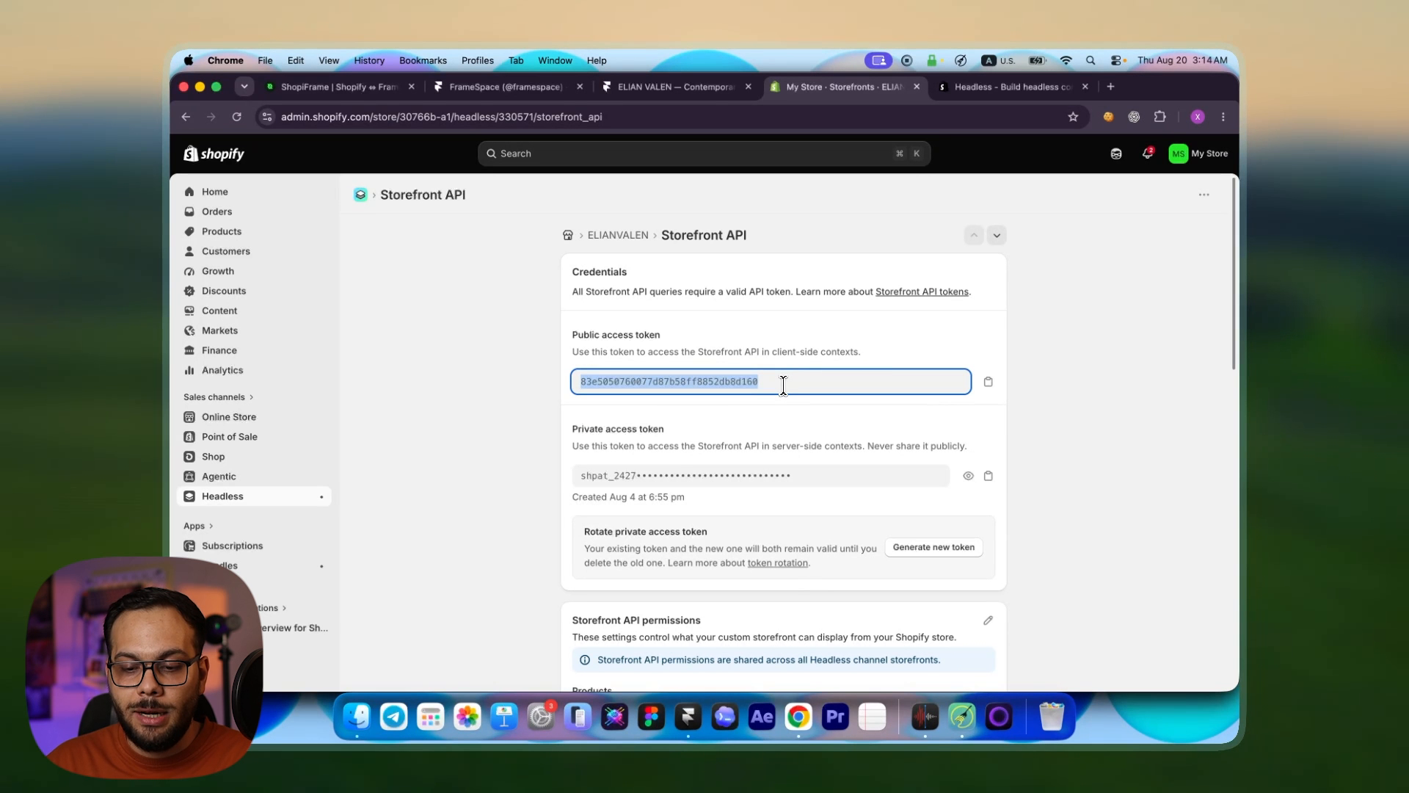
- Back in Framer, paste the public access token as the Storefront Access Token and connect Shopiframe to Shopify
click(688, 716)
click(748, 411)
key(super+v)
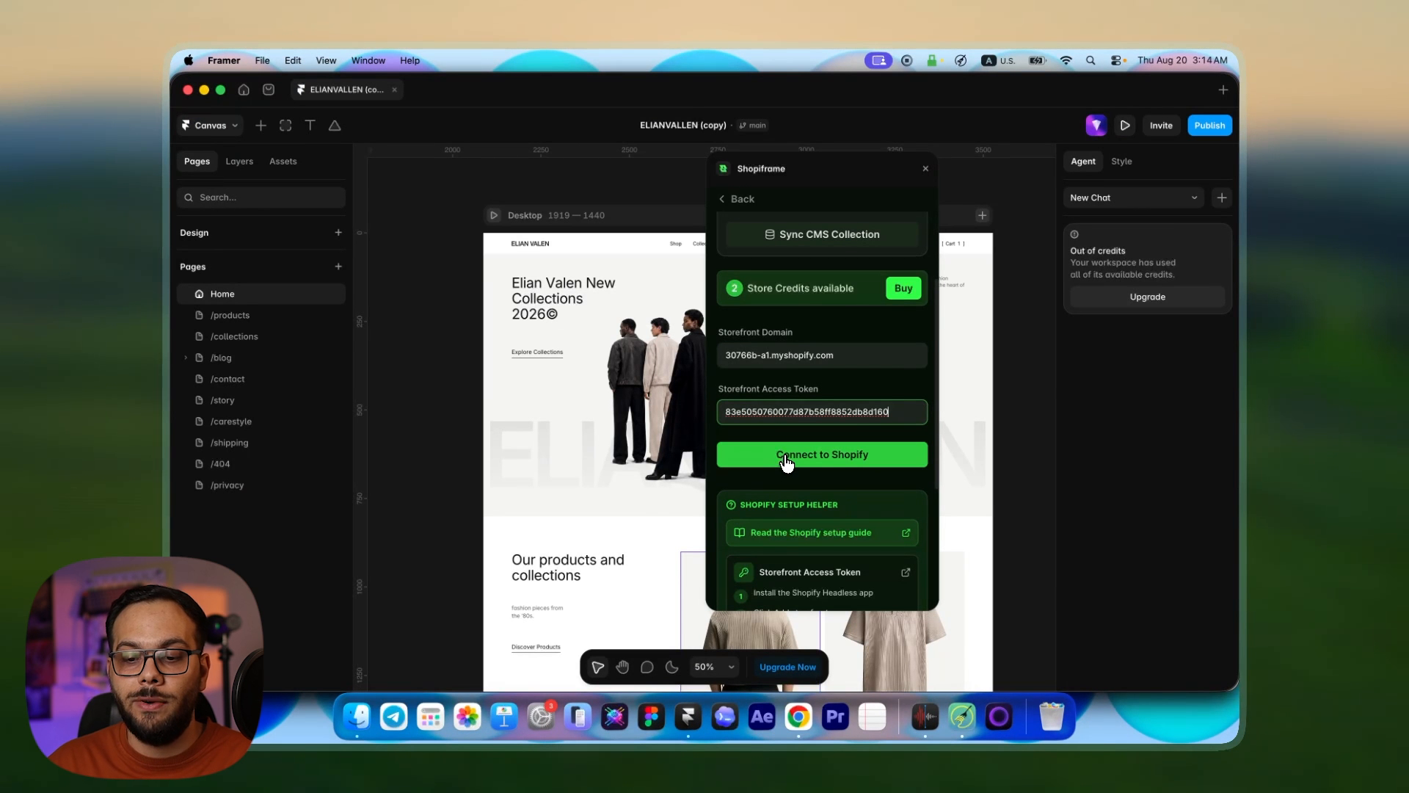
click(820, 460)
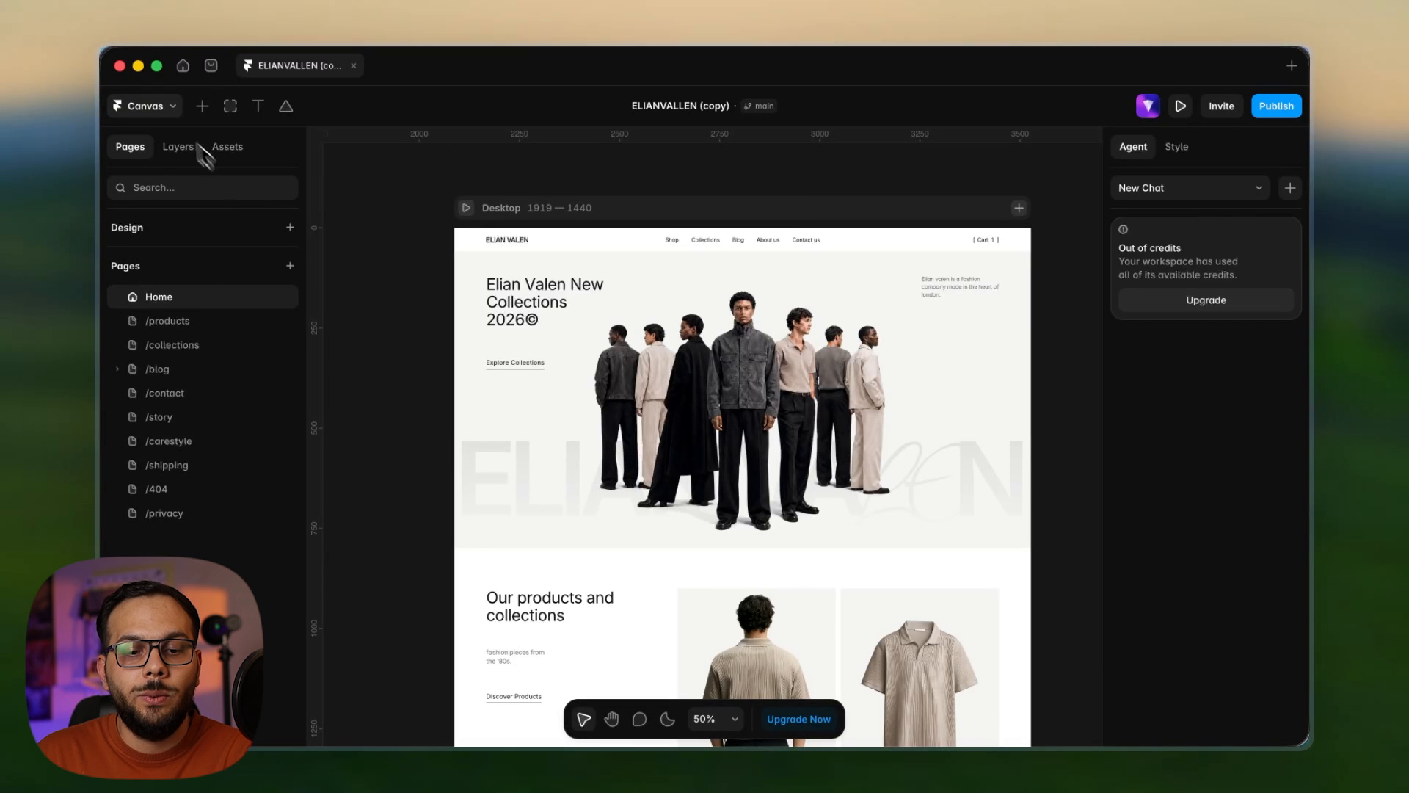
- Create a synced CMS collection named Products with the Shopiframe plugin
click(150, 106)
click(178, 213)
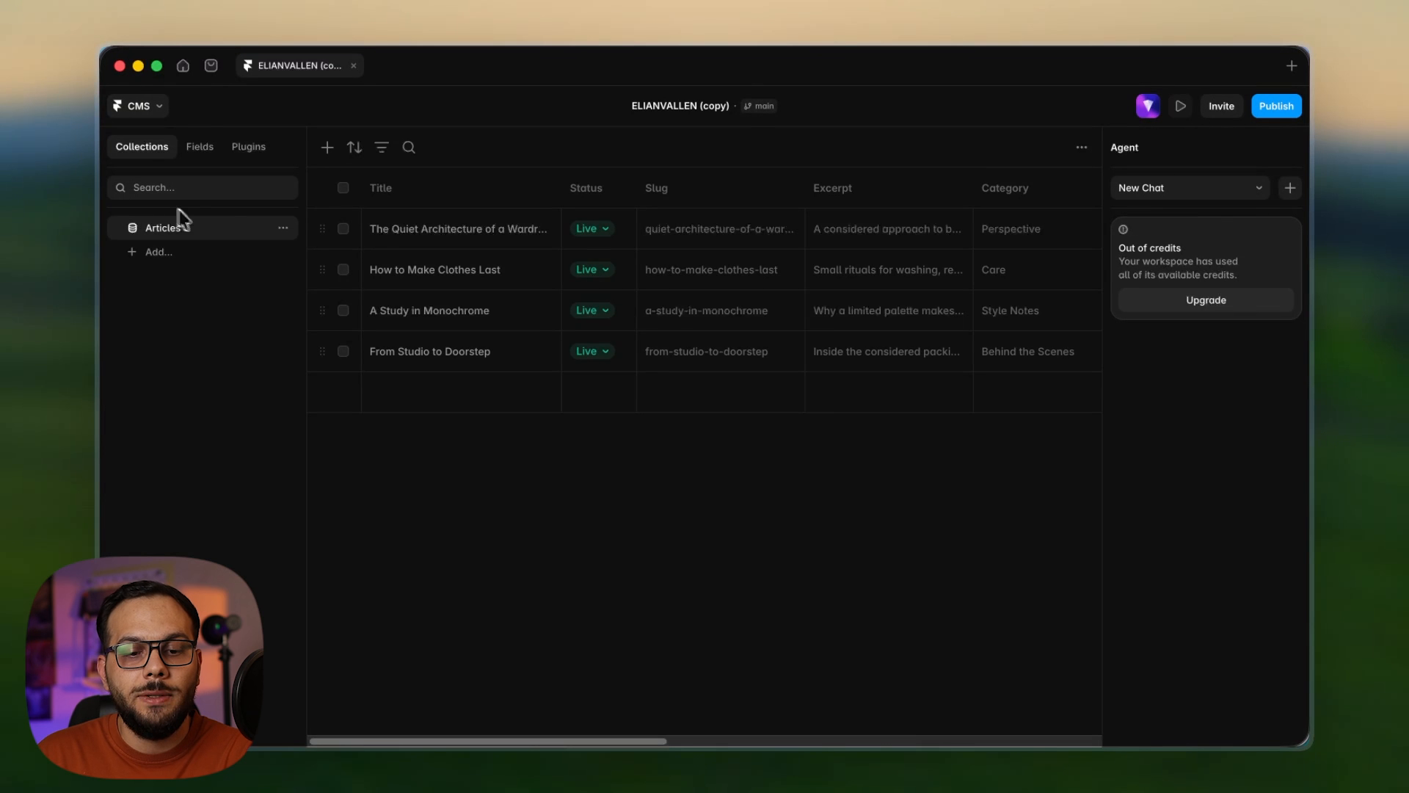
click(245, 151)
click(177, 270)
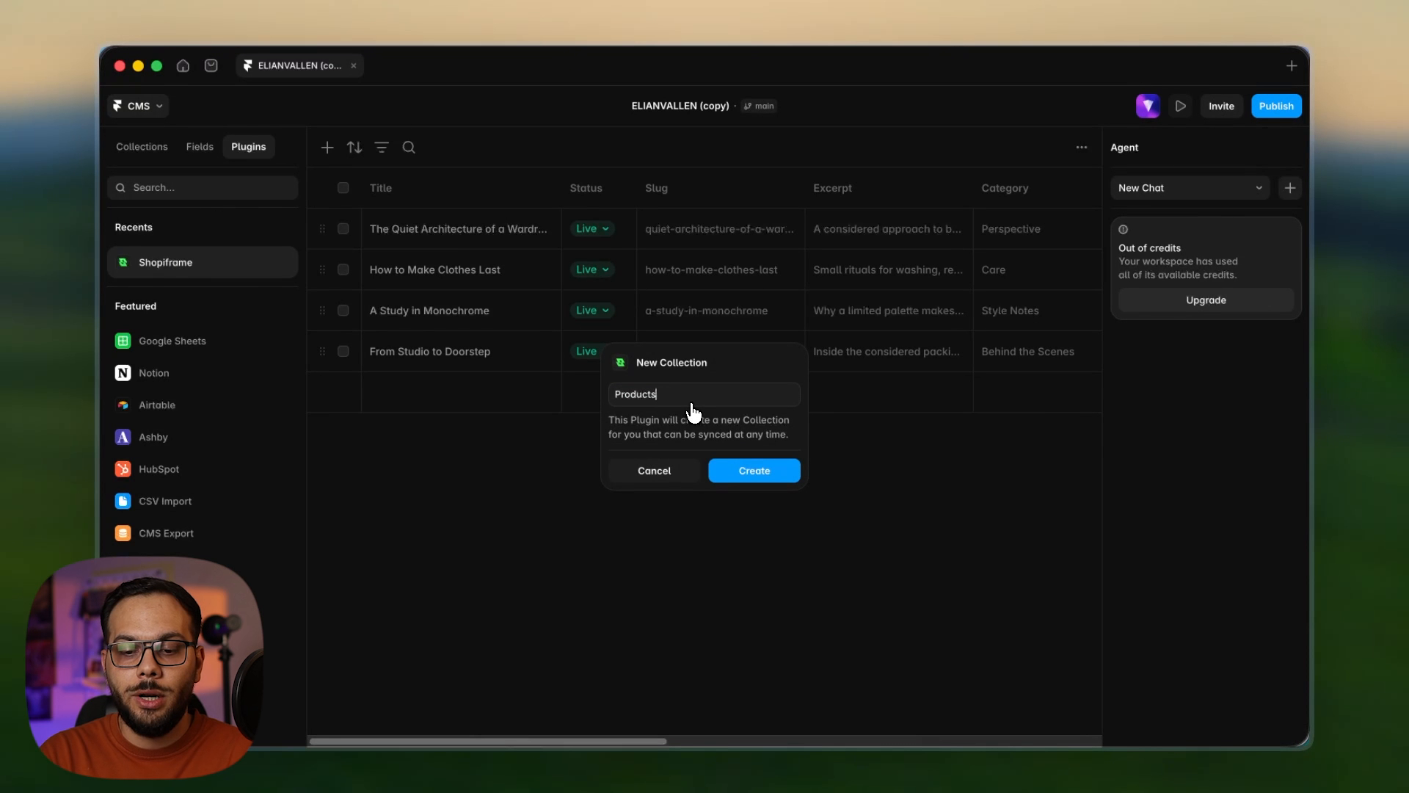
key(Return)
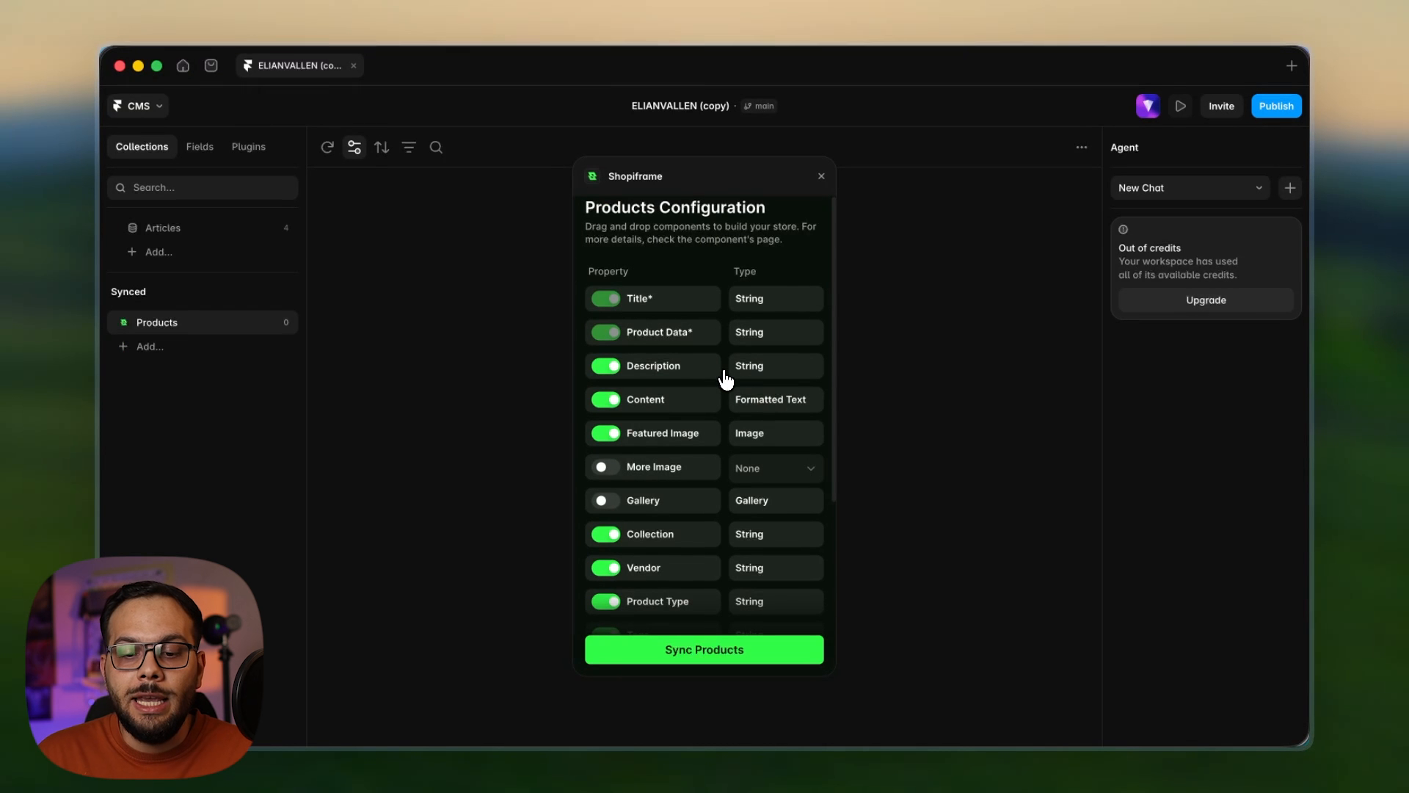
- Review the product fields in the Products configuration and enable More Image with 1 image
mouse_move(686, 345)
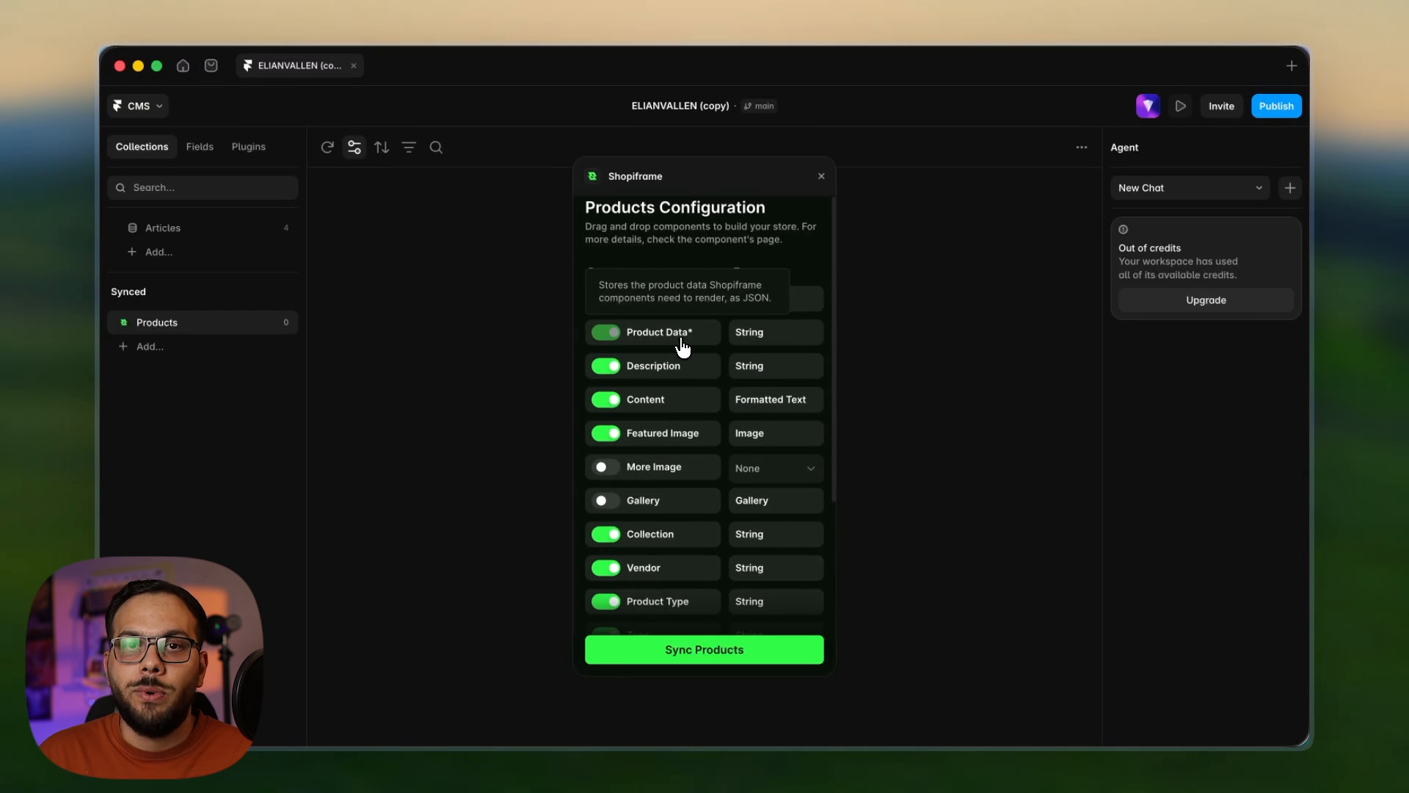
mouse_move(706, 444)
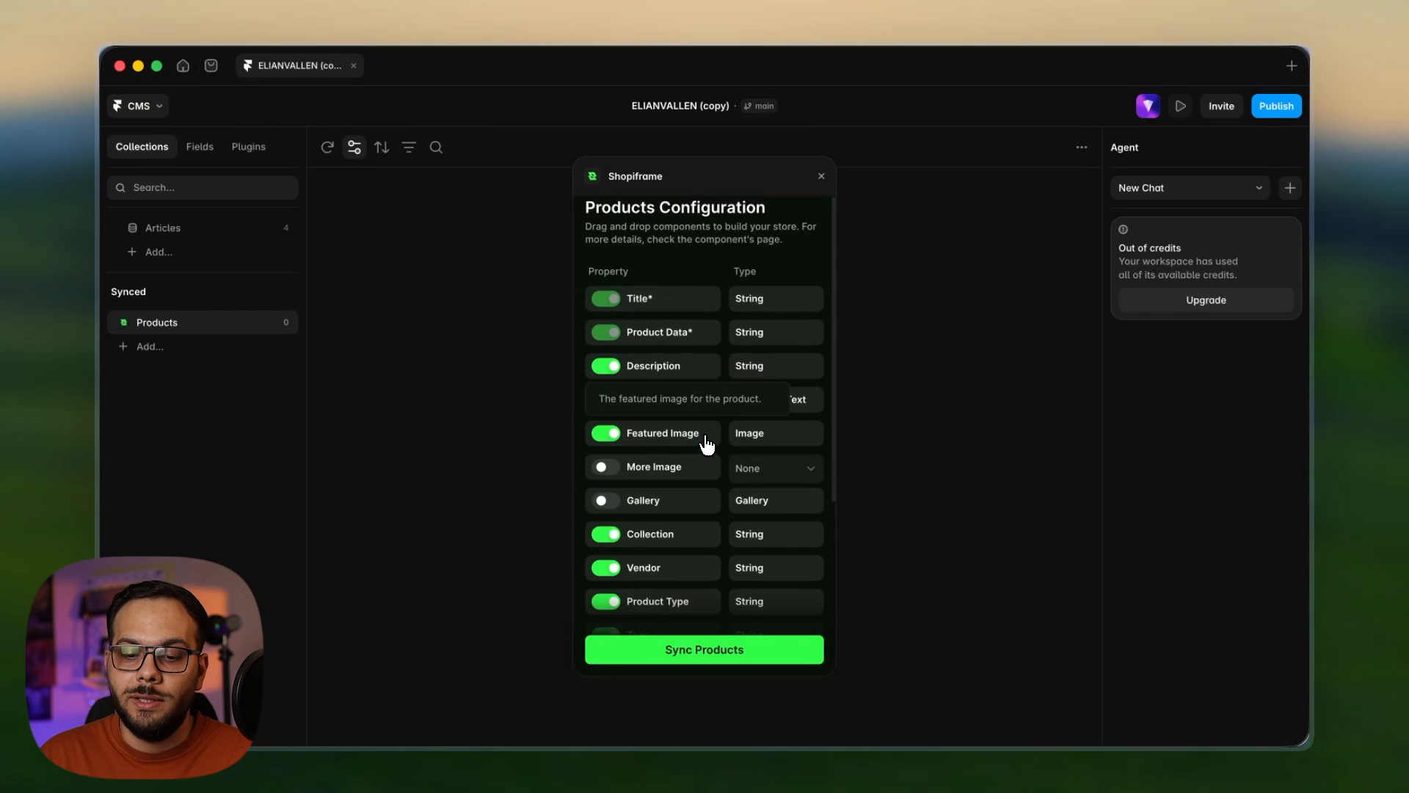
scroll(645, 483, down, 3)
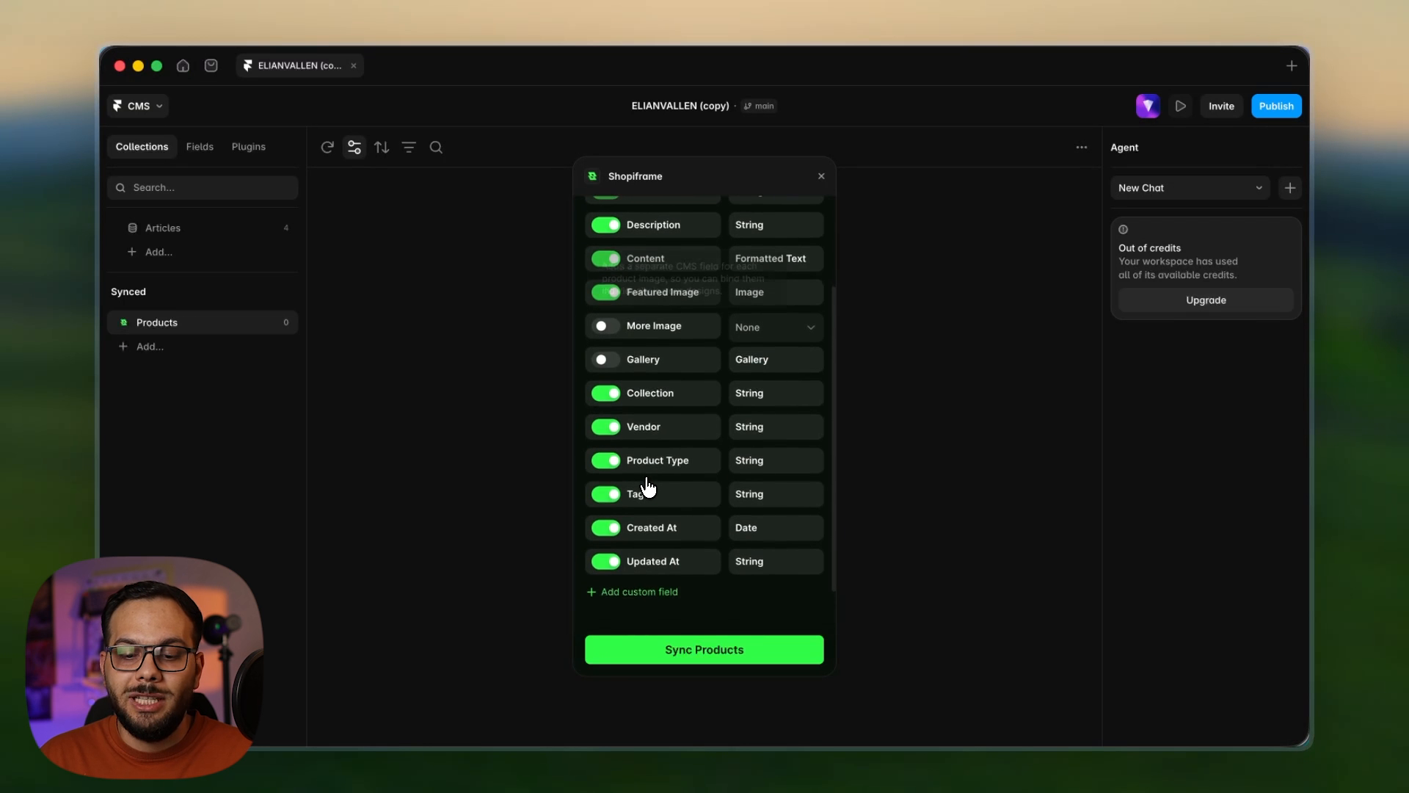
mouse_move(647, 484)
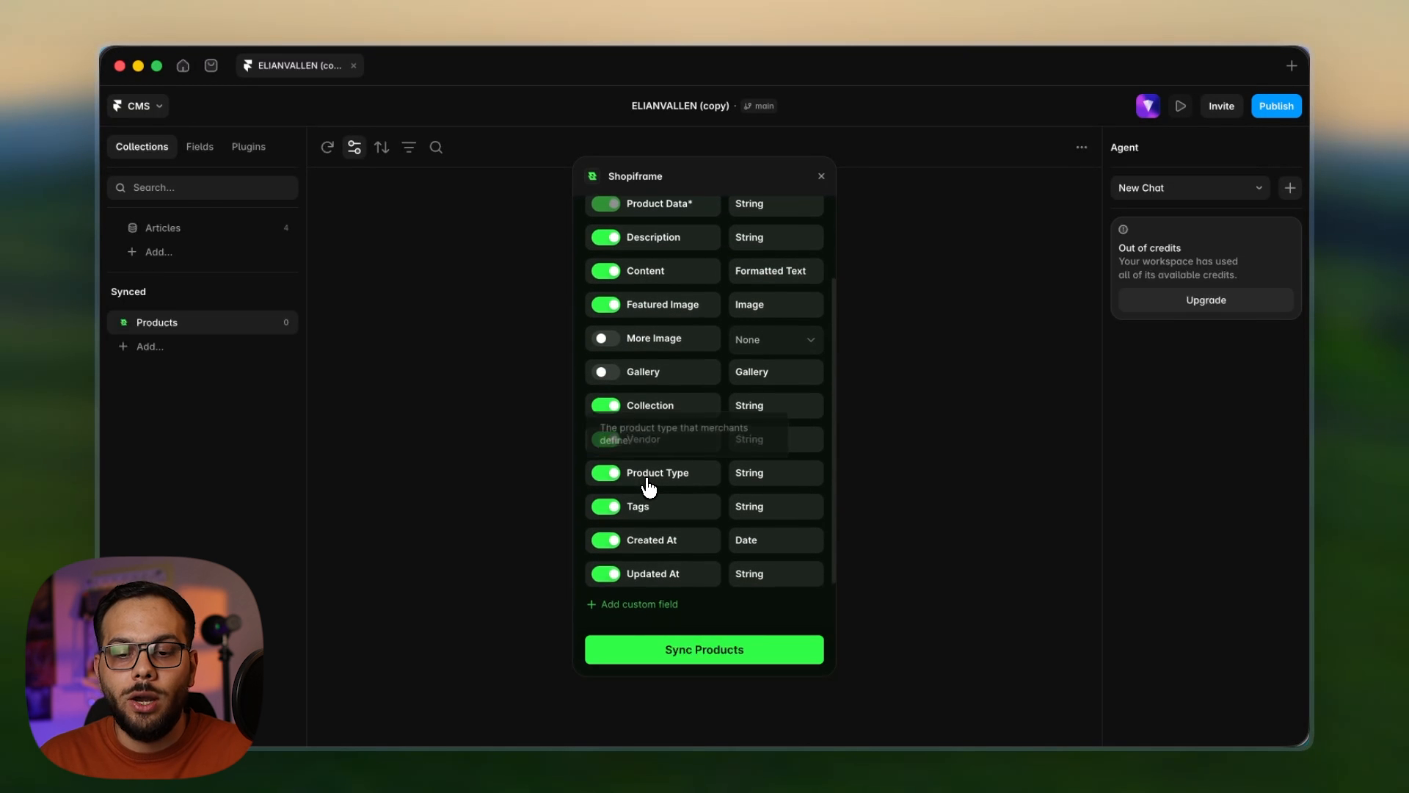
scroll(642, 477, up, 3)
click(607, 431)
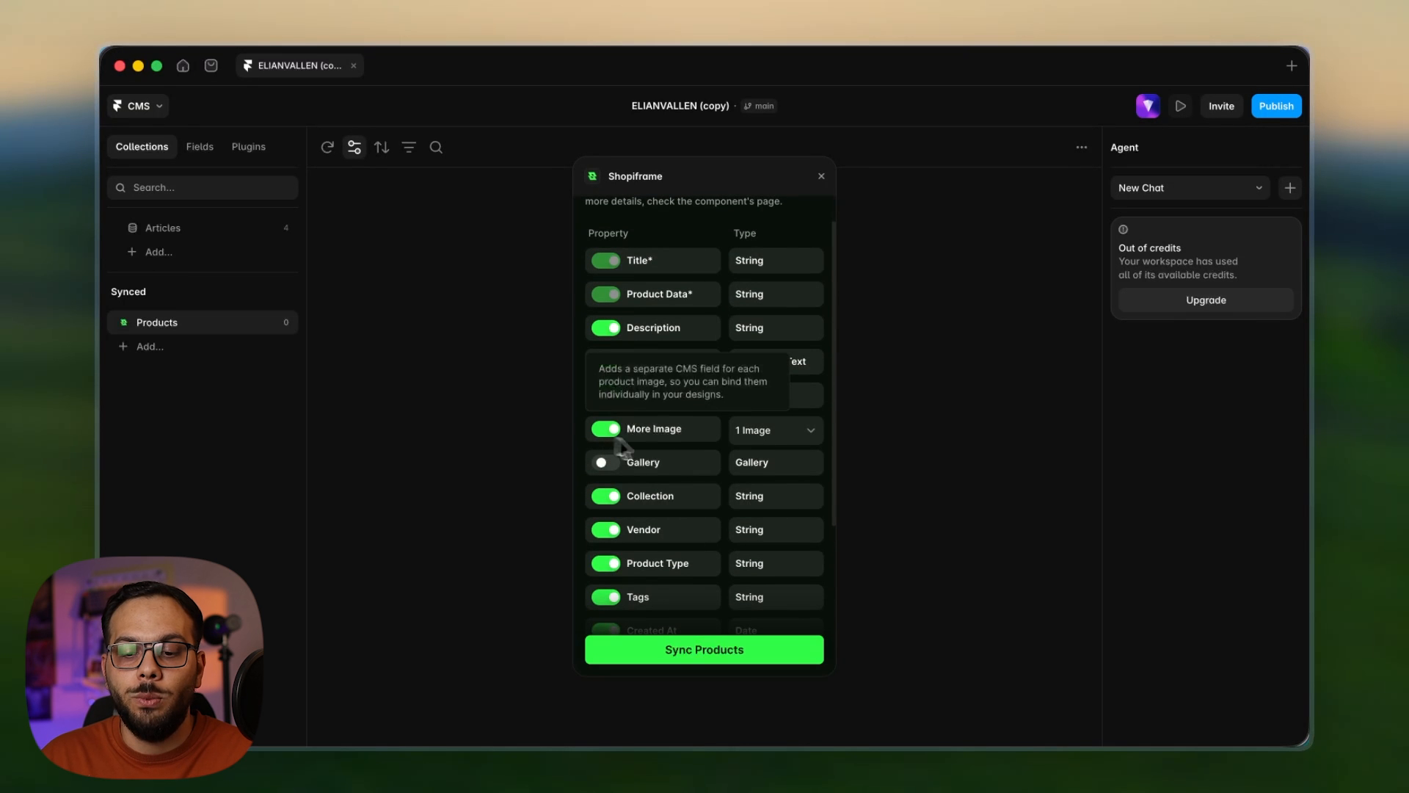
- Set More Image to 4 Images and sync the Shopify products into the Products collection
click(791, 439)
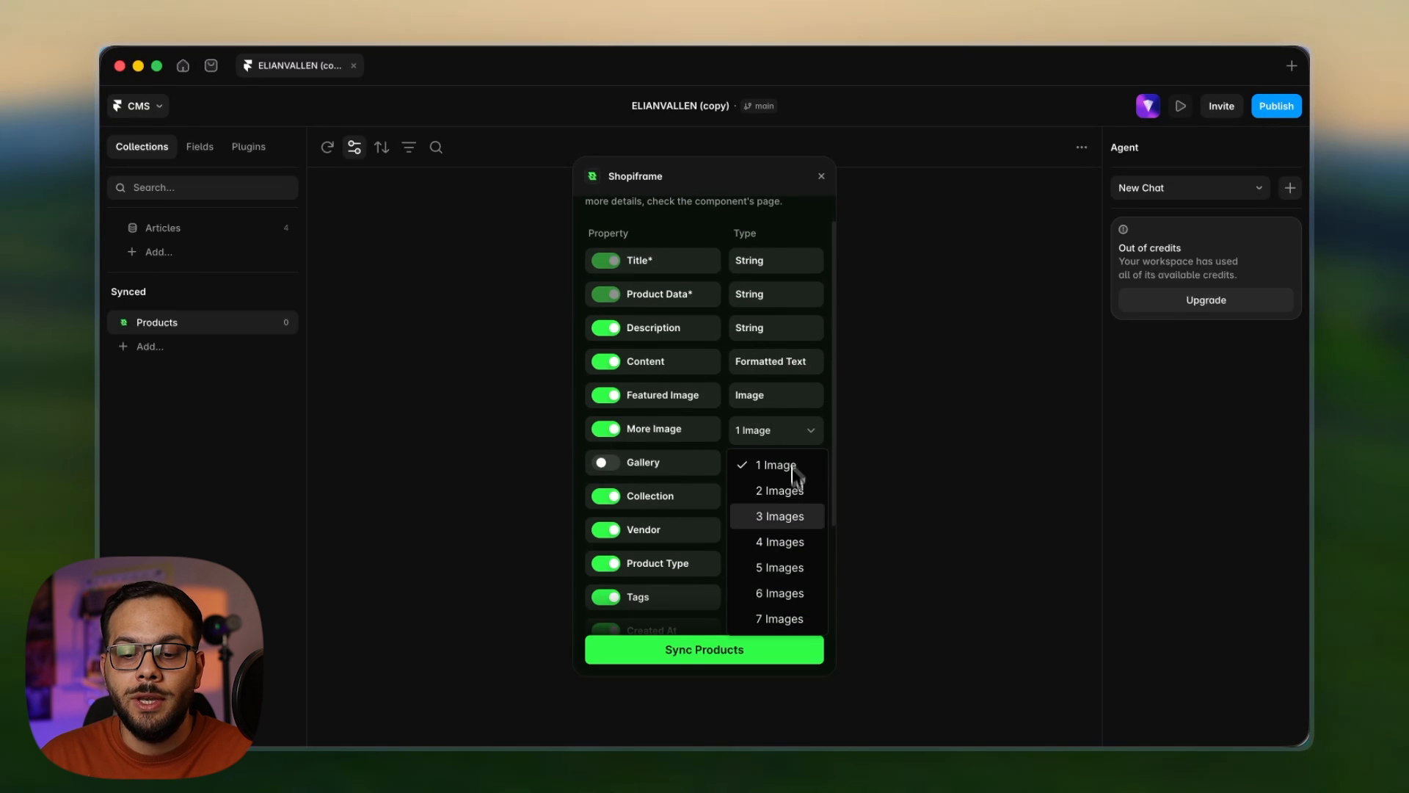
click(772, 543)
scroll(731, 483, down, 4)
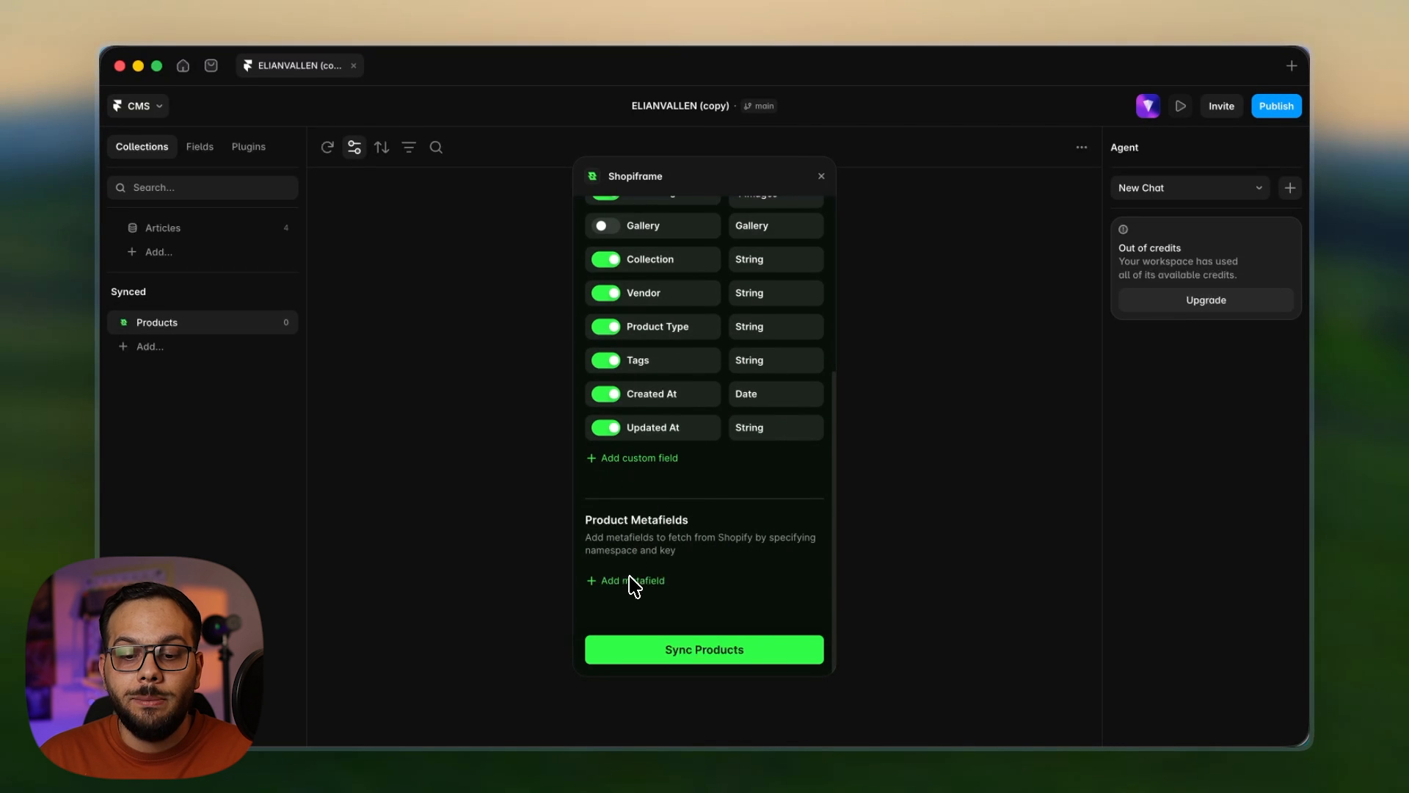
click(706, 657)
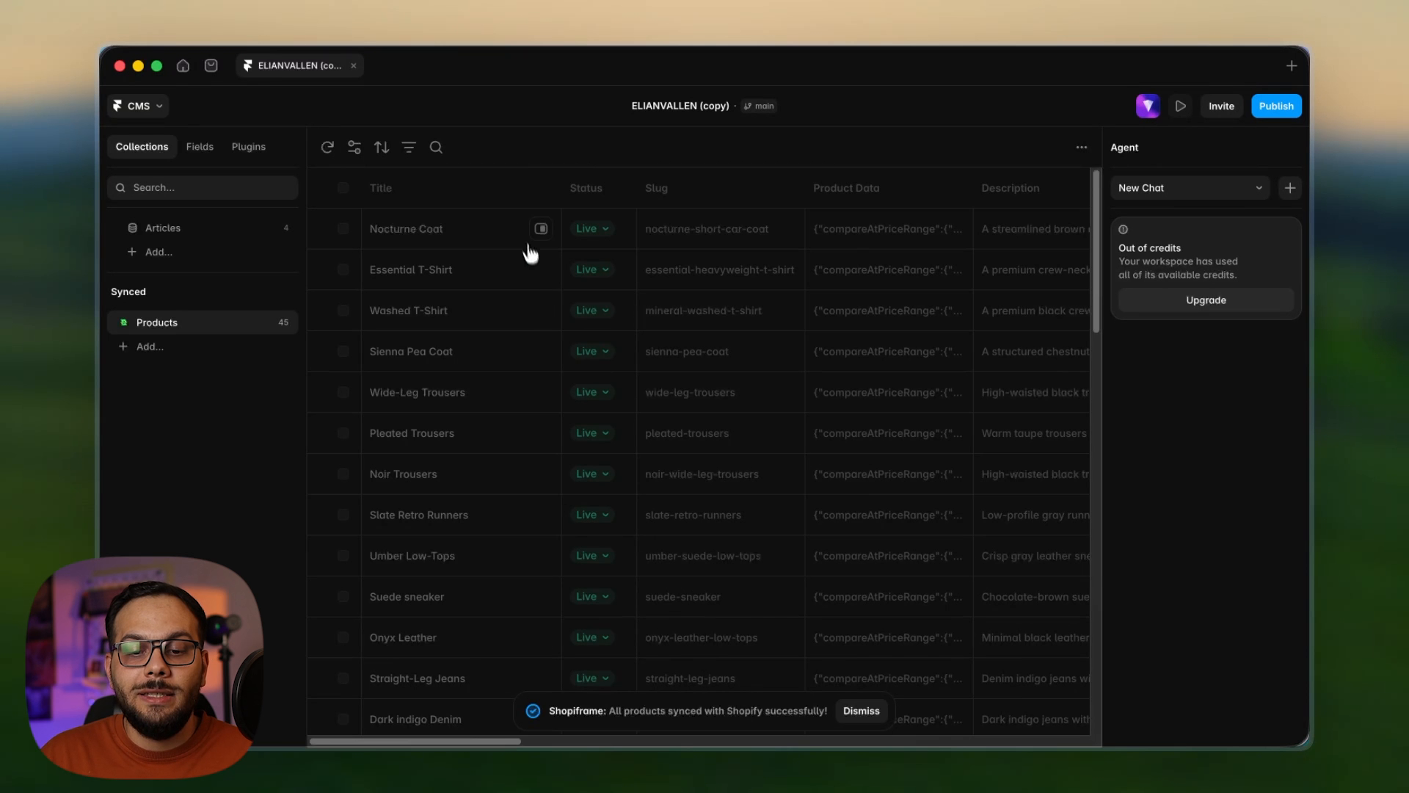
- Examine the synced Nocturne Coat item's fields, including its images, vendor, product type and tags, and close it
click(541, 229)
scroll(749, 651, down, 5)
scroll(749, 651, up, 5)
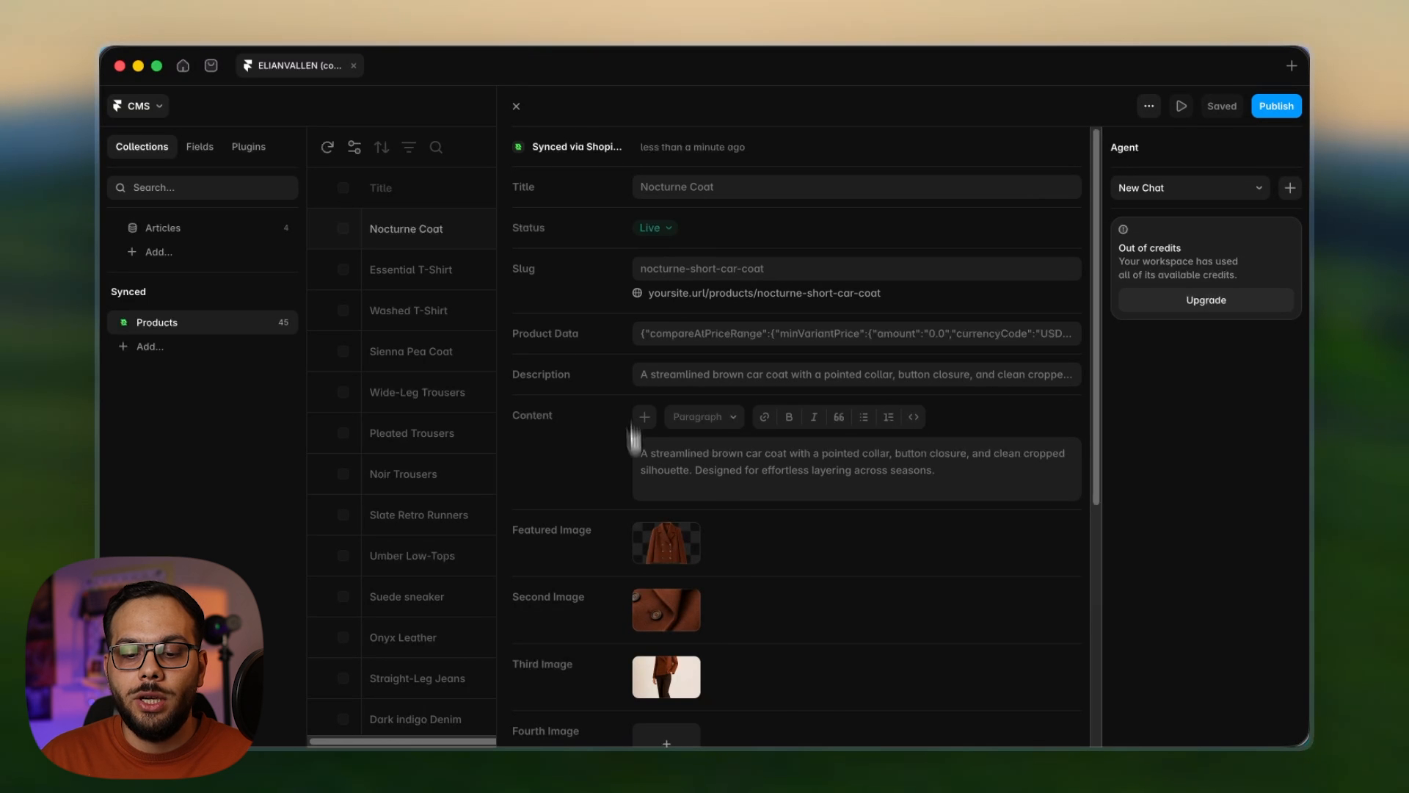
scroll(646, 528, down, 5)
click(673, 590)
click(674, 558)
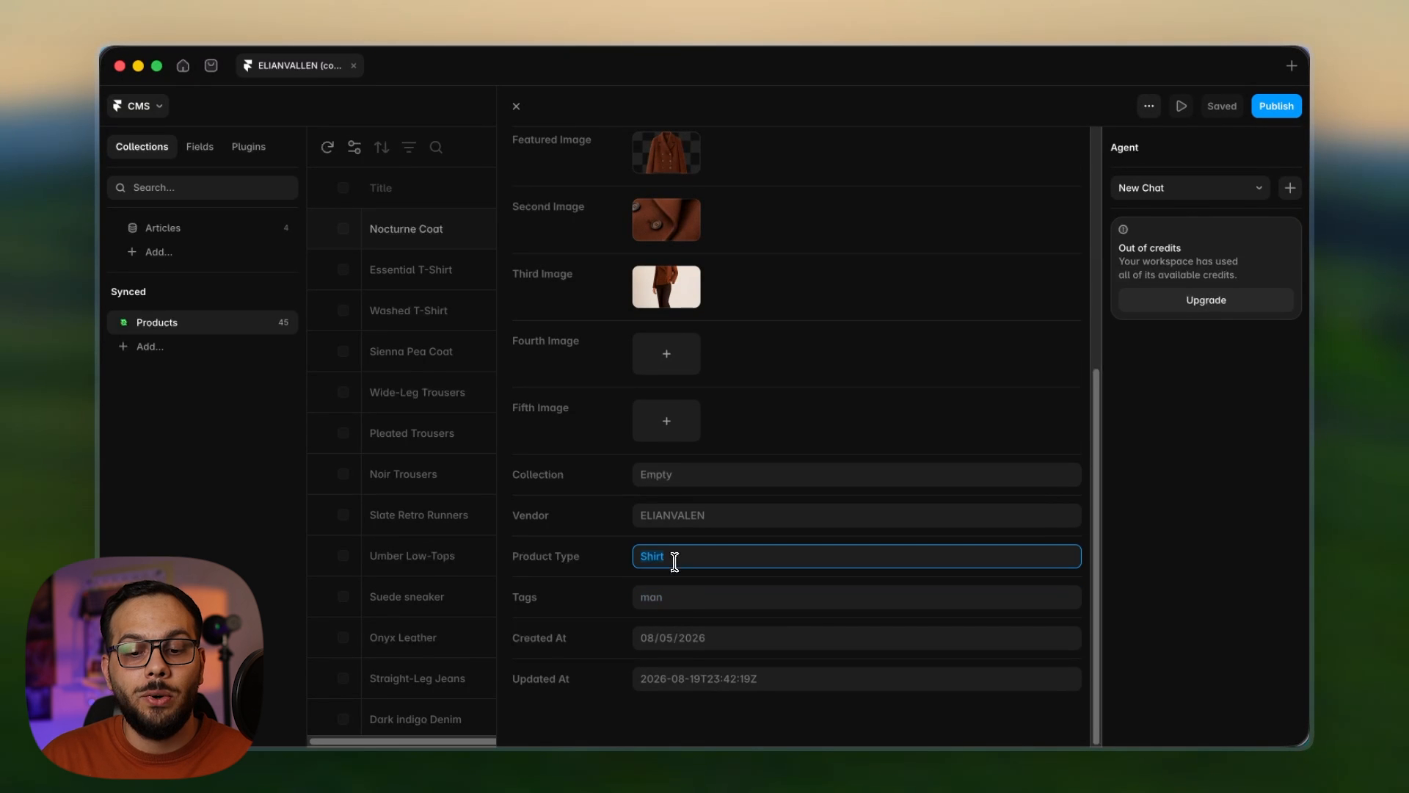
click(516, 108)
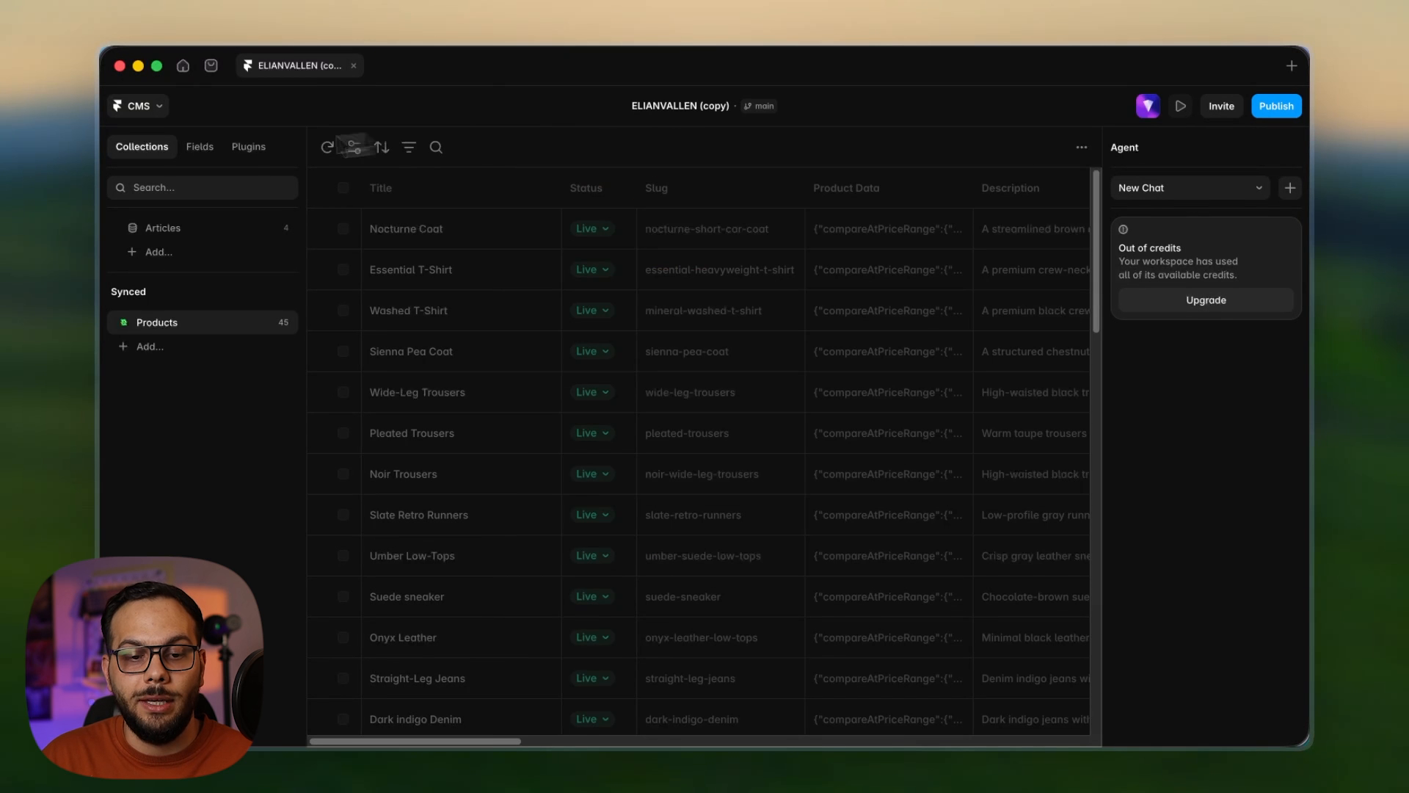
- Switch from the CMS to the canvas and select the first product card in the Home page's Popular products section
click(135, 110)
click(141, 177)
scroll(671, 551, down, 15)
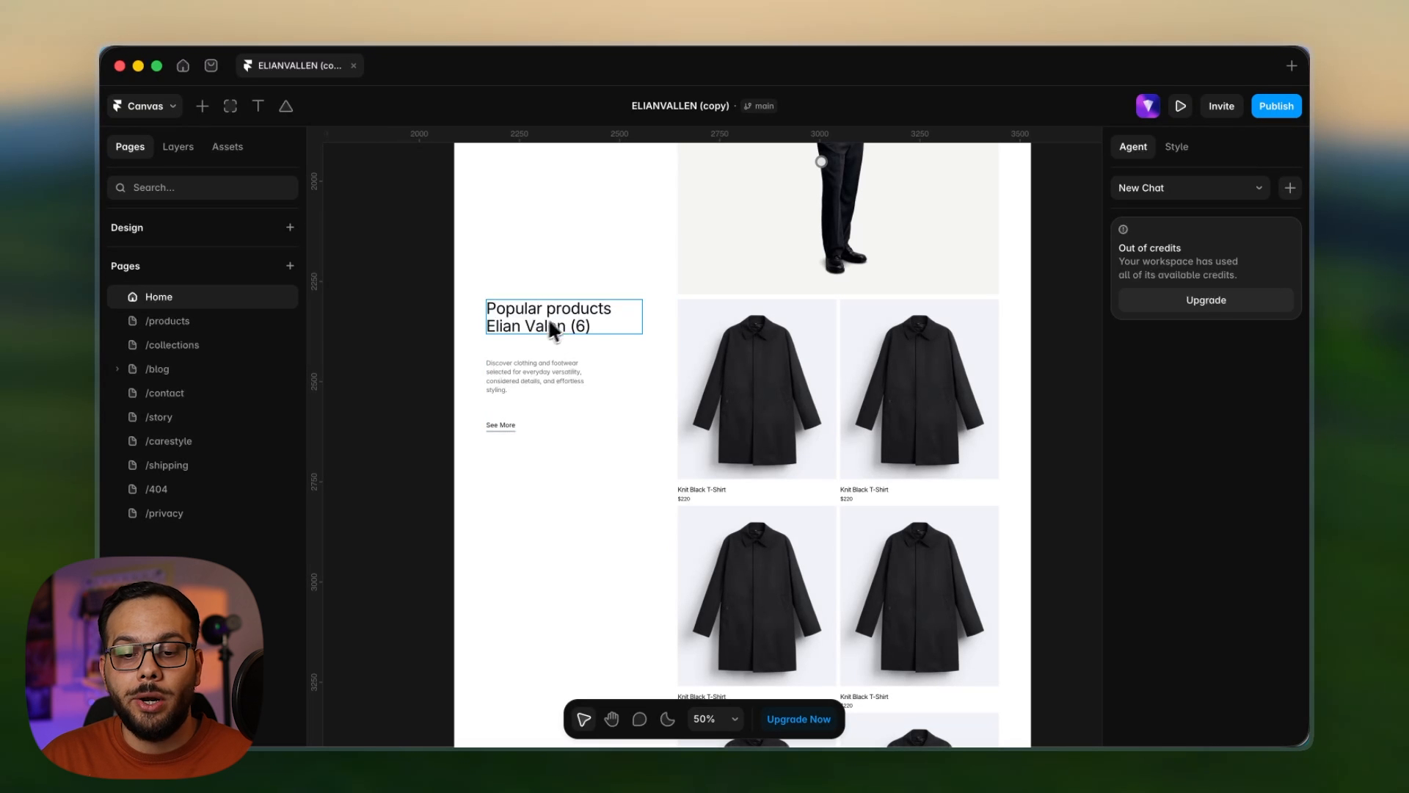
click(841, 346)
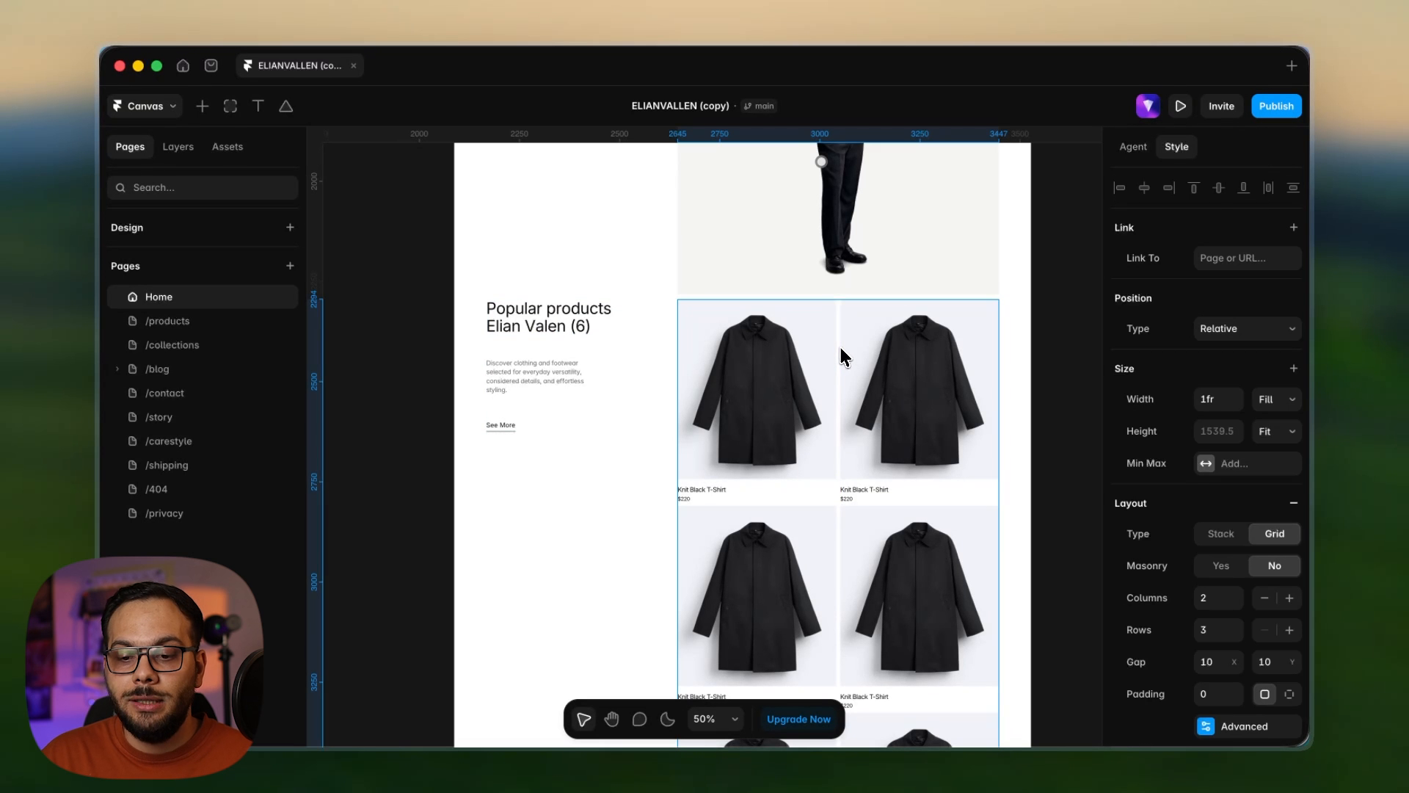
click(789, 364)
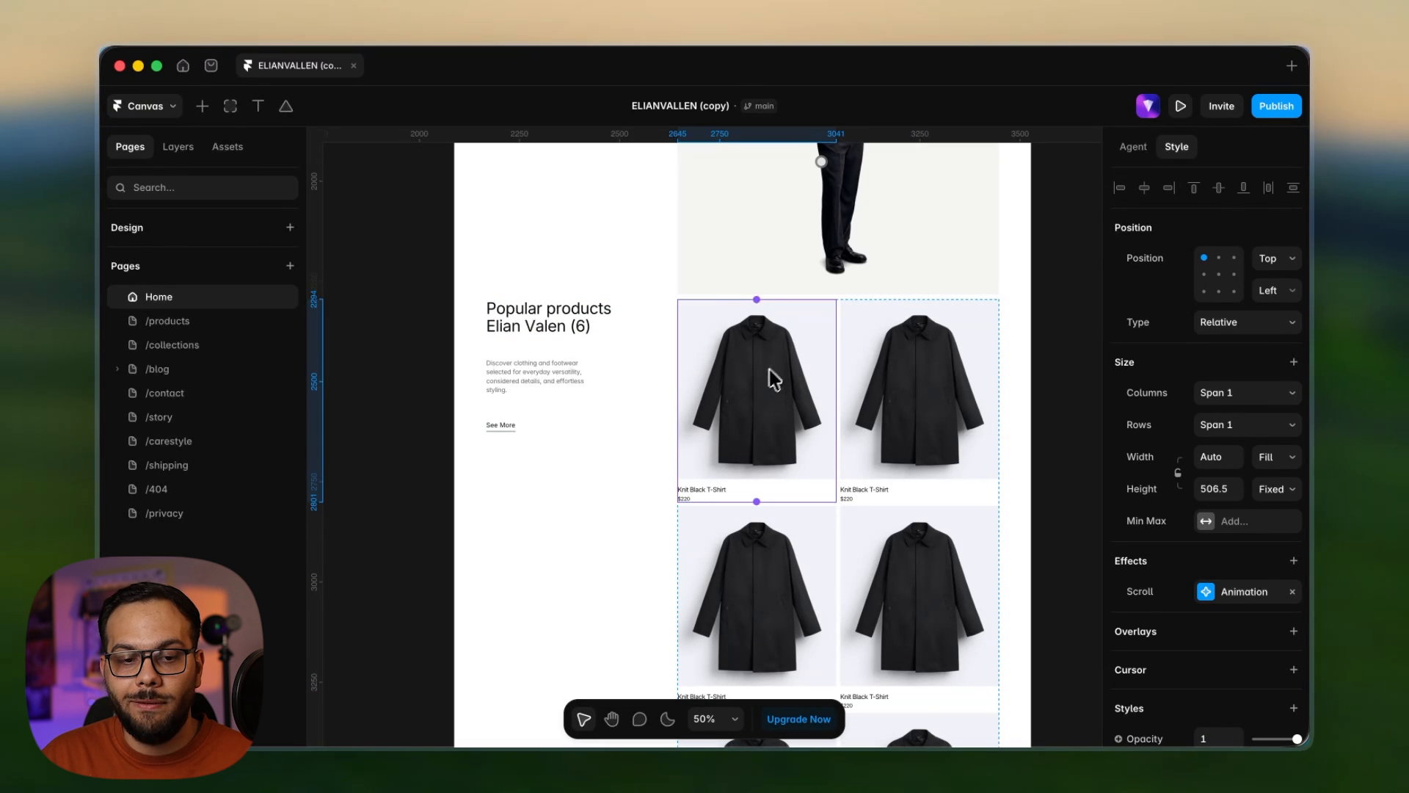
- Find the Products collection list among the insertable elements and insert it into the ProductCards container of the Popular products section
click(179, 147)
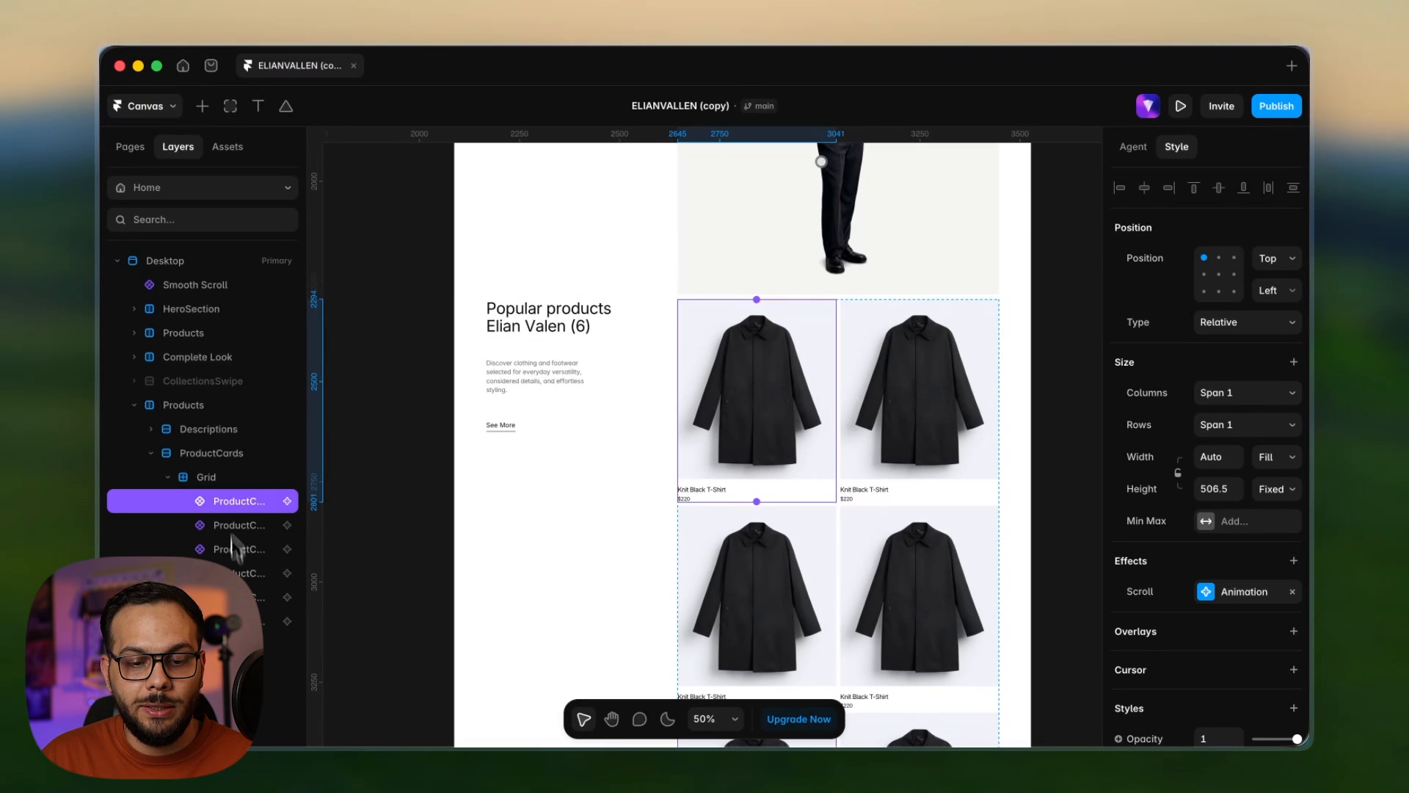
click(230, 453)
click(202, 107)
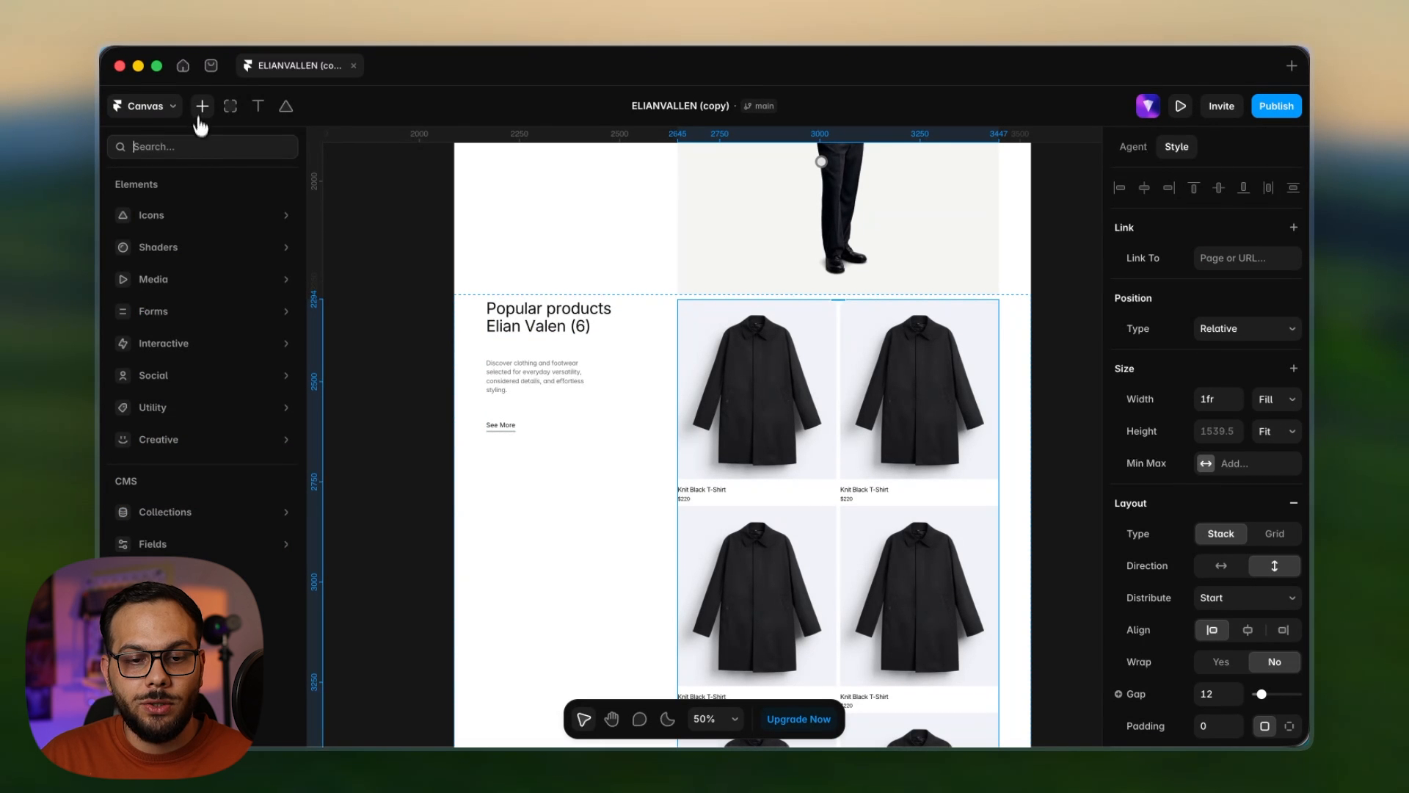
text(colle)
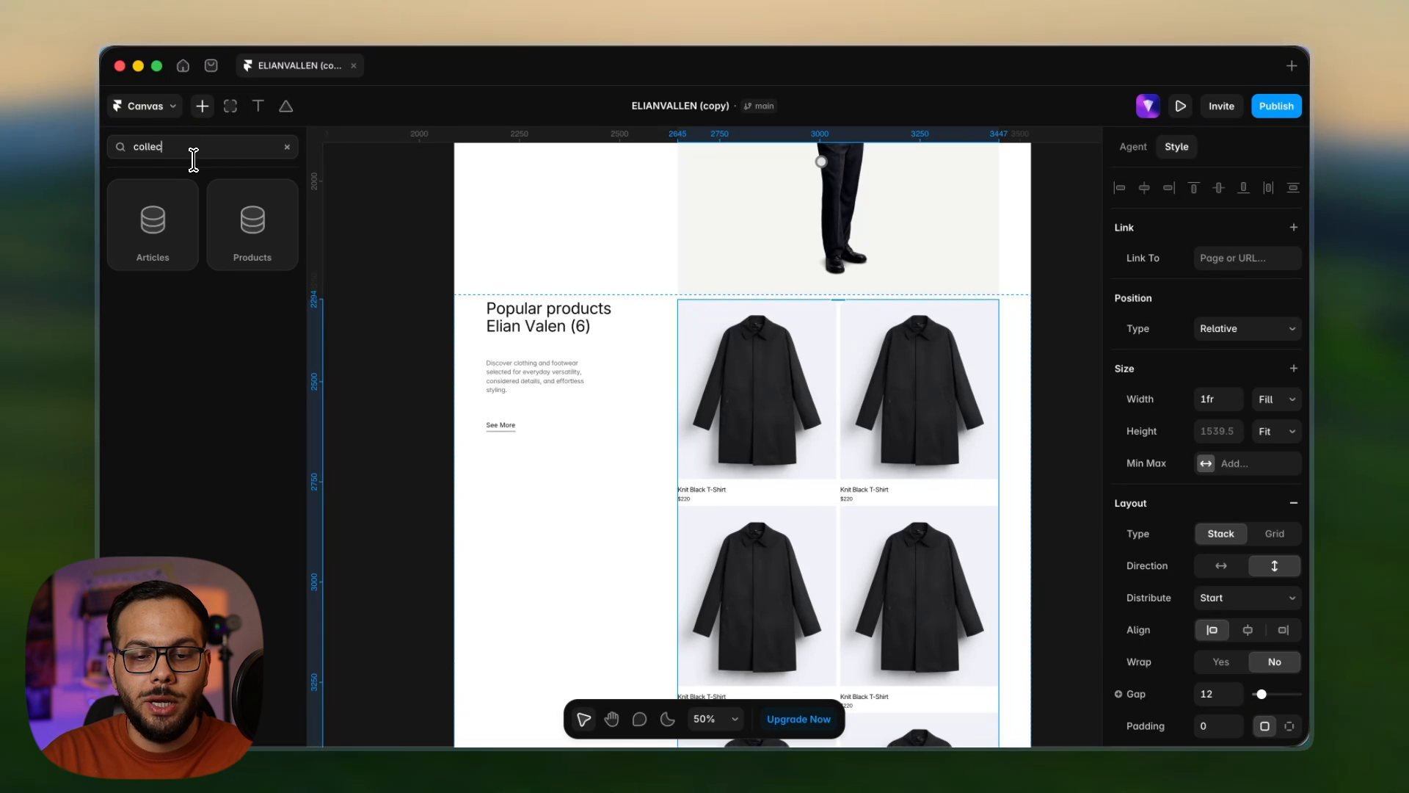
text(c)
drag(262, 226, 837, 360)
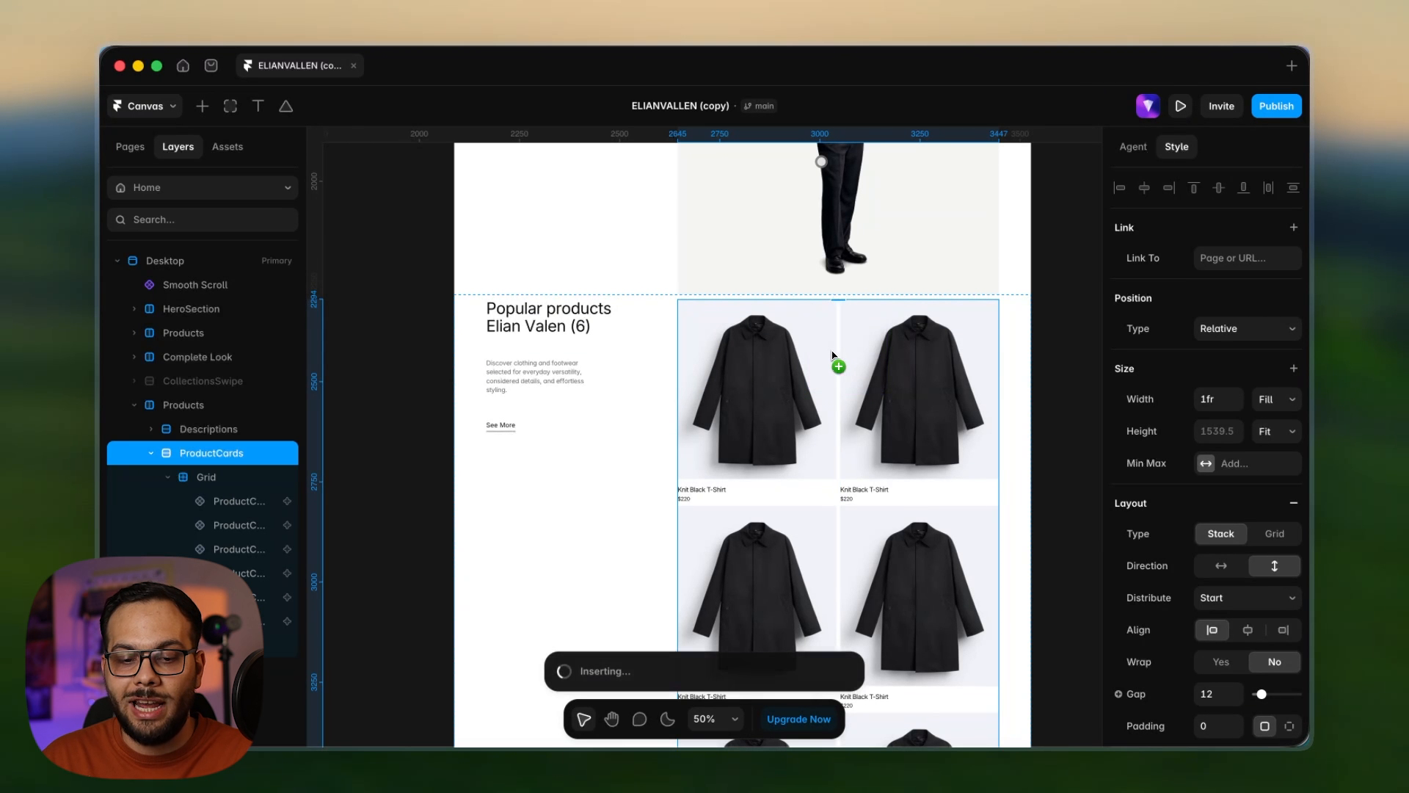
- Move the inserted Products collection list out of the Grid so it sits directly inside ProductCards, above the Grid
click(227, 549)
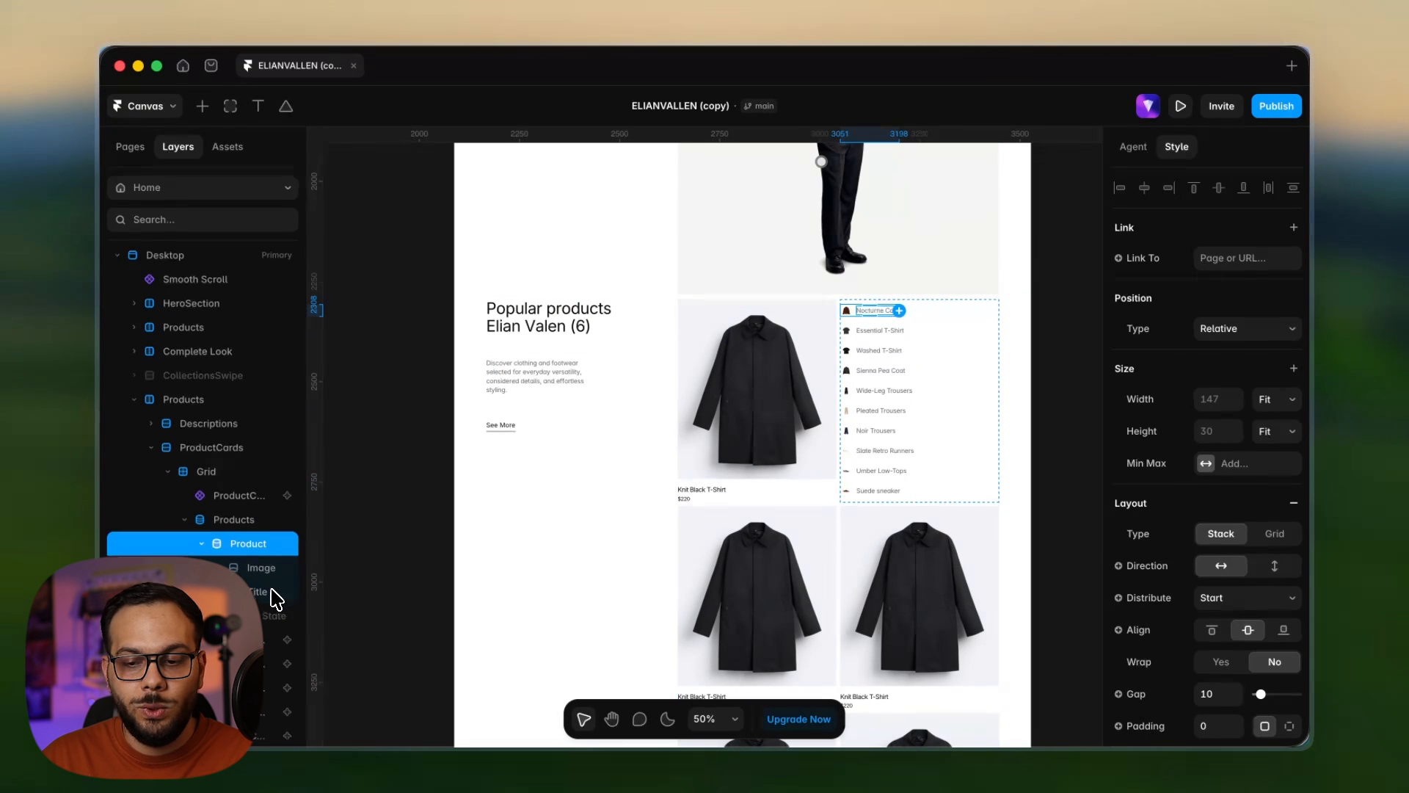
scroll(242, 587, down, 1)
scroll(922, 393, up, 5)
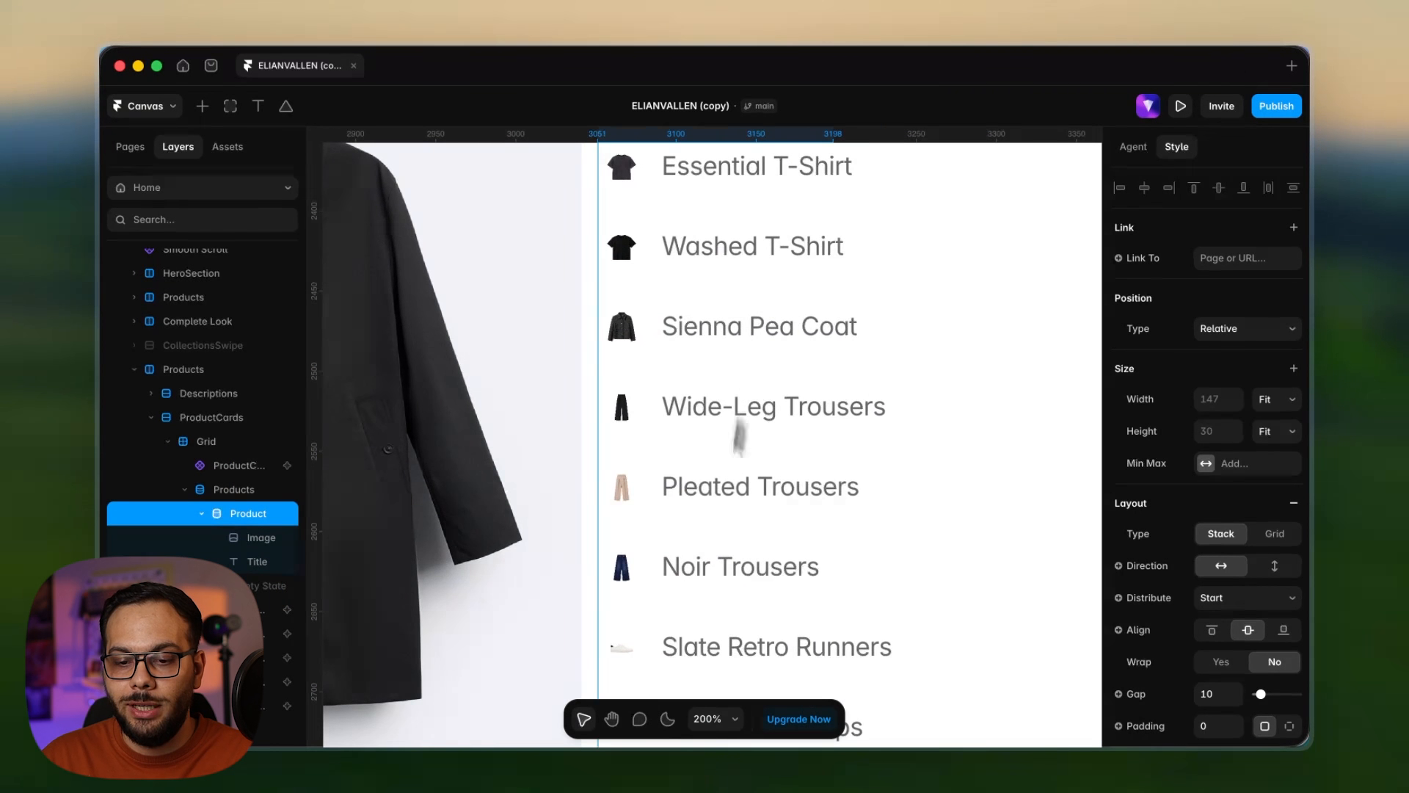
scroll(711, 403, down, 5)
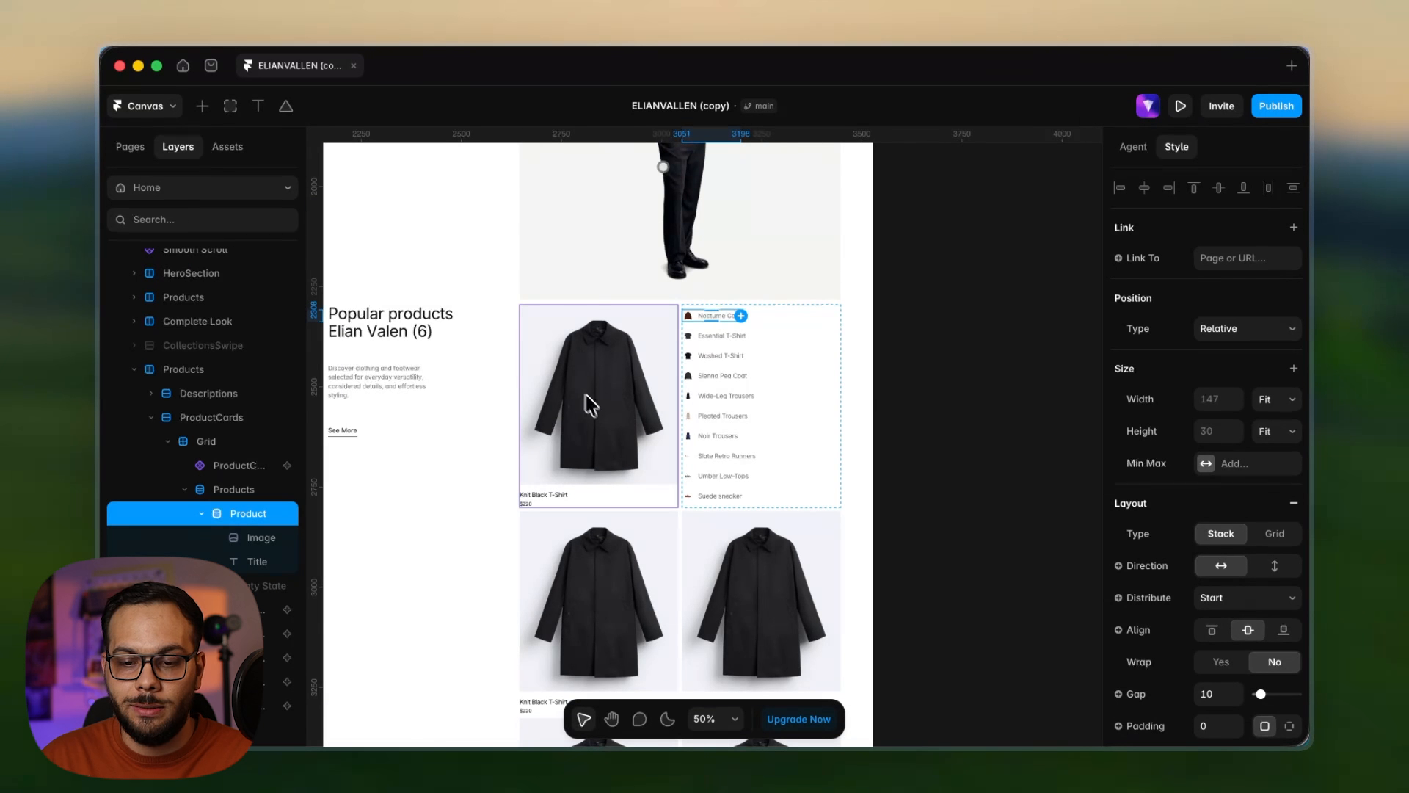
click(232, 490)
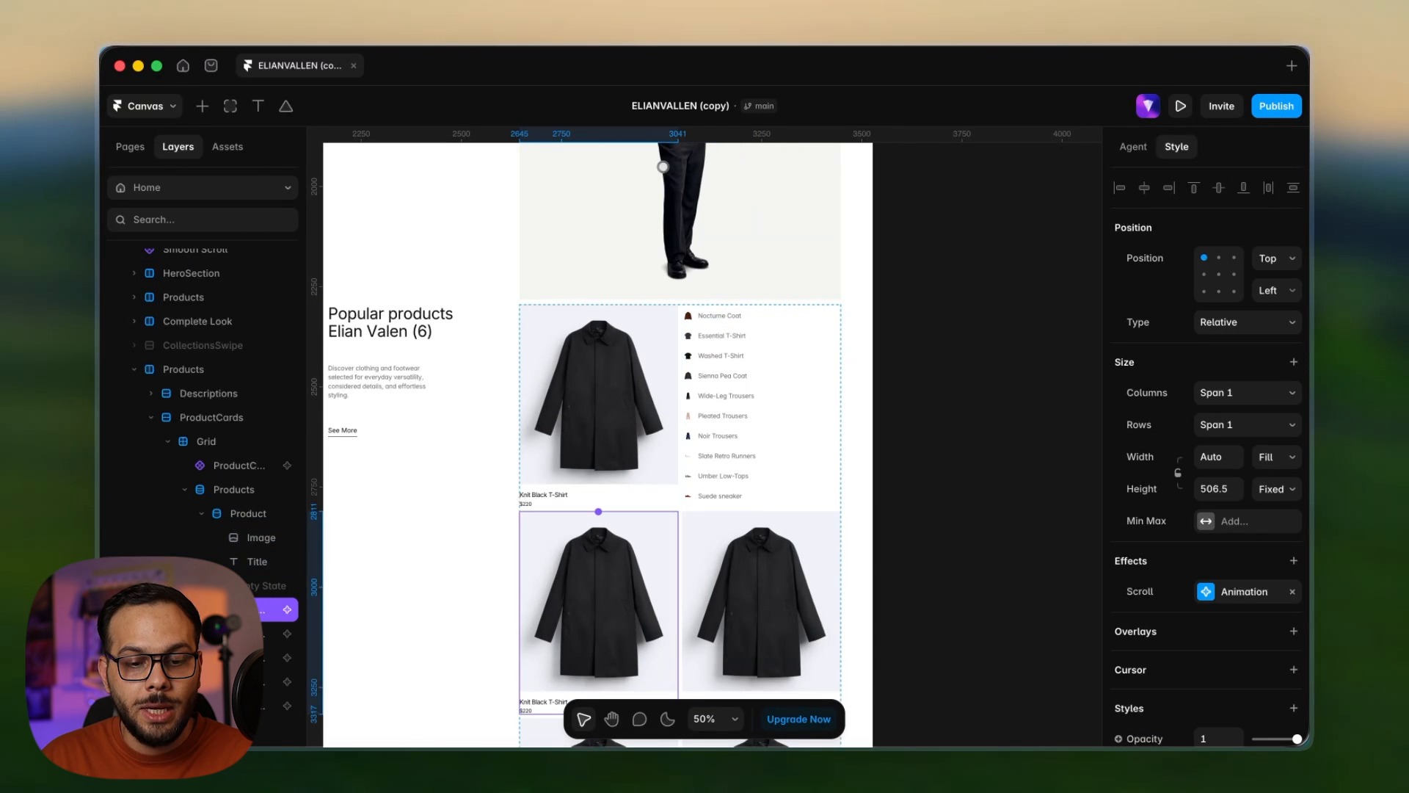
drag(232, 497, 223, 429)
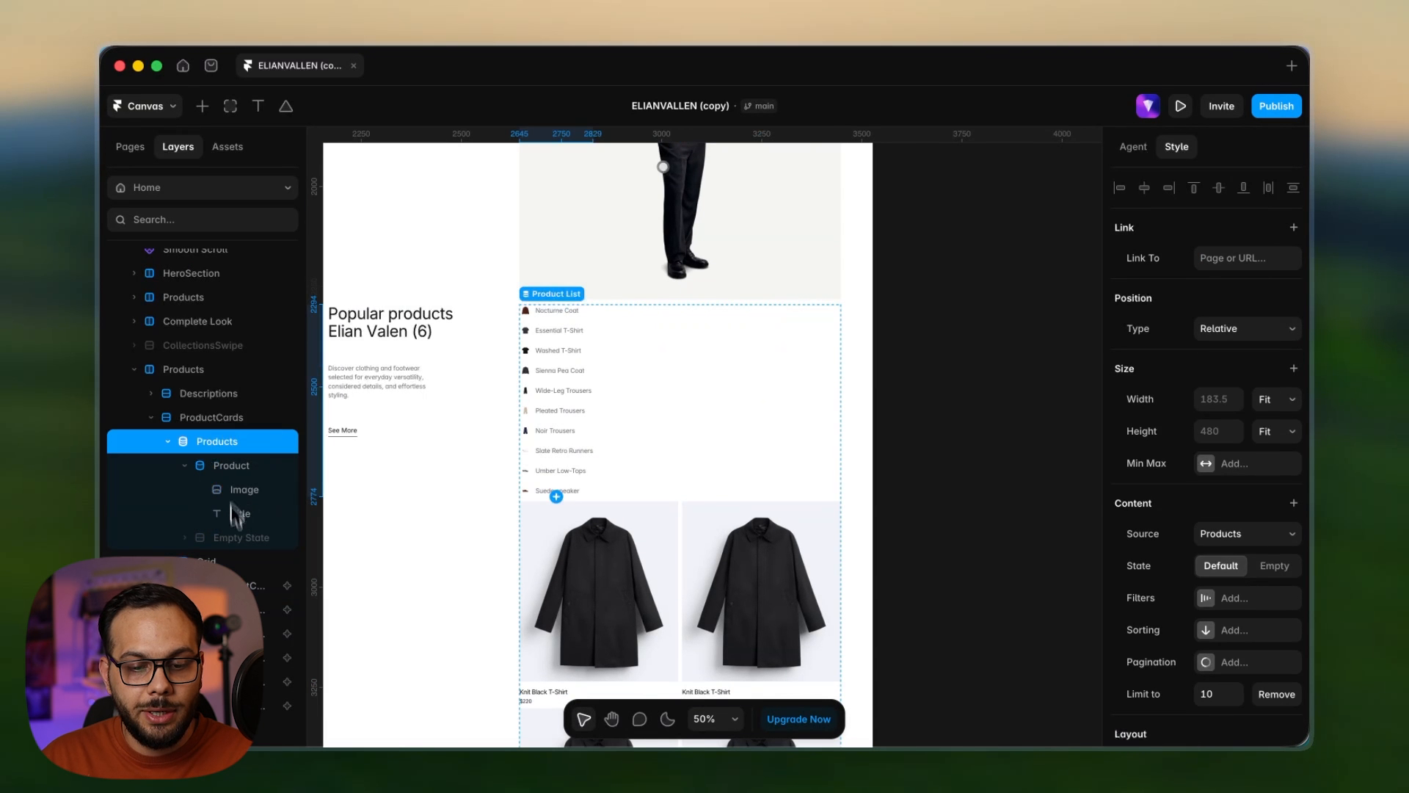
- Limit the Products collection list to 6 items
click(239, 585)
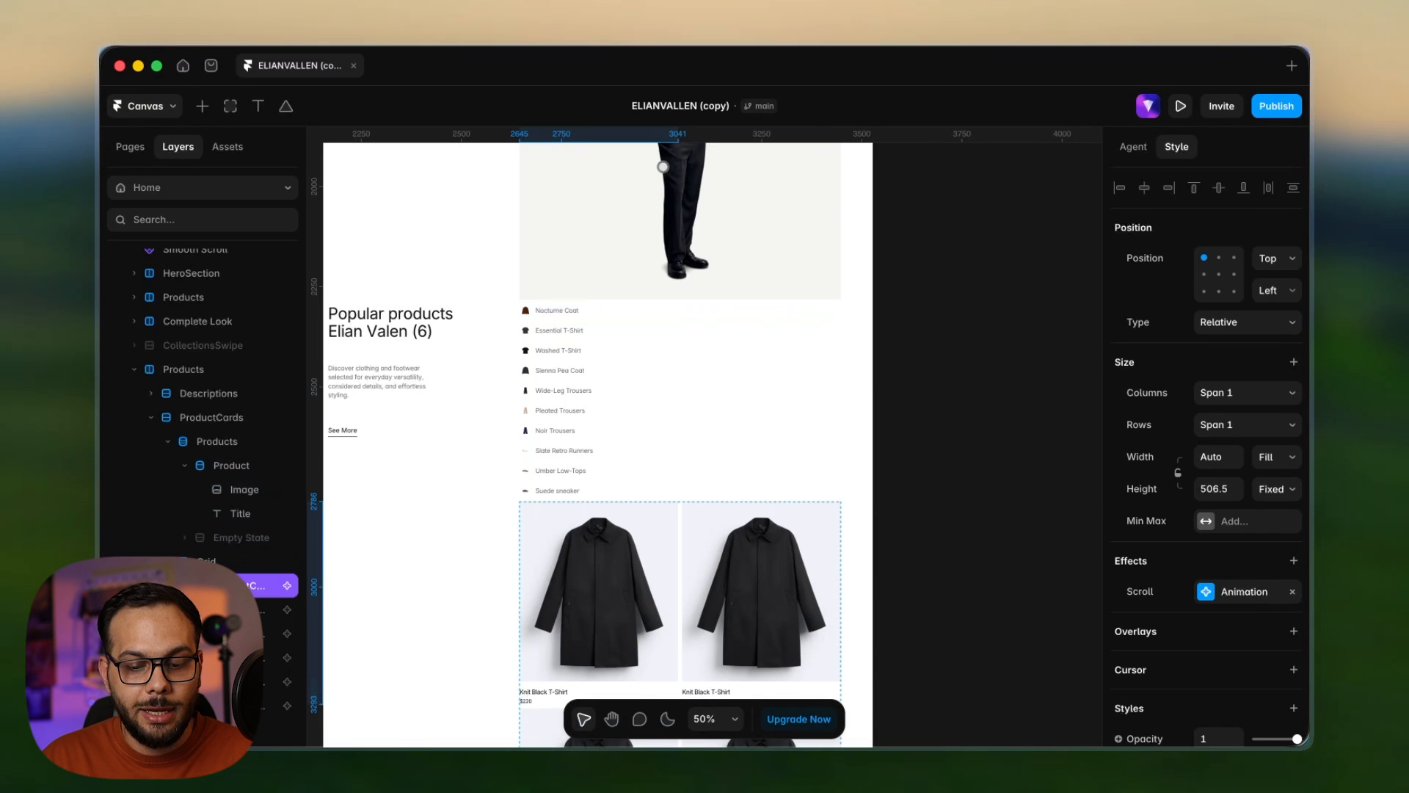
click(236, 465)
click(232, 442)
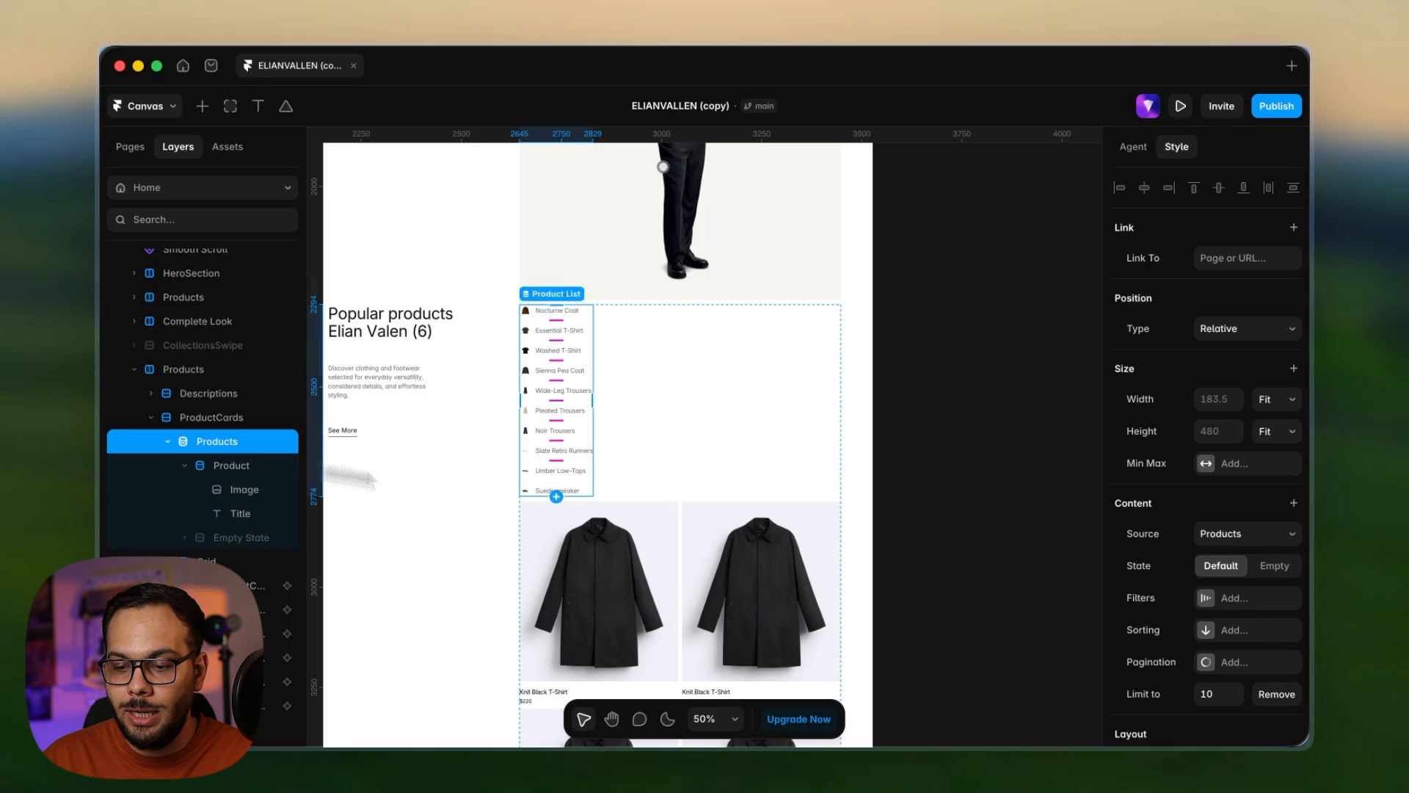
click(1233, 699)
click(1233, 700)
click(1233, 700)
click(1233, 699)
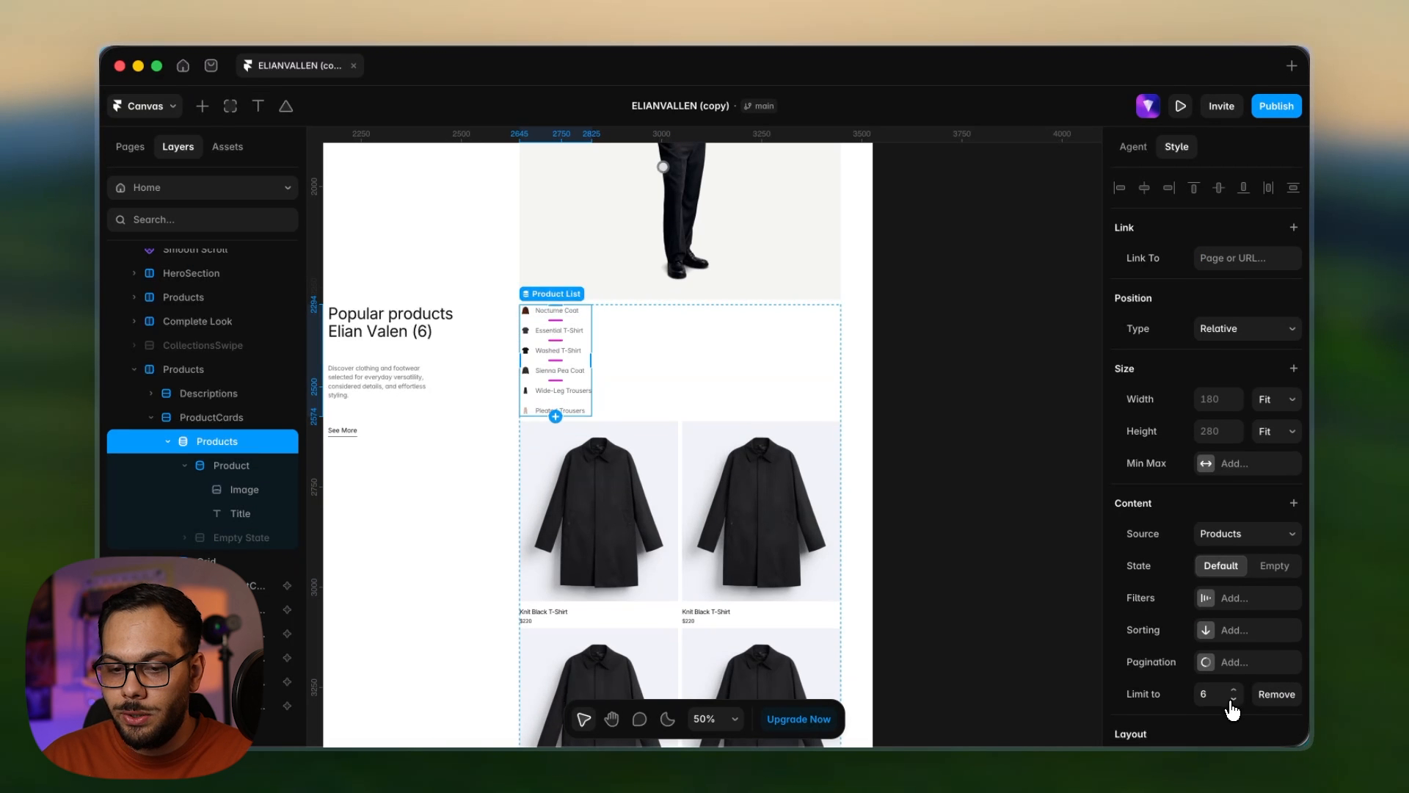
- Replace the default Image and Title inside the list's Product item with a copy of the template's product card
click(240, 487)
shift+click(240, 512)
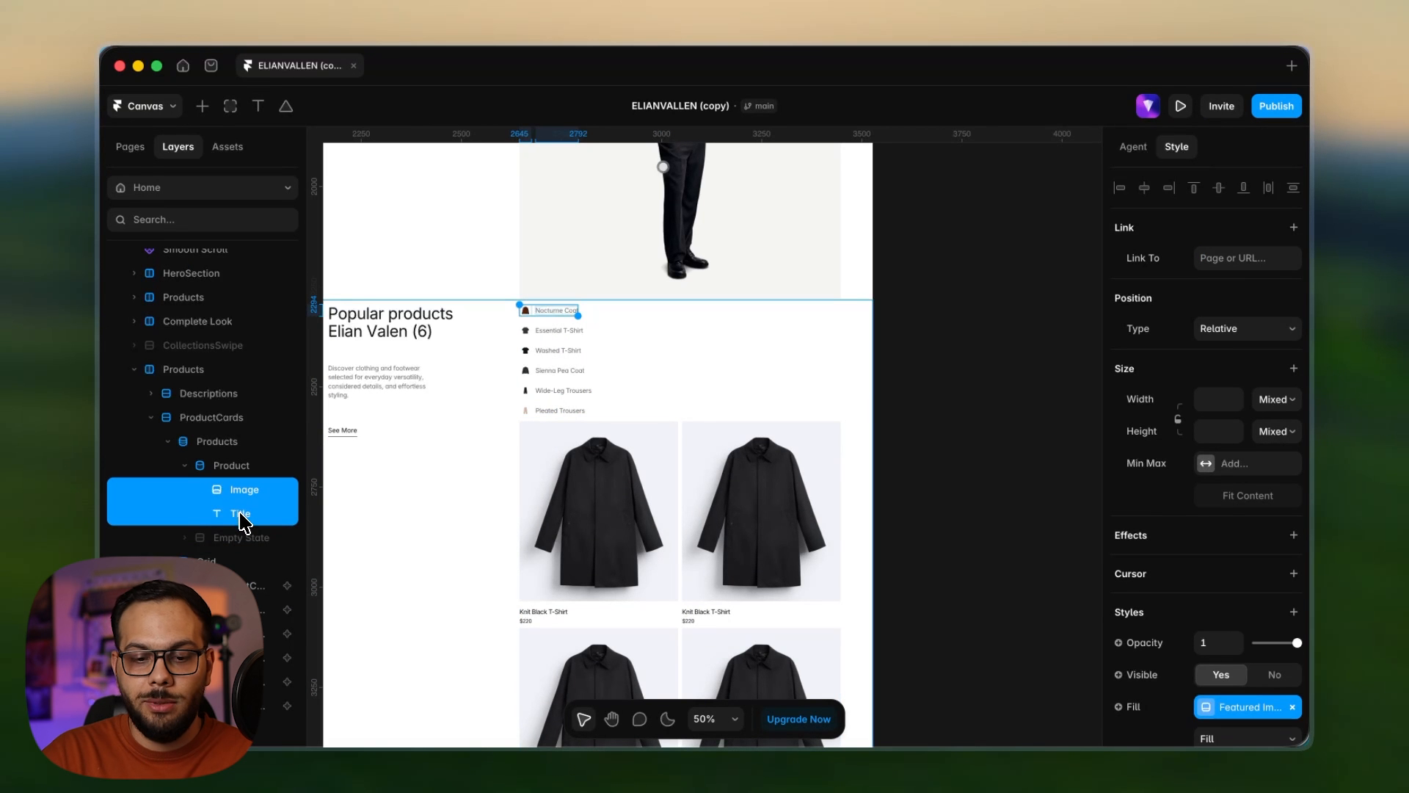
key(Escape)
click(233, 466)
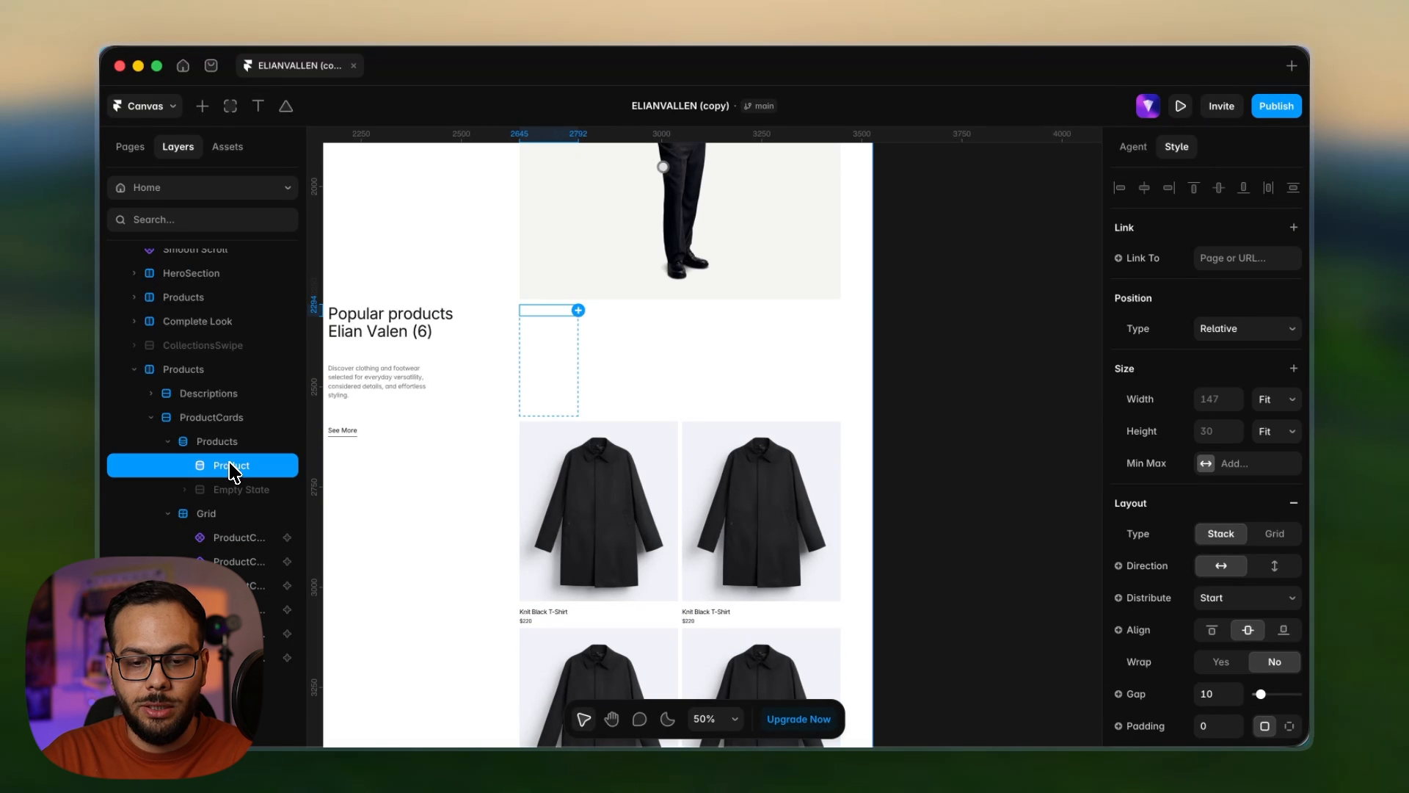
key(ctrl+v)
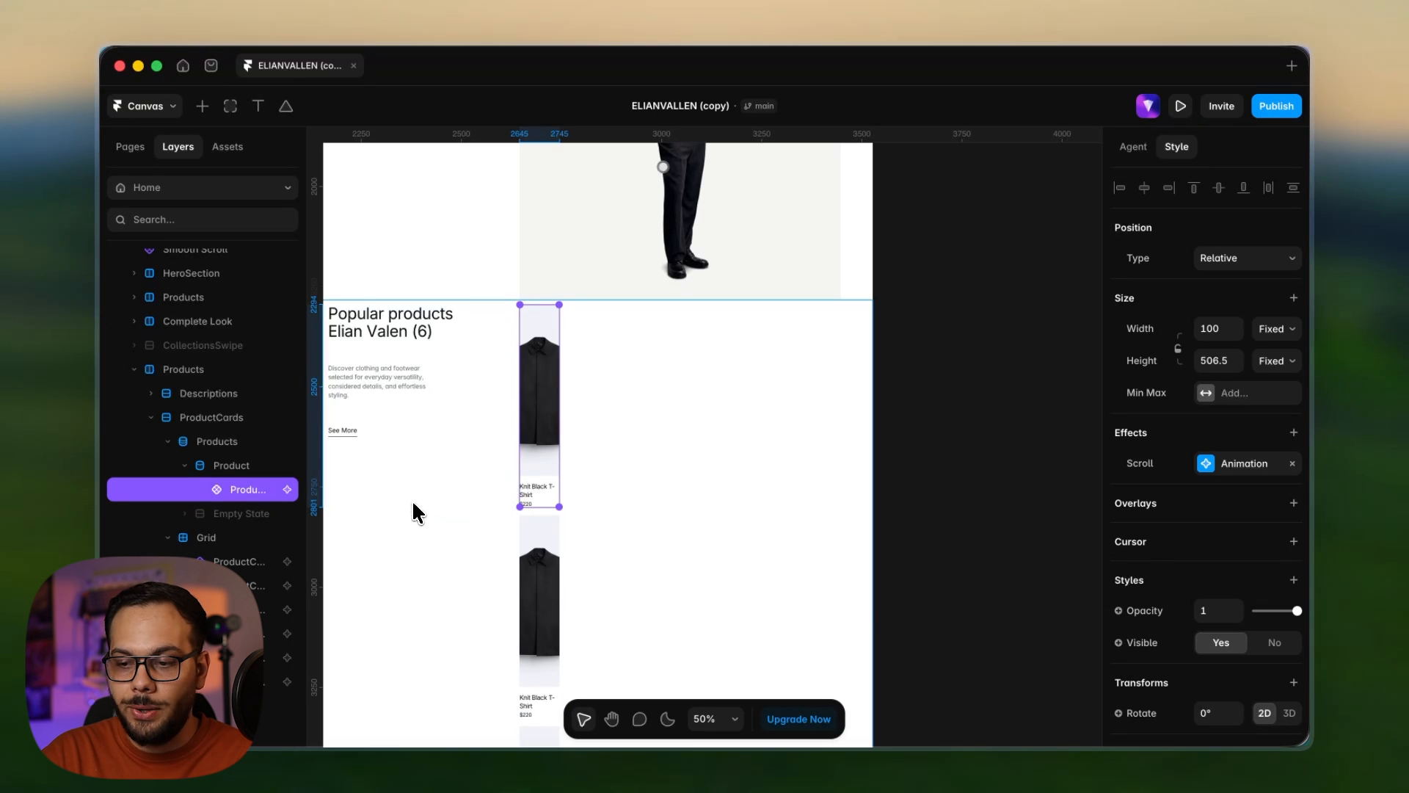
- Set the width to Fill for the pasted product card, its parent Product item and the Products collection list
click(1277, 332)
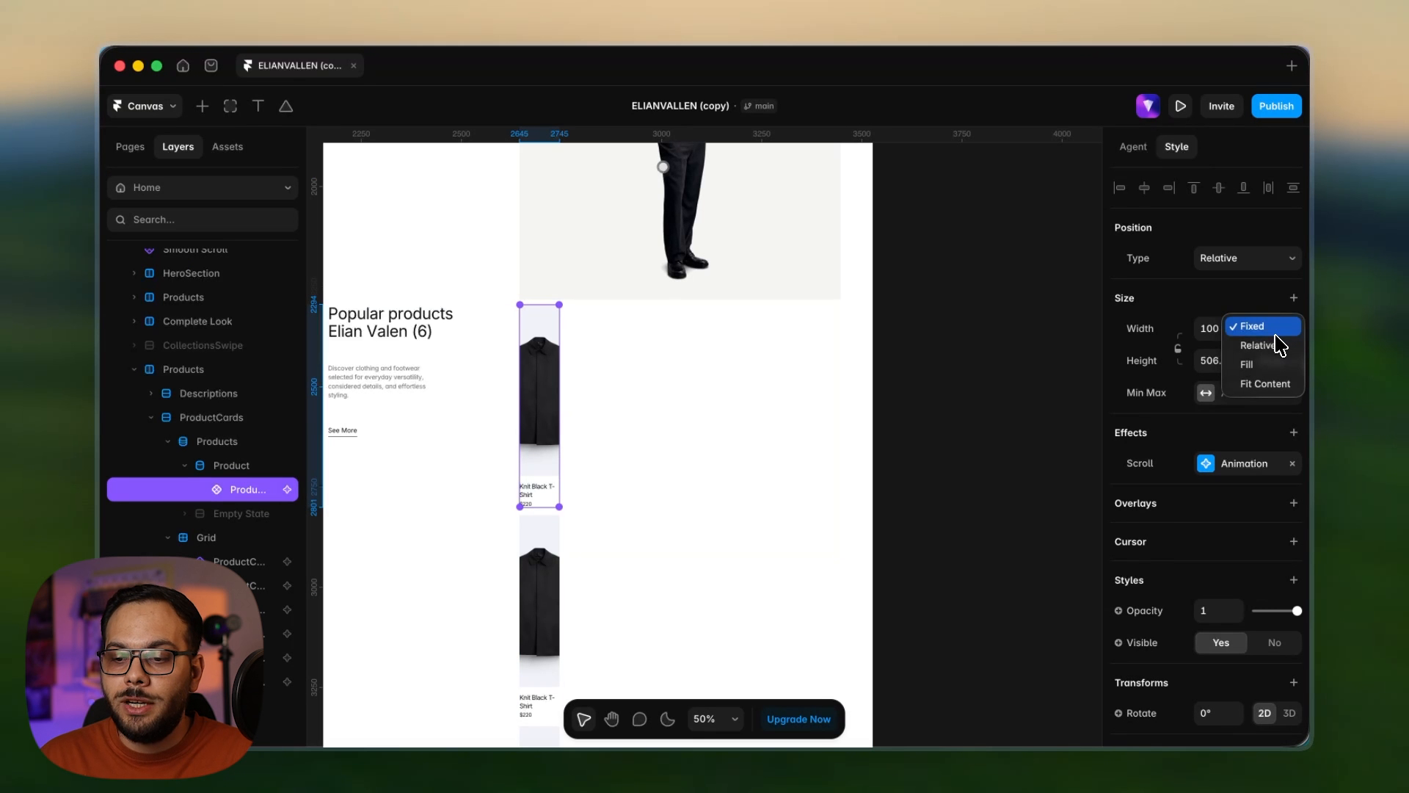
click(1279, 365)
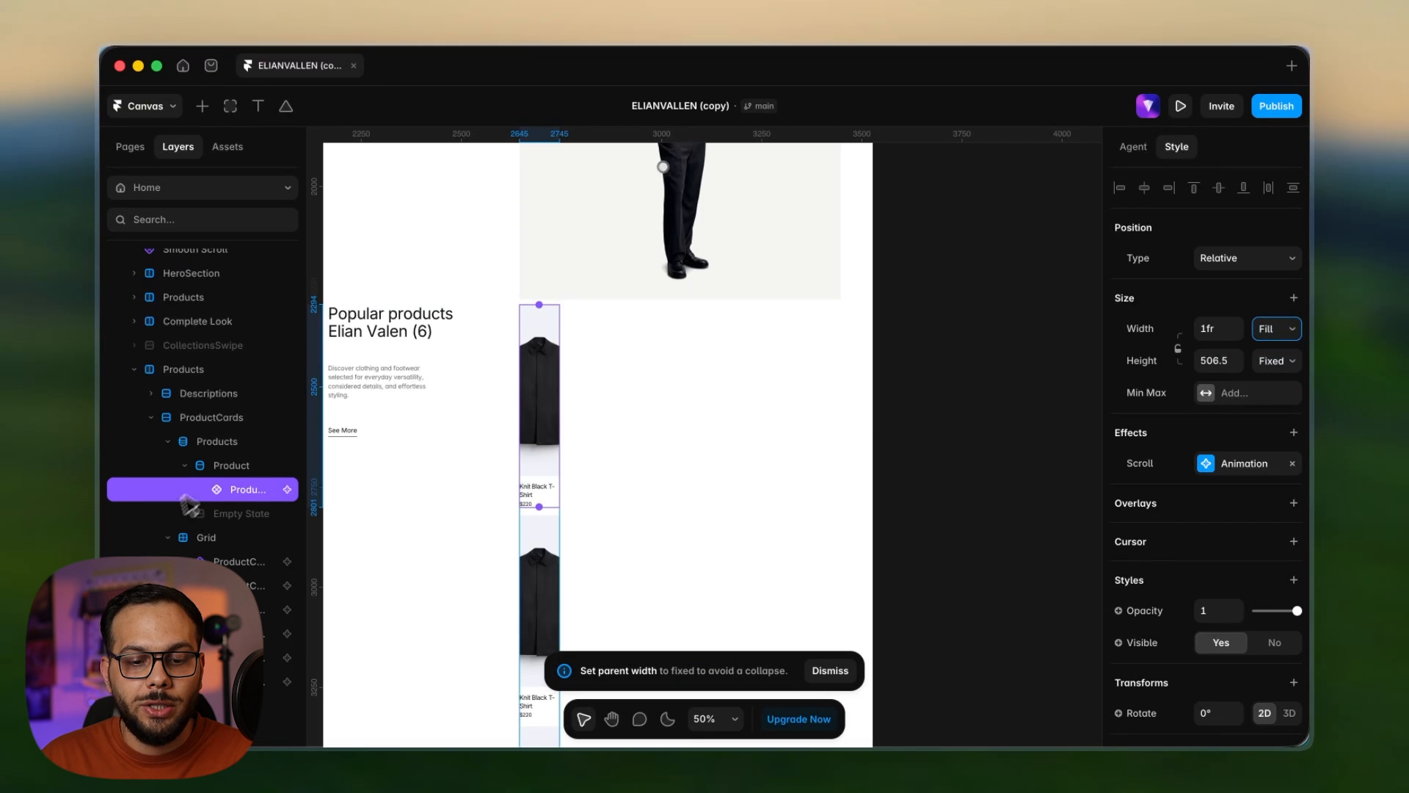
click(234, 465)
click(1281, 400)
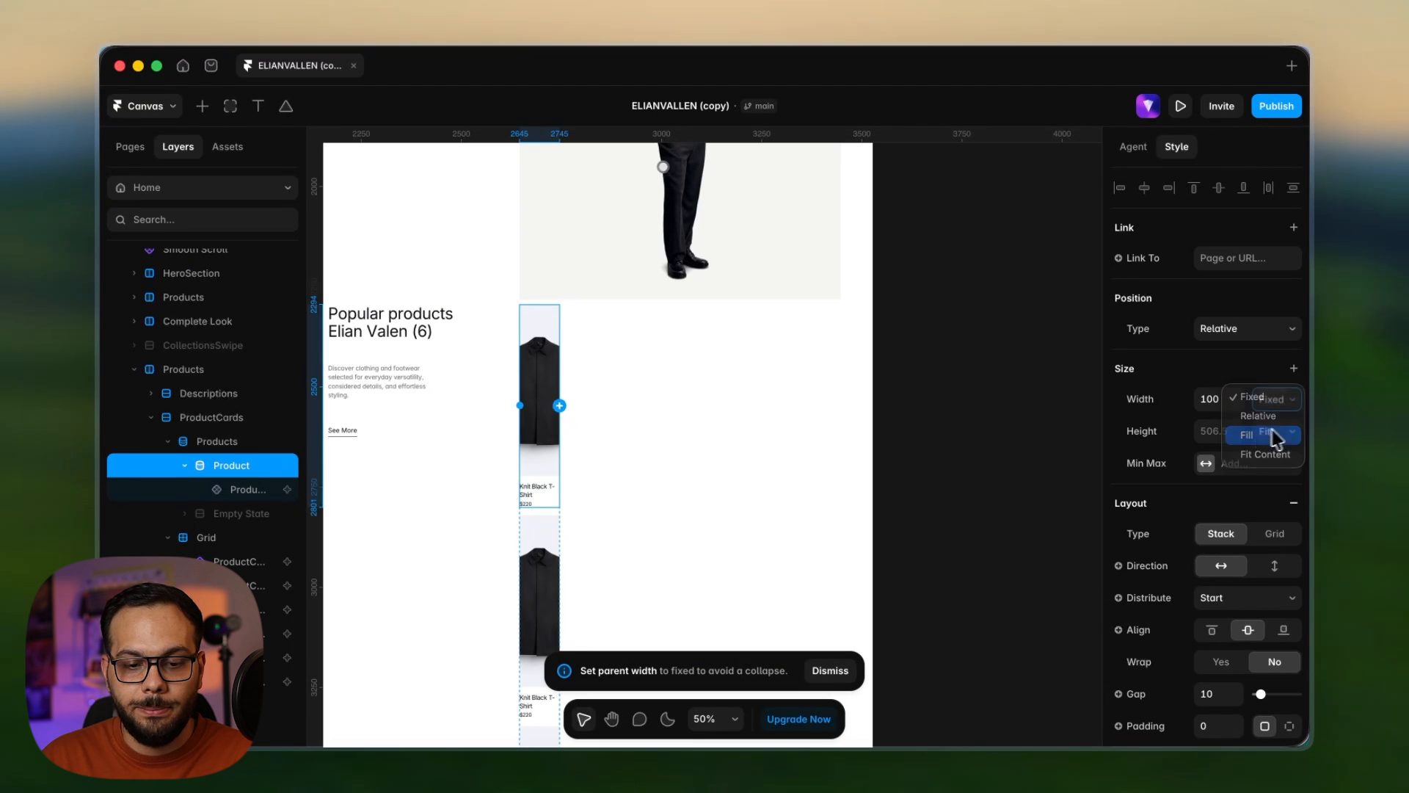
click(1281, 436)
click(233, 441)
click(1276, 399)
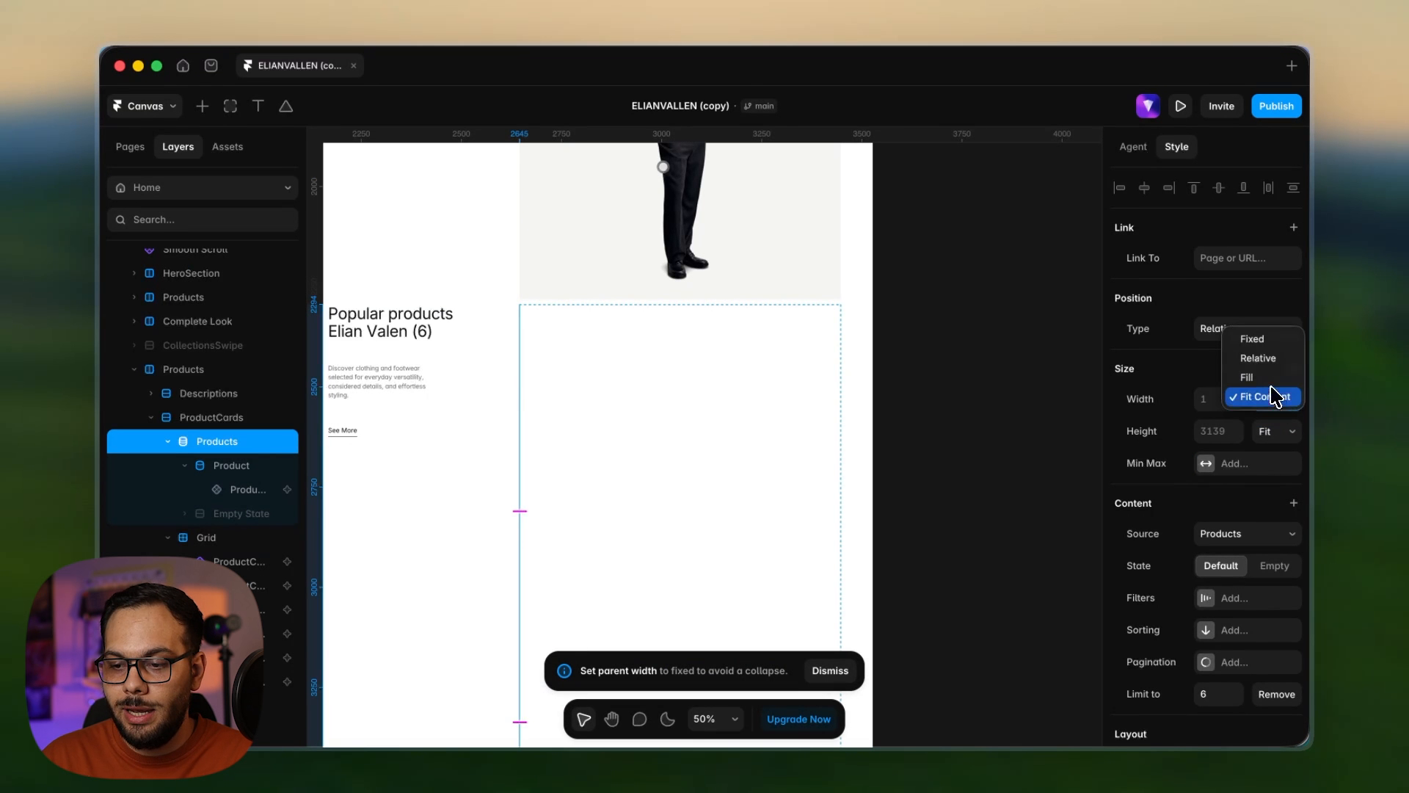
click(1248, 376)
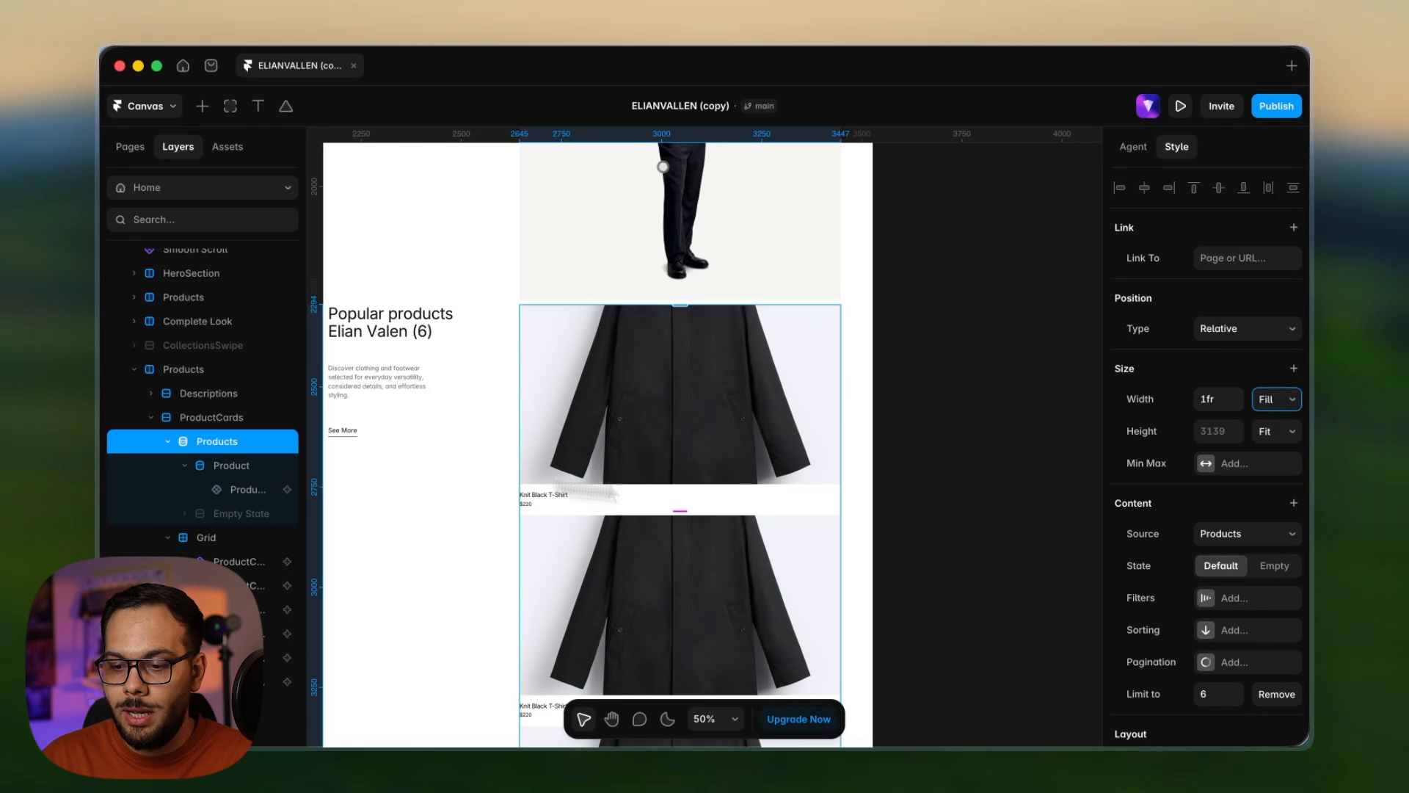
- Change the Products collection list's layout type to Grid and delete the old static Grid of product cards
scroll(1198, 585, down, 4)
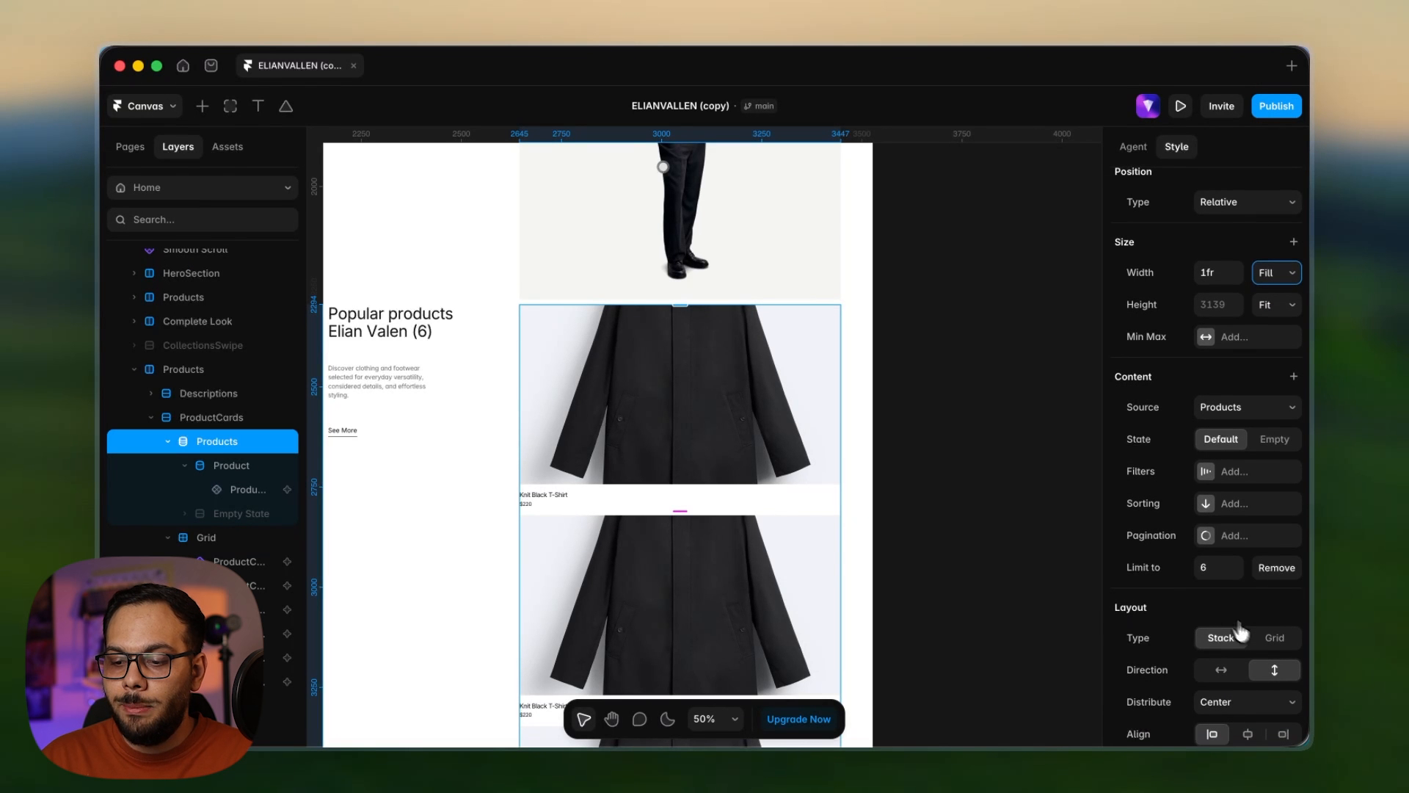
click(1266, 639)
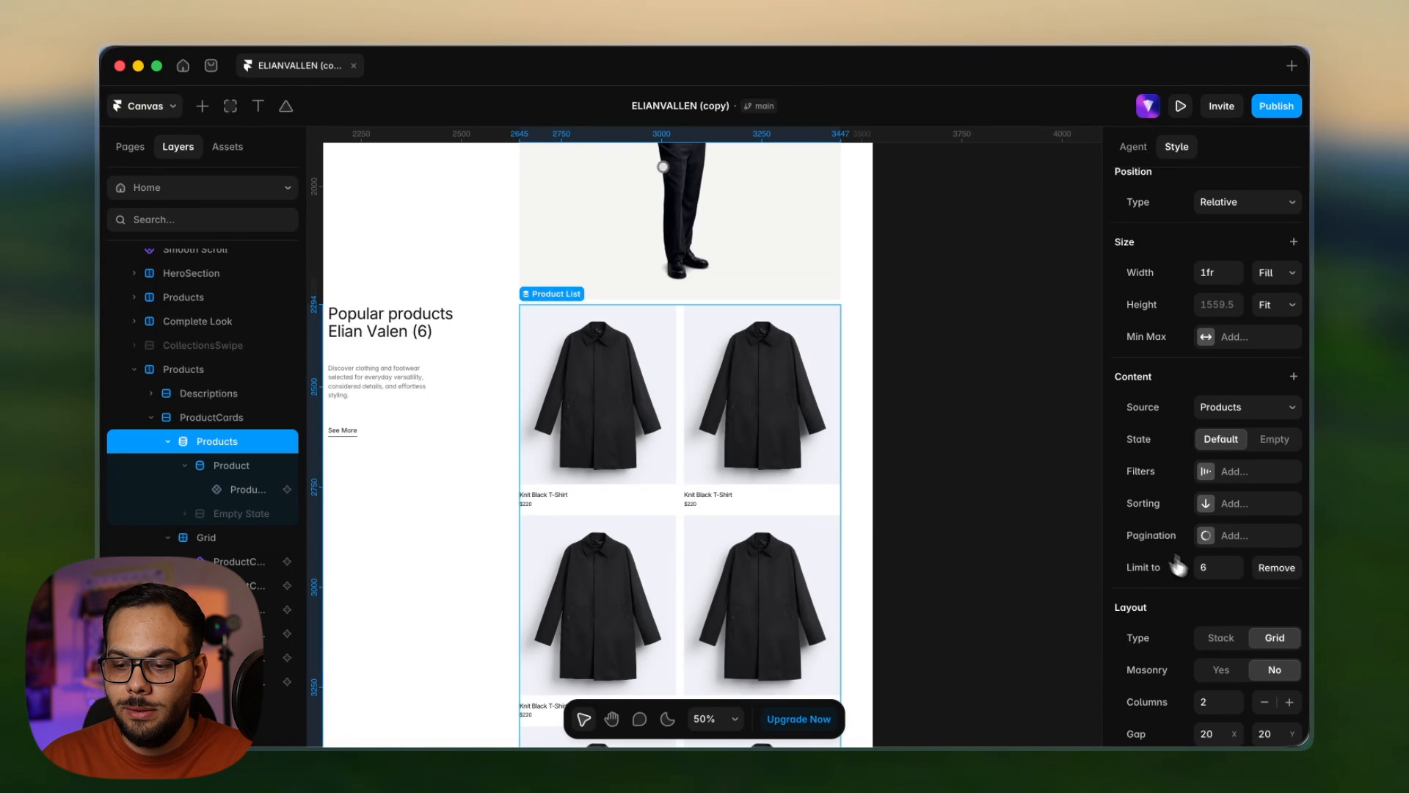
scroll(1168, 595, down, 5)
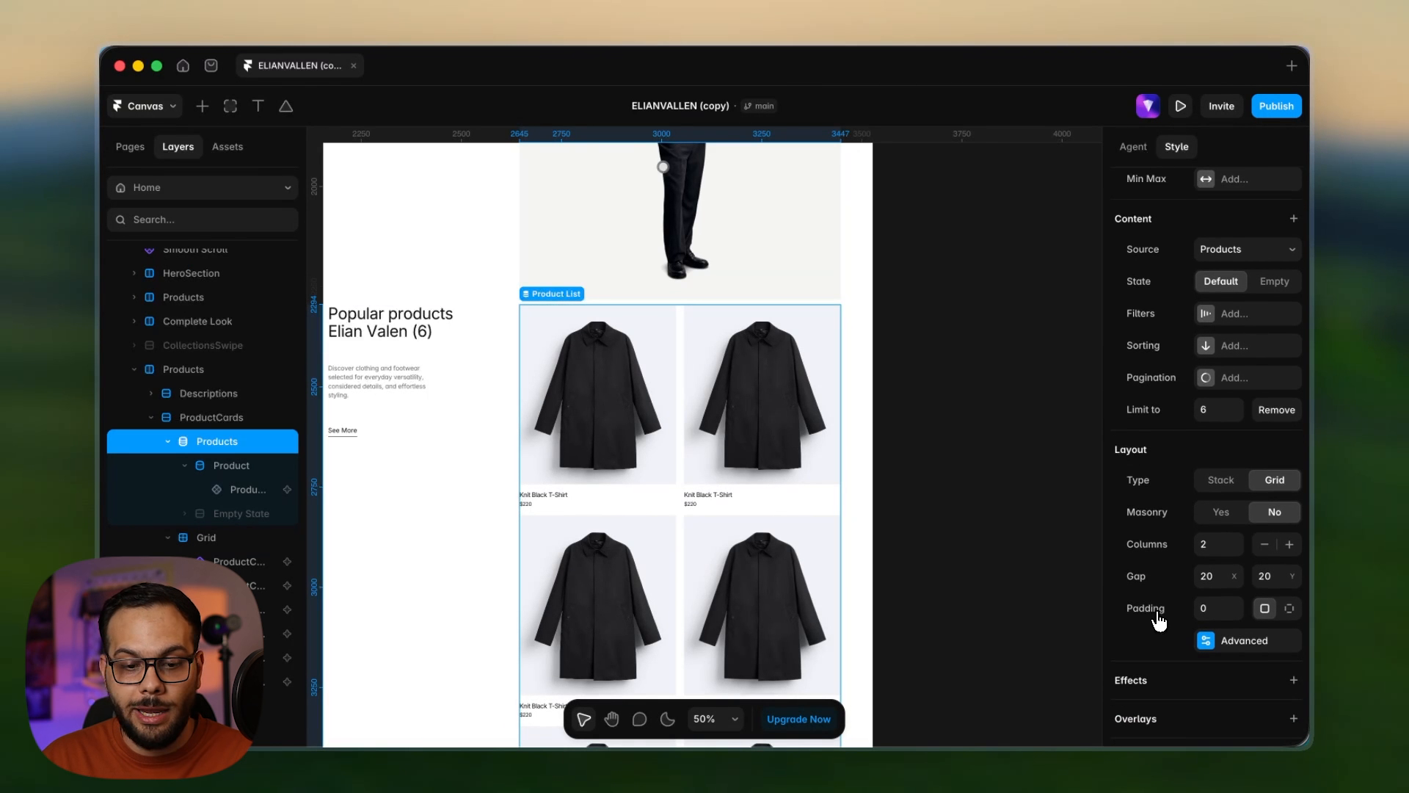
click(250, 539)
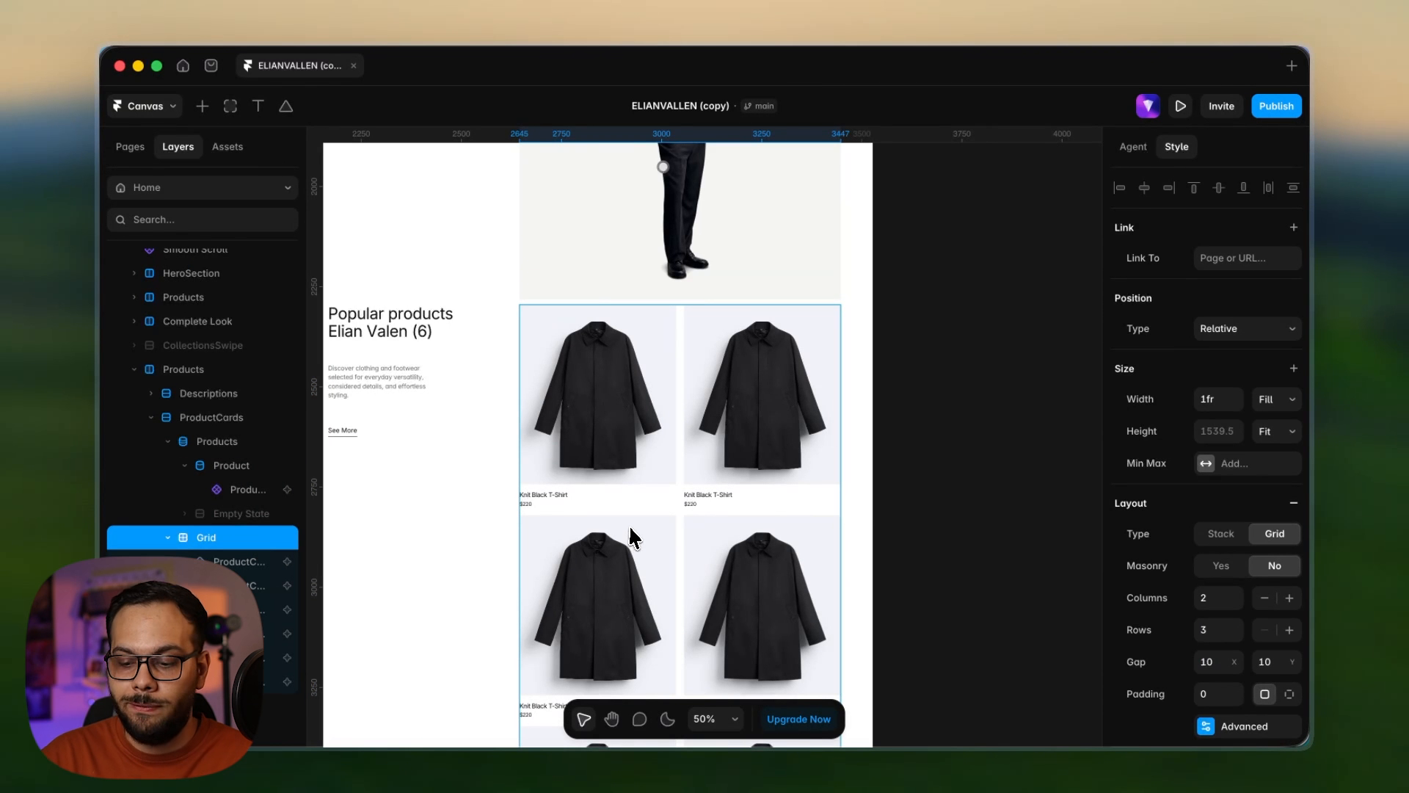
key(Delete)
- Bind the ImageProduct property of the list's product card to the Featured Image variable and clear the card's missing link
click(607, 413)
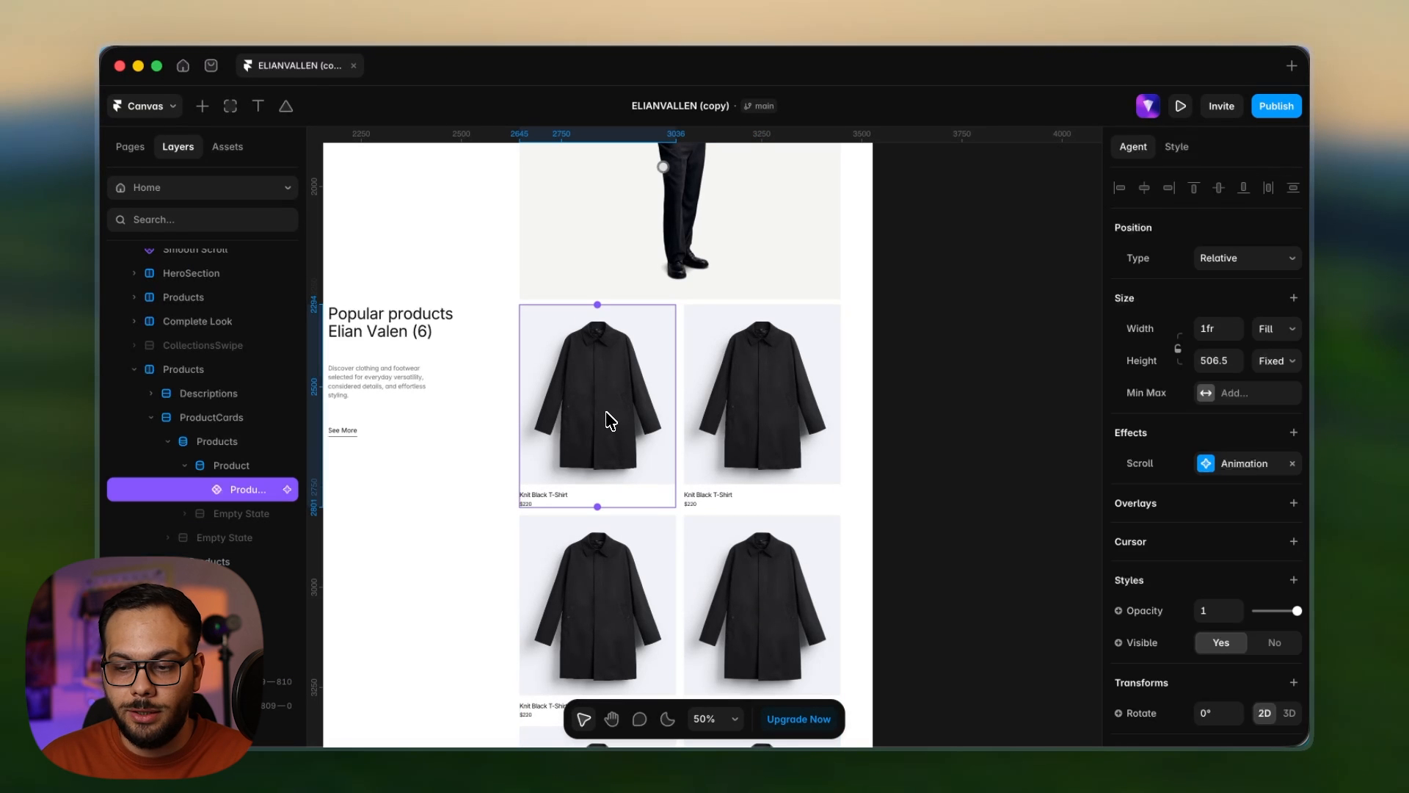
scroll(1198, 613, down, 10)
click(1292, 547)
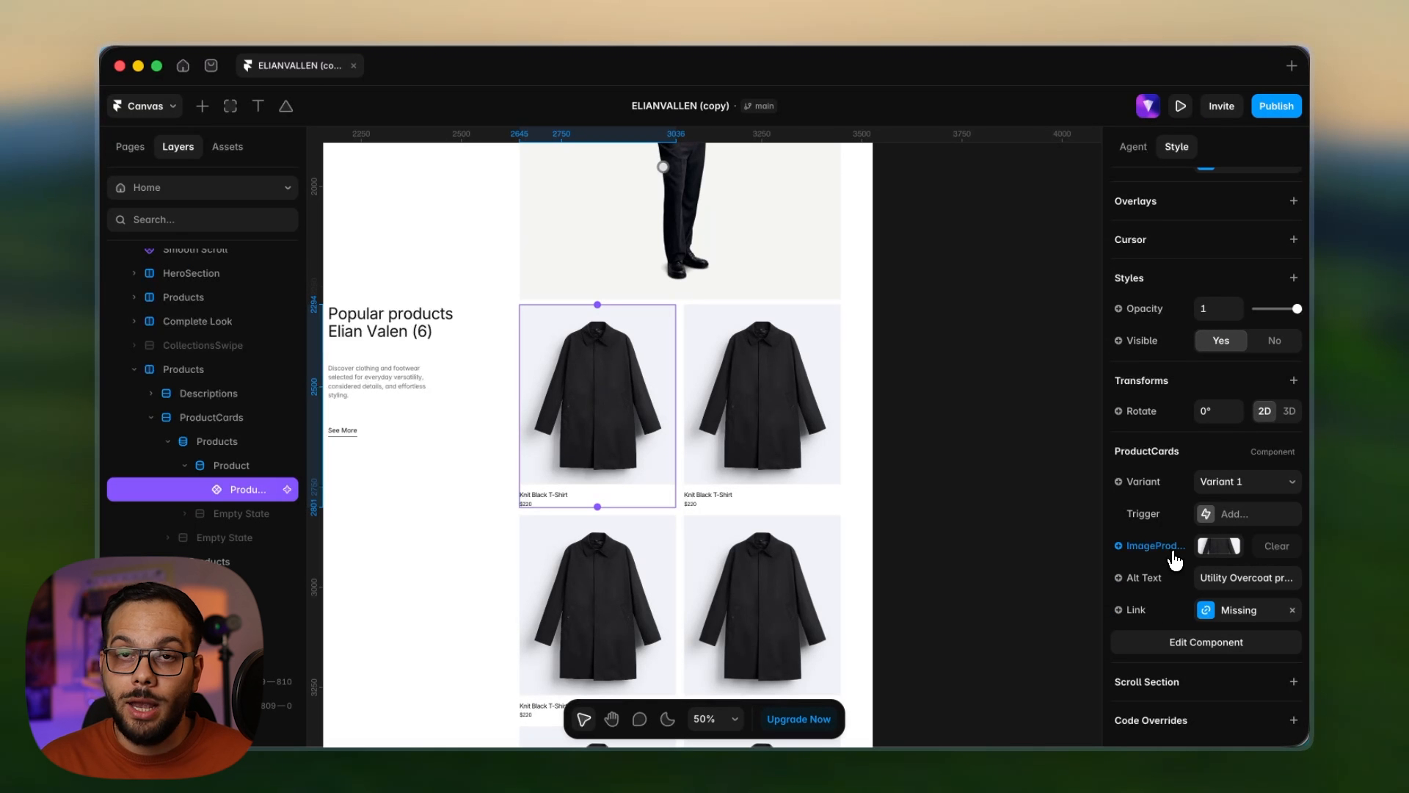
click(1175, 560)
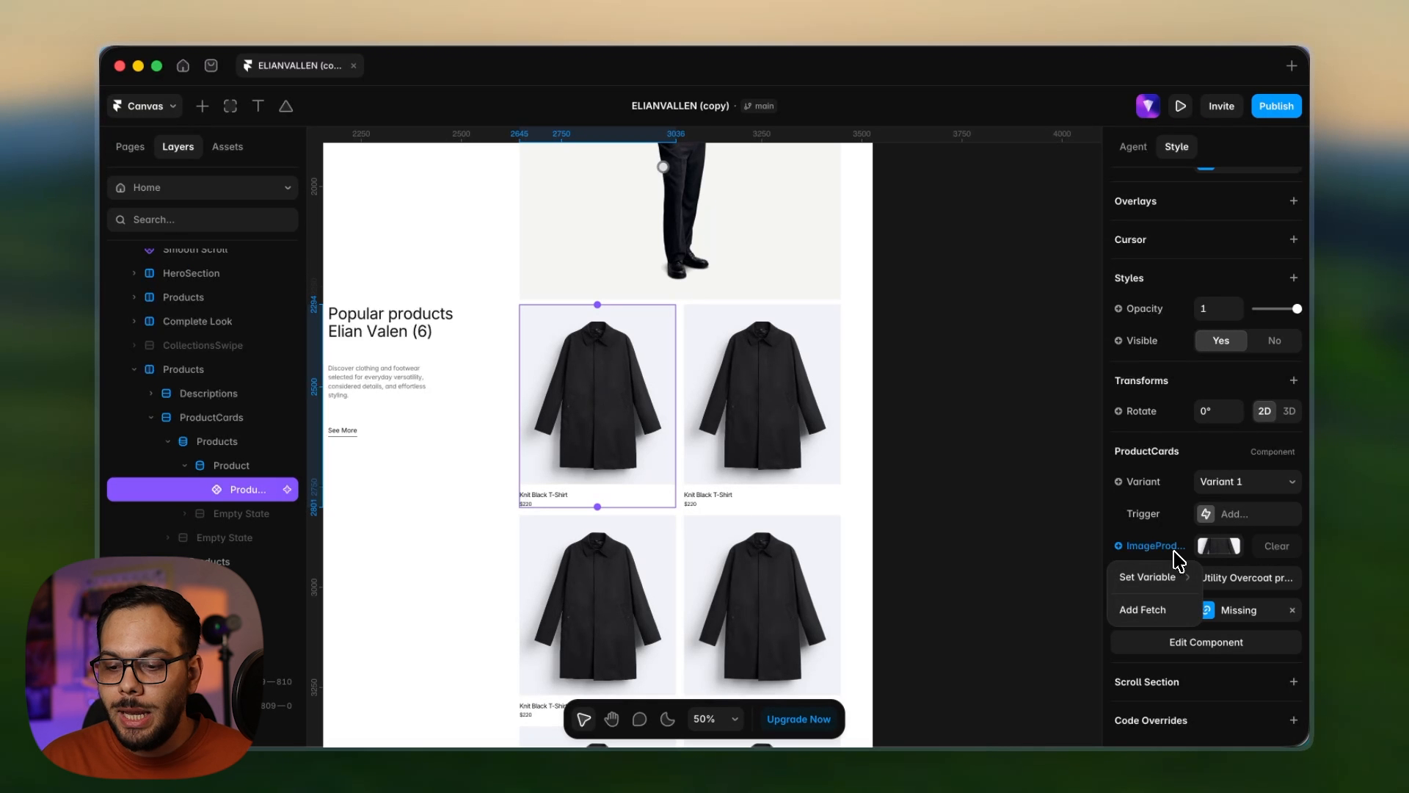
mouse_move(1180, 580)
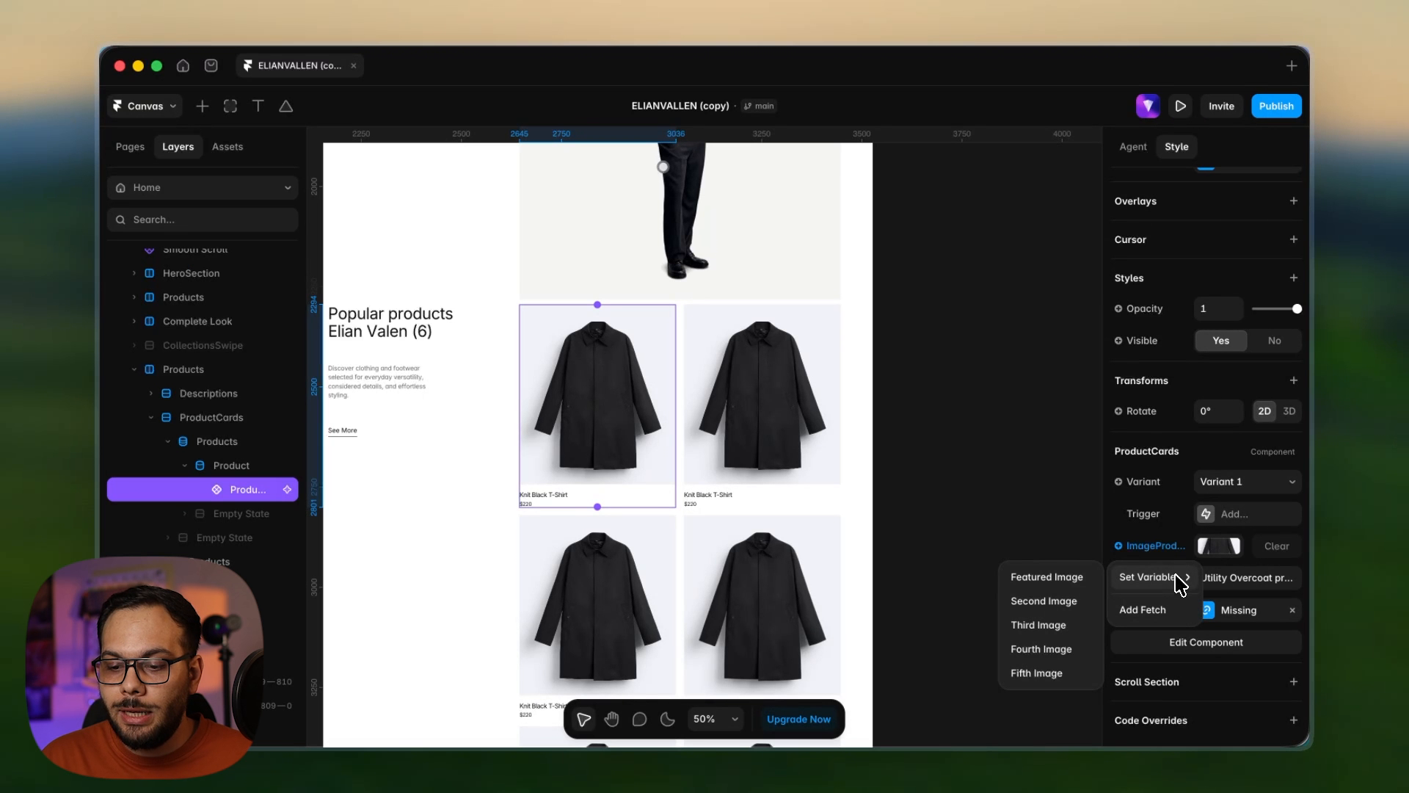
click(1051, 580)
scroll(708, 418, down, 5)
scroll(705, 413, up, 5)
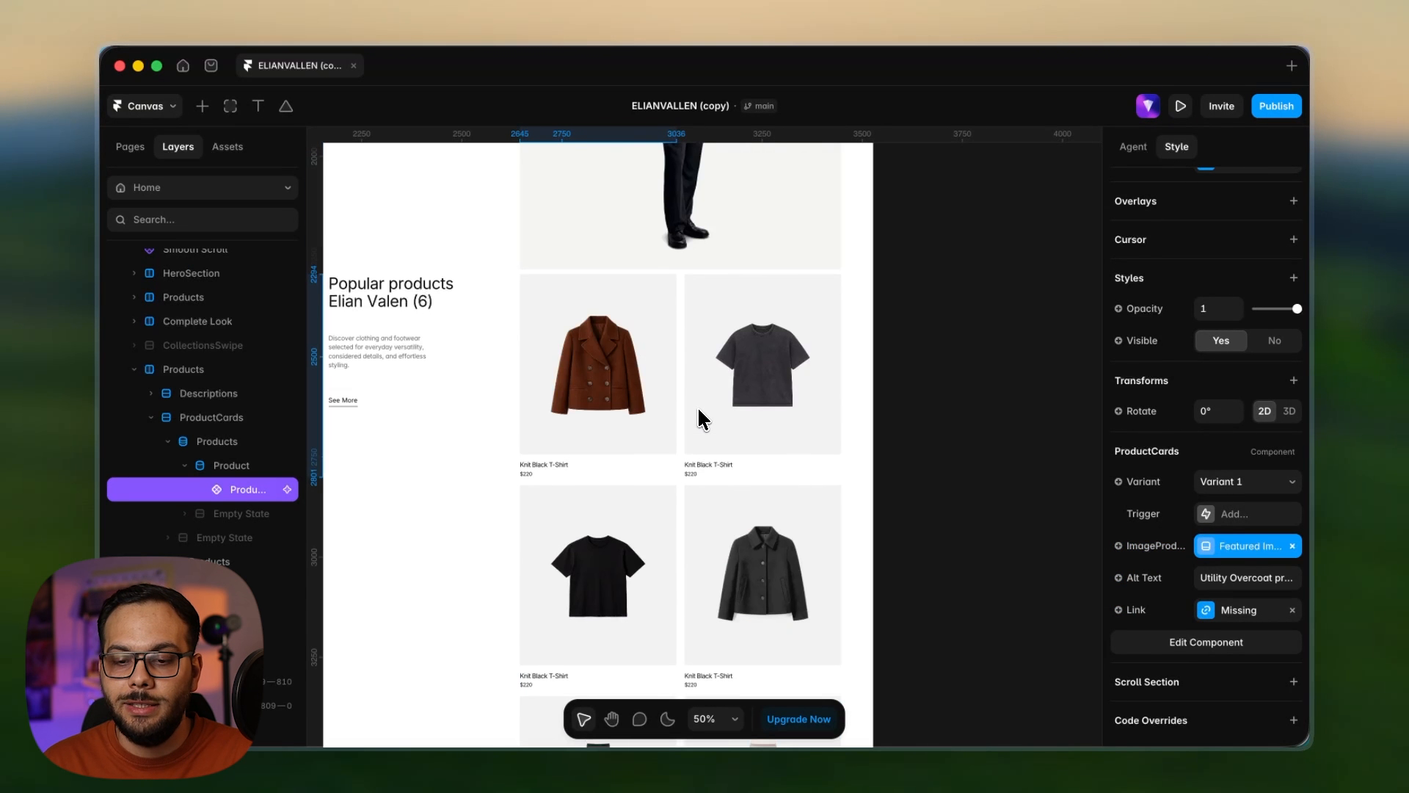
scroll(698, 415, down, 4)
scroll(699, 417, up, 5)
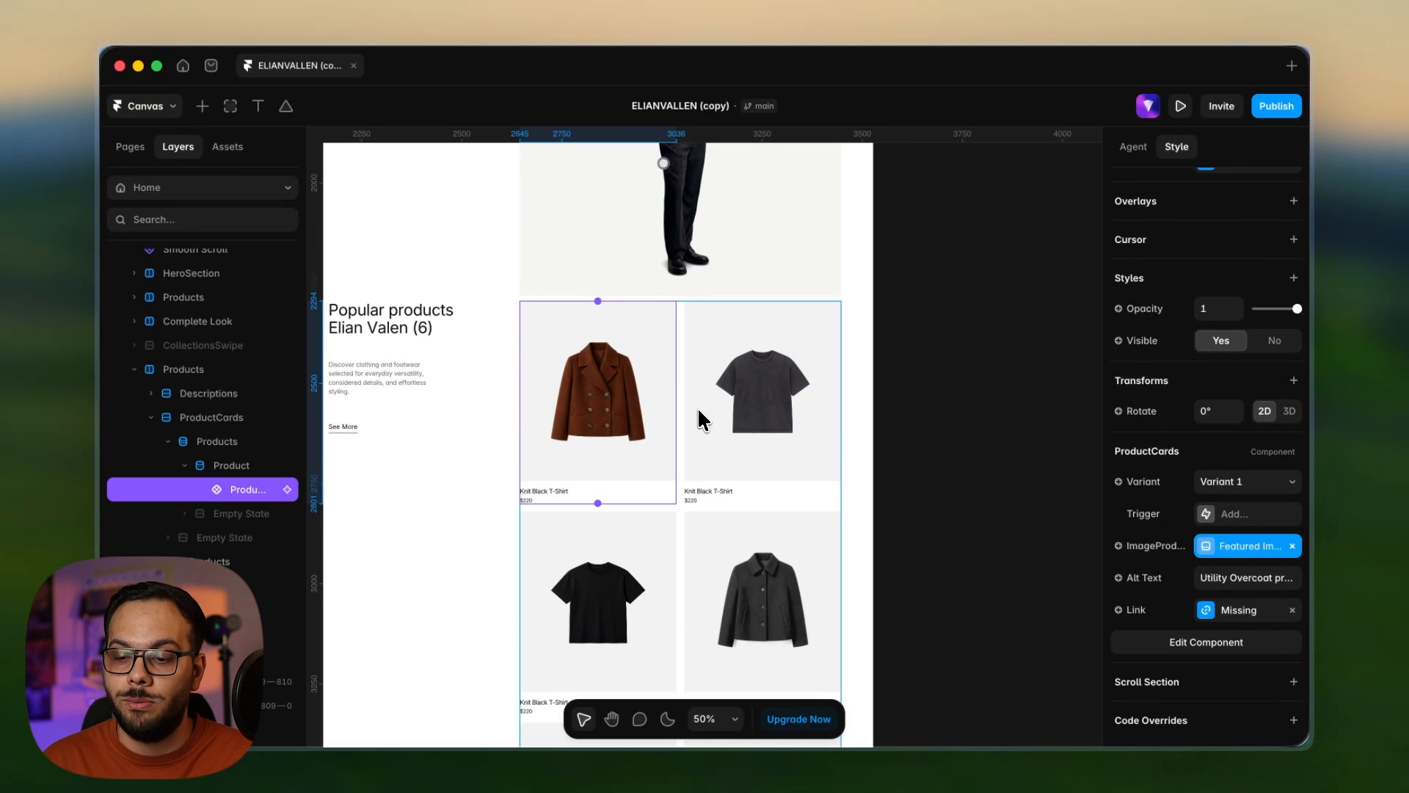
click(1215, 616)
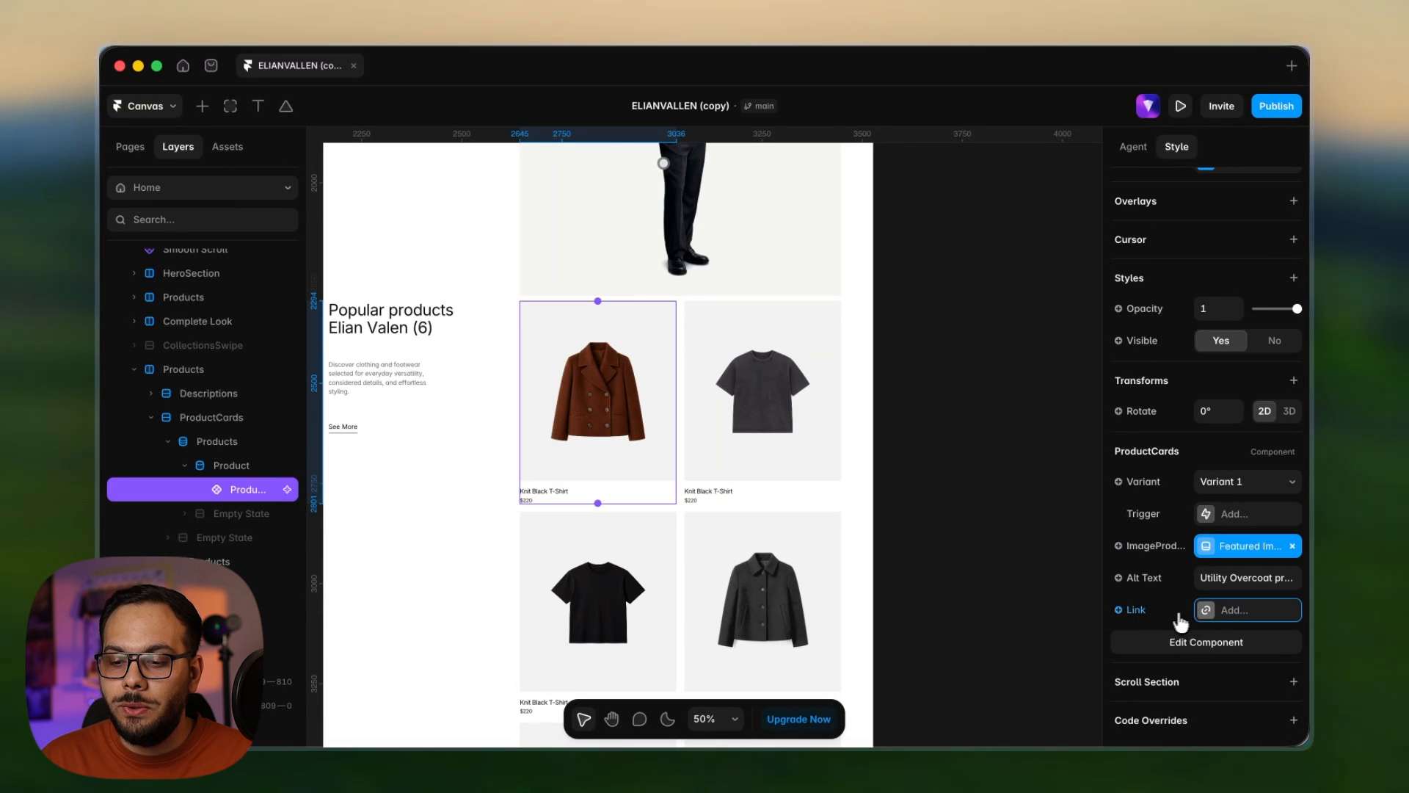
- Open the ProductCards component for editing, select the primary variant's title text, and switch the canvas to the light theme
double_click(574, 420)
click(688, 555)
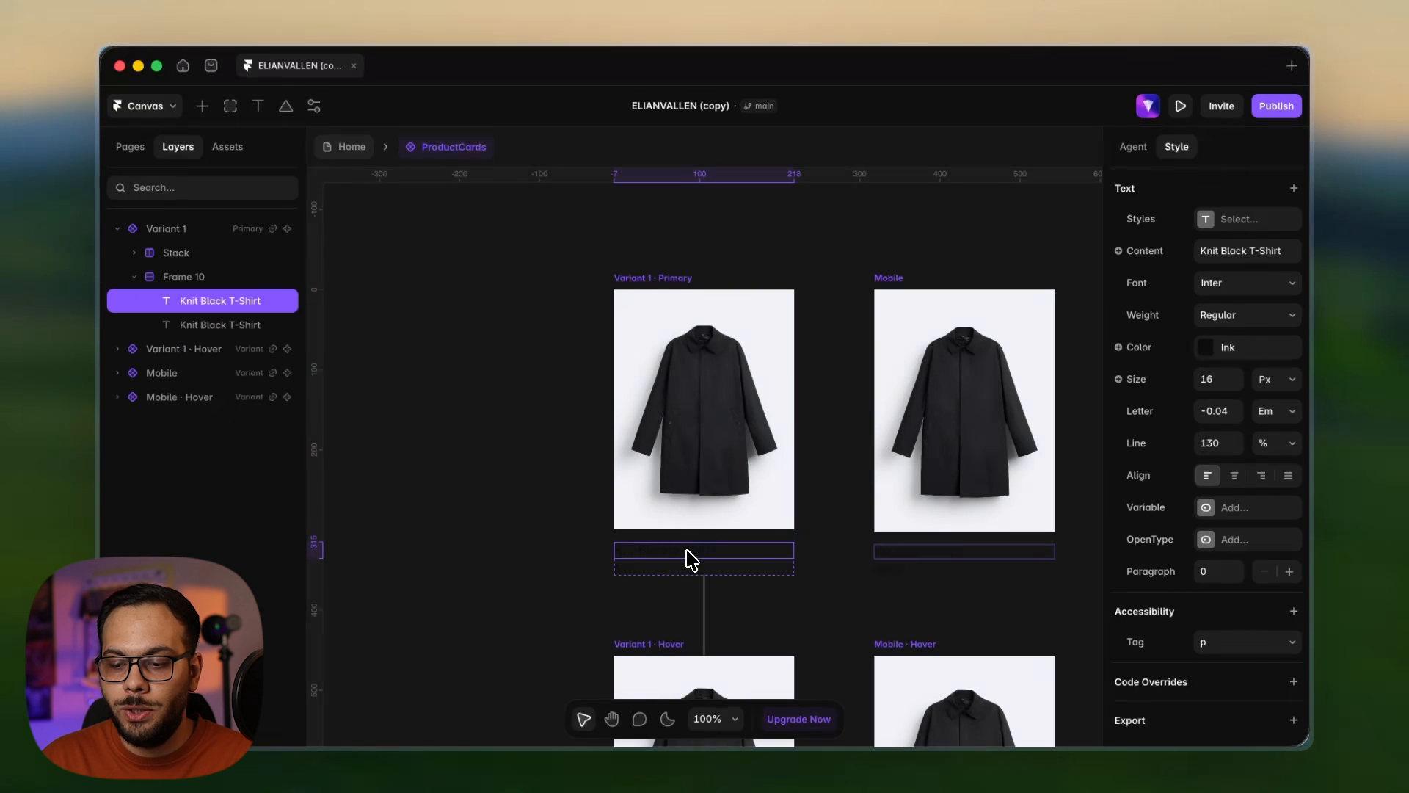
click(1118, 250)
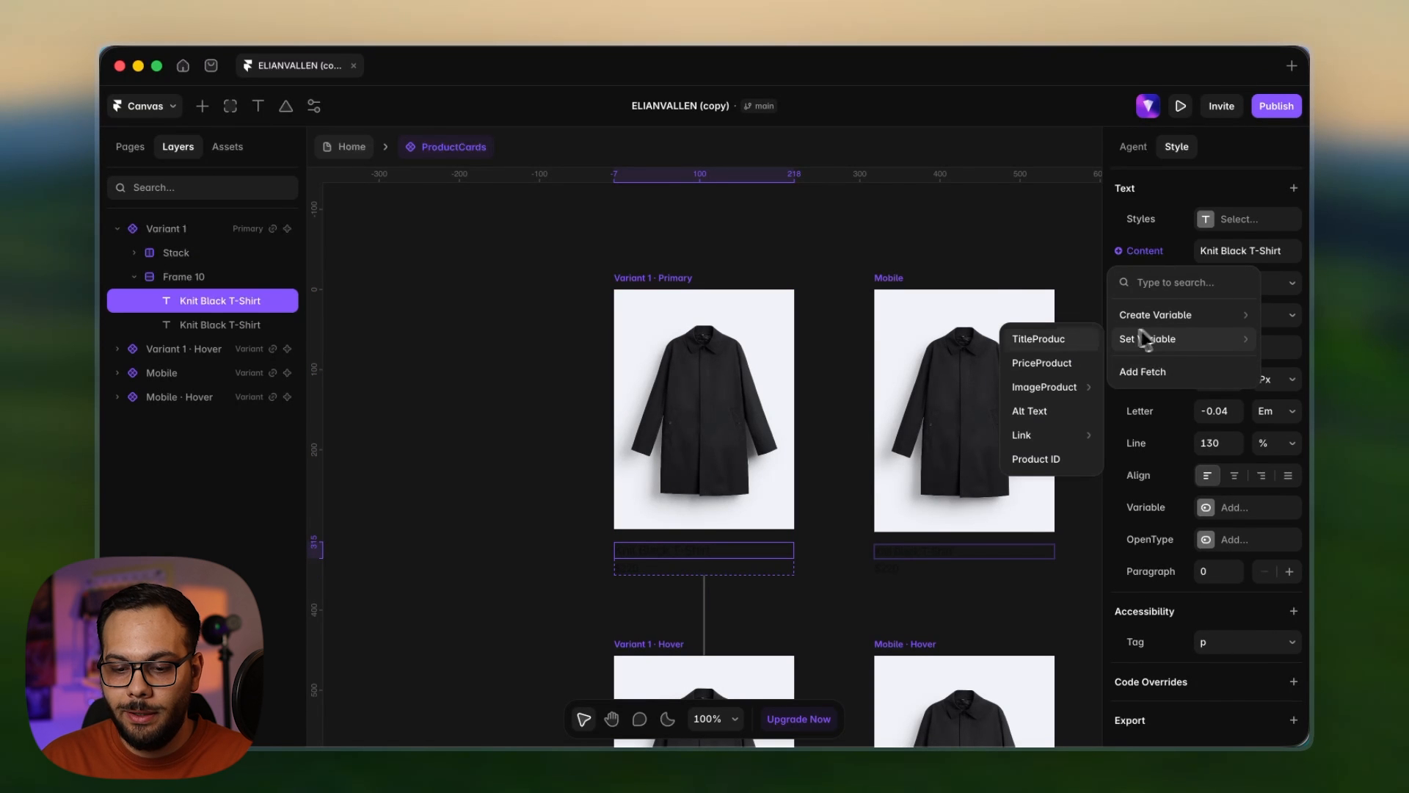
click(668, 719)
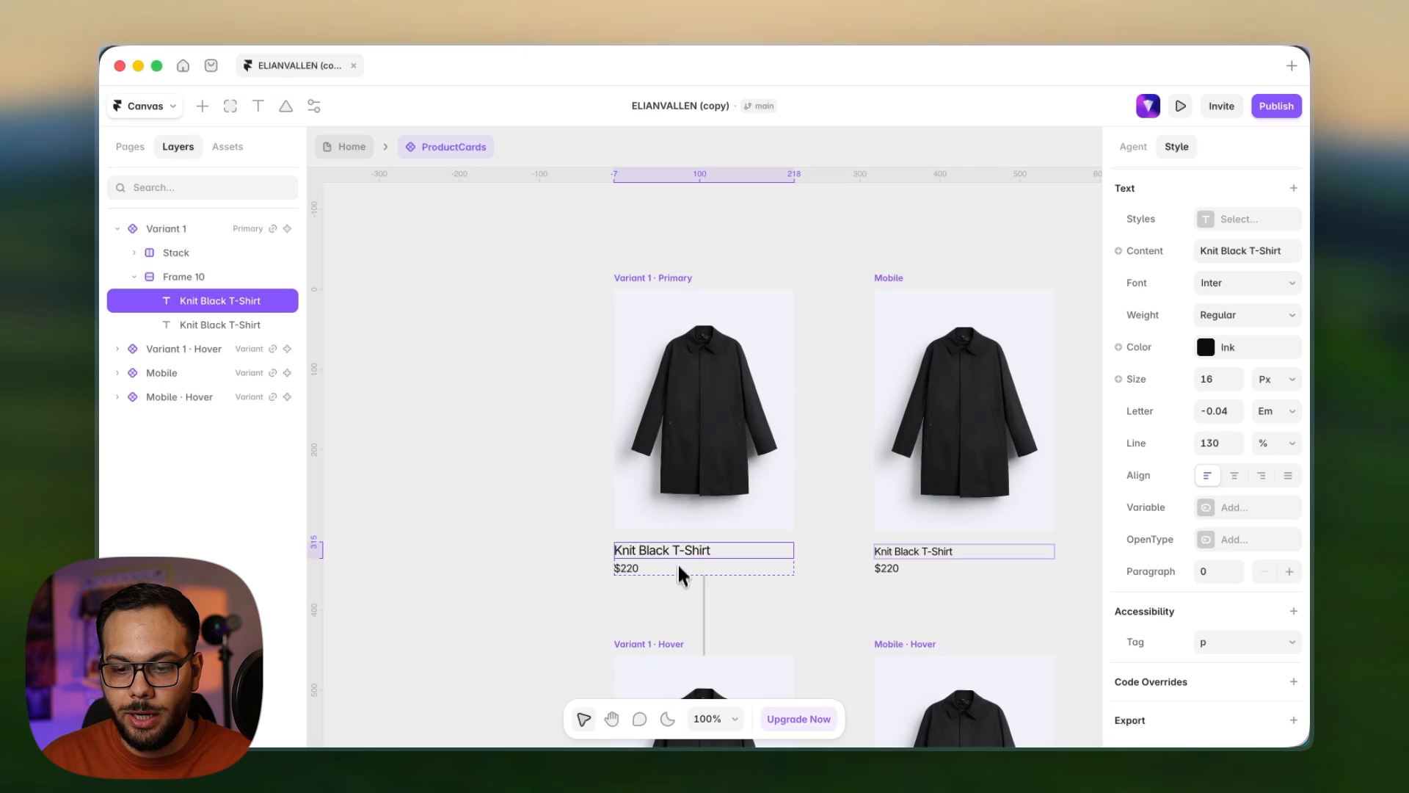
- Create a component variable named TitleProduct for the content of the title text
click(1120, 250)
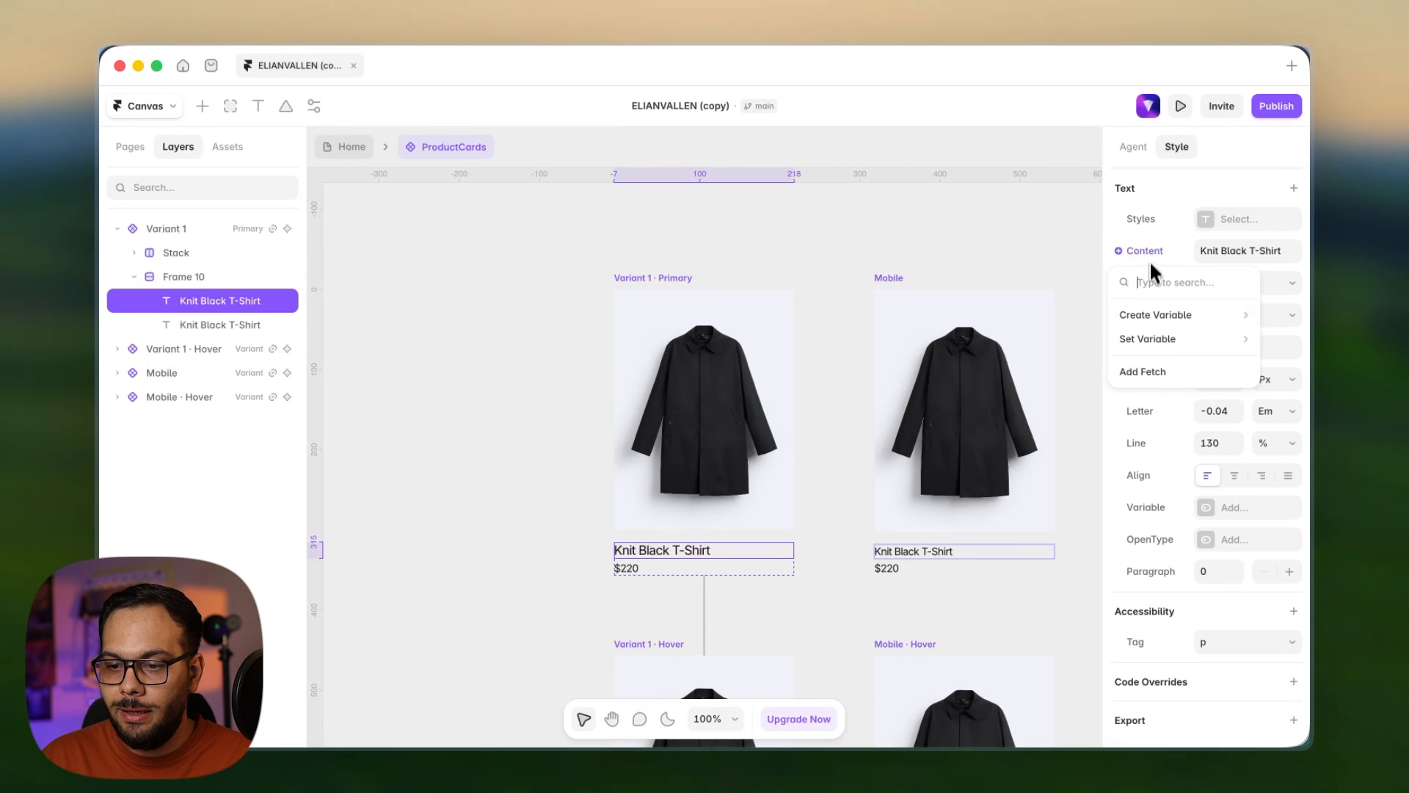
mouse_move(1148, 317)
click(1072, 316)
click(834, 291)
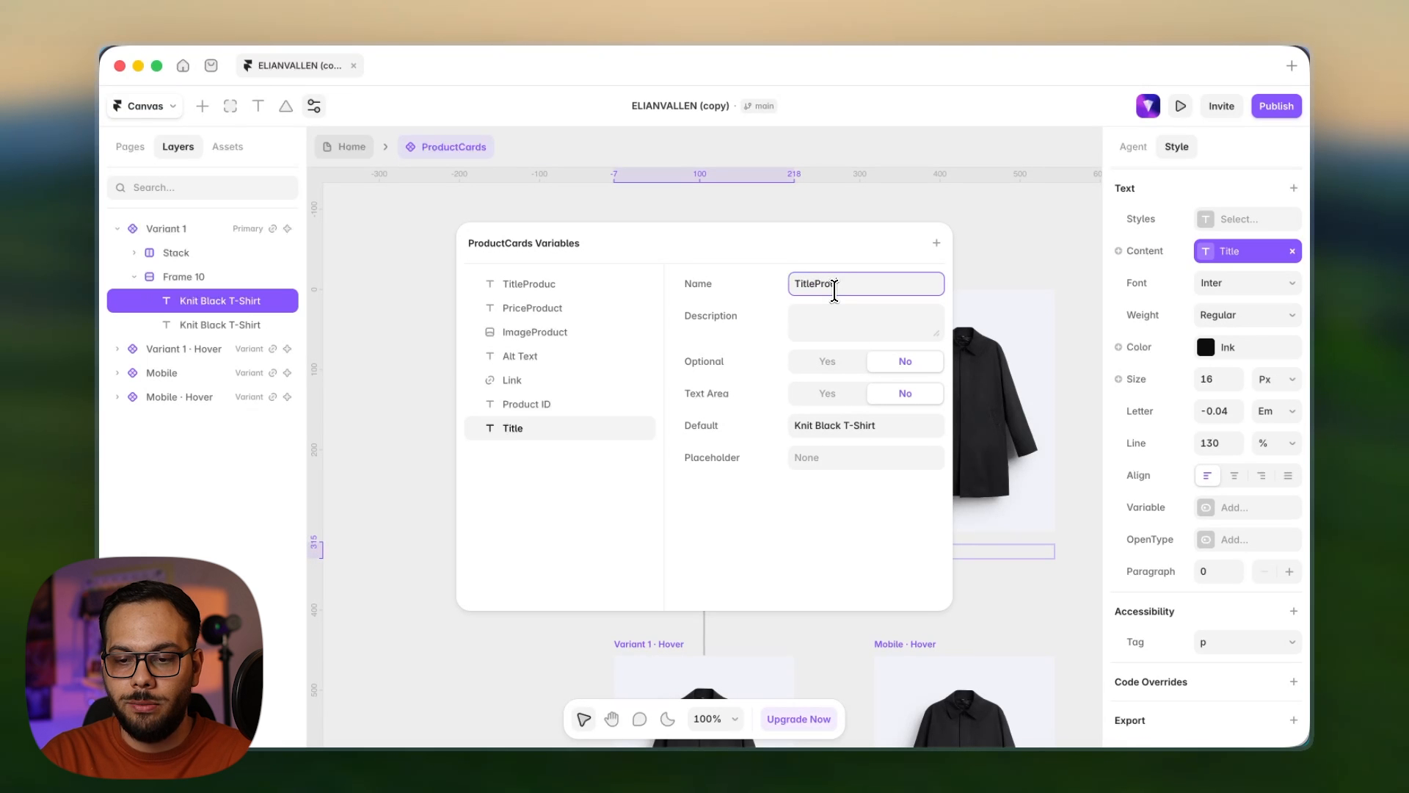
click(1035, 250)
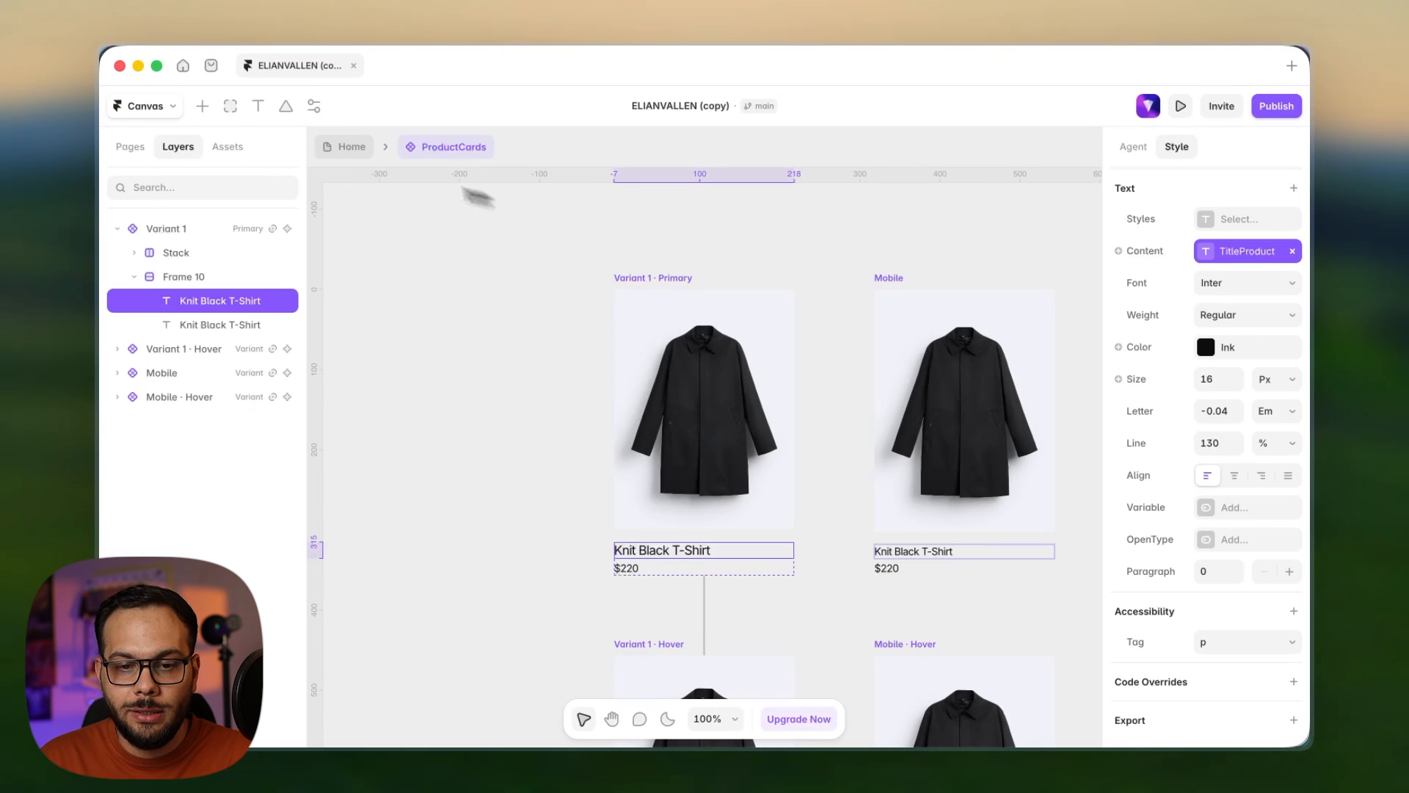
- Return to the Home page and bind the product card's TitleProduct property to the CMS Title field
click(328, 152)
scroll(676, 551, up, 5)
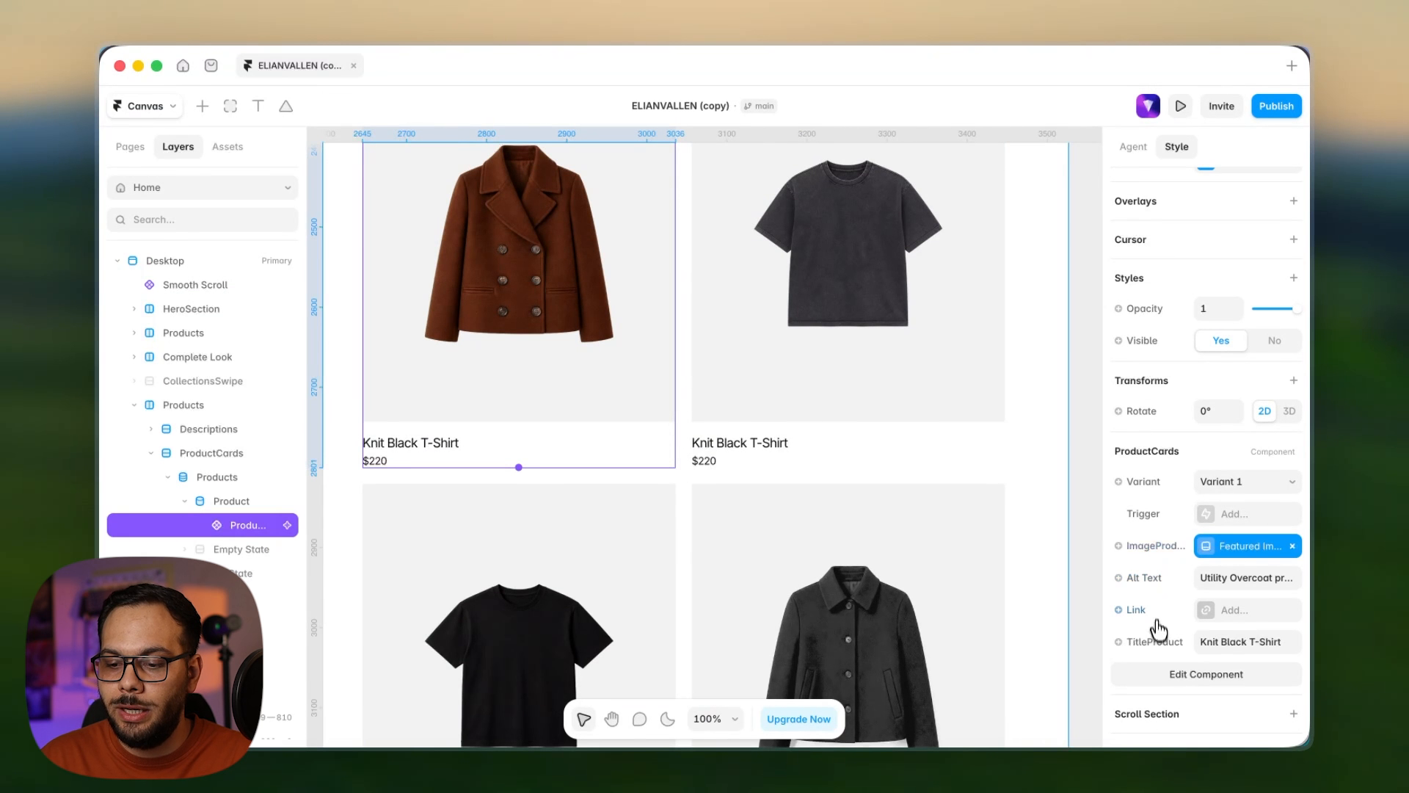
click(1158, 651)
mouse_move(1147, 601)
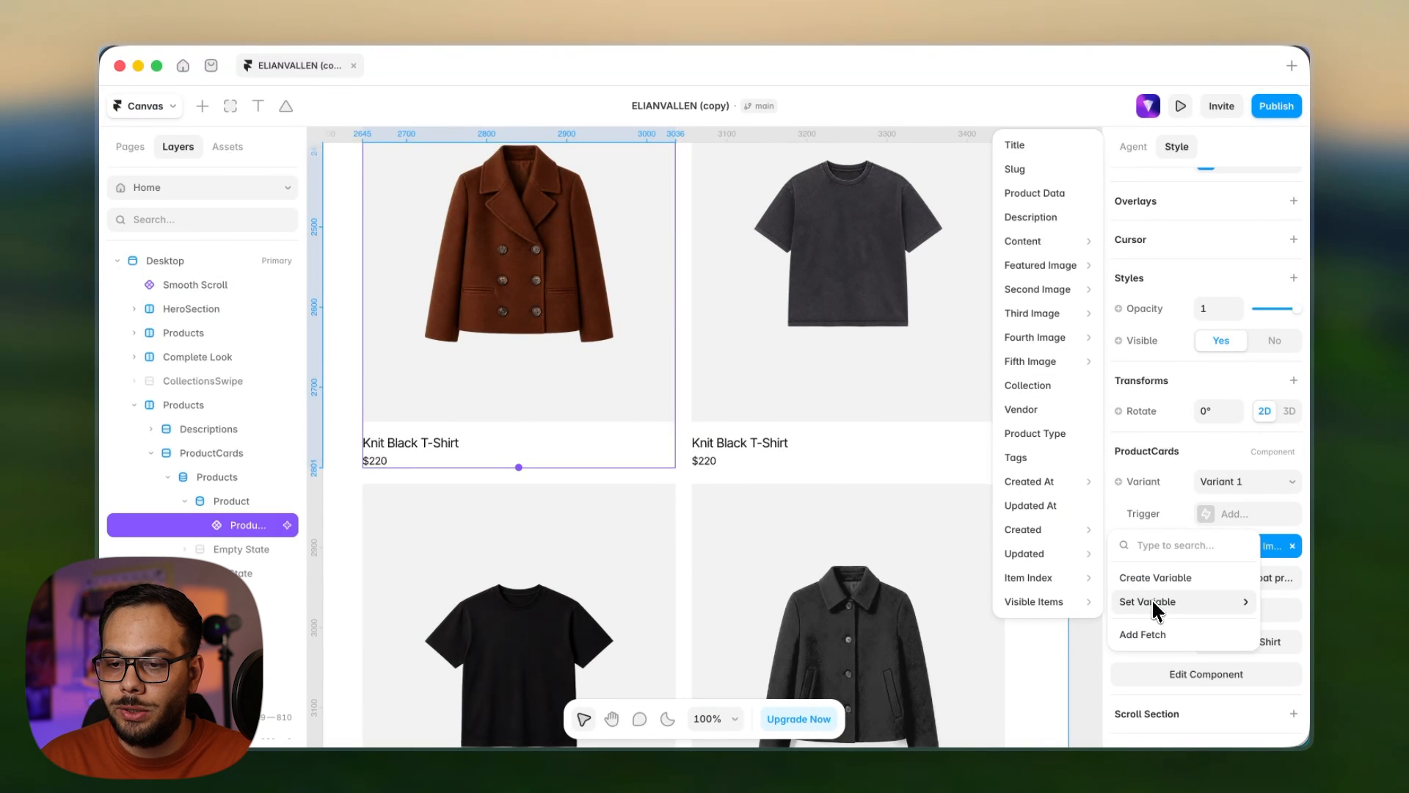
click(1024, 145)
scroll(864, 480, down, 1)
scroll(864, 482, down, 5)
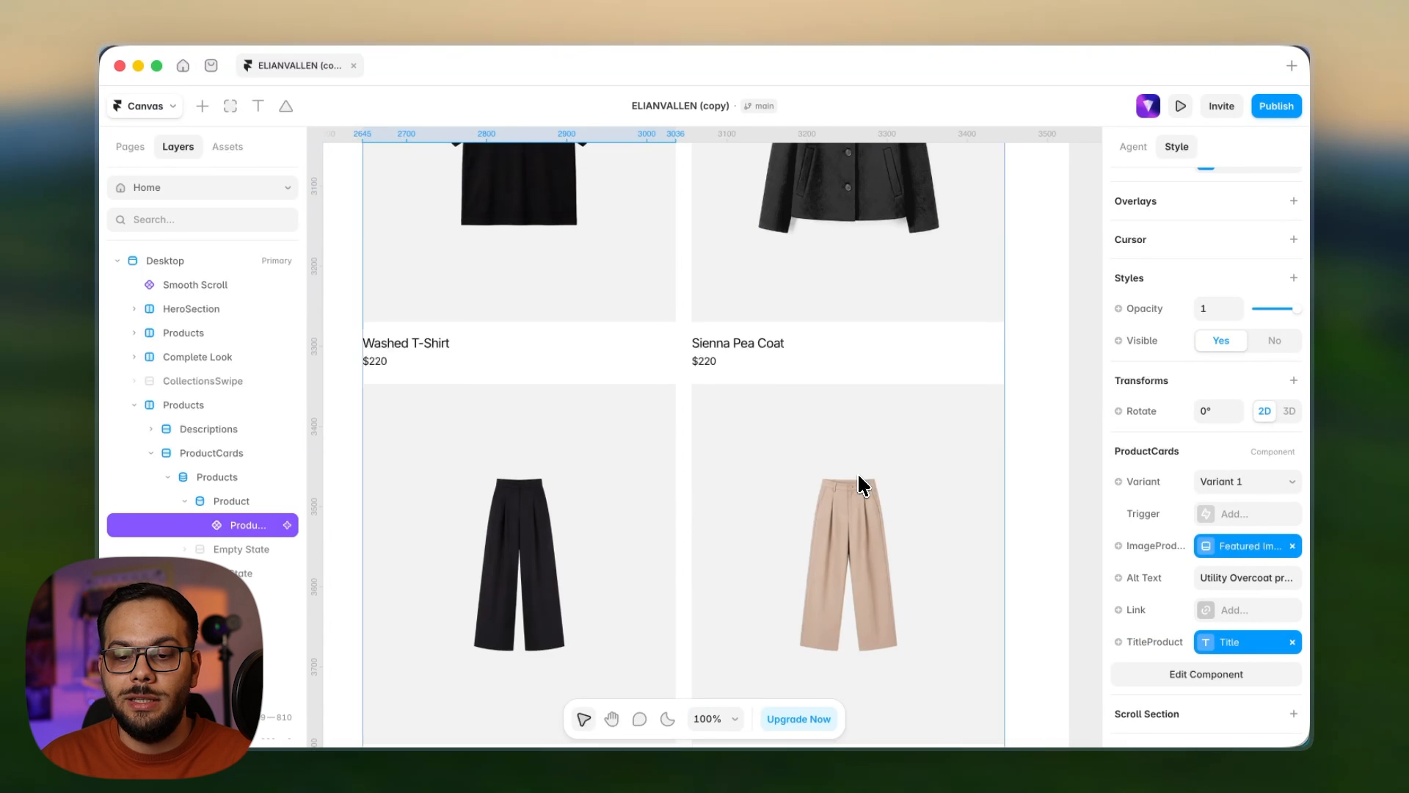
scroll(864, 482, up, 5)
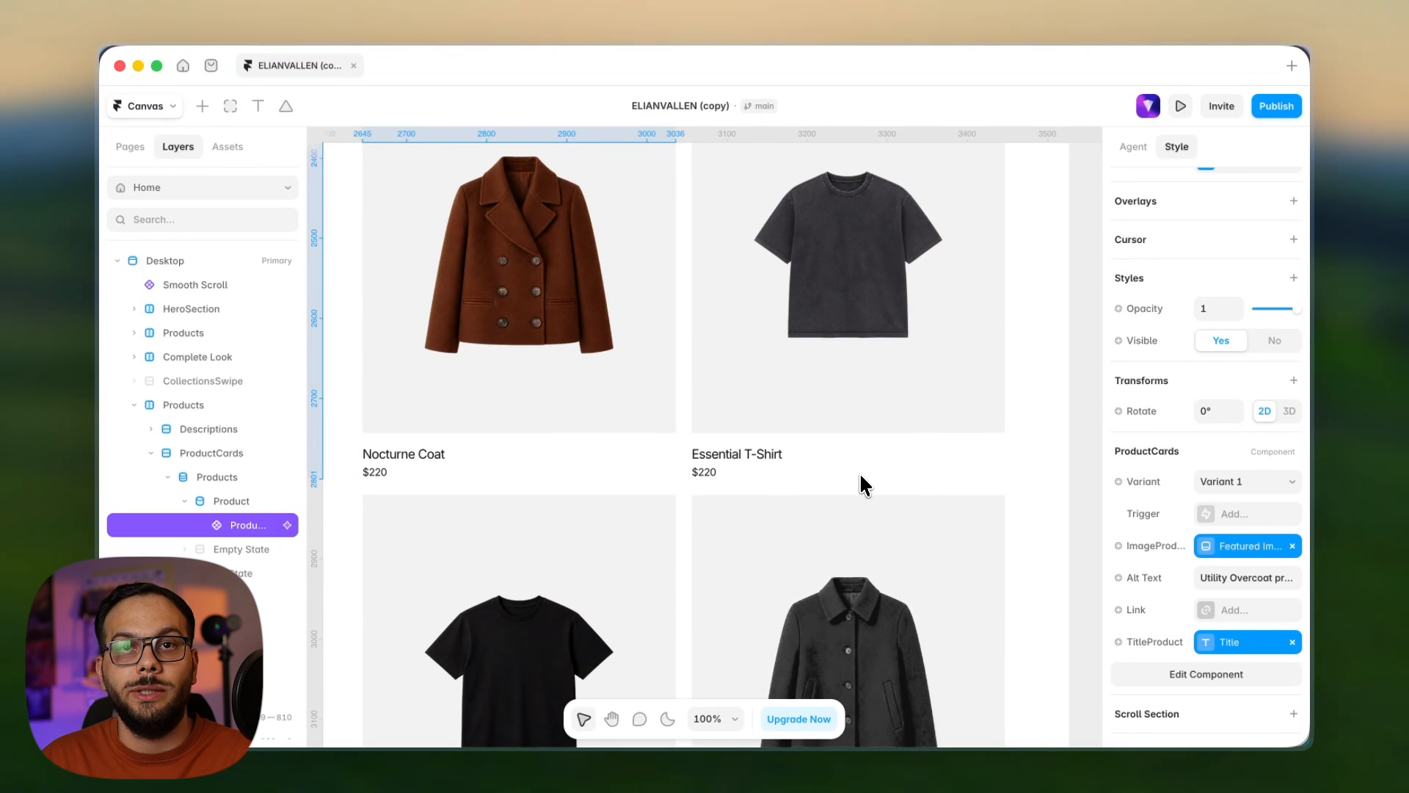
scroll(864, 484, up, 2)
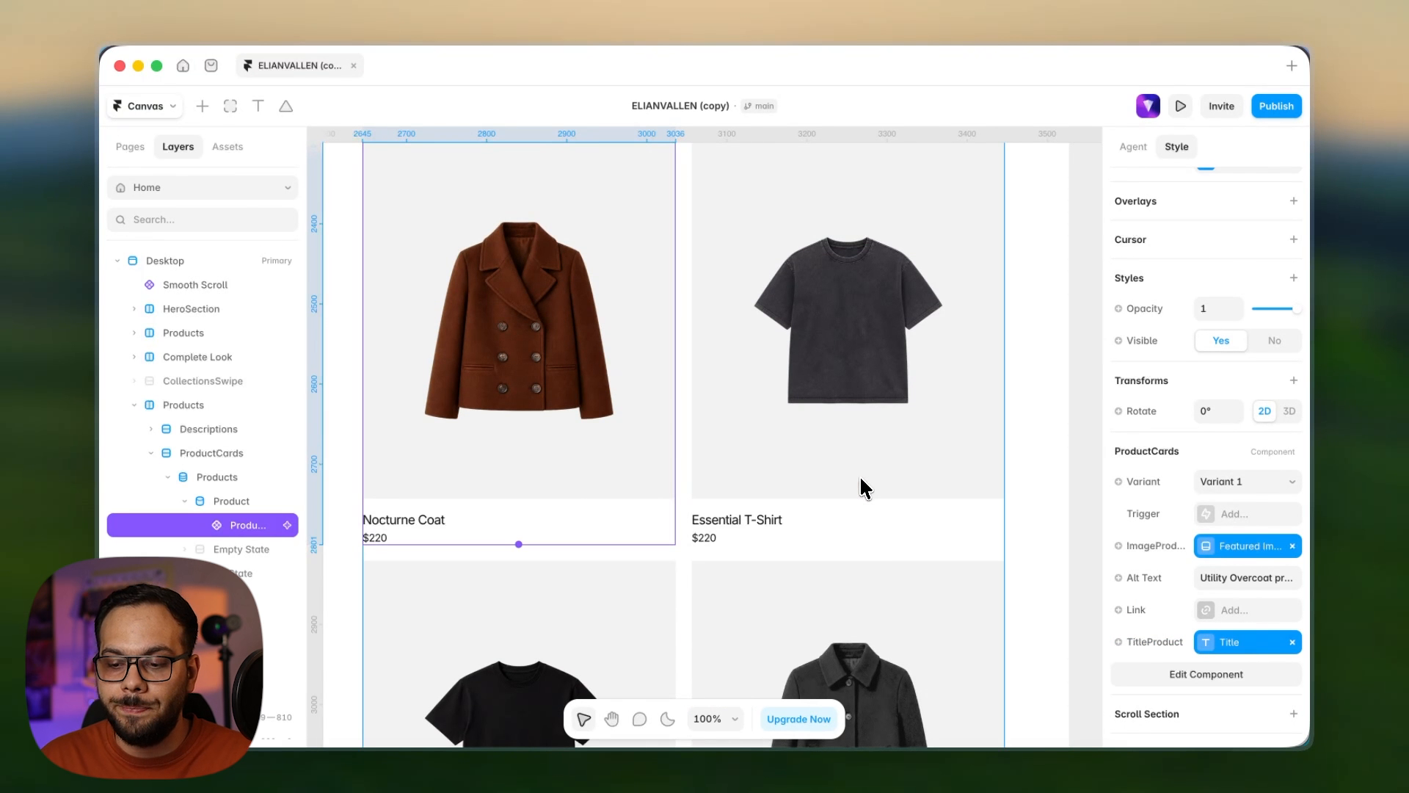
- Reopen the ProductCards component, select the $220 price text in the primary variant, and launch the Shopiframe plugin
double_click(526, 428)
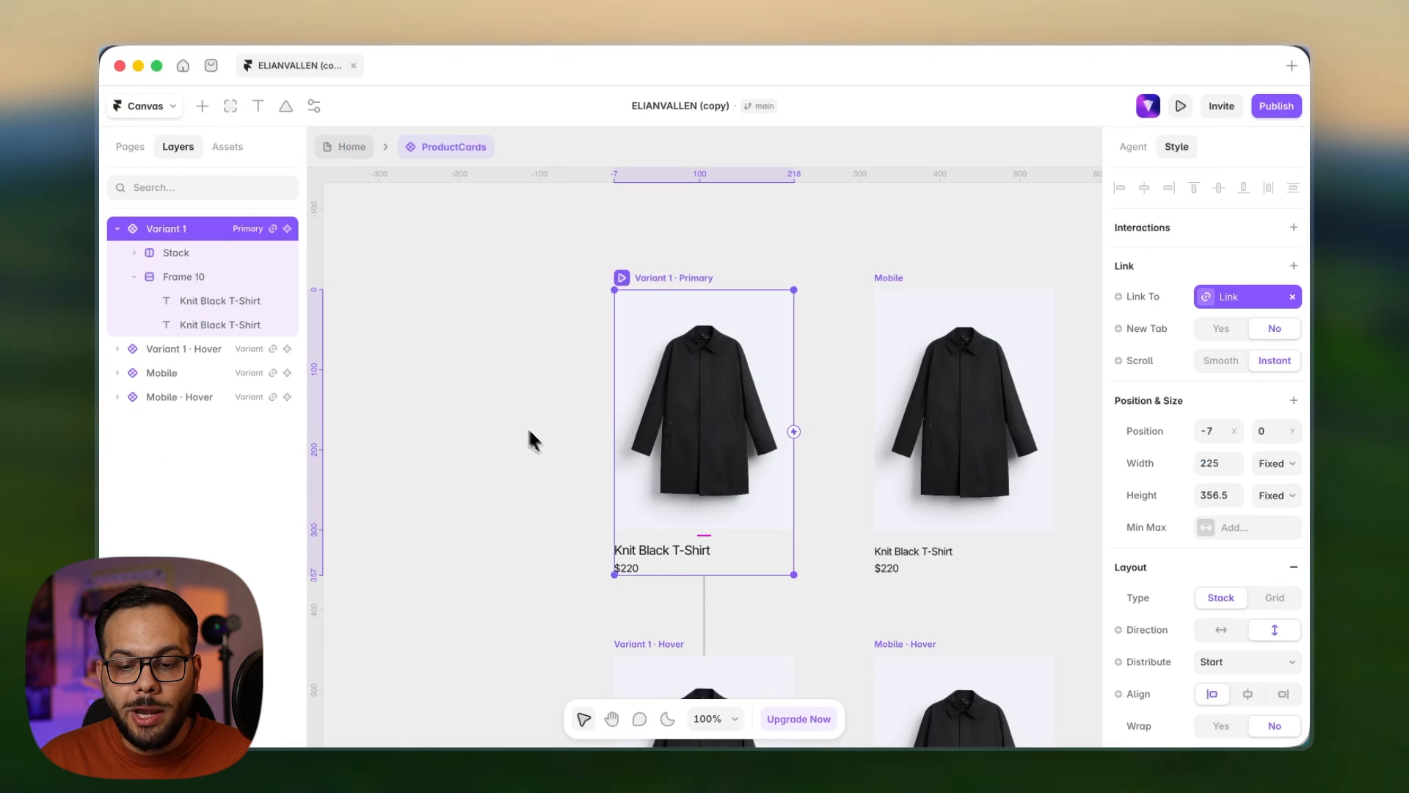
scroll(668, 562, up, 5)
click(570, 580)
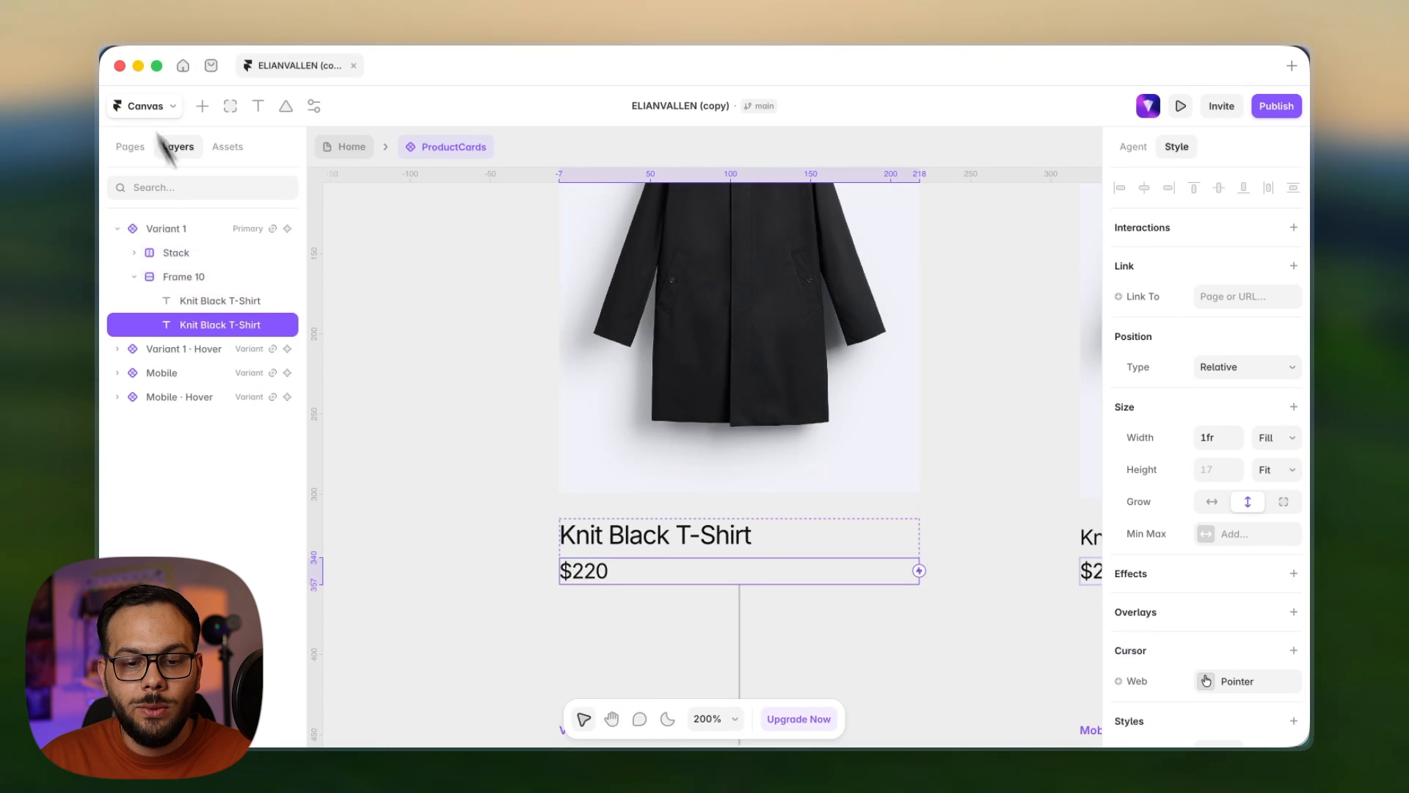
click(144, 106)
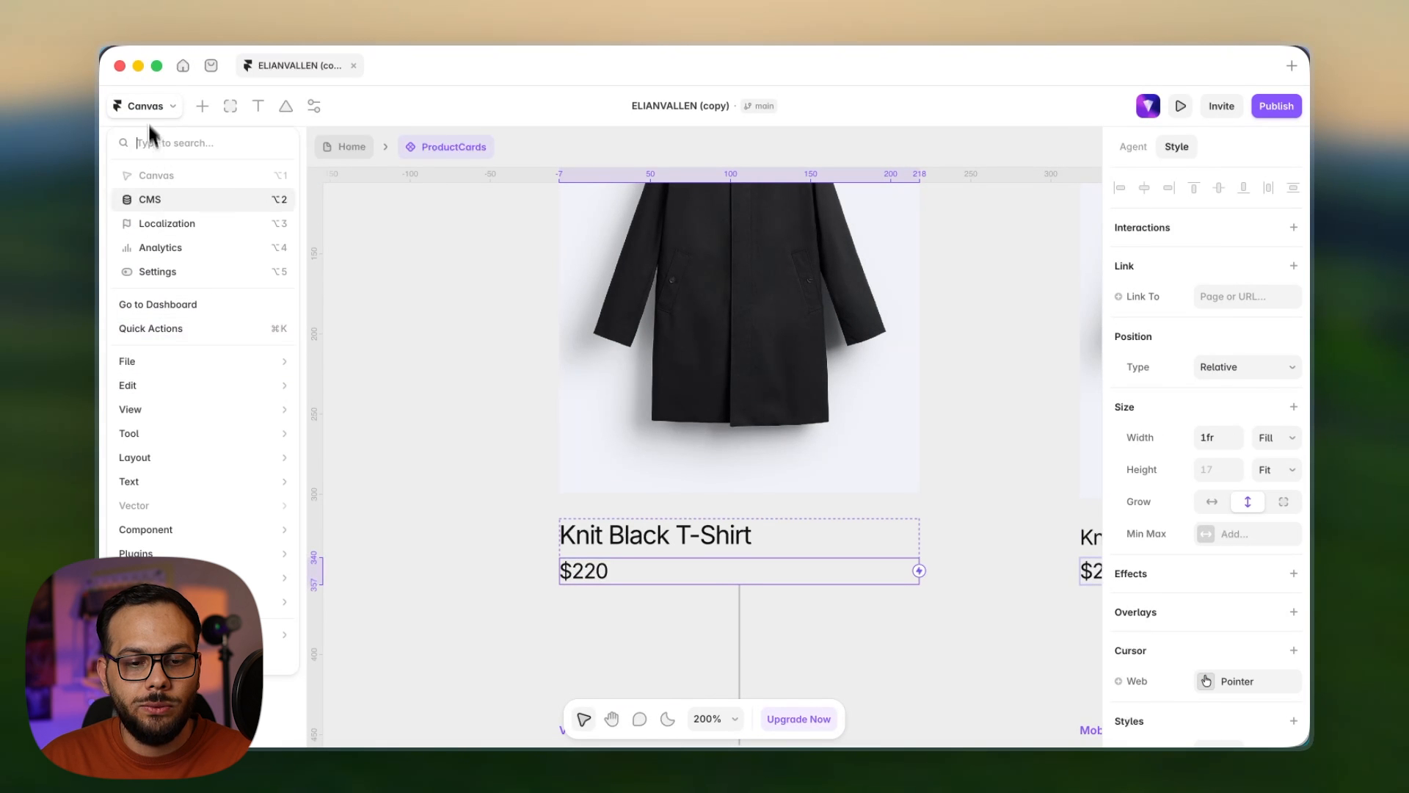
mouse_move(206, 553)
click(339, 580)
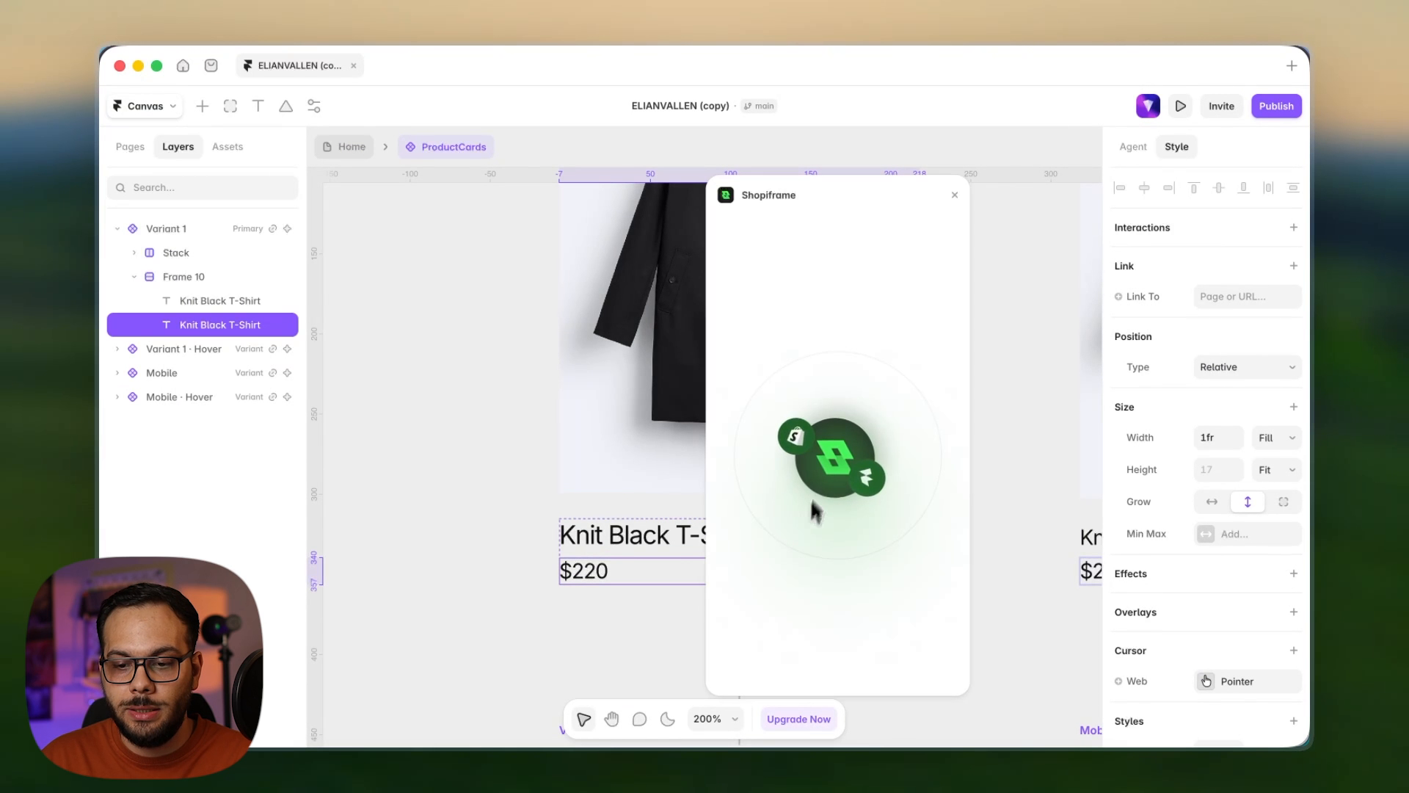
- Insert Shopiframe's Price product component below the title in Frame 10 and delete the static $220 text
click(806, 425)
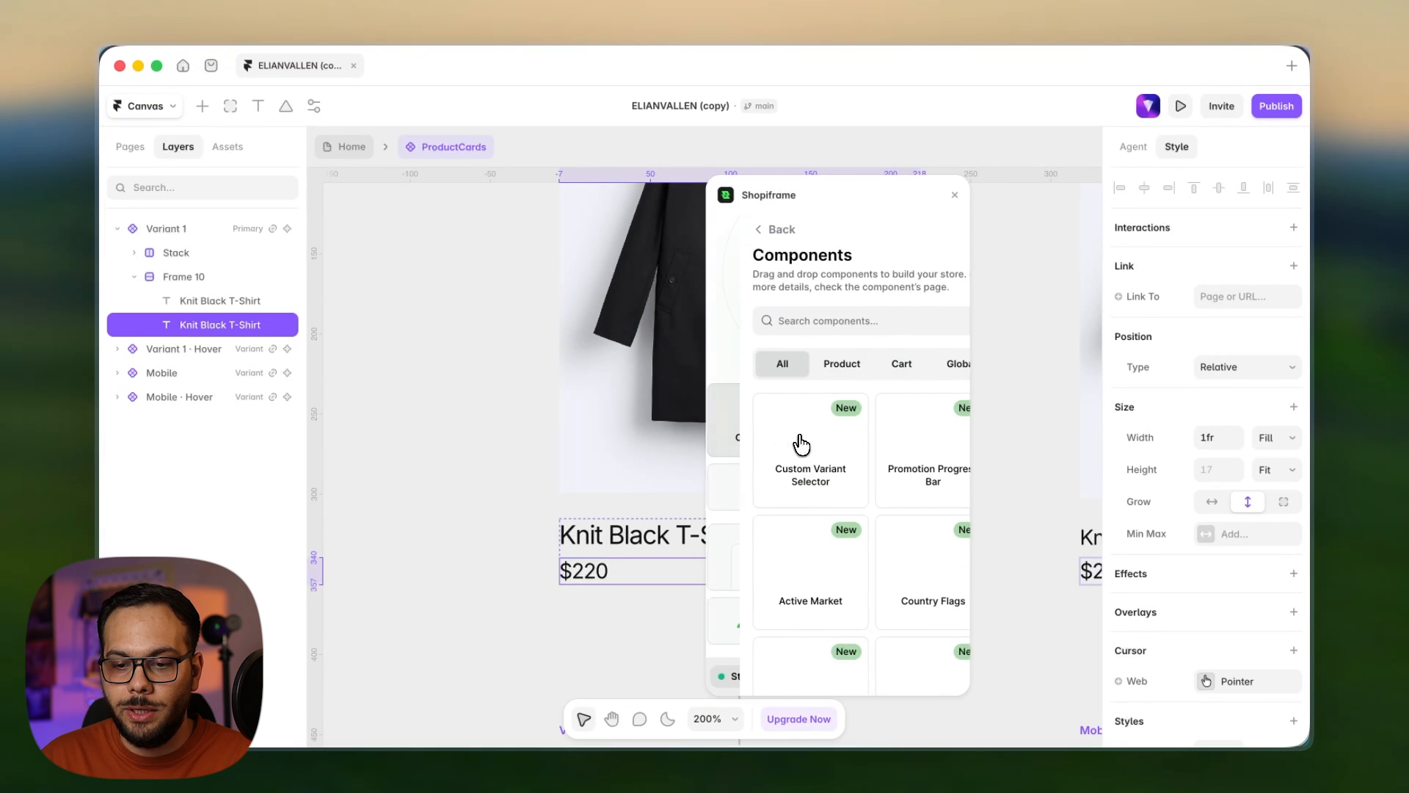
click(819, 367)
scroll(892, 352, down, 5)
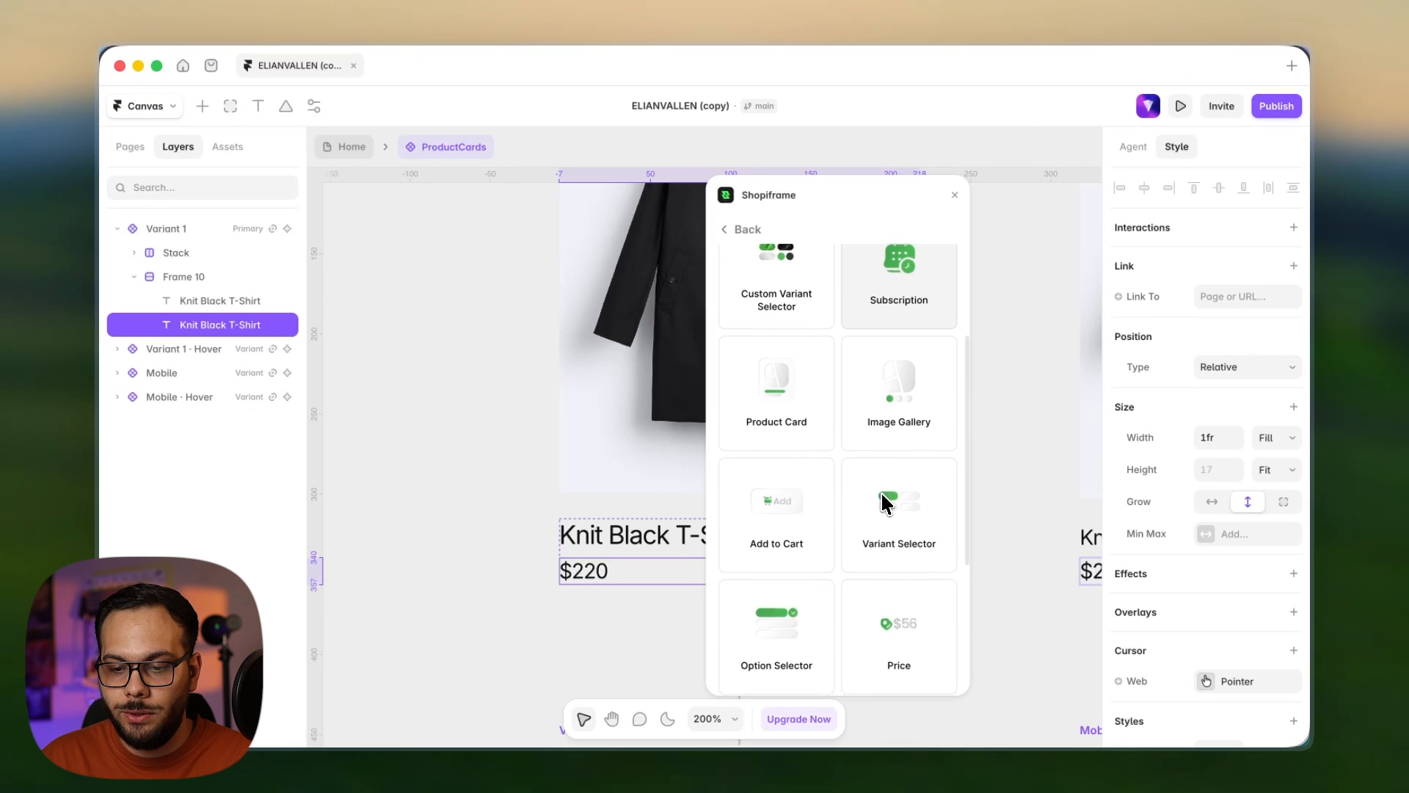
drag(888, 610, 621, 565)
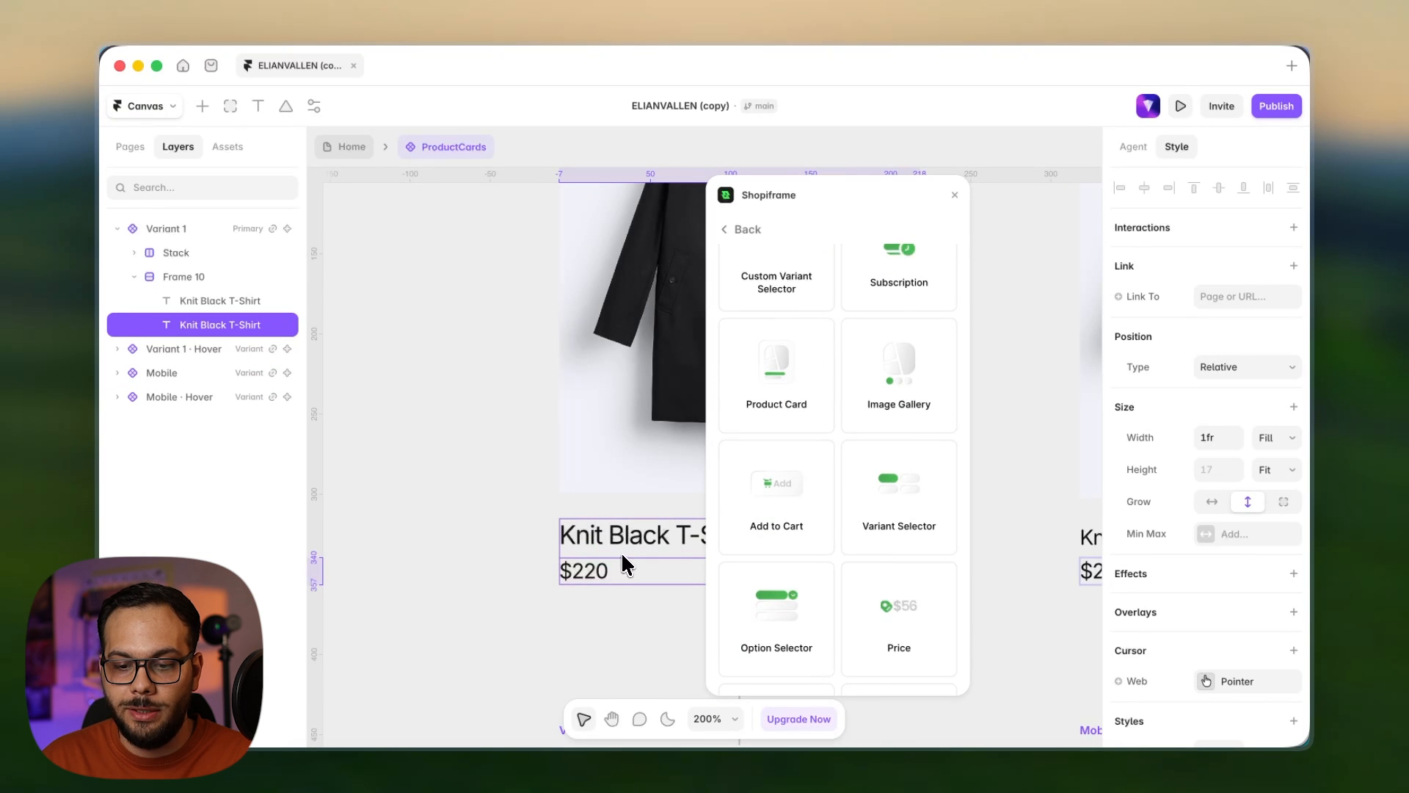
click(954, 197)
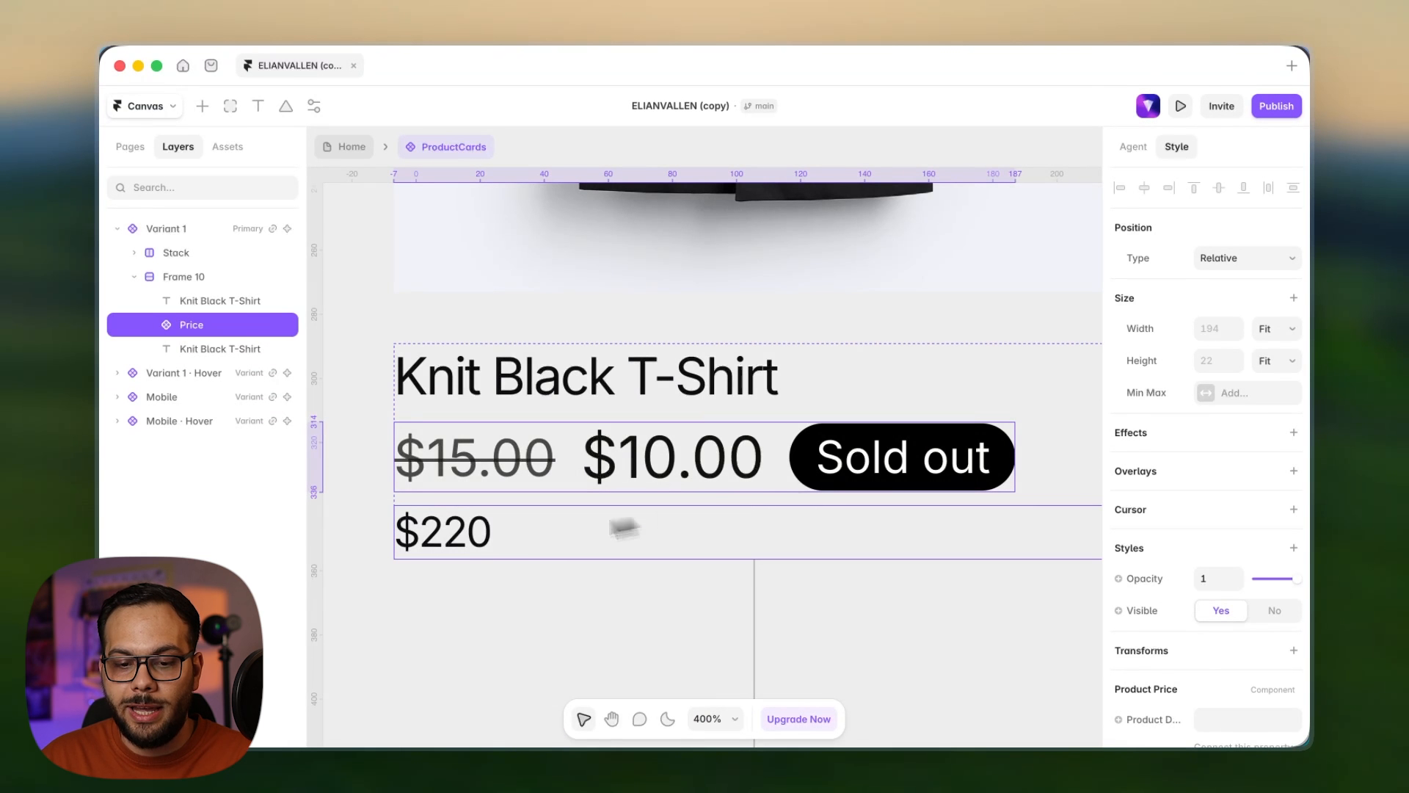
click(470, 550)
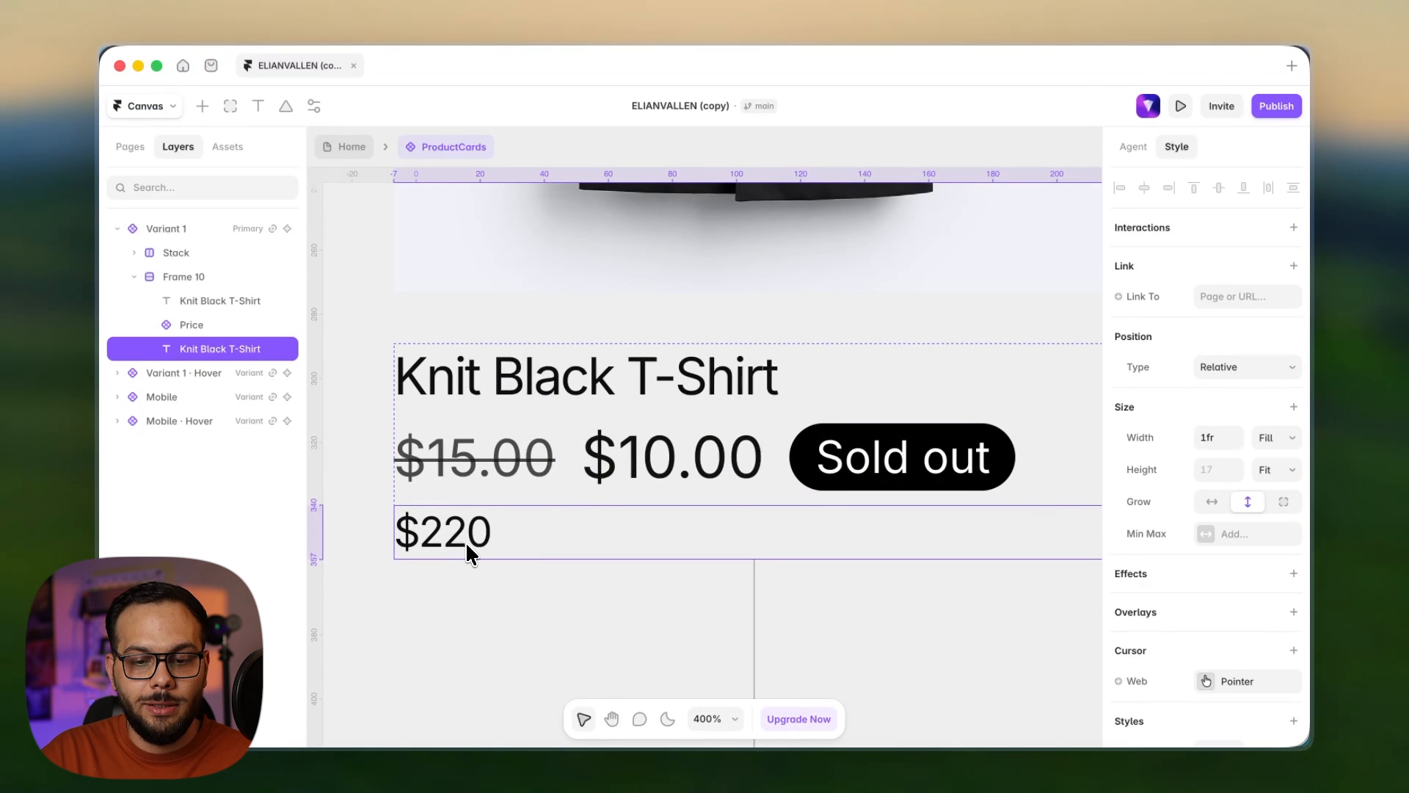
key(BackSpace)
- Create a component variable named Product Data for the Price component's product data property
click(492, 547)
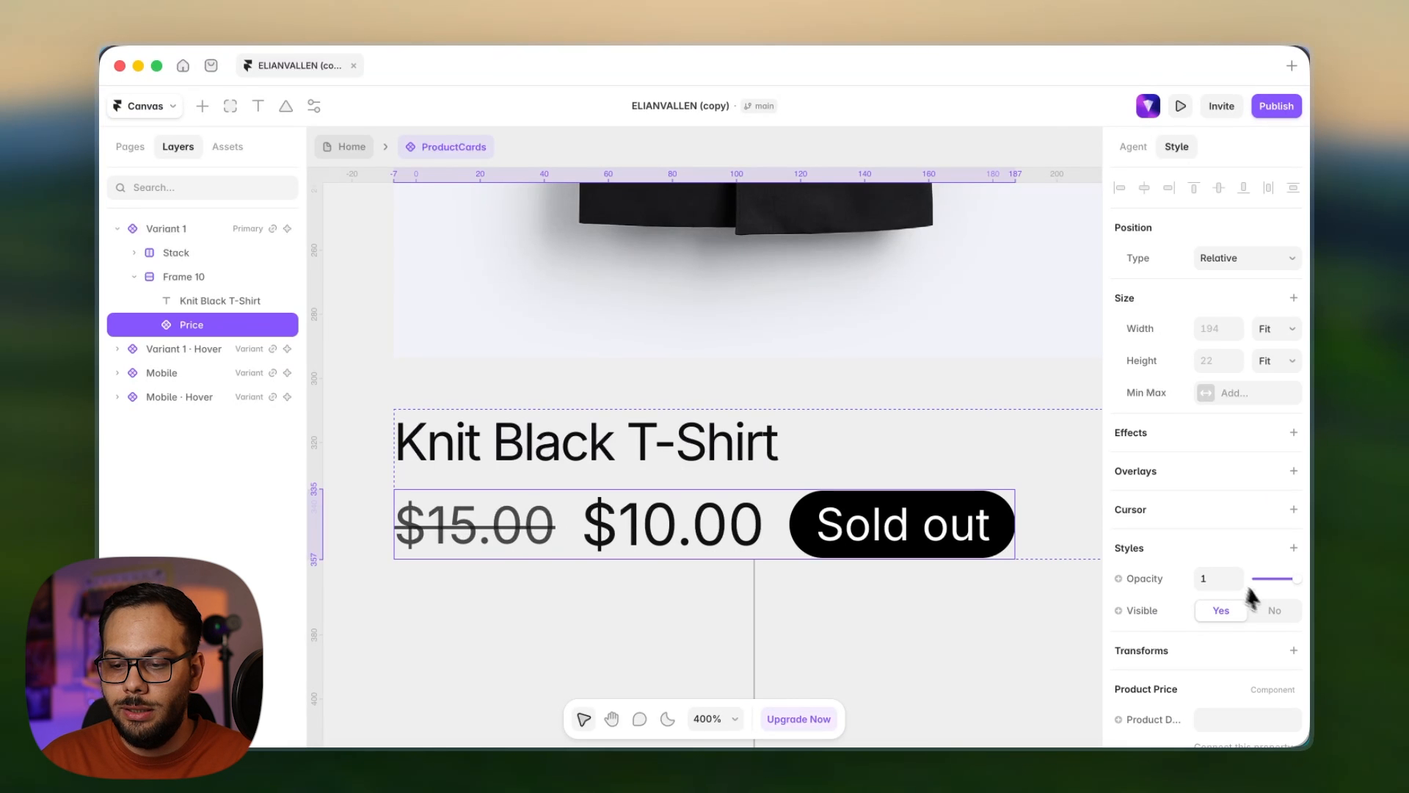
scroll(1138, 600, down, 3)
scroll(1149, 514, down, 2)
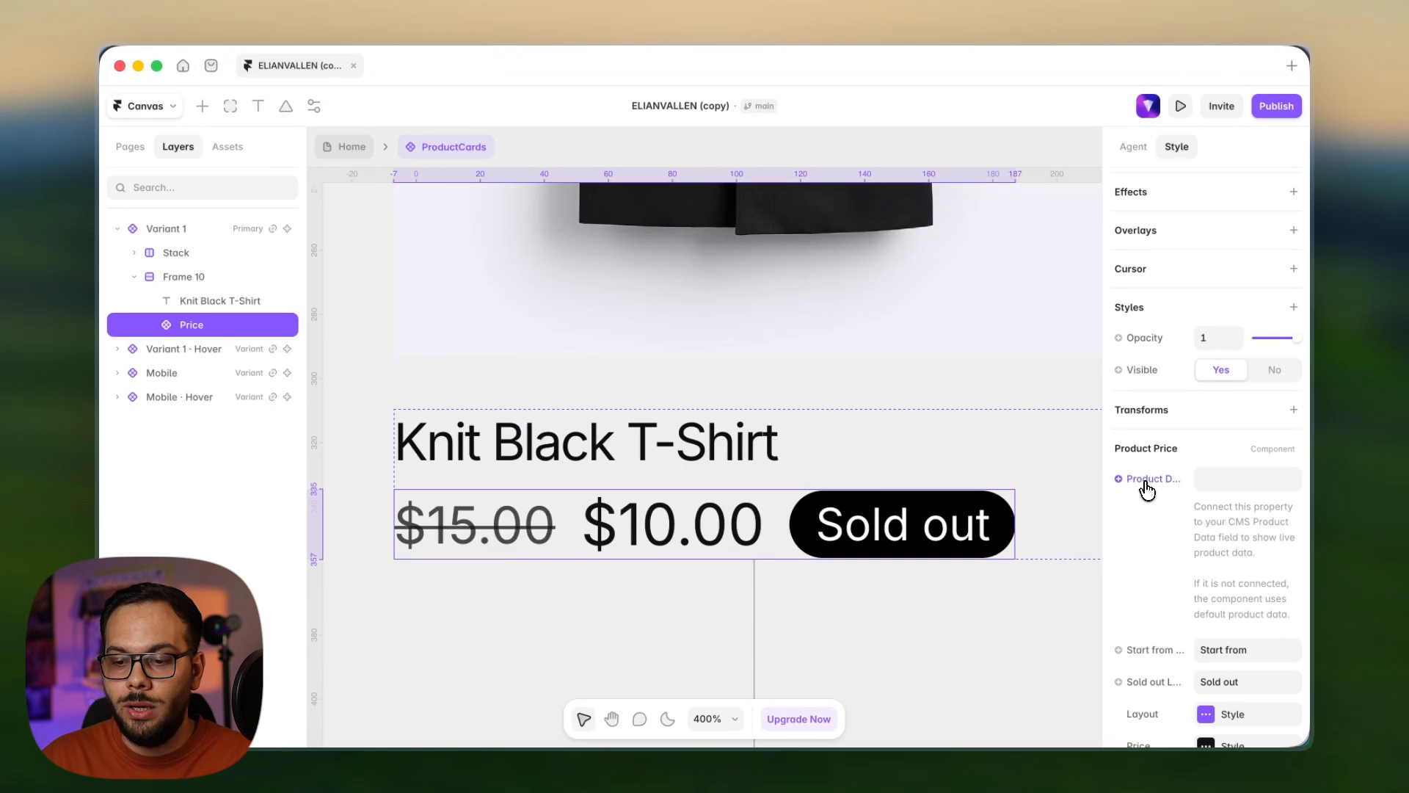
click(1148, 481)
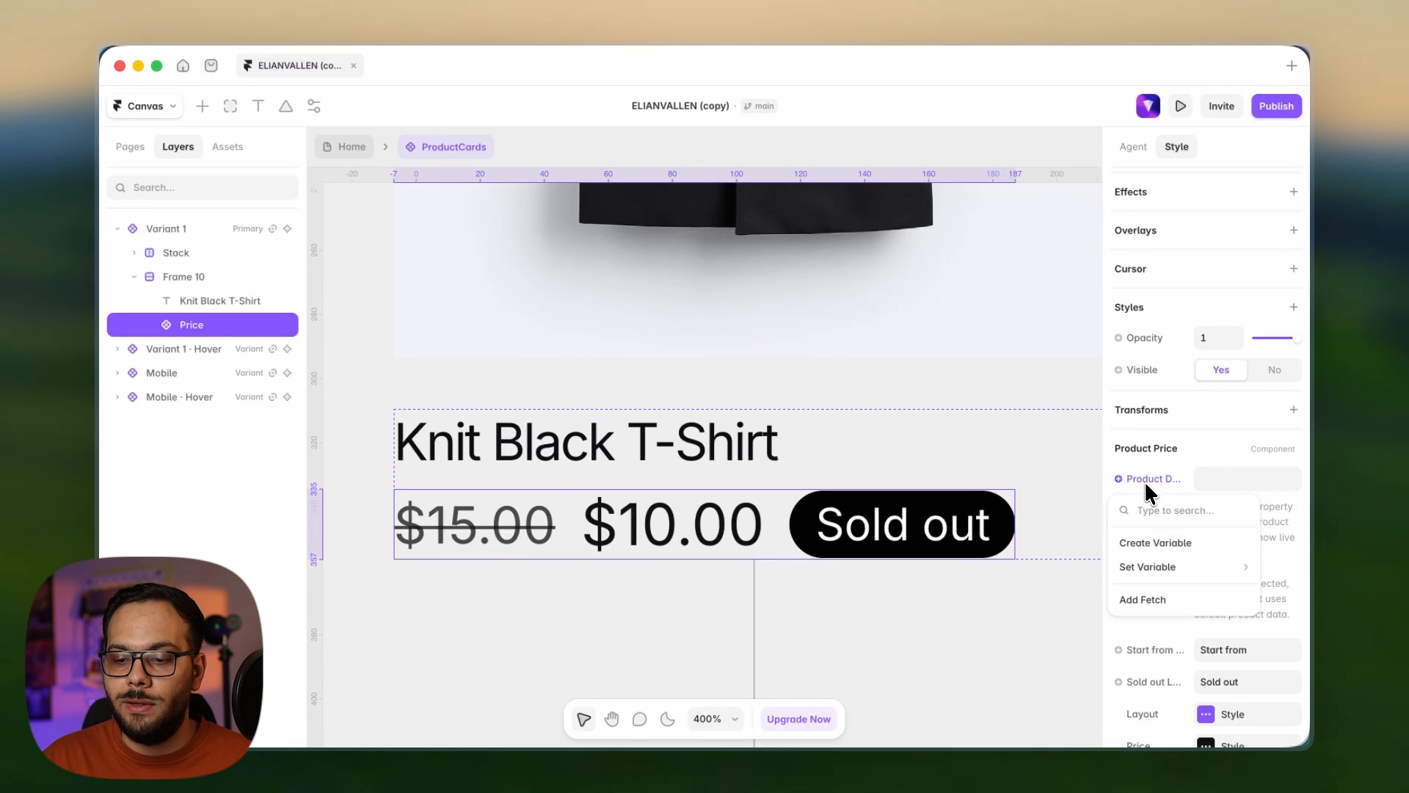
mouse_move(1155, 573)
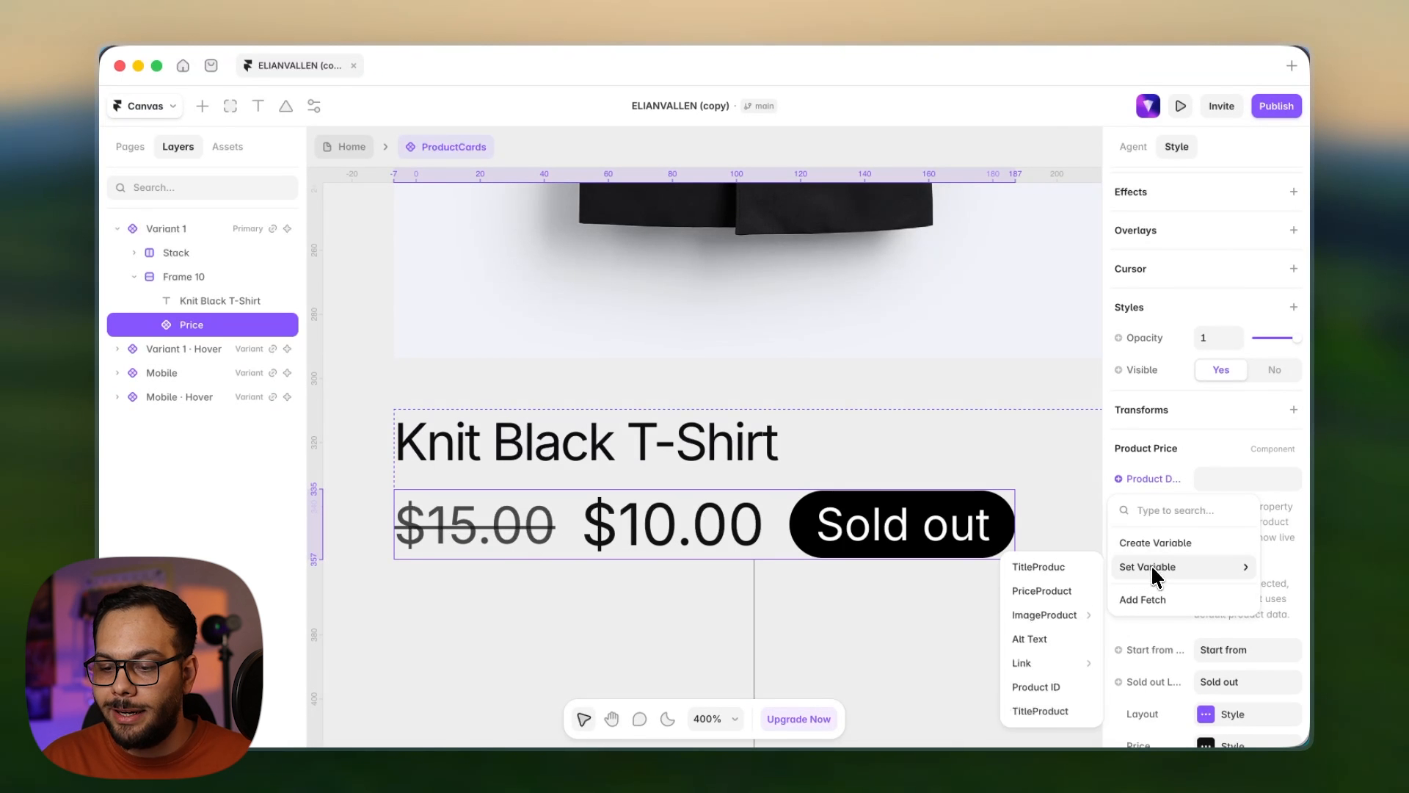
click(1154, 484)
click(1155, 485)
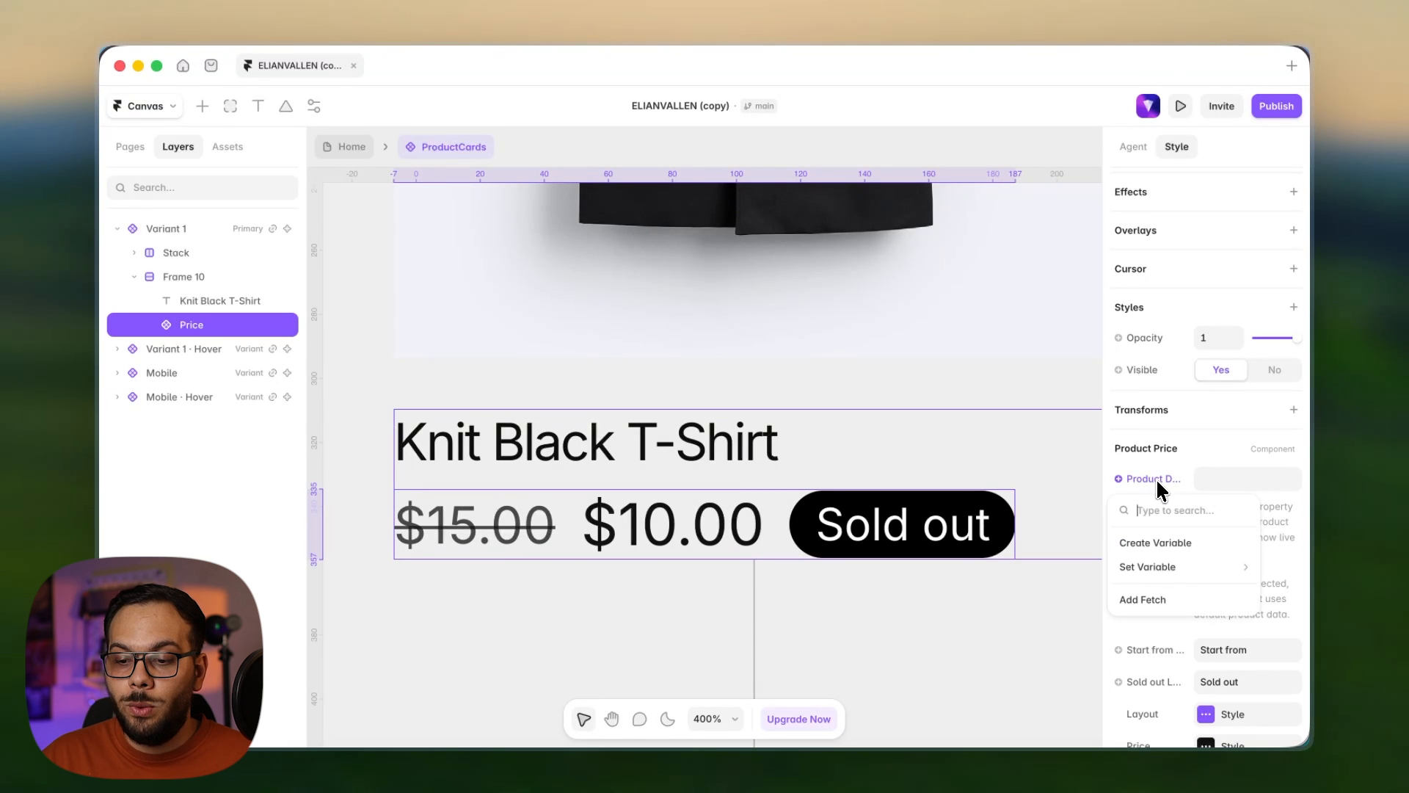
click(1173, 543)
click(1006, 309)
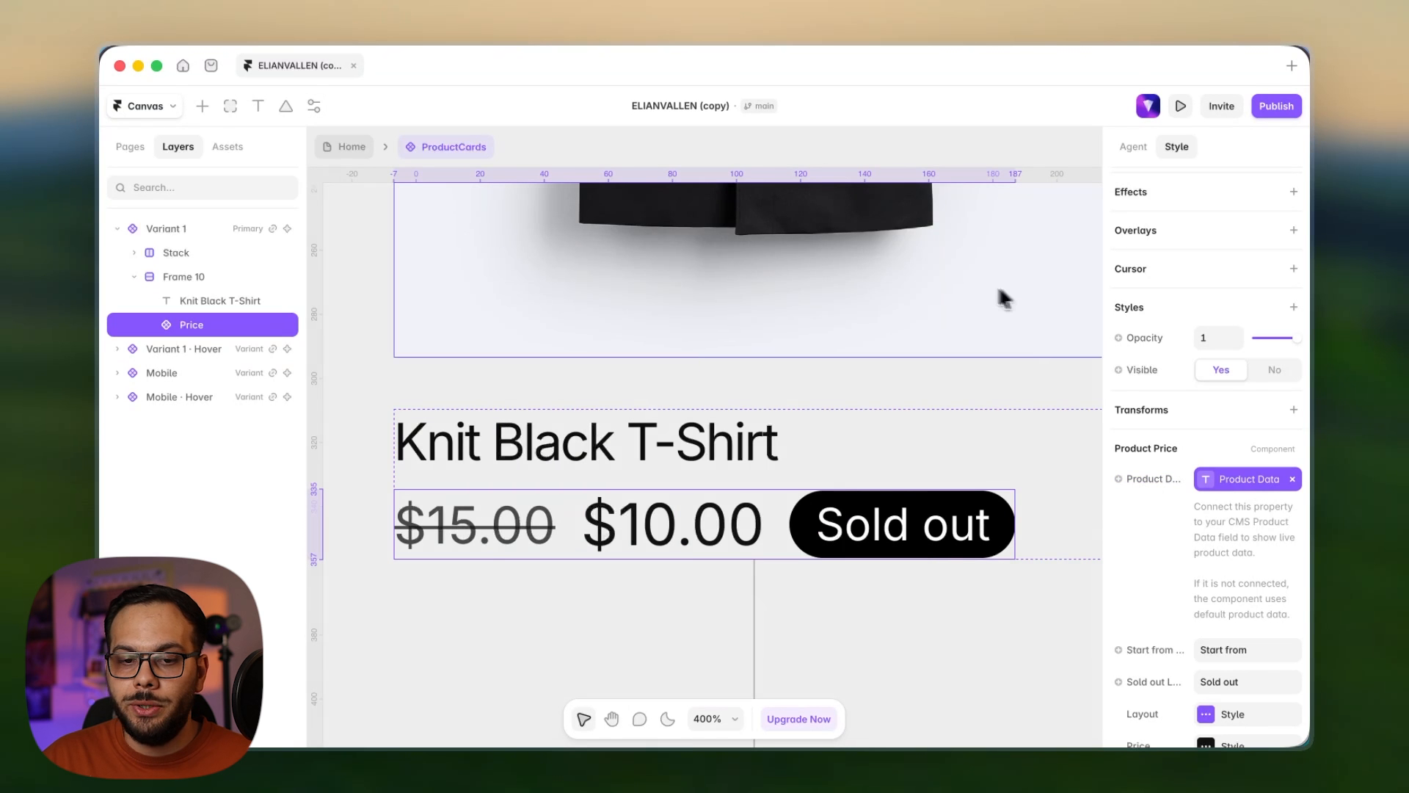
- Return to the Home page and bind the product card's Product Data property to the CMS Product Data field
click(348, 150)
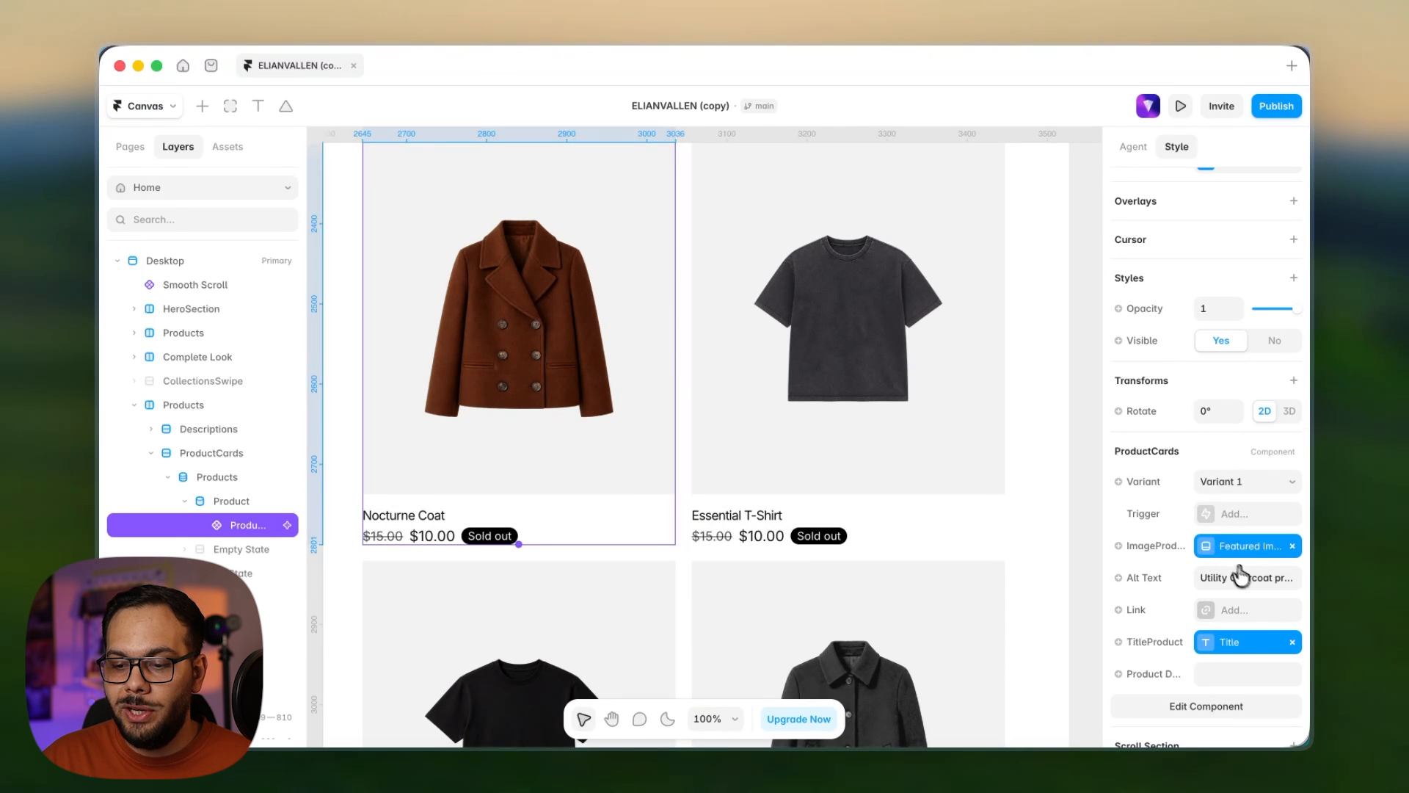
click(1184, 668)
mouse_move(1171, 631)
mouse_move(1051, 285)
click(1046, 232)
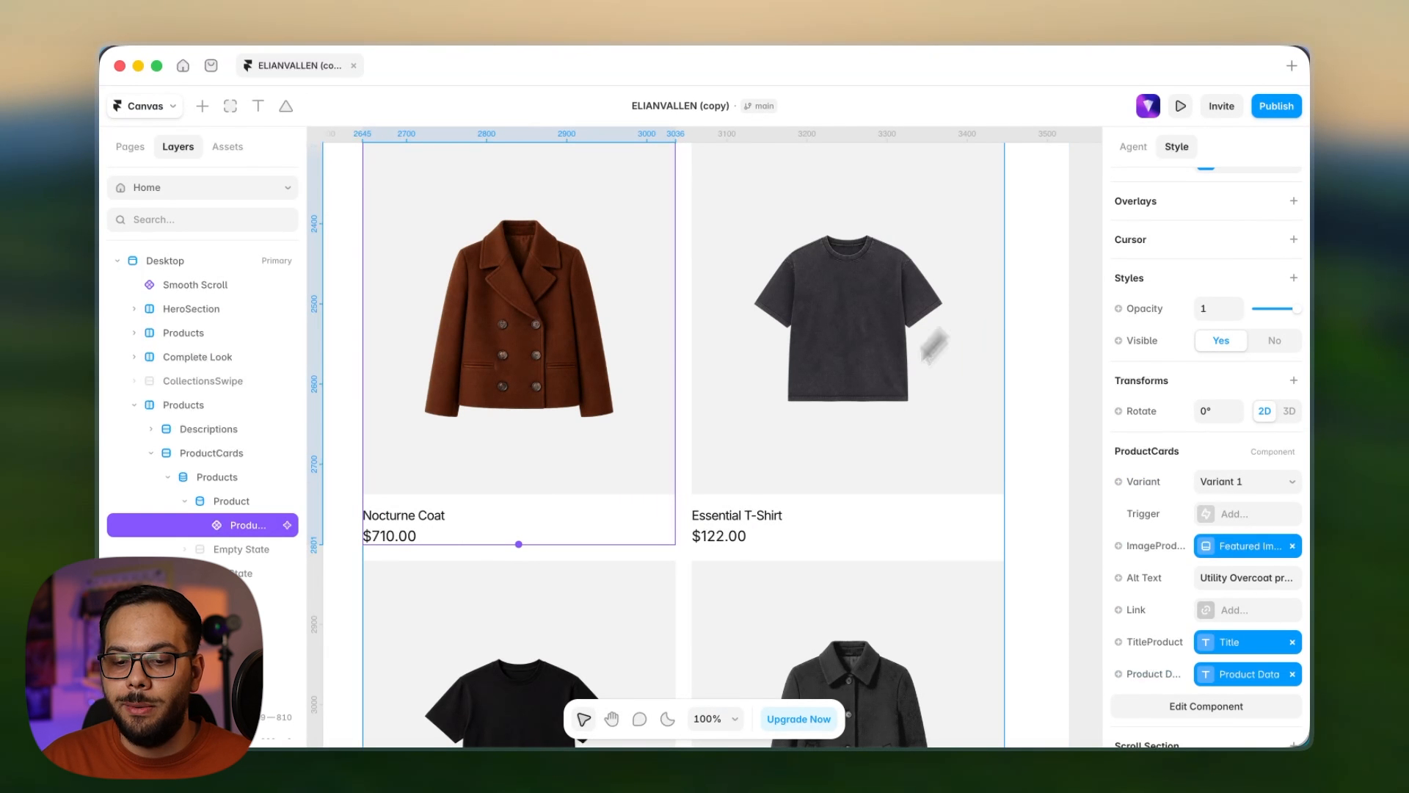
- Open the ProductCards component, set the Price component's price font size to 17 in the primary variant, and return to the Home page
scroll(716, 584, down, 10)
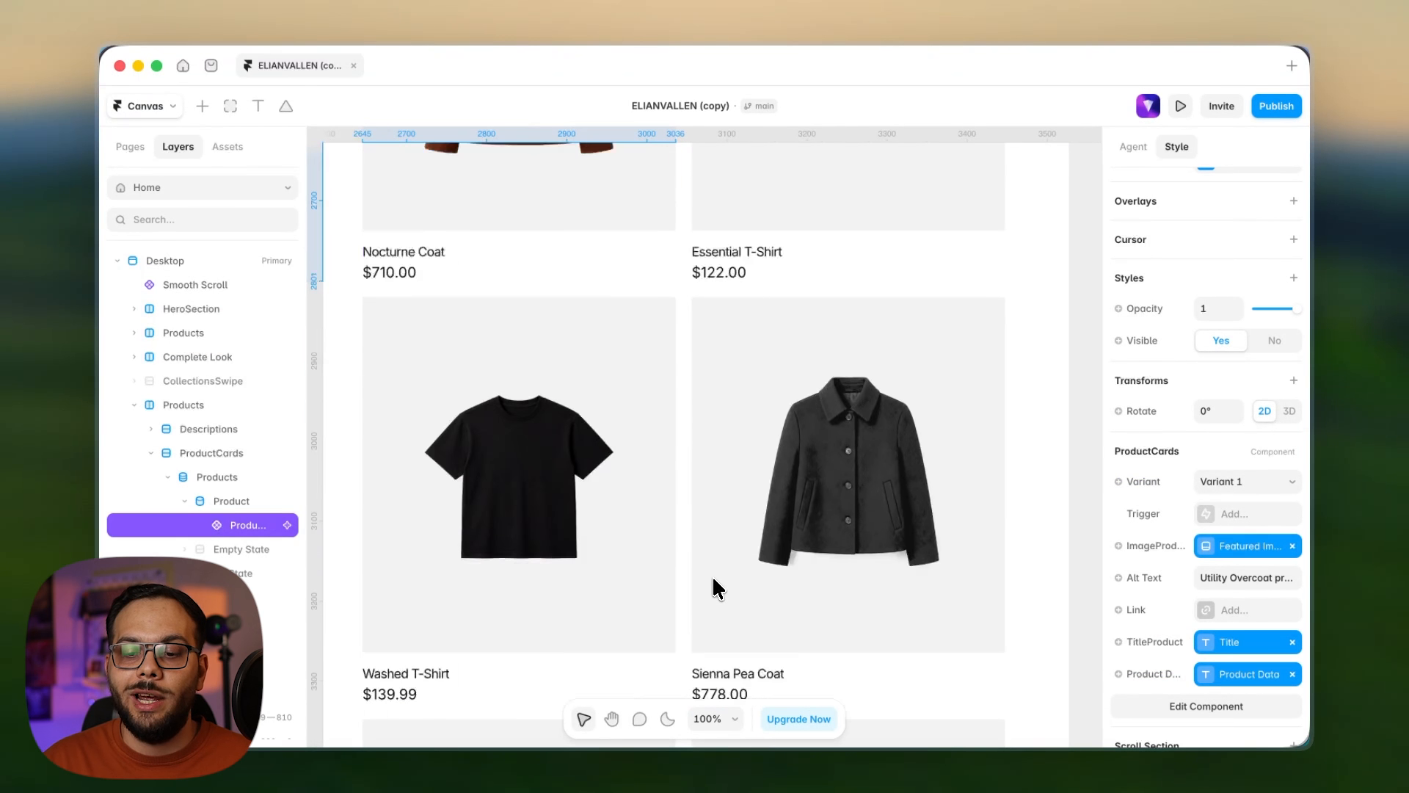
scroll(712, 576, up, 10)
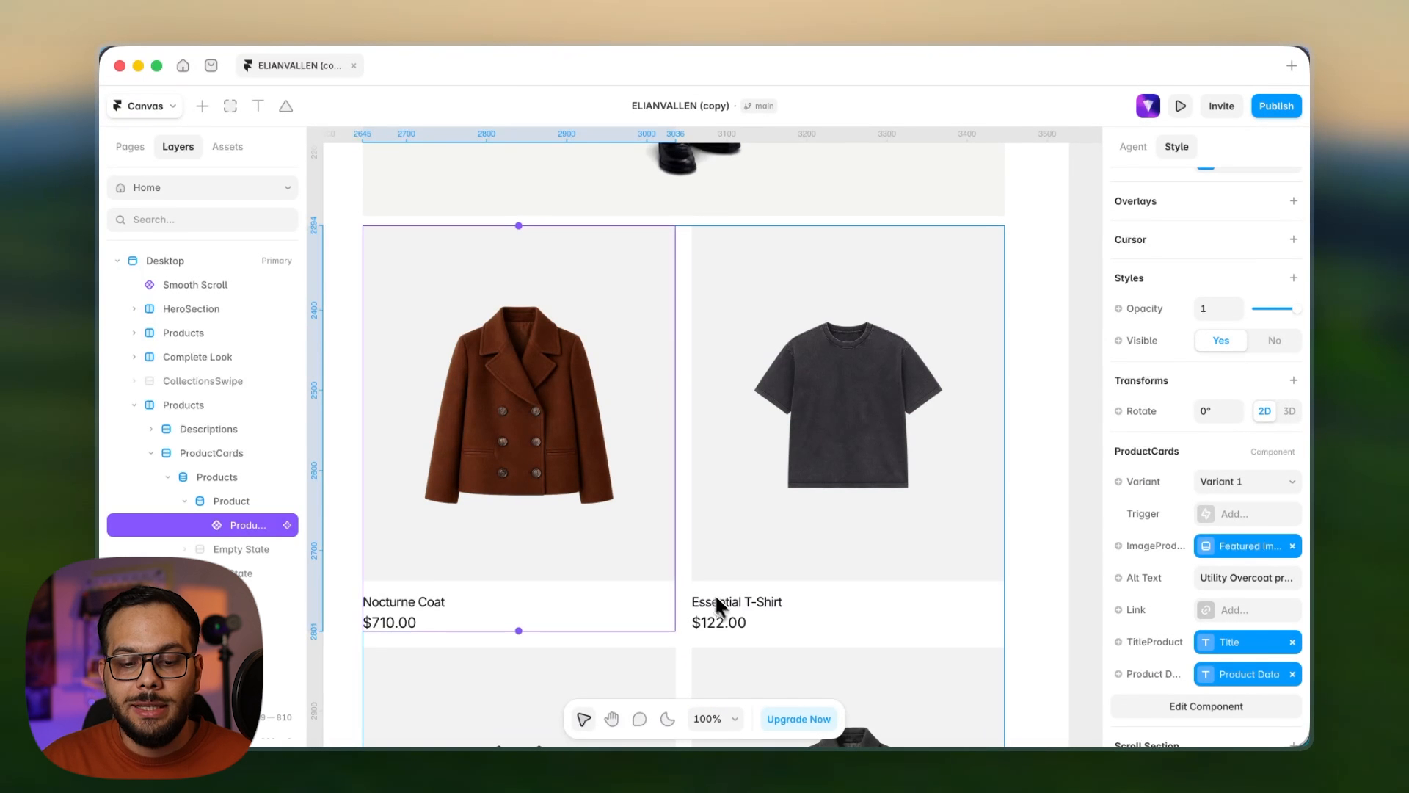
double_click(587, 494)
click(662, 570)
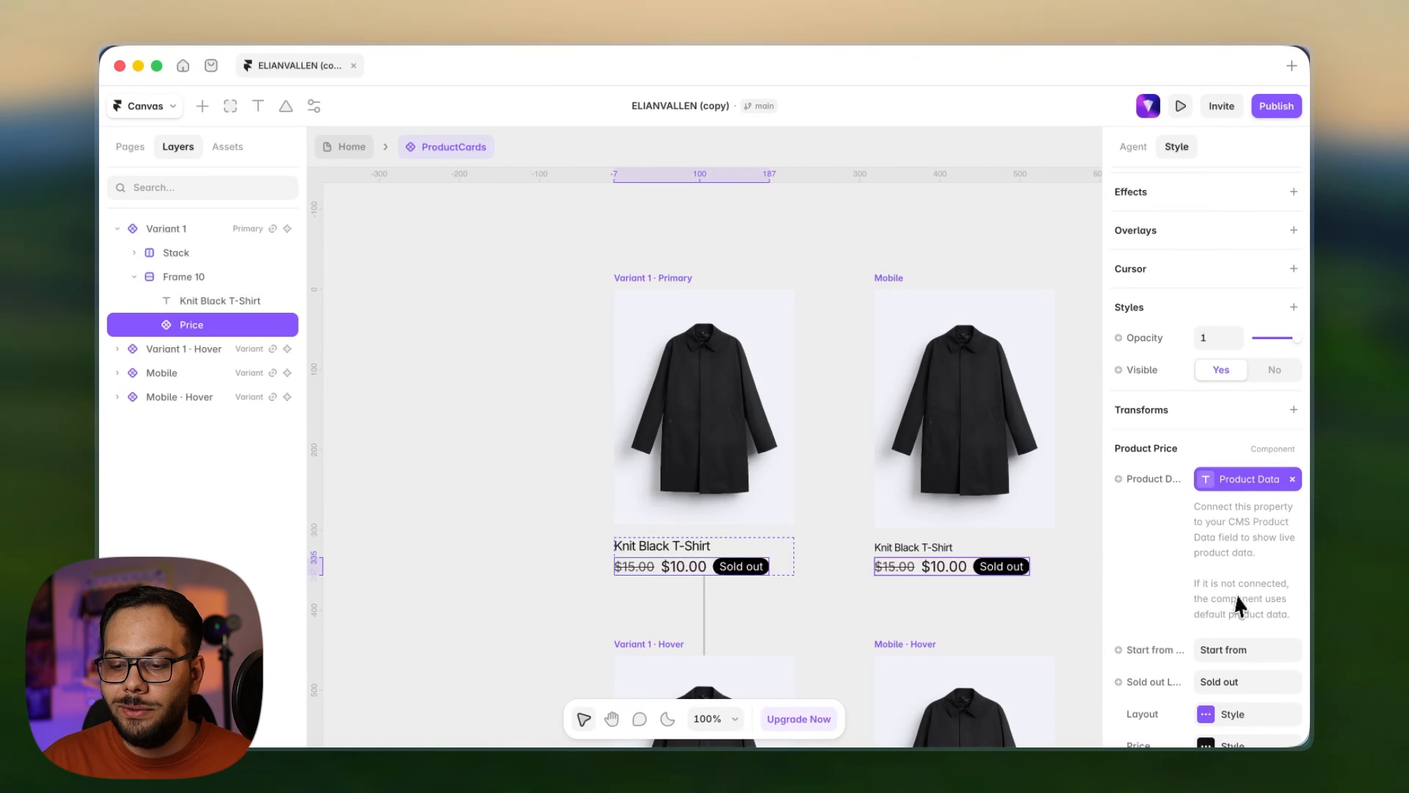
scroll(1222, 550, down, 3)
click(1208, 515)
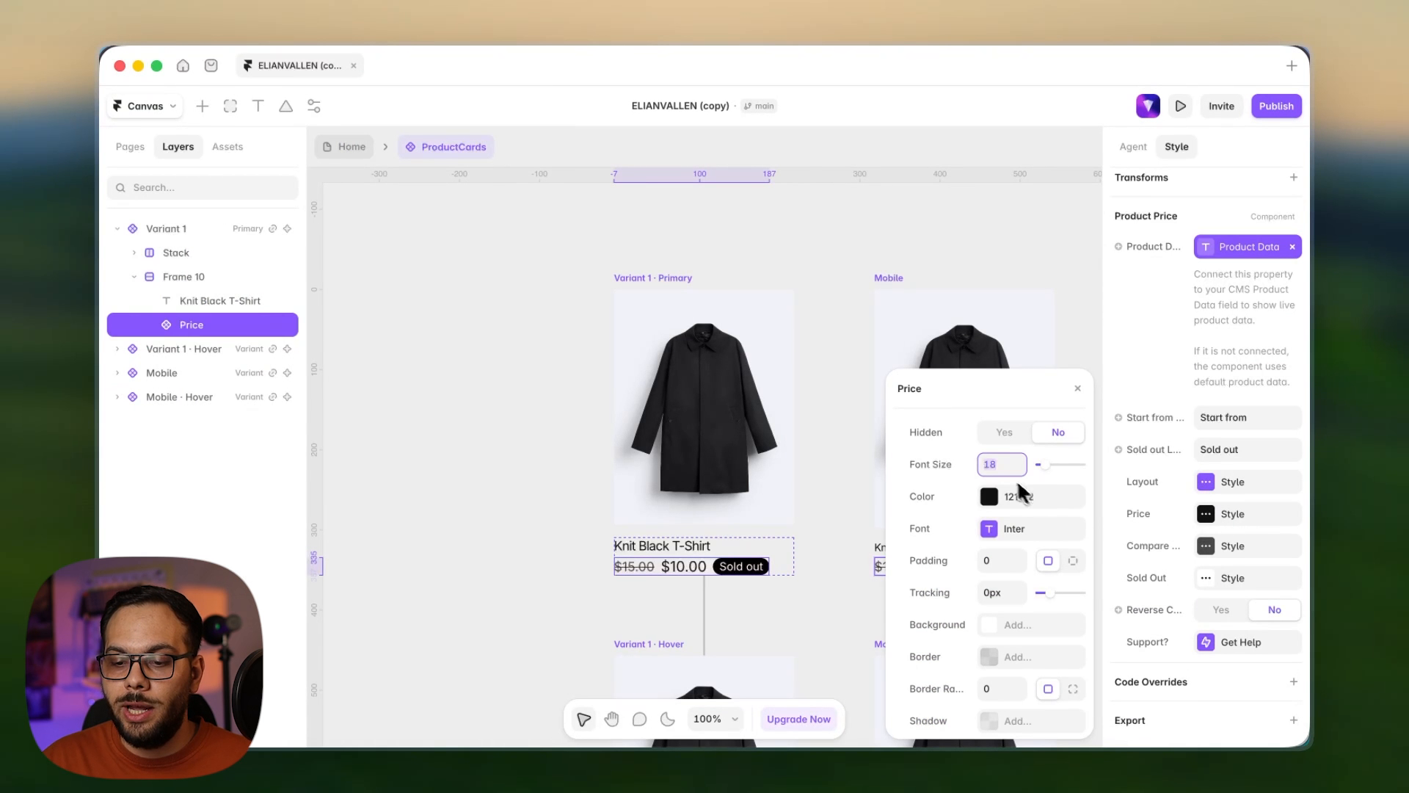
text(17)
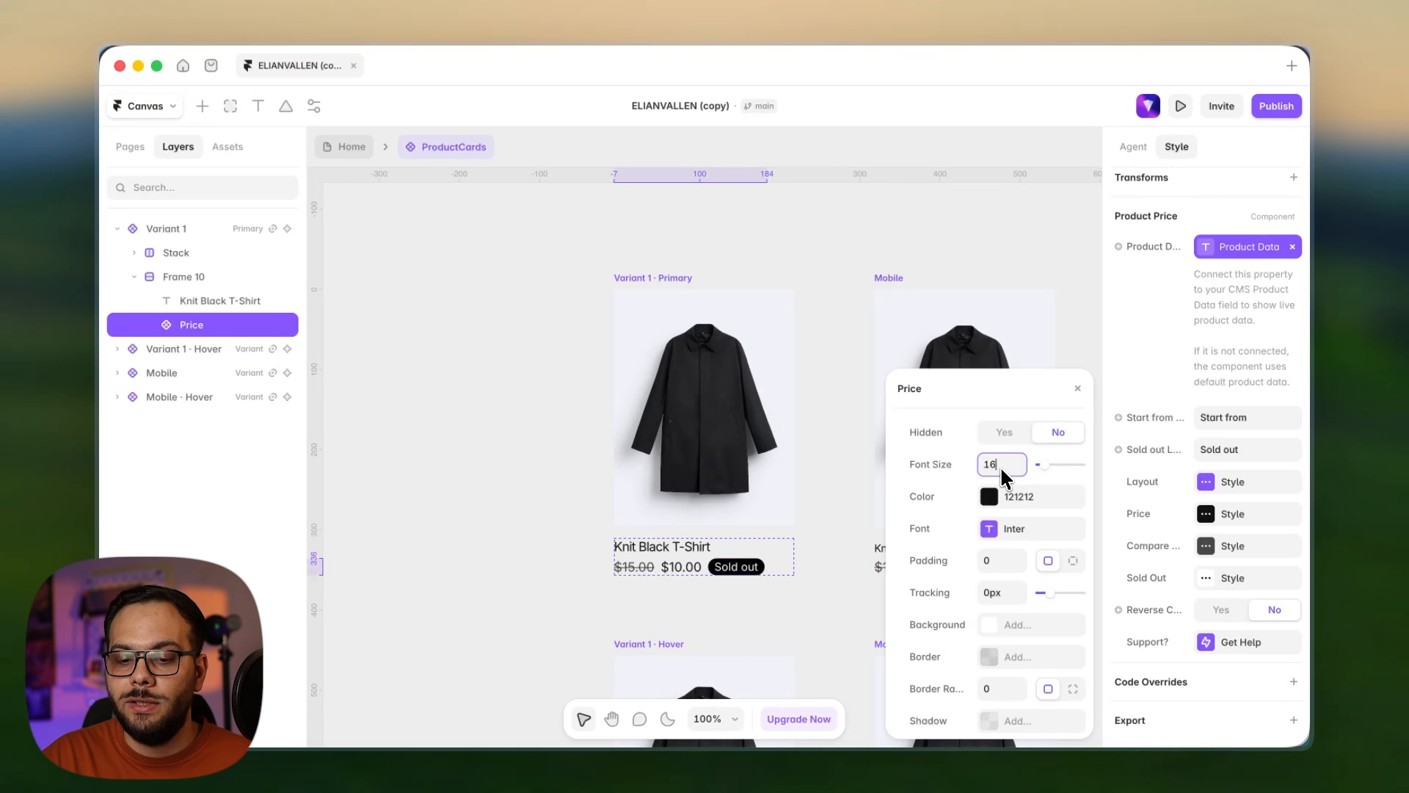
key(Up)
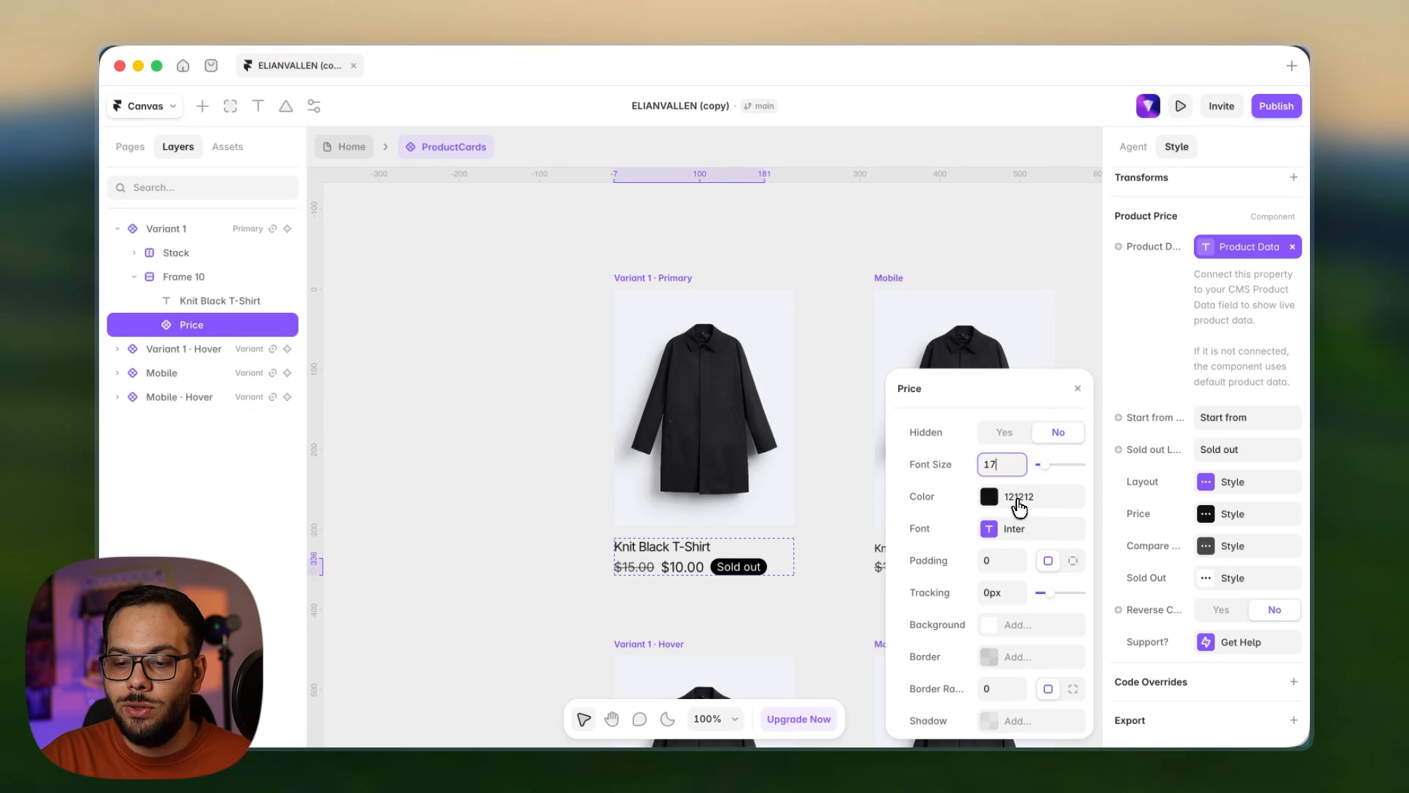
click(1017, 498)
click(902, 381)
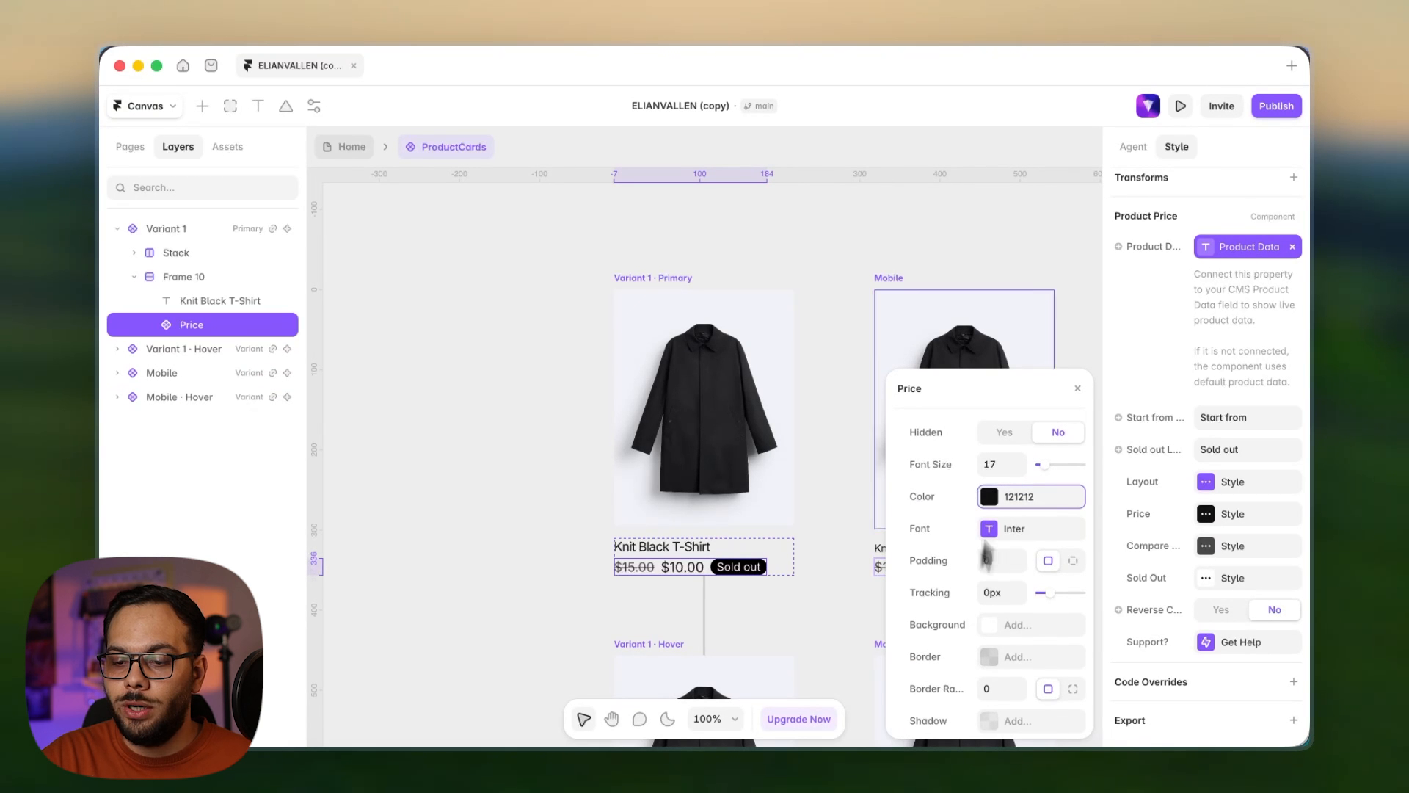
click(1077, 389)
click(360, 147)
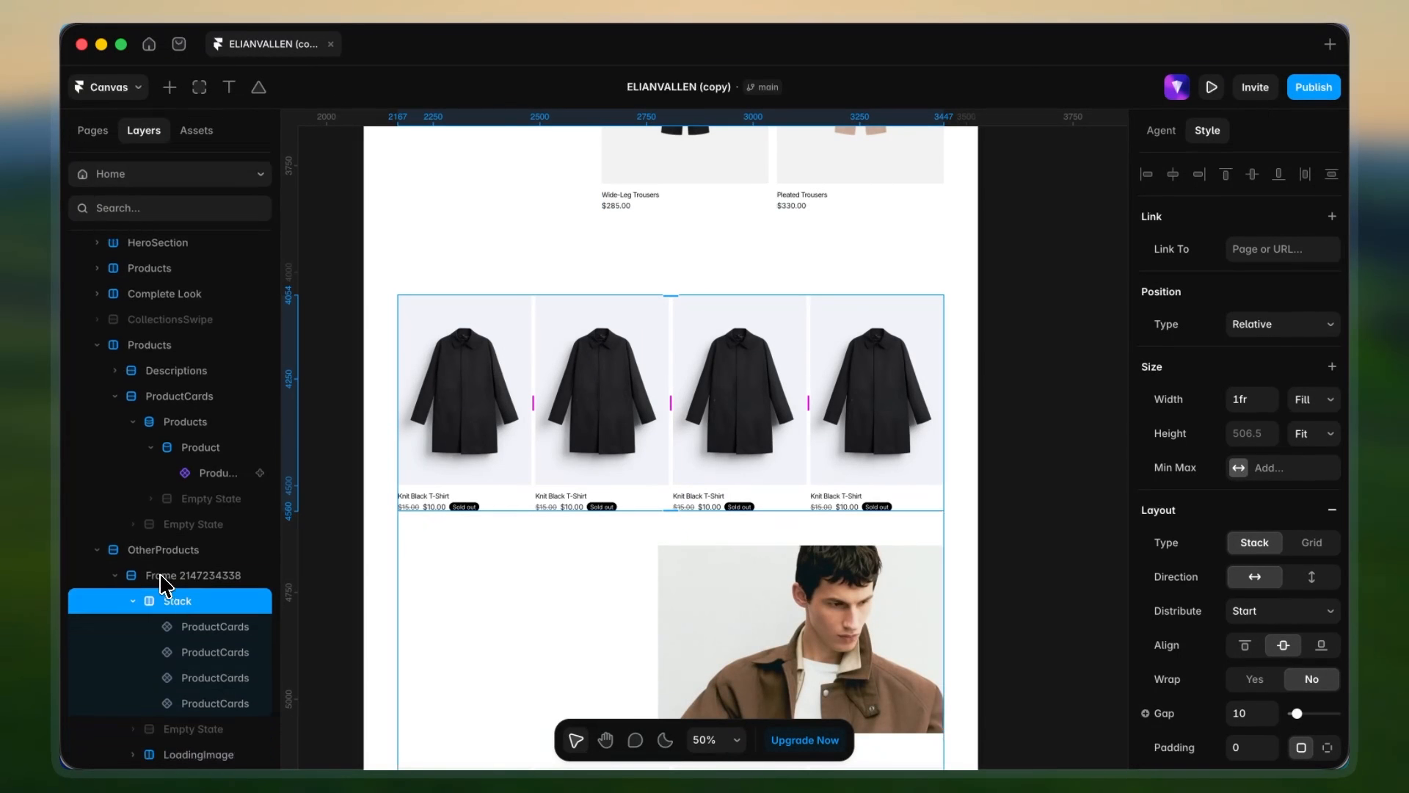
- Replace the static card Stack in the OtherProducts section with a Products collection list containing a ProductCards instance
click(169, 87)
drag(220, 213, 539, 360)
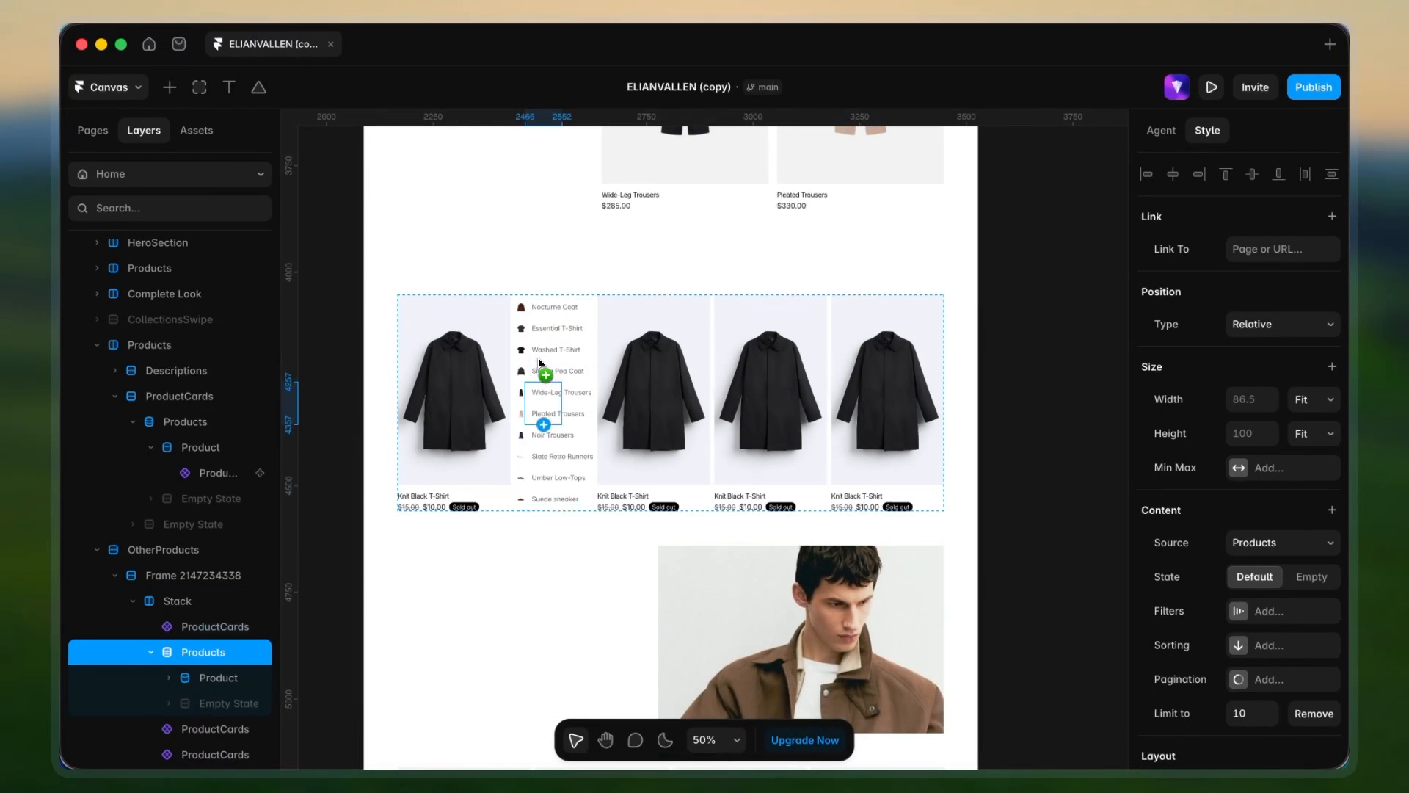
drag(213, 703, 201, 629)
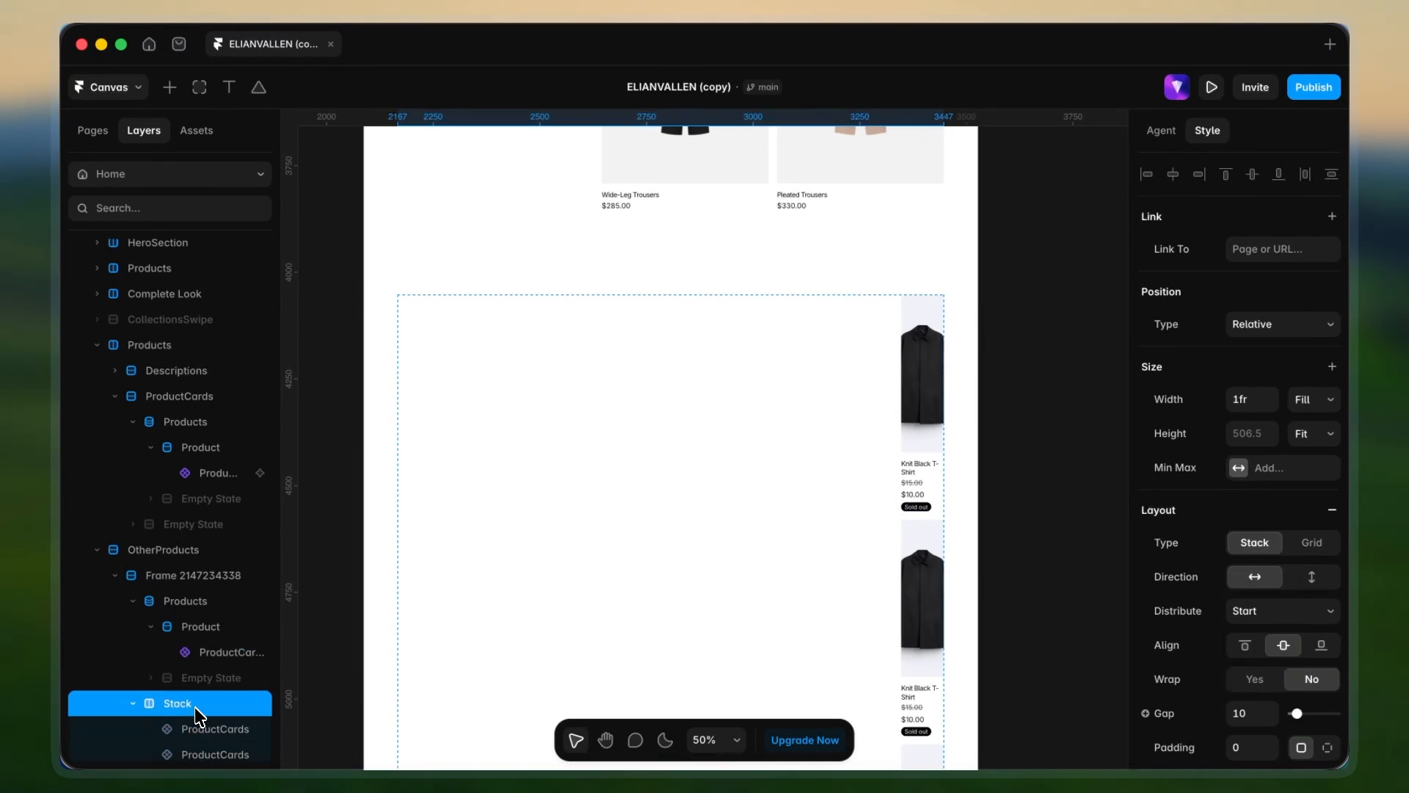
click(195, 700)
key(Delete)
- Set the new Products list, its Product item and the nested ProductCards instance to Fill width
click(193, 601)
click(1299, 402)
click(1299, 378)
click(229, 629)
click(1311, 401)
click(226, 652)
click(1312, 324)
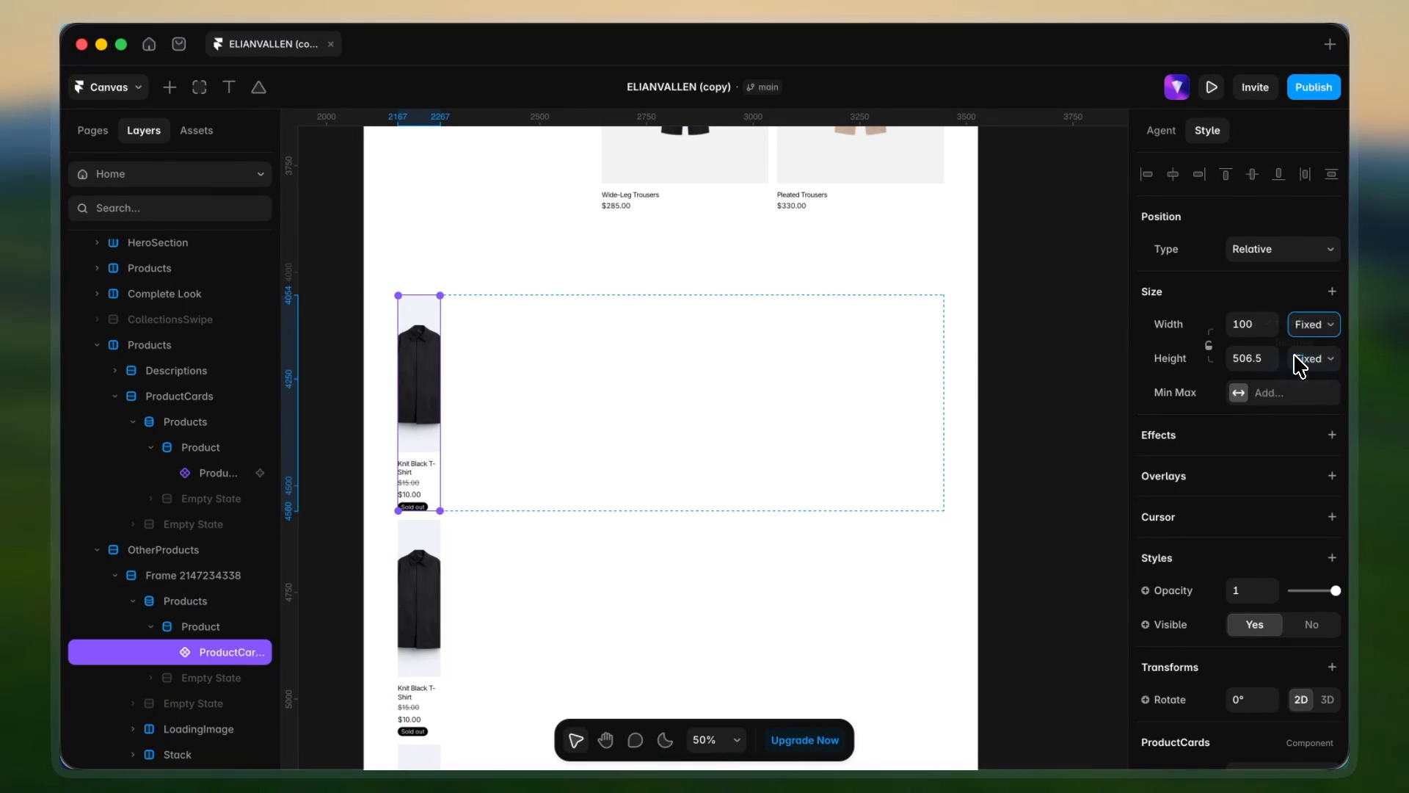
click(1303, 364)
- Change the OtherProducts collection list to a Grid layout with 4 columns
click(187, 601)
scroll(1241, 596, down, 3)
click(1311, 546)
double_click(1268, 609)
click(1269, 621)
click(1268, 611)
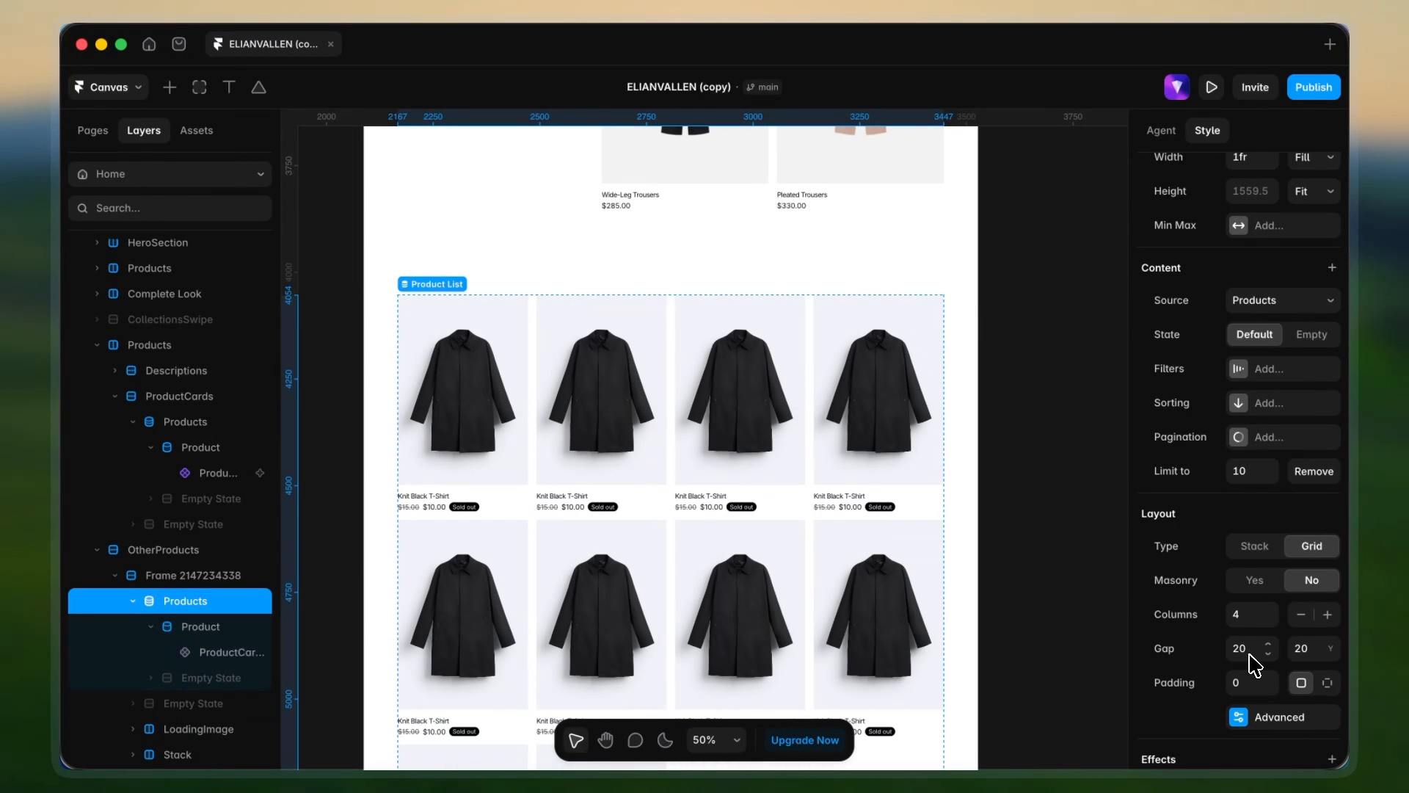
- Limit the OtherProducts collection list to 4 items
scroll(1196, 683, down, 3)
scroll(1239, 494, up, 3)
click(1251, 494)
key(Down)
key(Down)
key(Down)
key(Down)
key(Down)
key(Down)
scroll(1248, 507, down, 7)
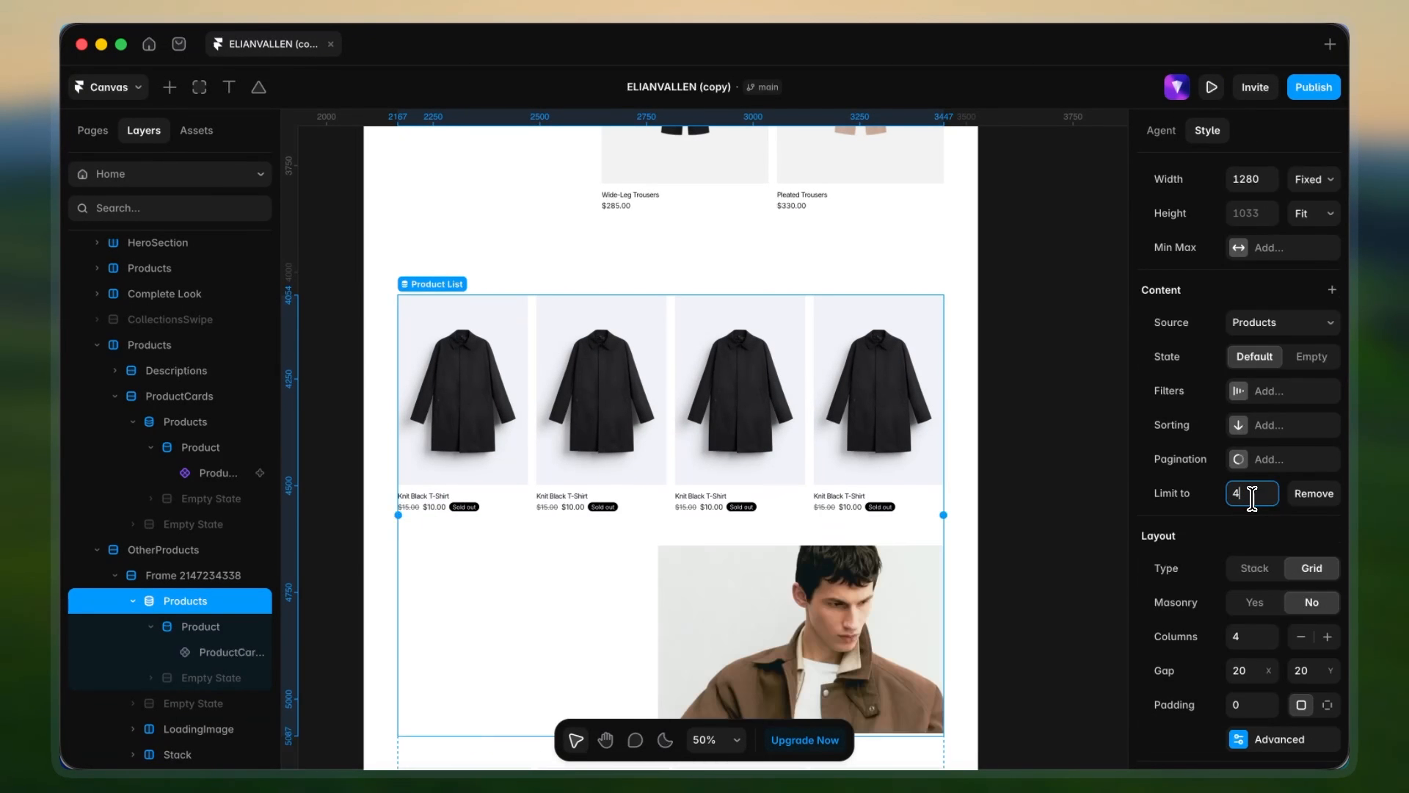
- Bind the OtherProducts card's image, title and product data properties to the matching fields of the Products collection
double_click(505, 401)
click(229, 652)
scroll(1213, 565, down, 10)
click(1147, 487)
mouse_move(1191, 520)
click(1069, 520)
click(1330, 556)
click(1147, 589)
mouse_move(1178, 683)
click(1036, 196)
click(1146, 623)
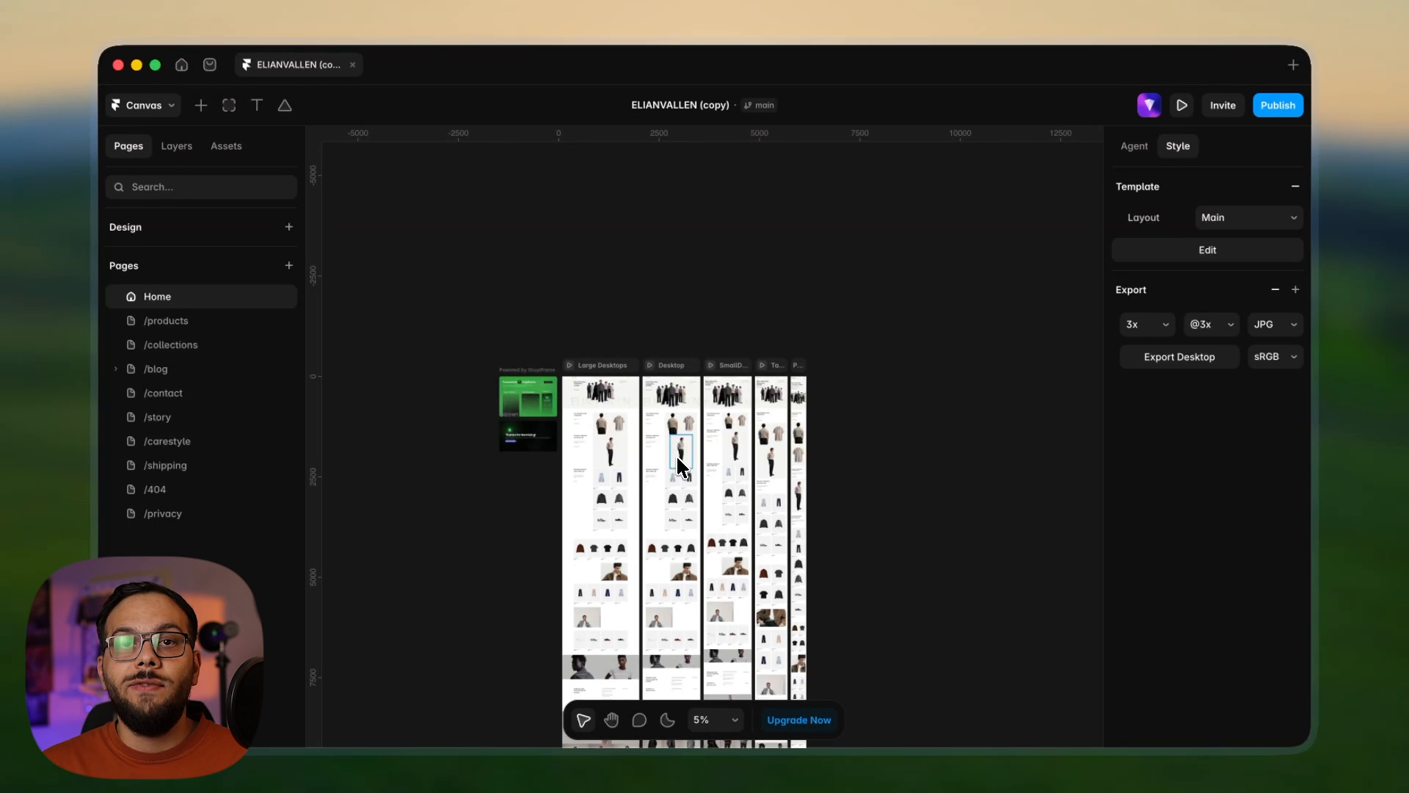
- Review the product sections down the Home page and open the /products page
scroll(676, 462, up, 5)
scroll(679, 507, down, 15)
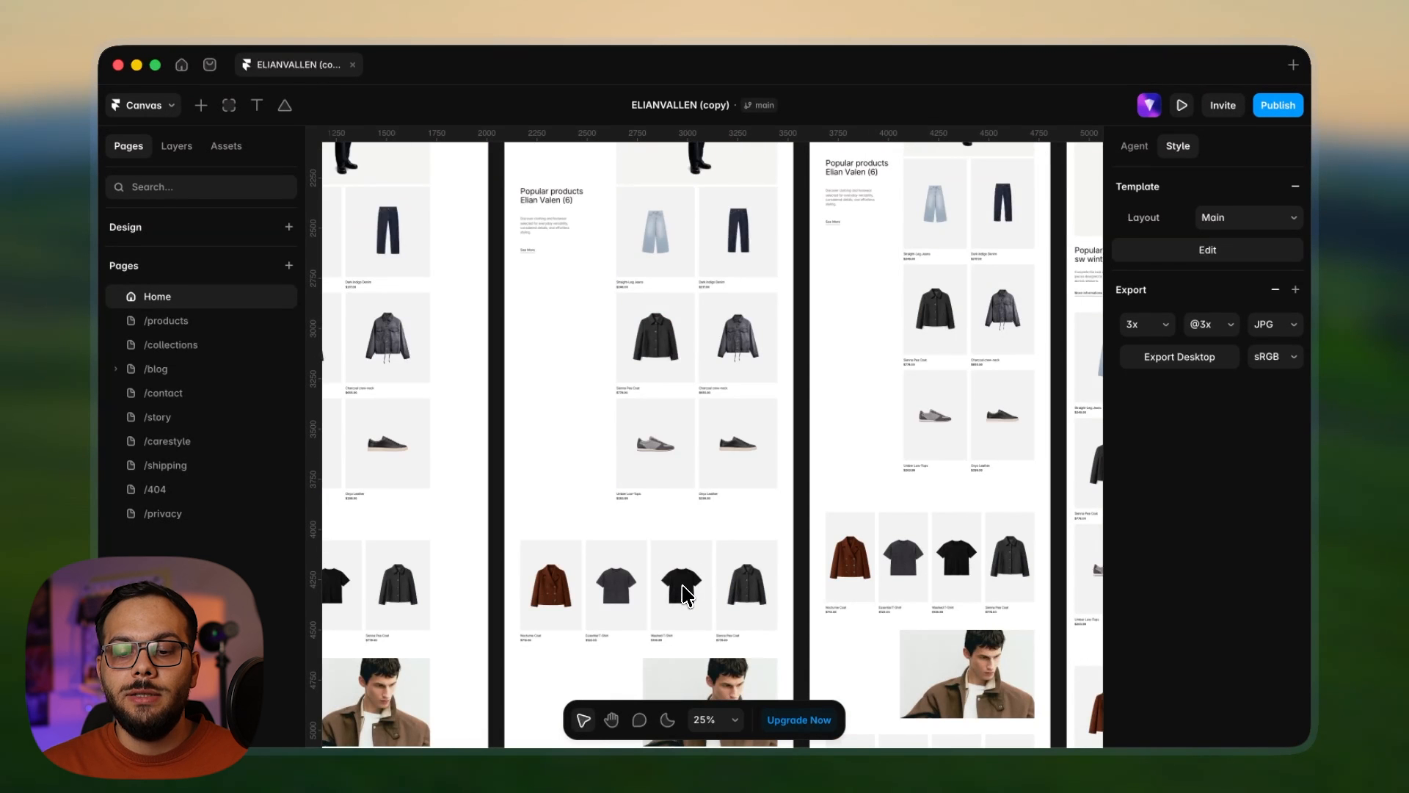
scroll(672, 493, up, 3)
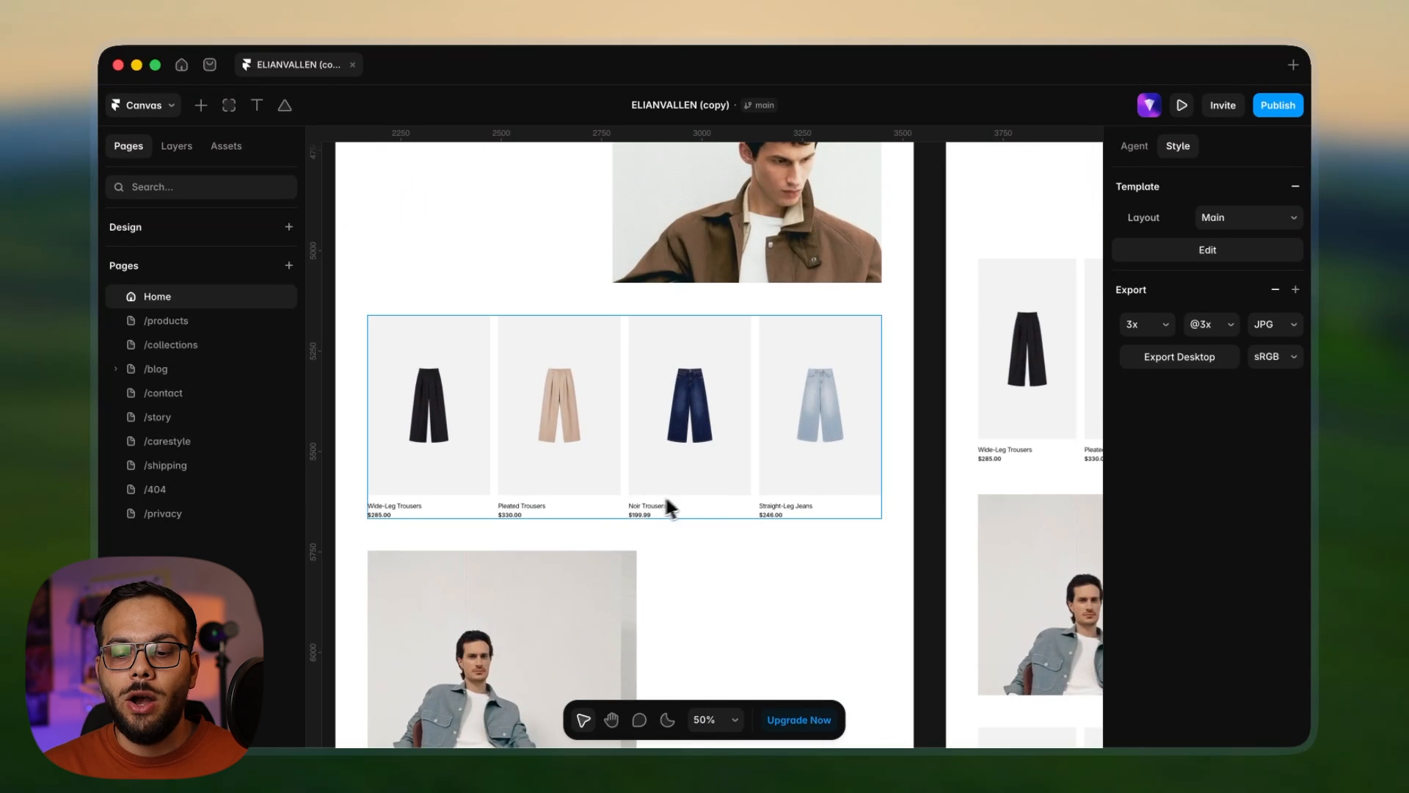
scroll(670, 505, down, 10)
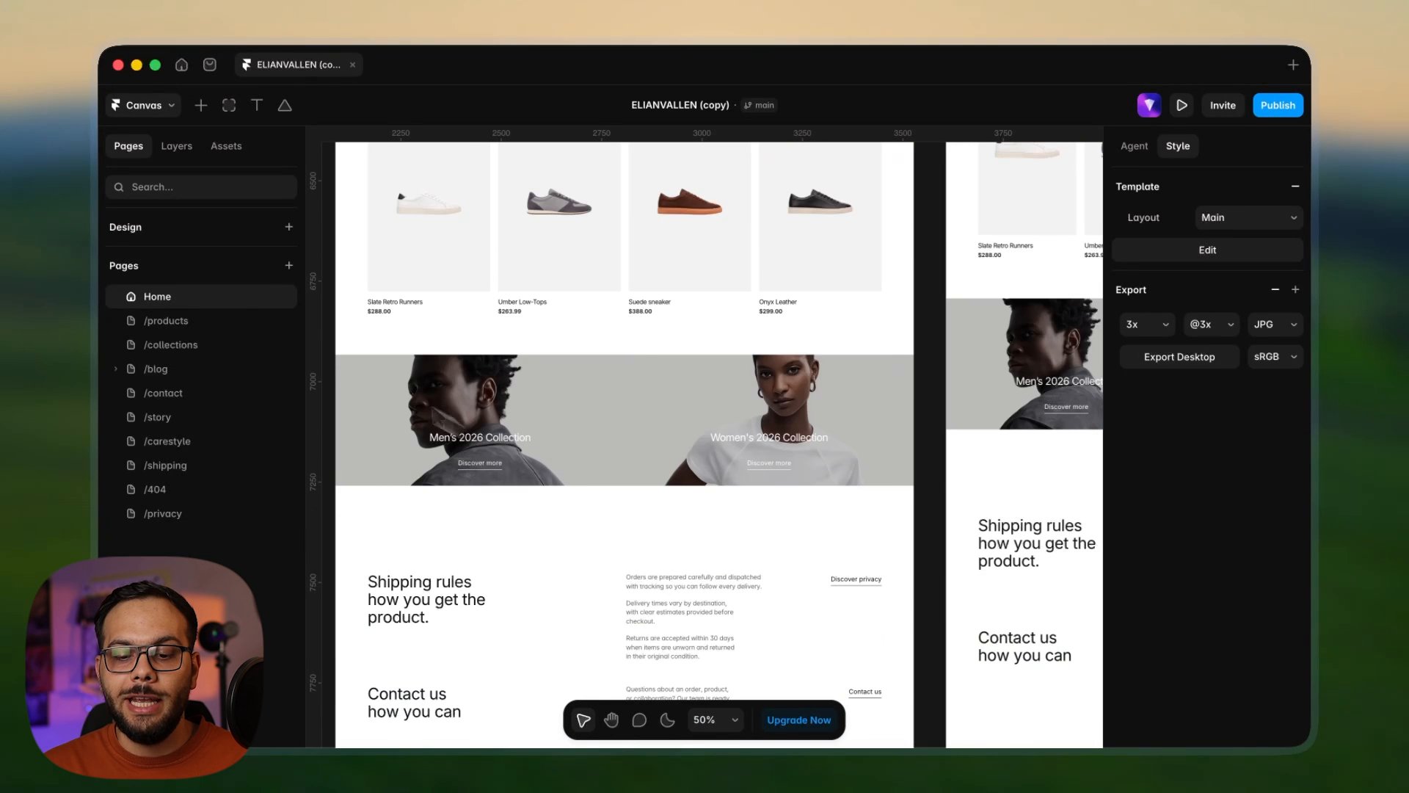
click(166, 321)
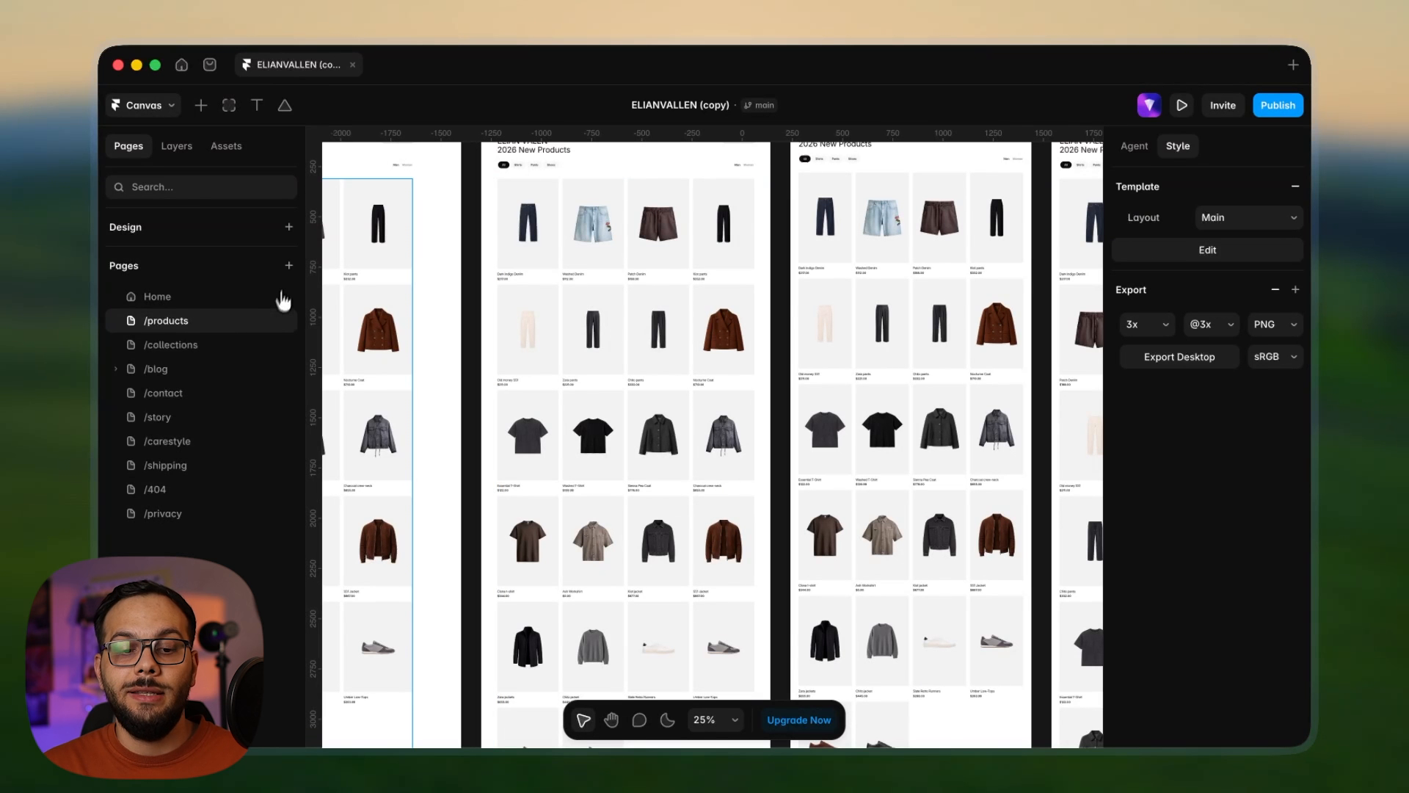
- Create a new CMS detail page for the Products collection
click(288, 264)
mouse_move(314, 308)
mouse_move(429, 339)
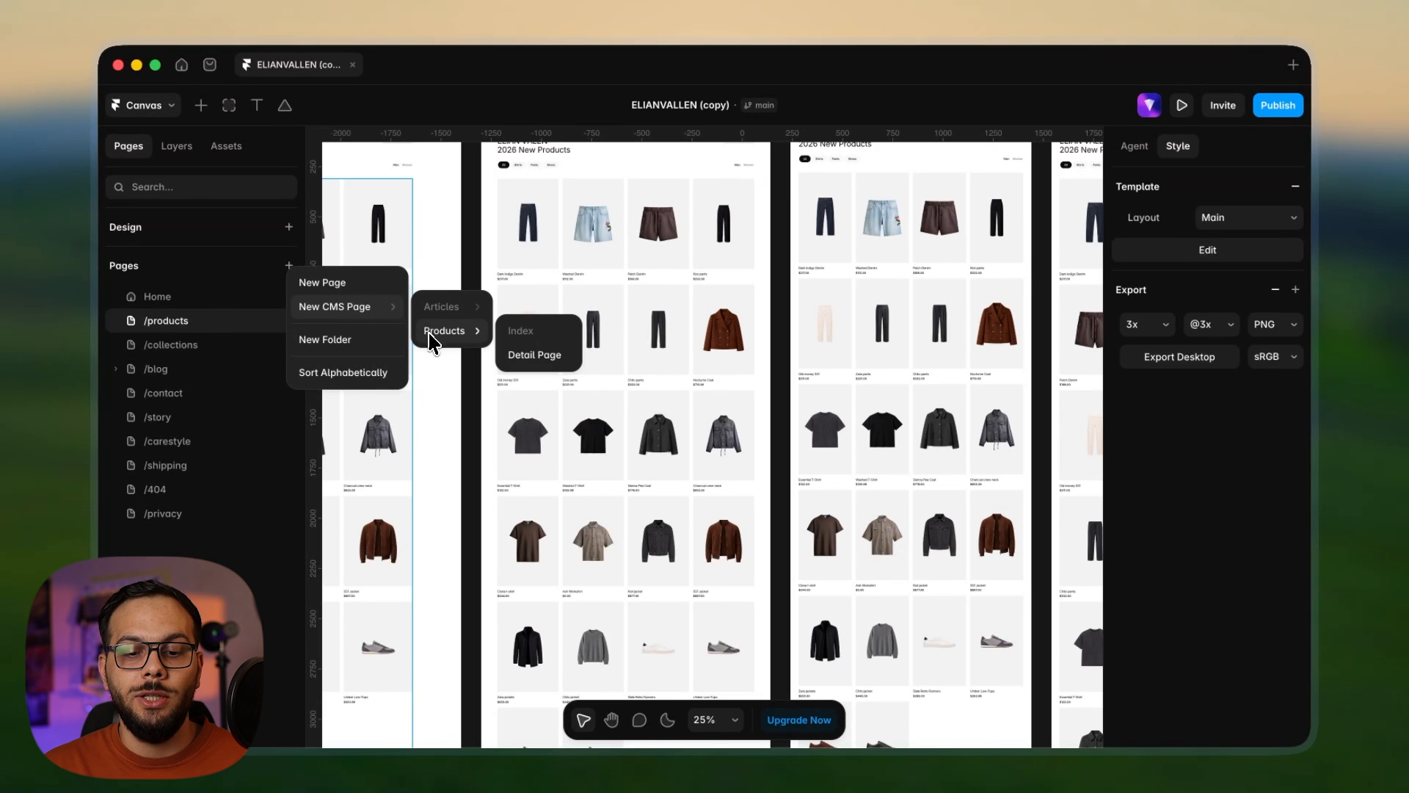
click(533, 355)
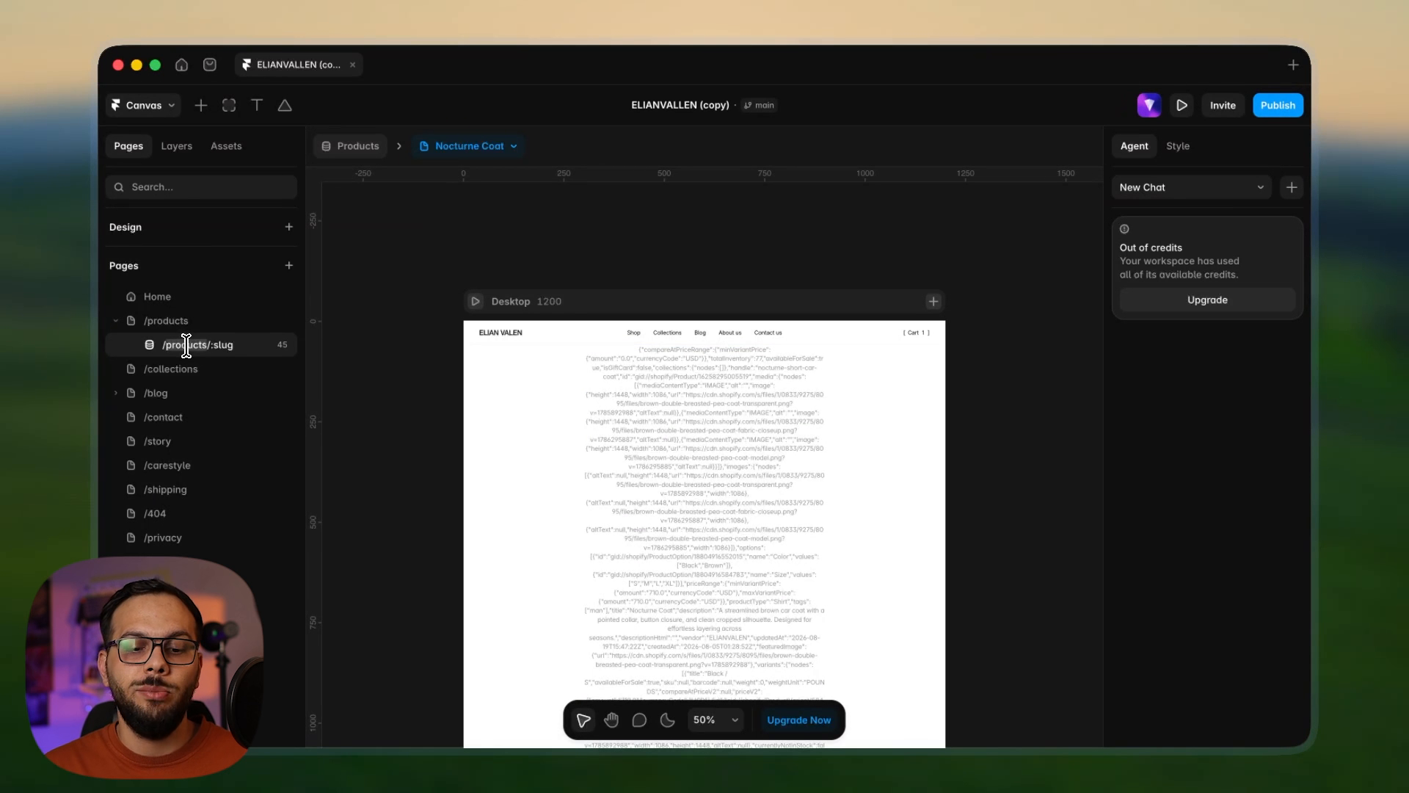
- Delete the default content Stack from the product detail page and switch the previewed item to Pleated Trousers
click(175, 149)
click(179, 264)
click(191, 288)
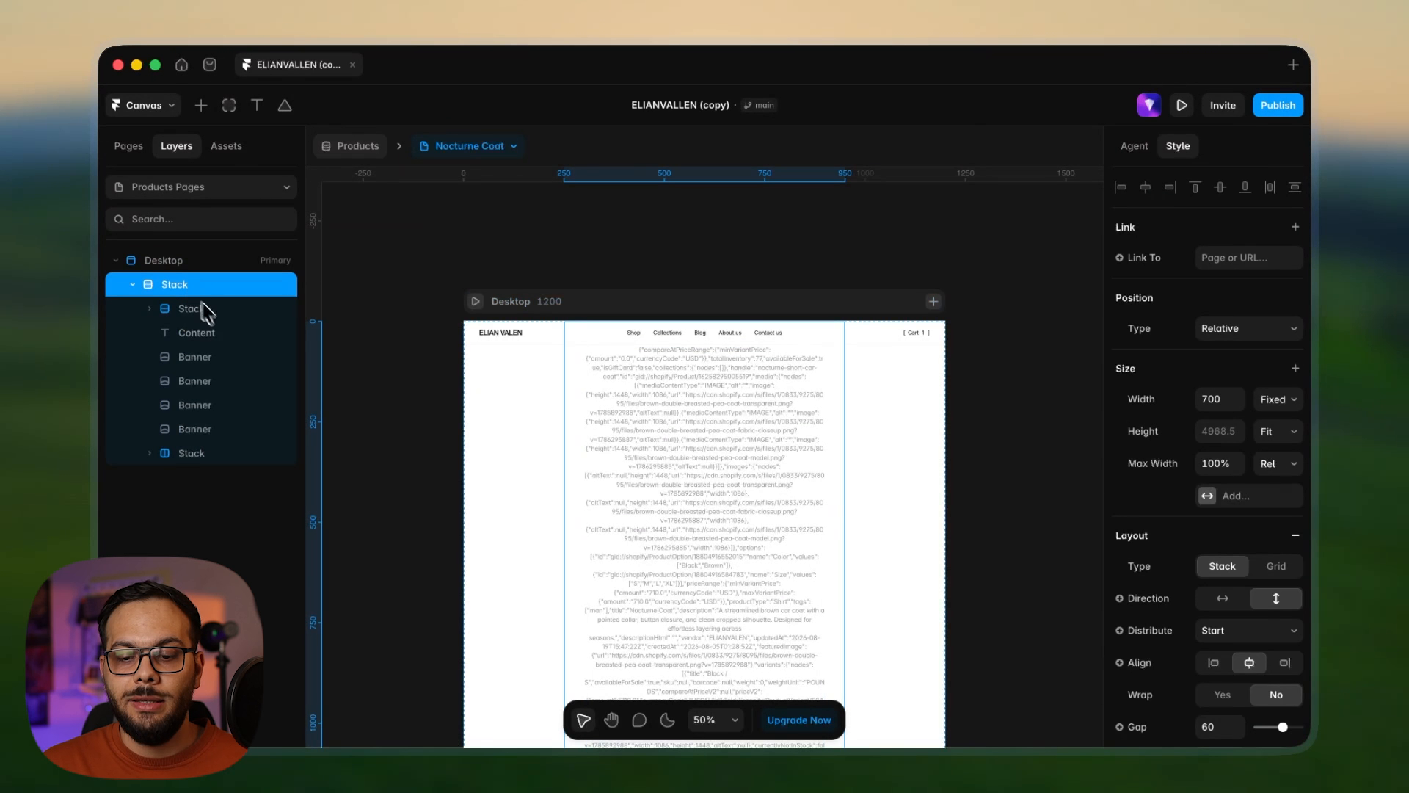
scroll(805, 532, down, 20)
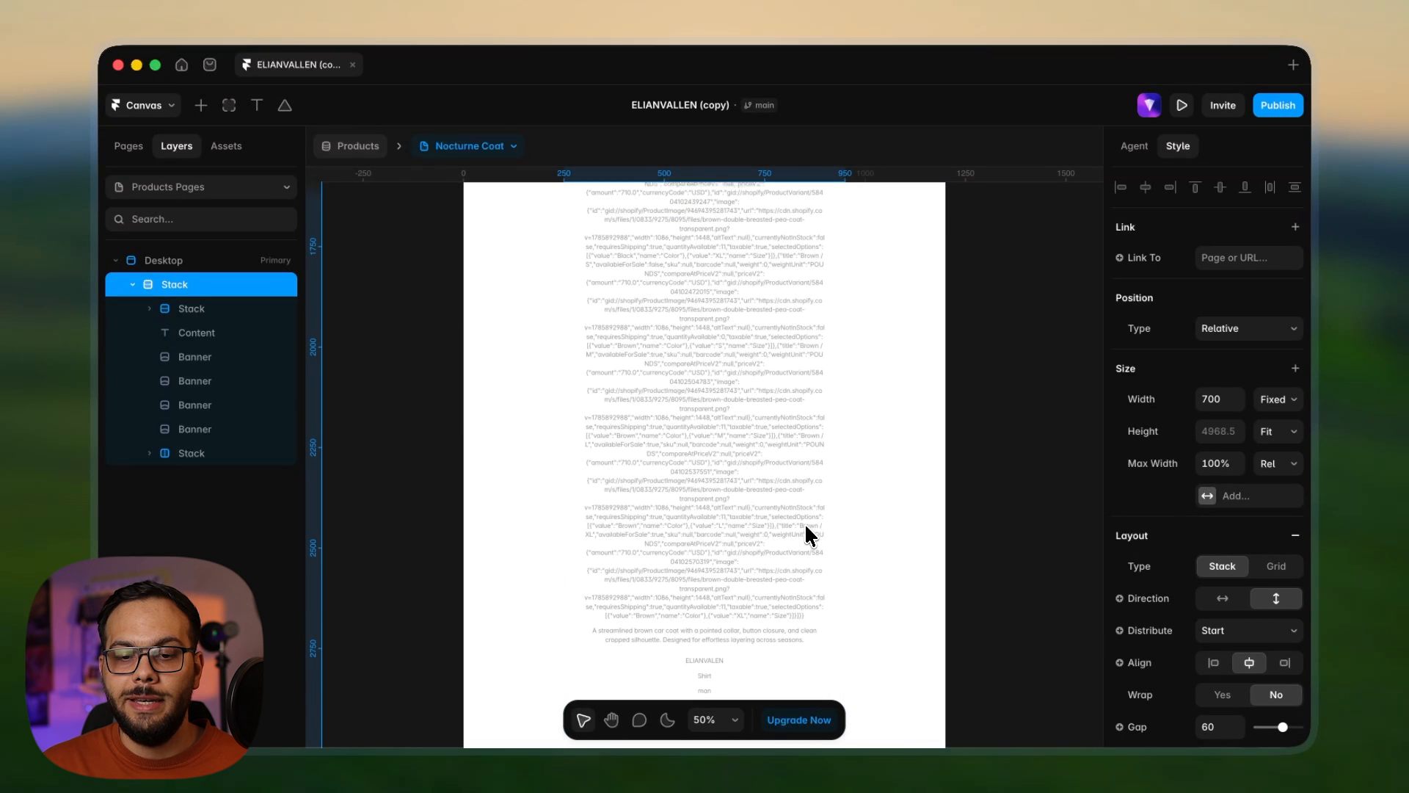
click(476, 147)
click(488, 314)
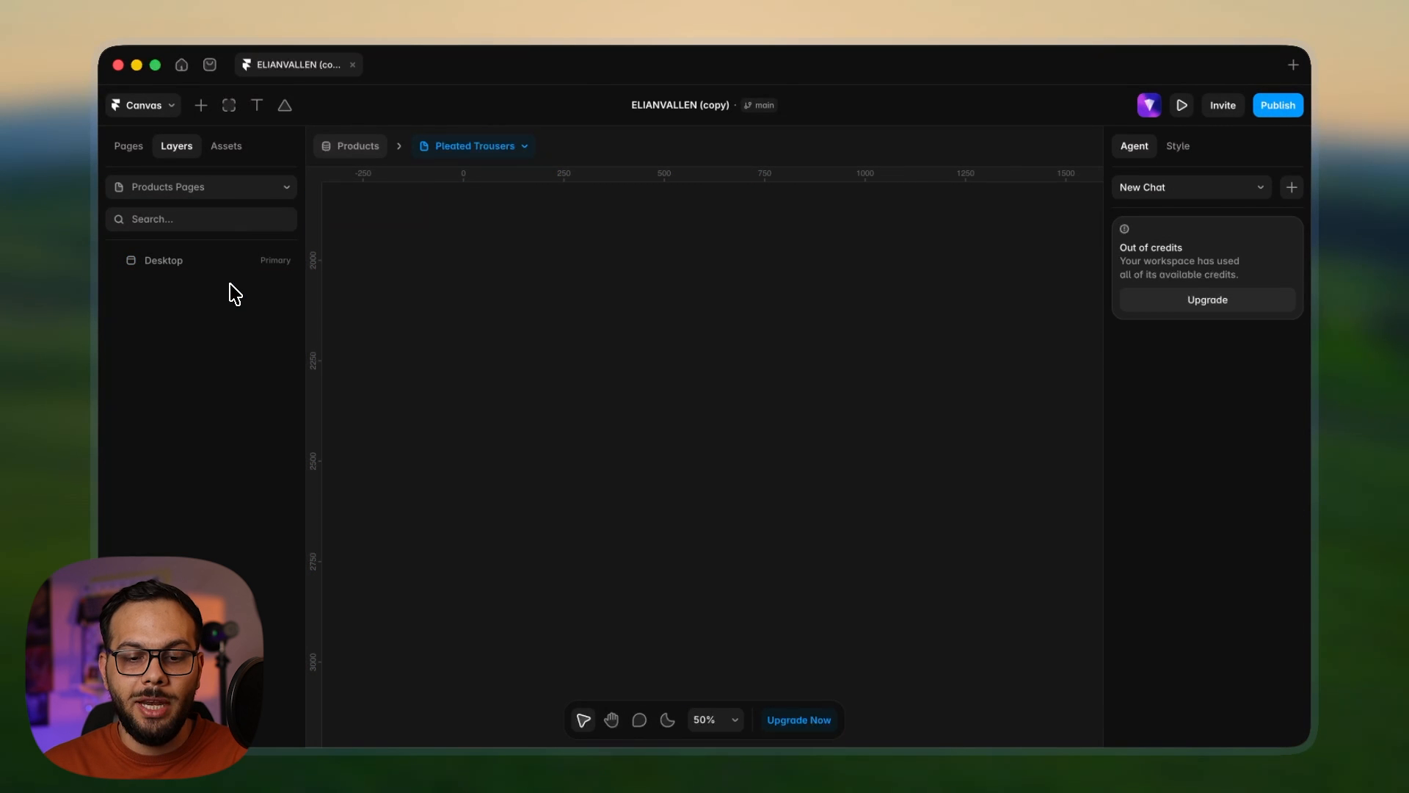
- Paste the template's product page sections into the Desktop frame and move ProductDetails above PopularProducts
click(244, 274)
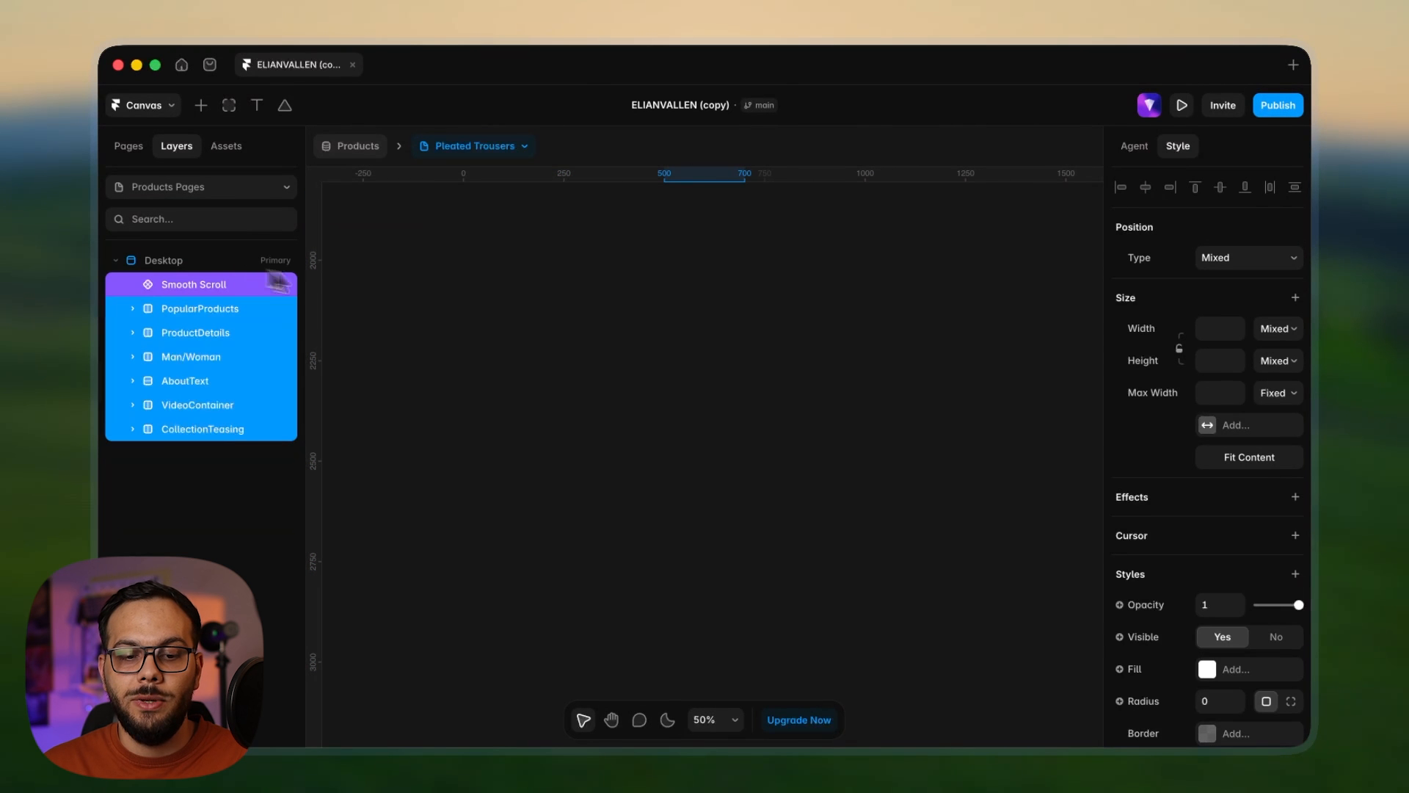
click(194, 335)
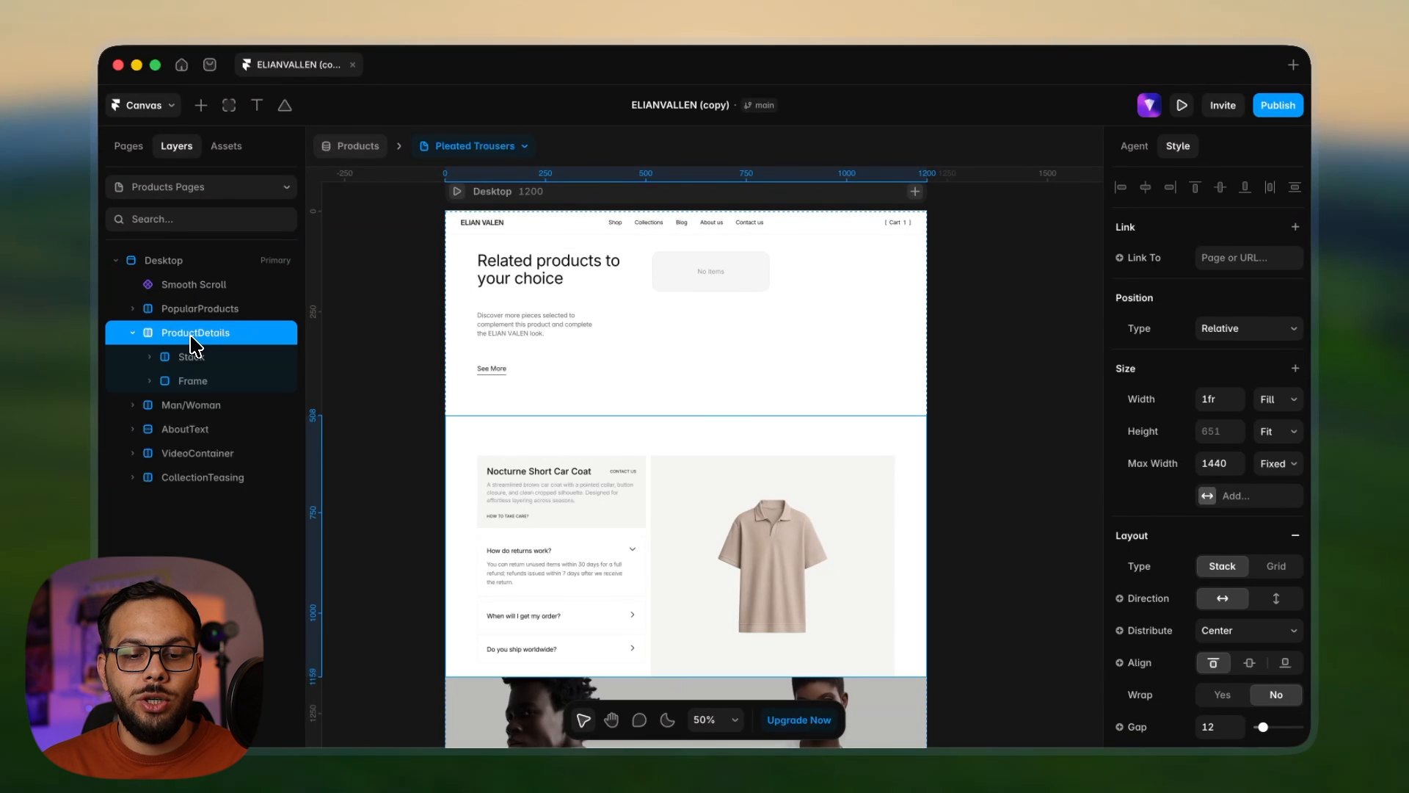
drag(194, 339, 192, 293)
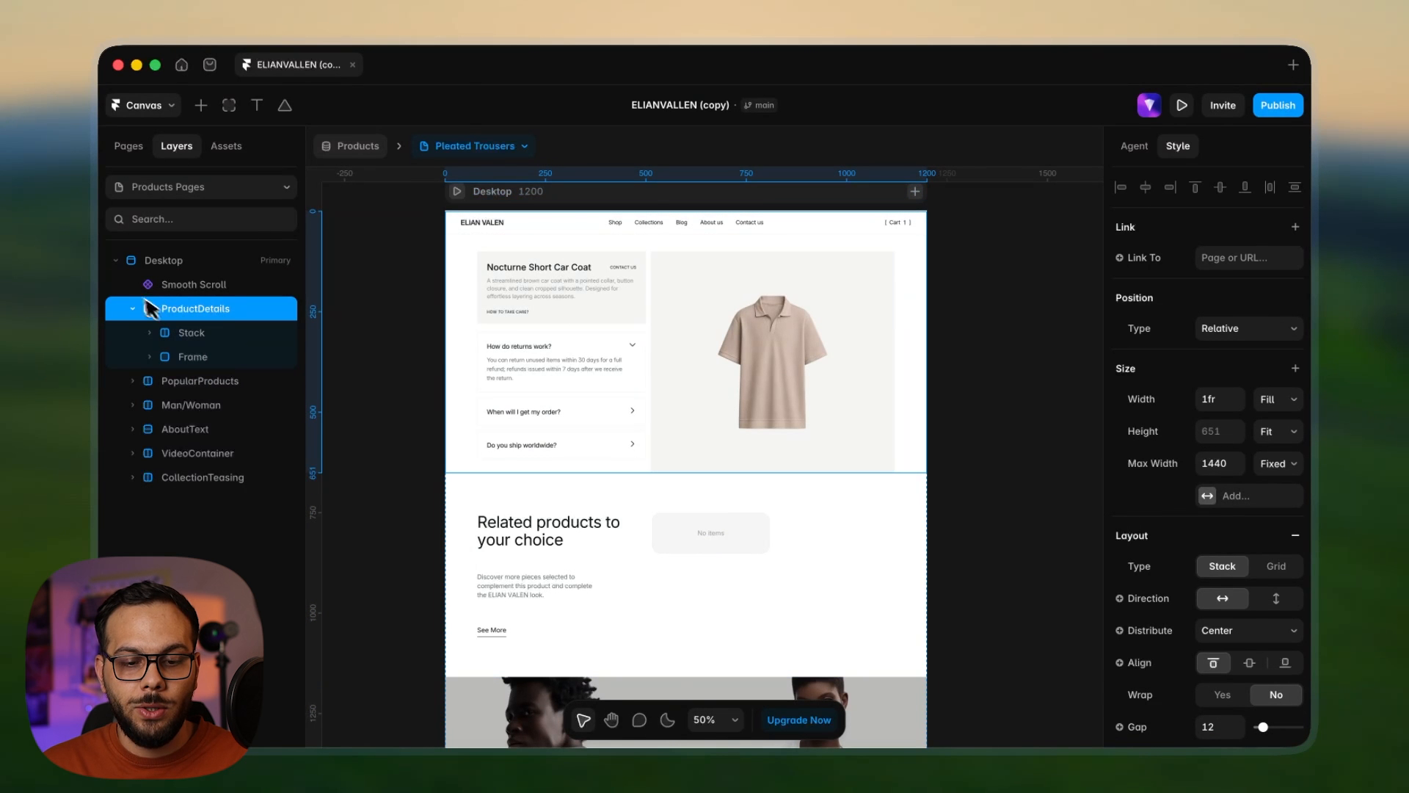
- Set the related products list's Product Type filter value to the current page's Product Type variable
click(230, 387)
click(219, 410)
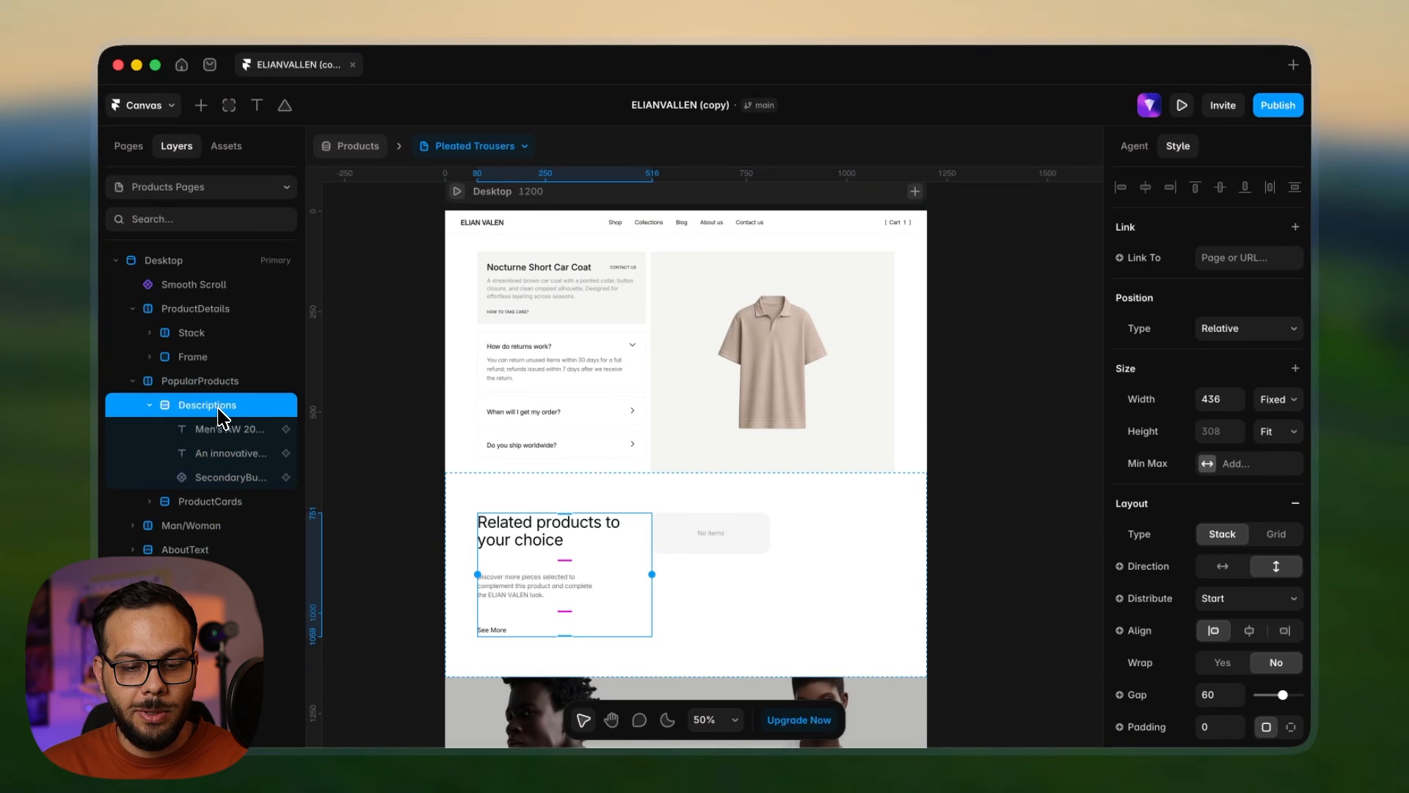
click(756, 543)
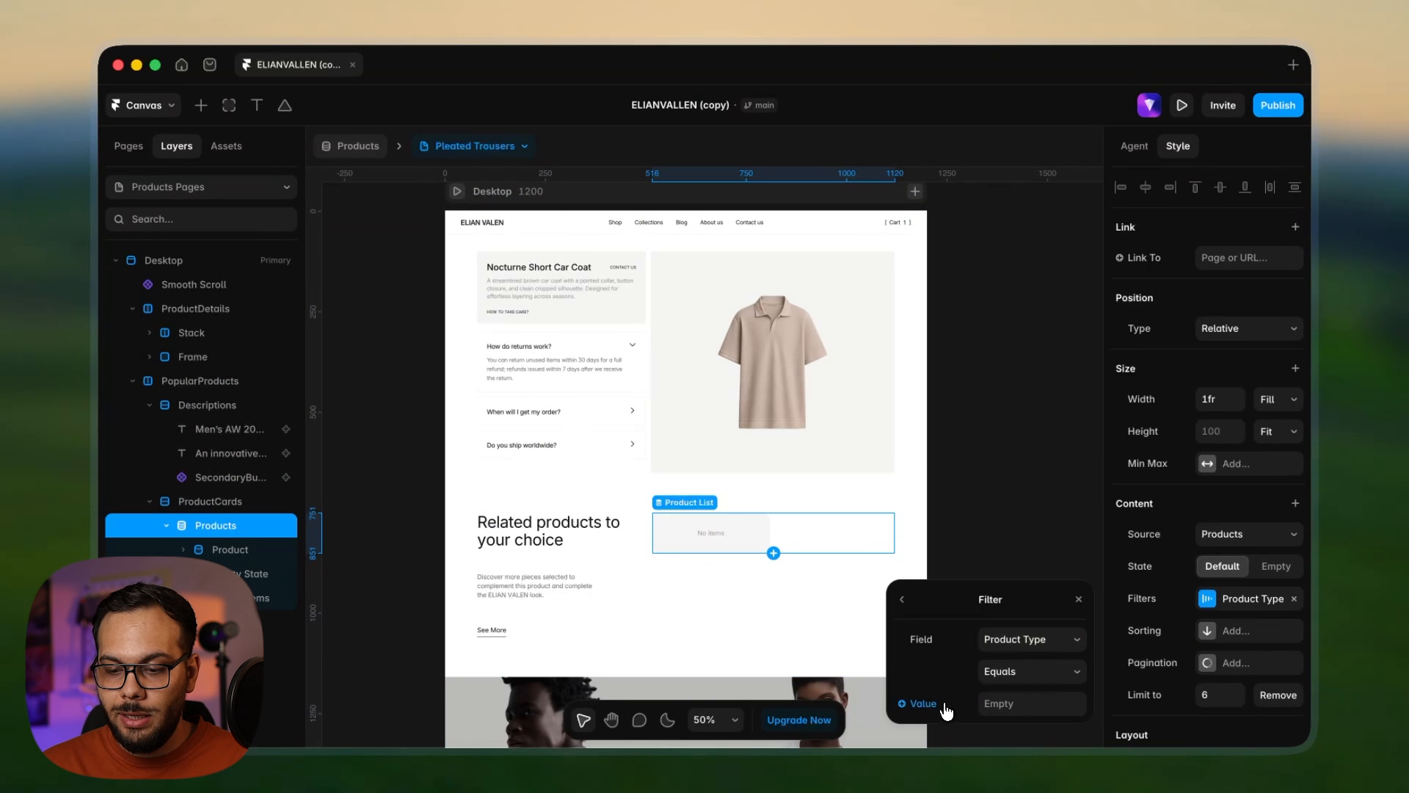
click(947, 711)
mouse_move(933, 696)
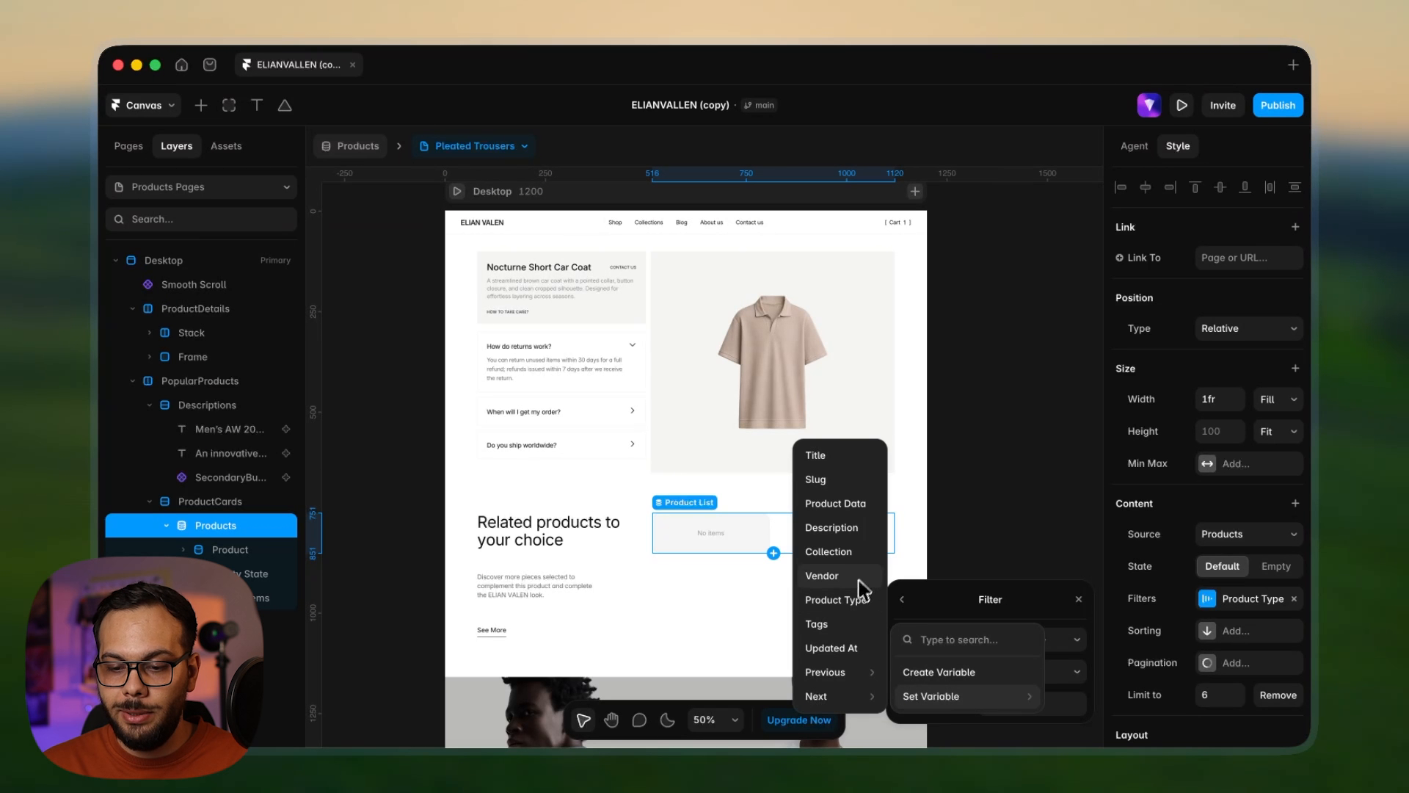
click(836, 599)
click(926, 514)
scroll(825, 575, down, 3)
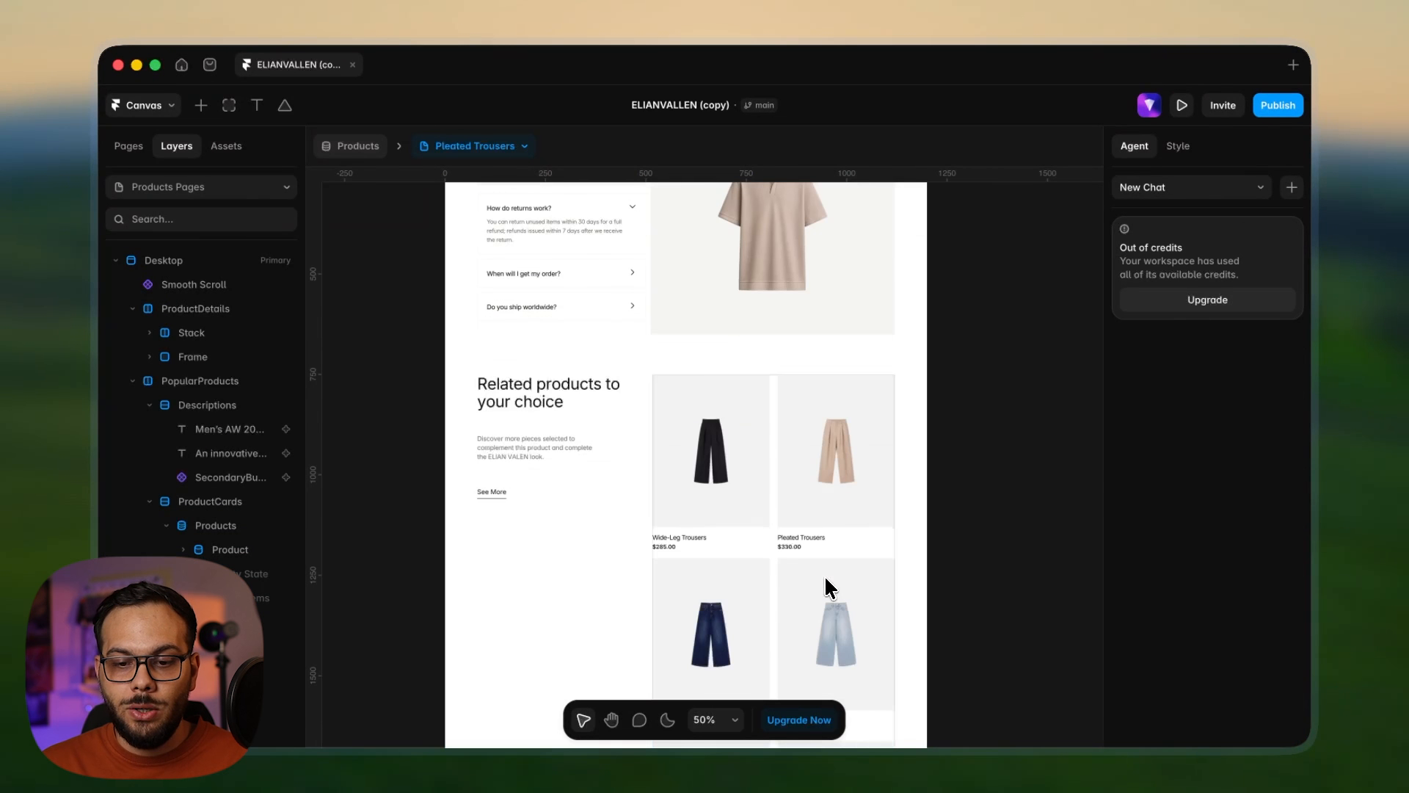
scroll(825, 574, up, 3)
scroll(740, 454, up, 1)
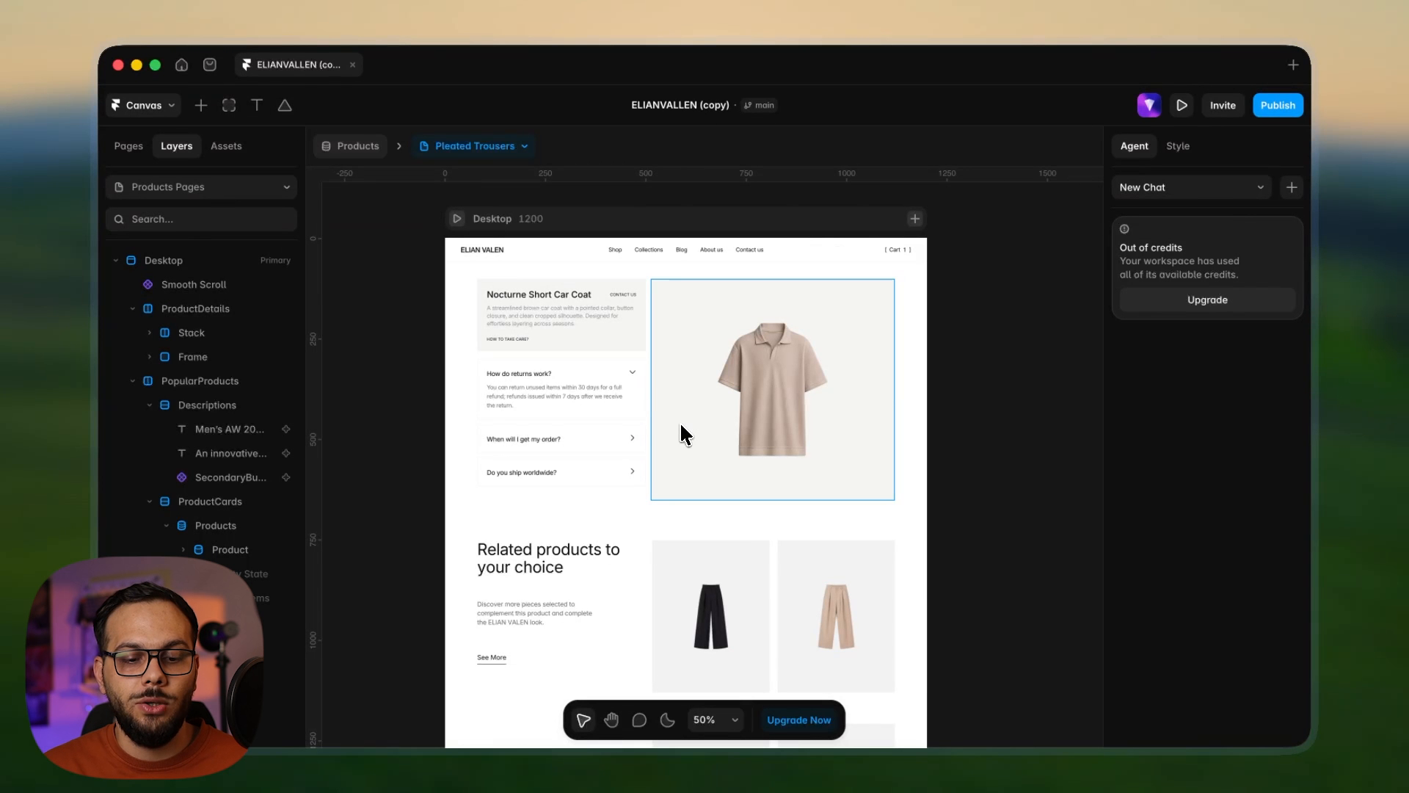
- Launch the Shopiframe plugin and browse its Product components for the detail page
click(128, 105)
mouse_move(190, 551)
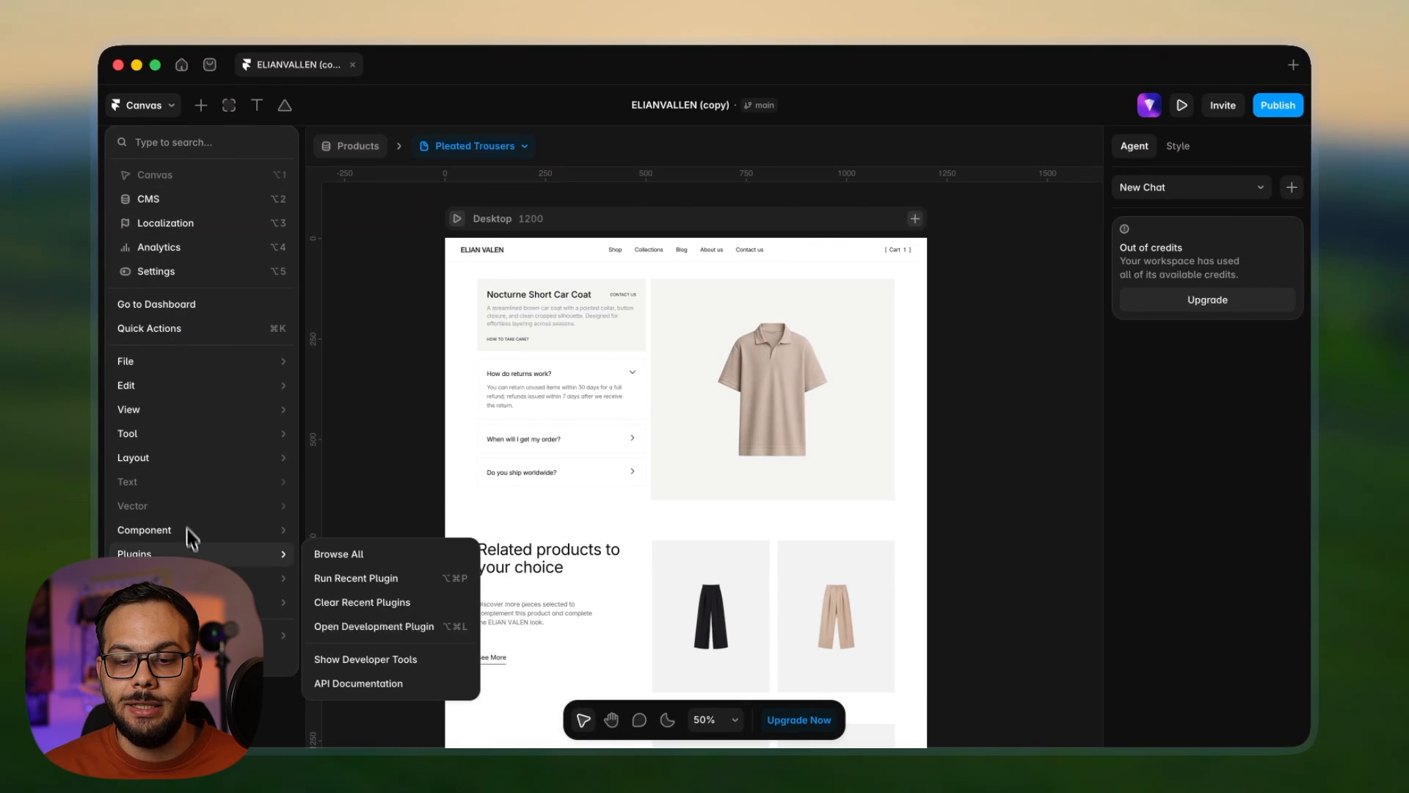
click(338, 553)
click(683, 297)
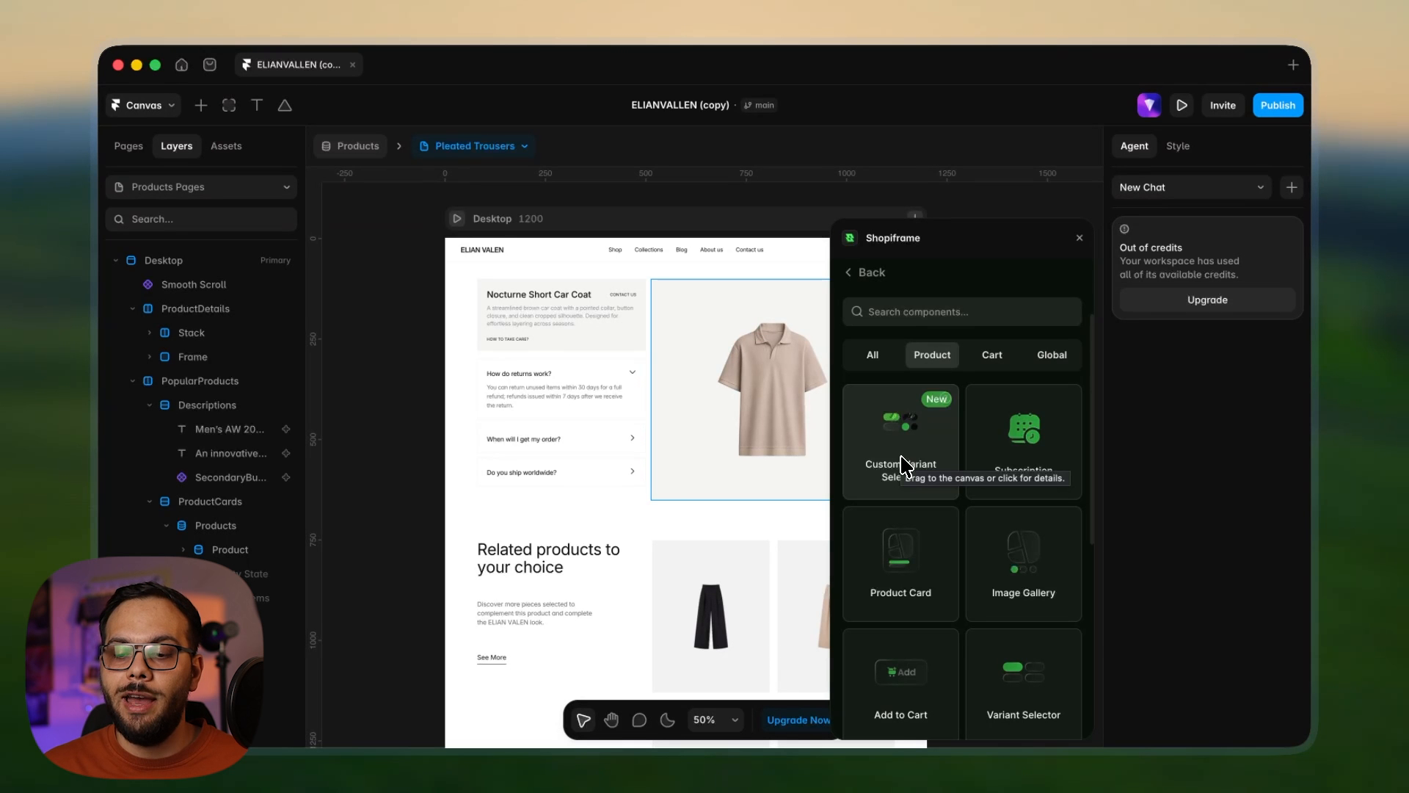
scroll(922, 469, down, 3)
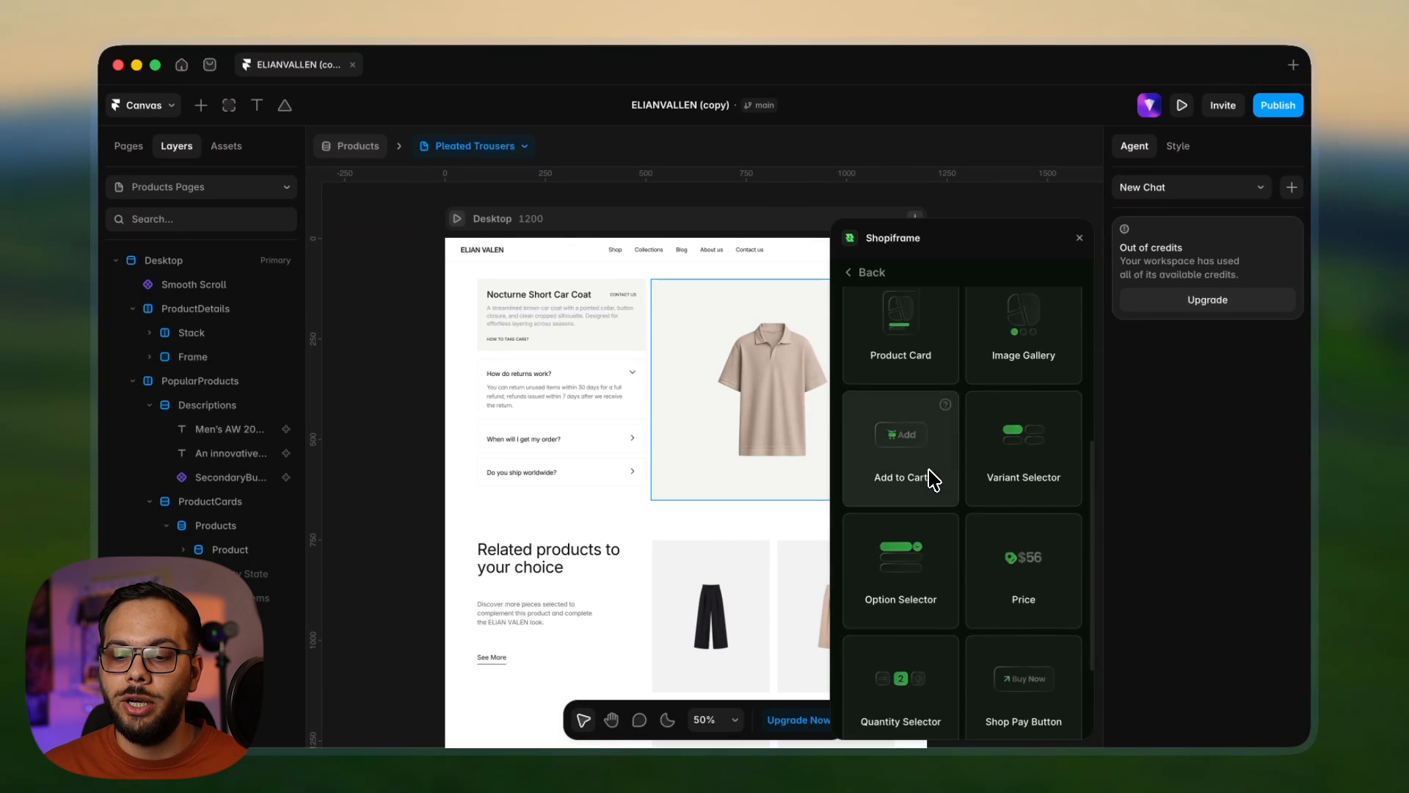
scroll(939, 440, up, 5)
scroll(940, 441, down, 4)
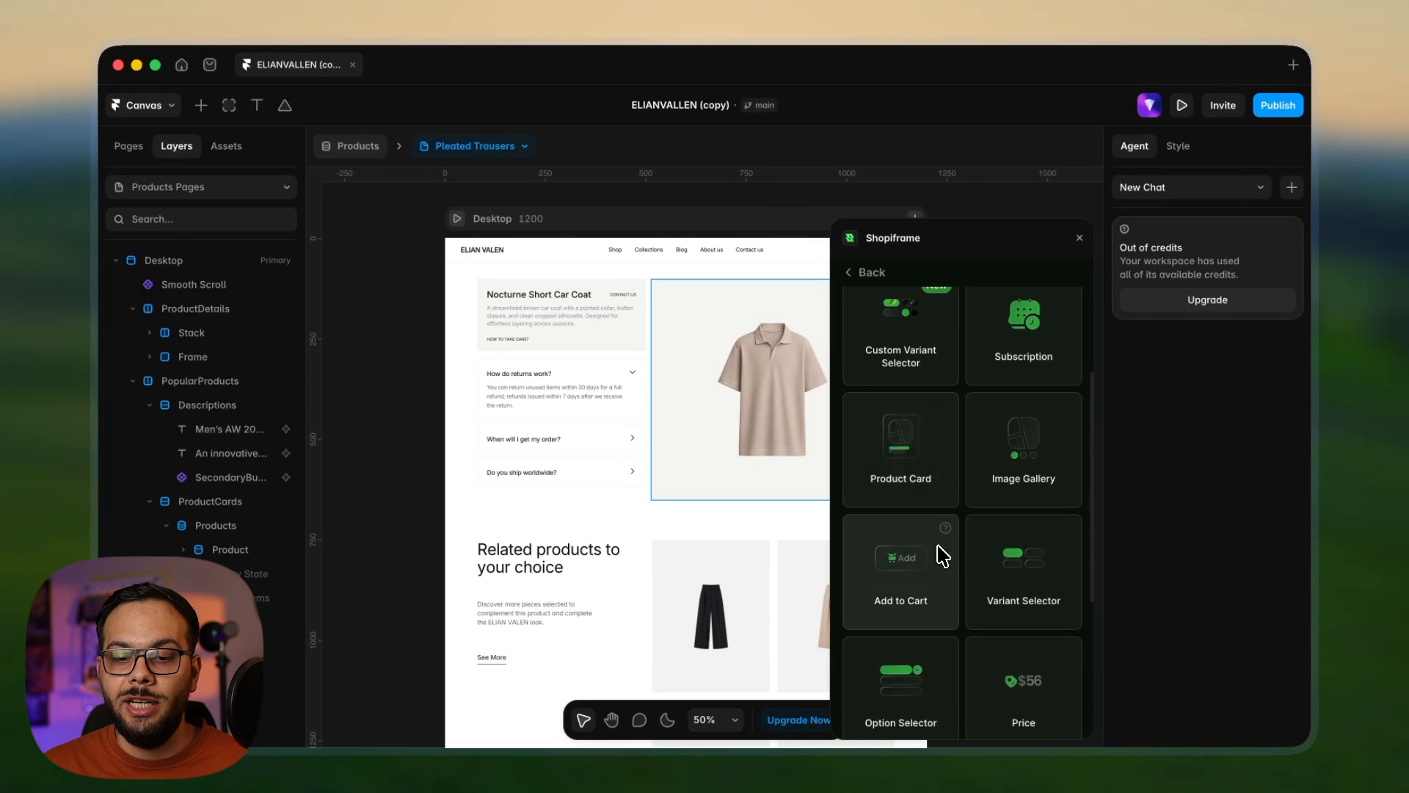
- Place the Custom Variant Selector component in the product details card, between the description and the HOW TO TAKE CARE? link
scroll(938, 543, up, 4)
drag(904, 503, 579, 340)
scroll(958, 583, down, 3)
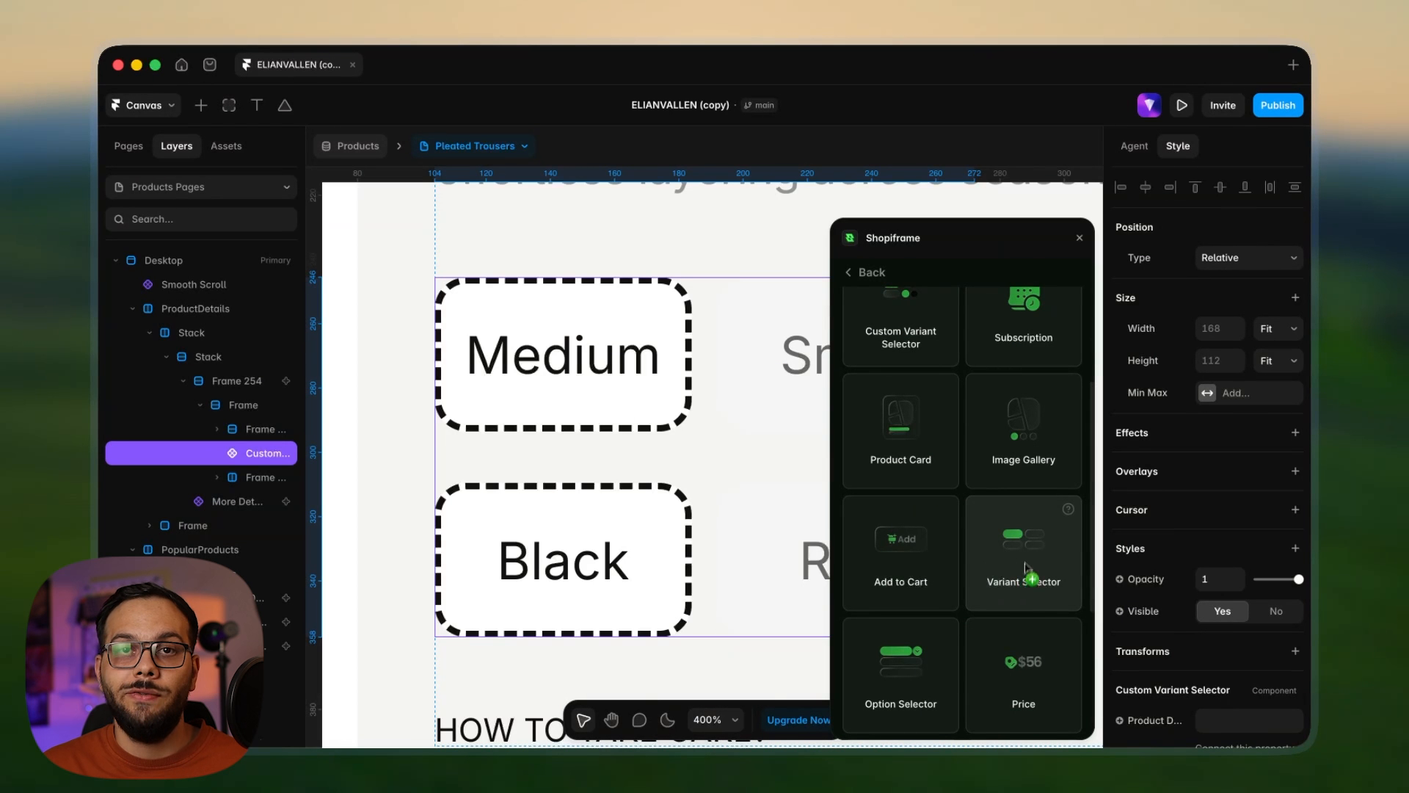
drag(1020, 573, 627, 370)
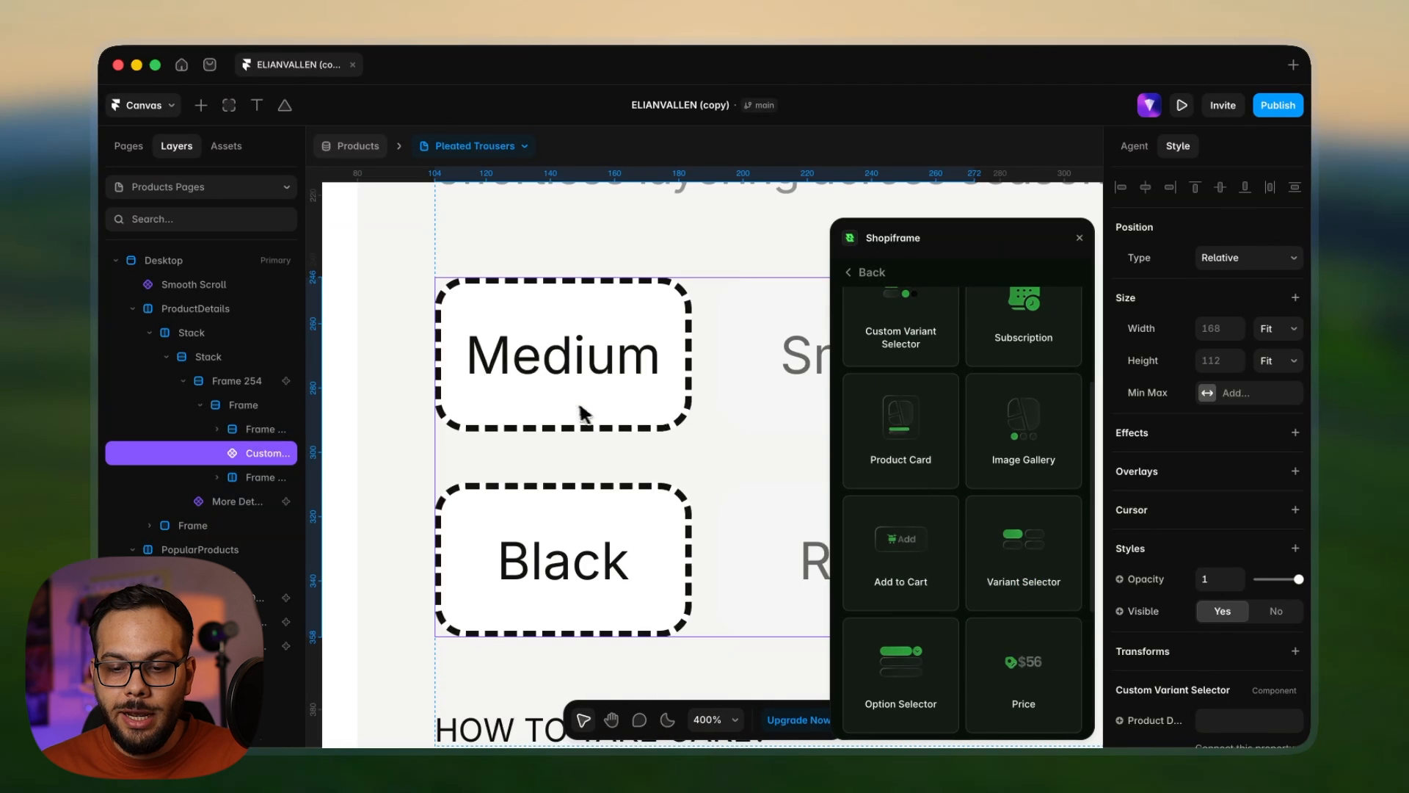
scroll(640, 399, down, 10)
key(space)
drag(753, 373, 552, 385)
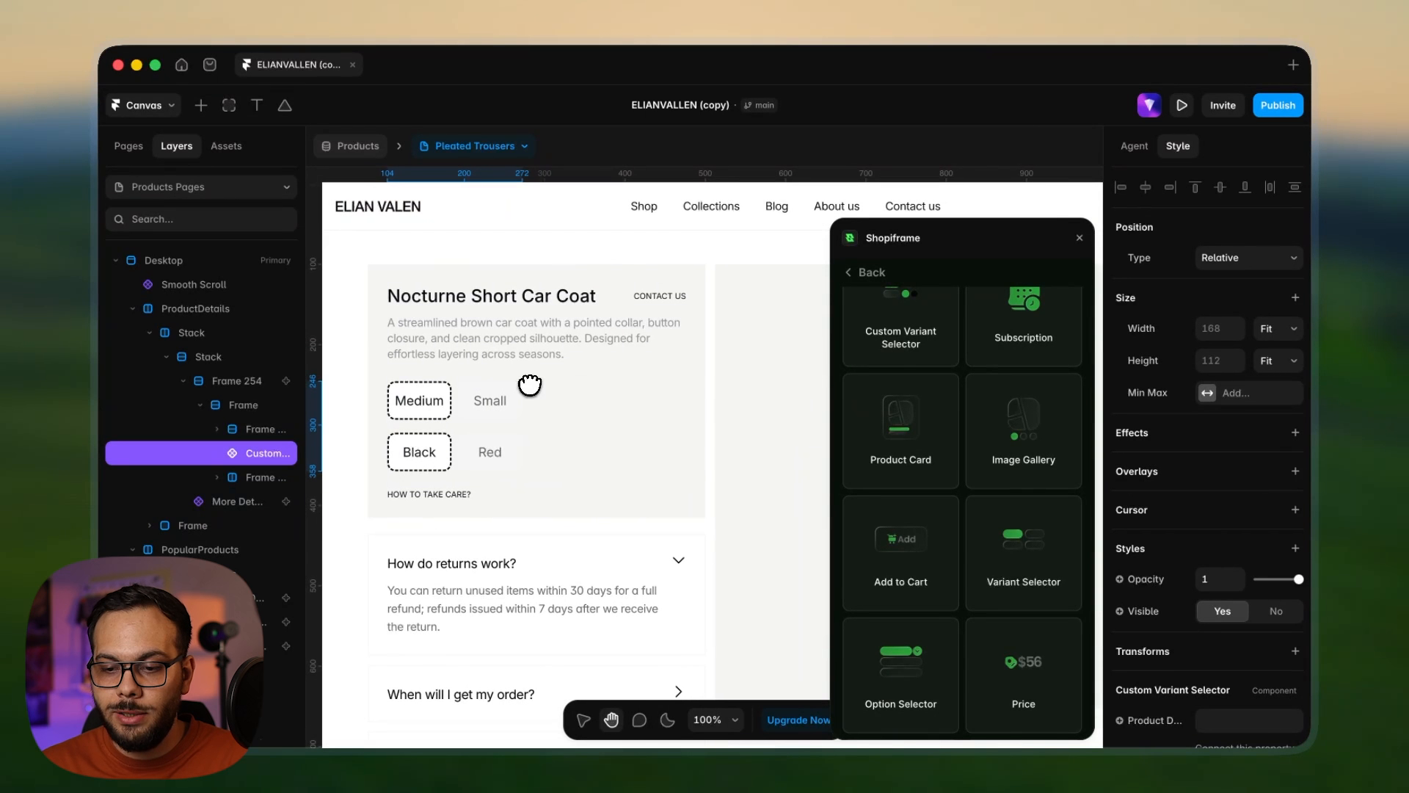
- Search the Shopiframe components for "price" and place the Price component between the product title and description
scroll(948, 321, up, 3)
click(942, 370)
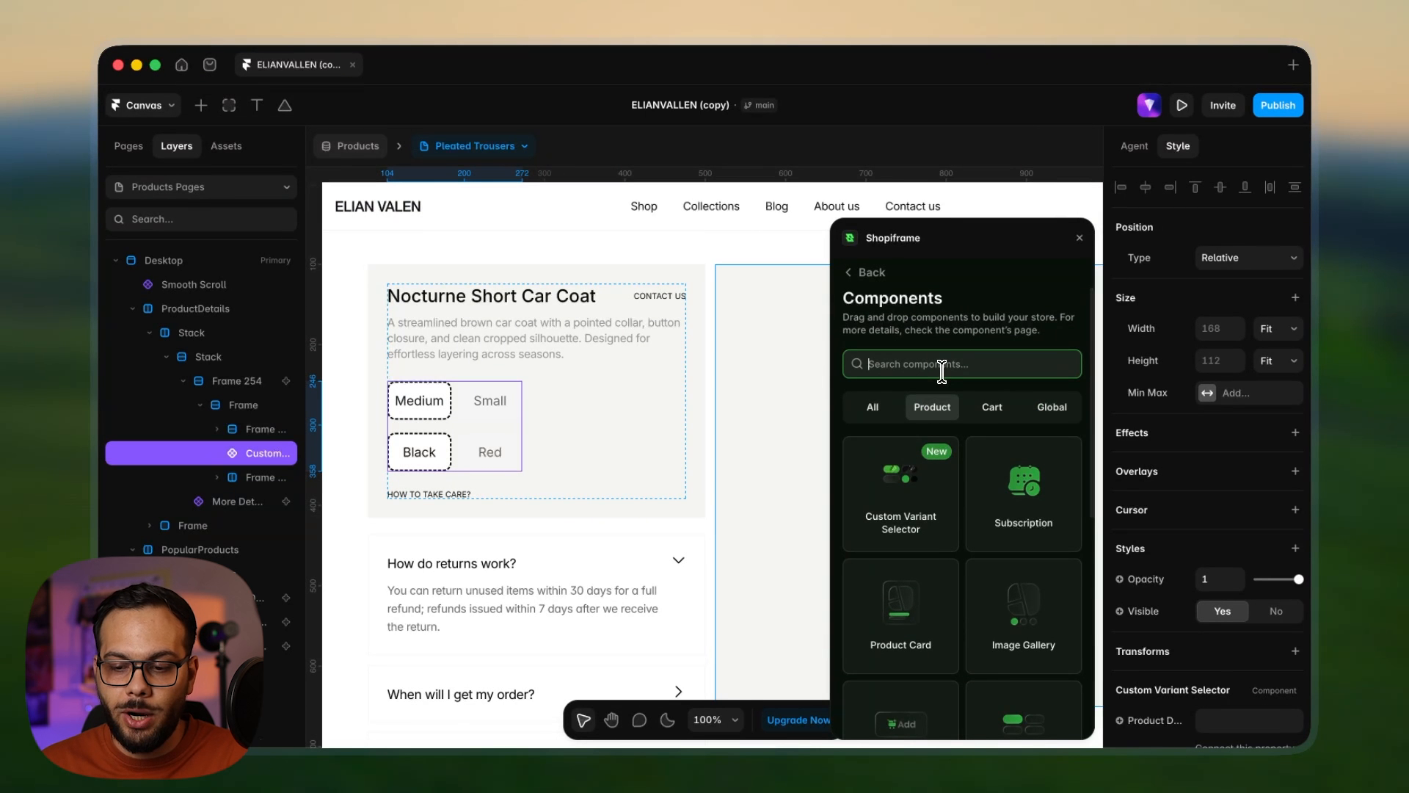
text(price)
drag(938, 466, 670, 356)
scroll(670, 355, up, 5)
scroll(659, 416, down, 5)
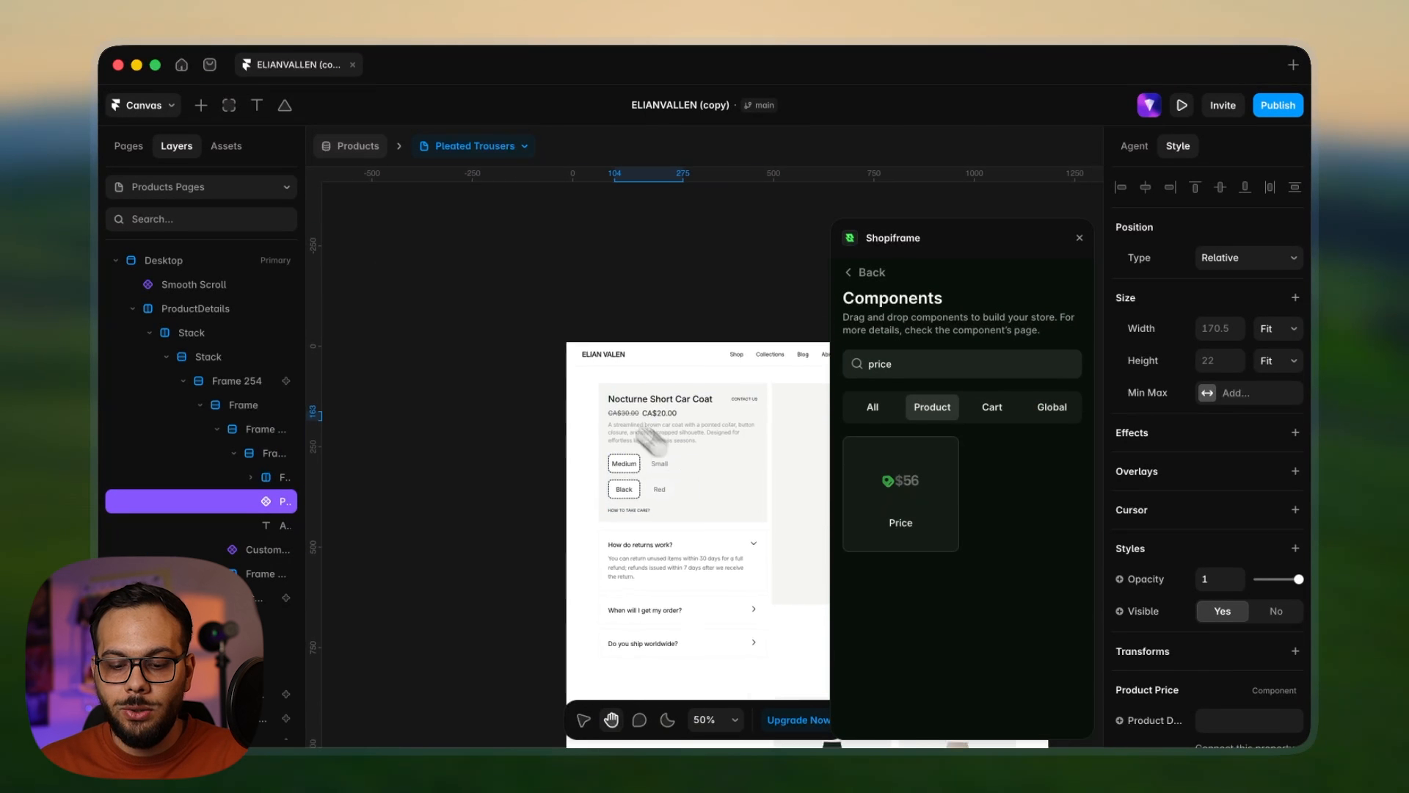
- Place the Add to Cart component beneath the product details card and the Quantity Selector beneath the variant options
double_click(907, 371)
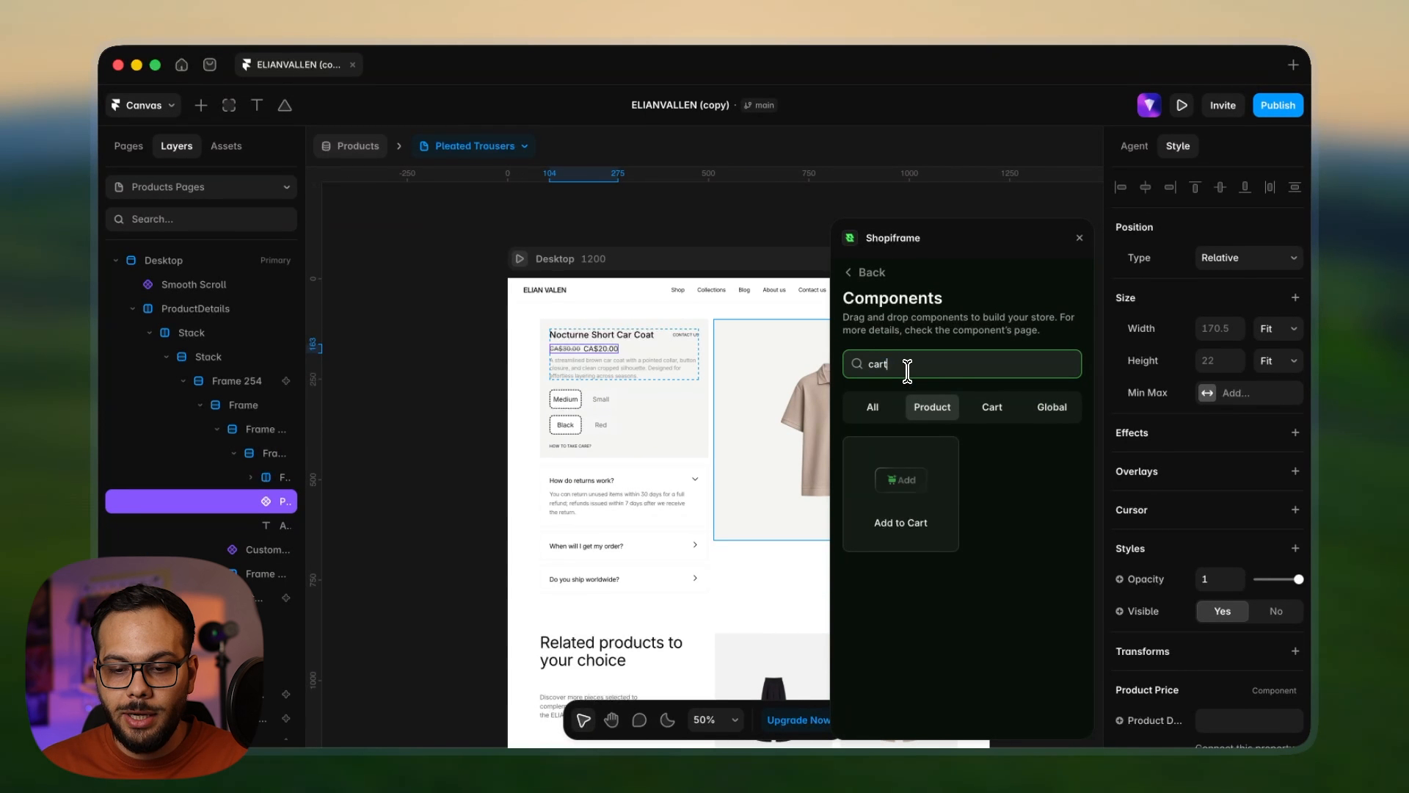
drag(891, 502, 651, 468)
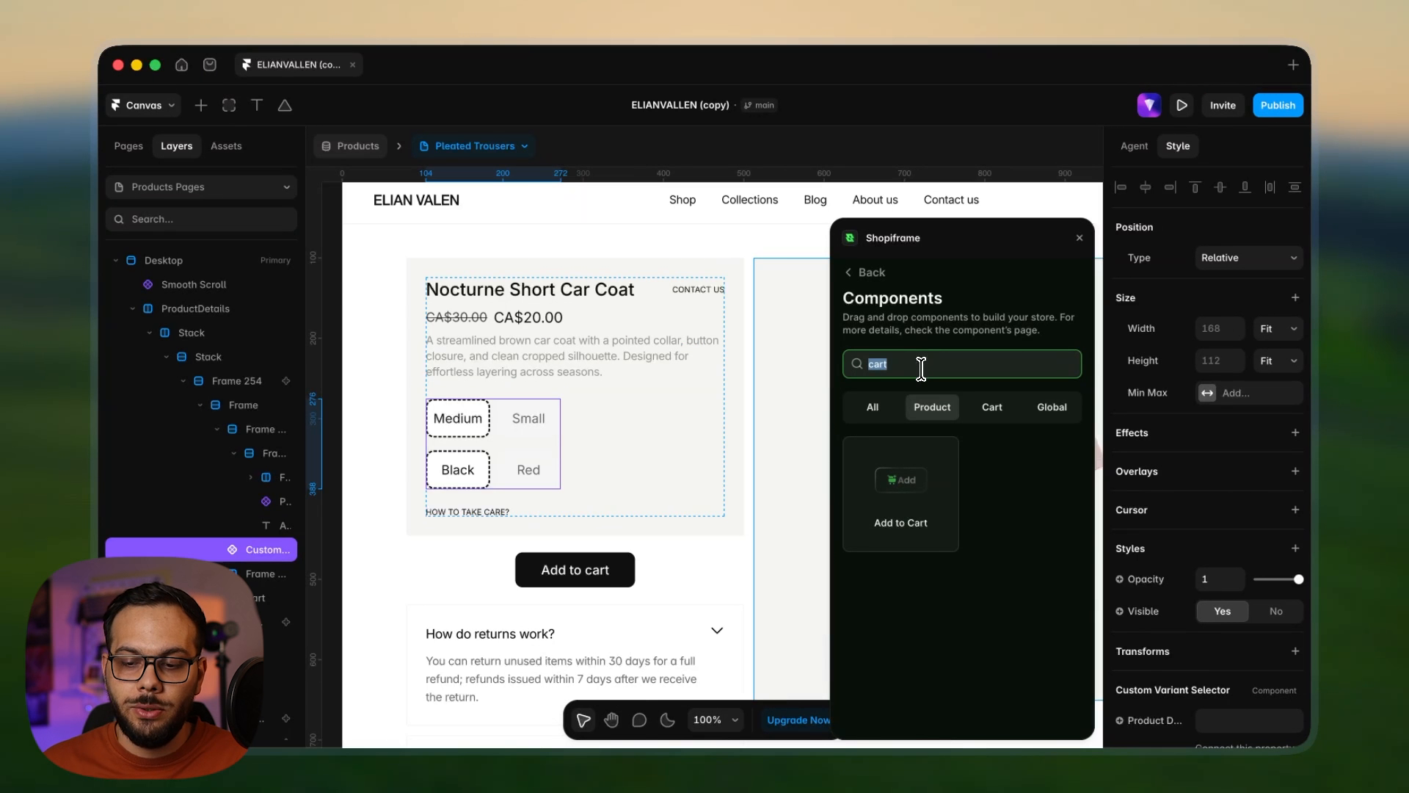
drag(928, 456, 625, 501)
key(shift+2)
scroll(626, 448, down, 10)
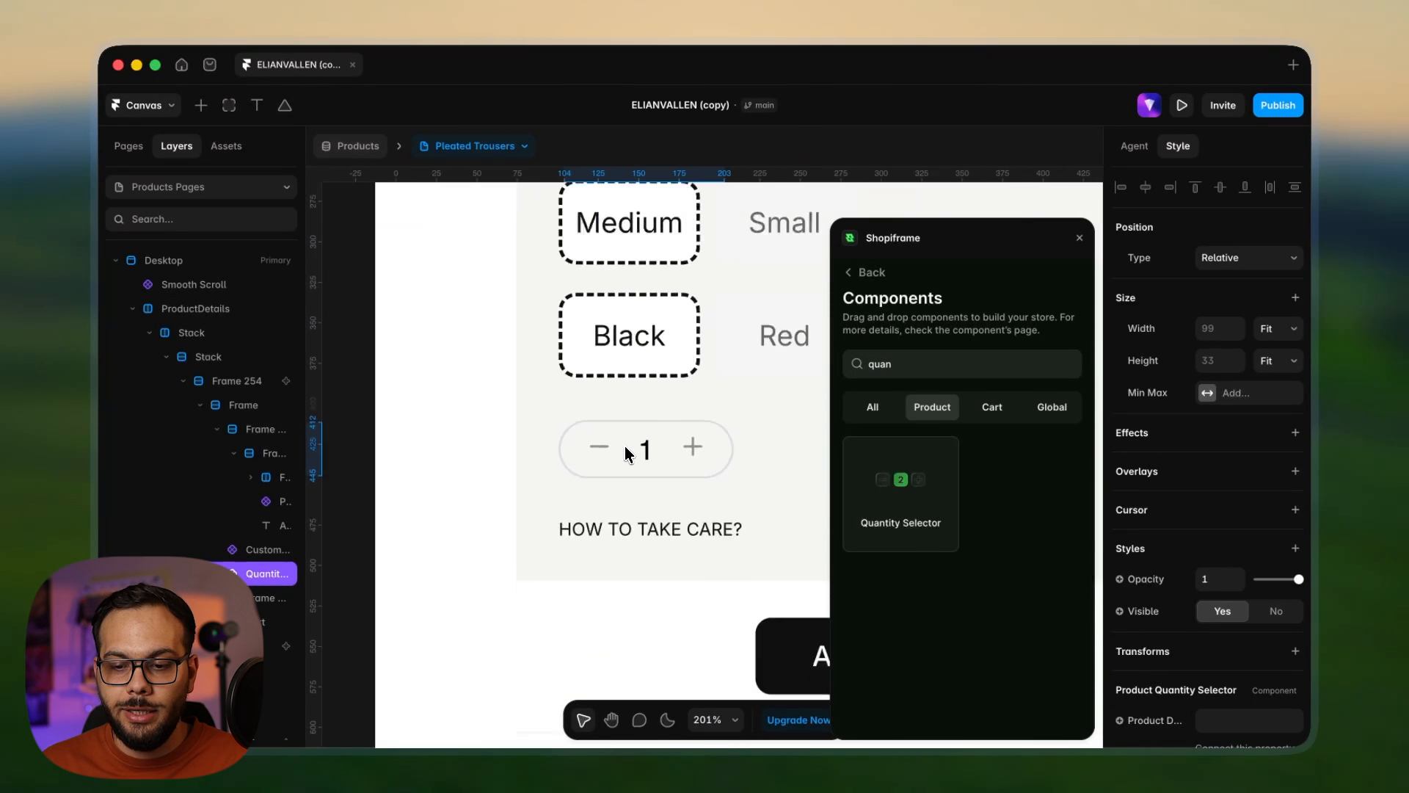
drag(732, 373, 709, 365)
scroll(746, 365, down, 1)
scroll(745, 376, down, 4)
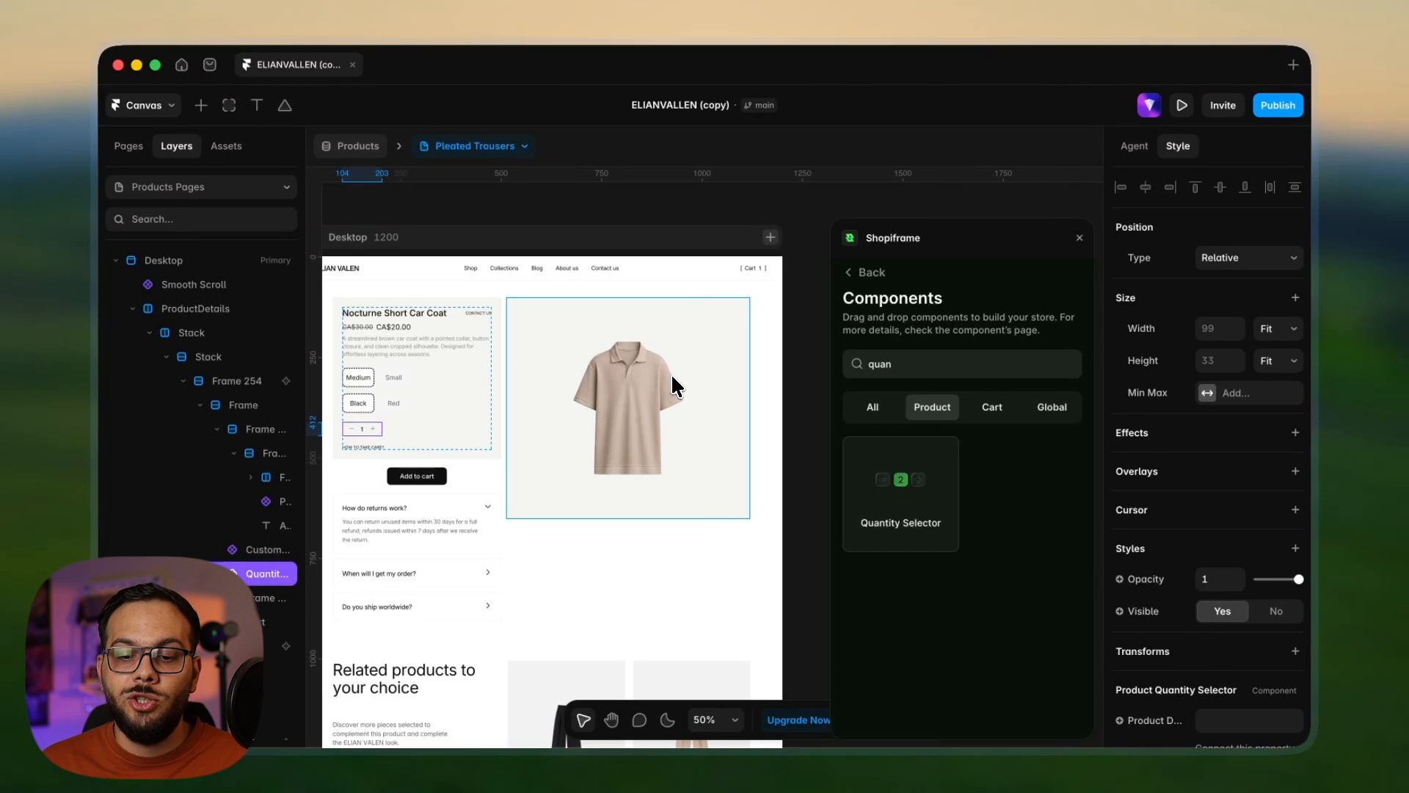
- Clear the component search, place the Image Gallery between the details column and the shirt image, and set its width to Fill
click(909, 365)
key(BackSpace)
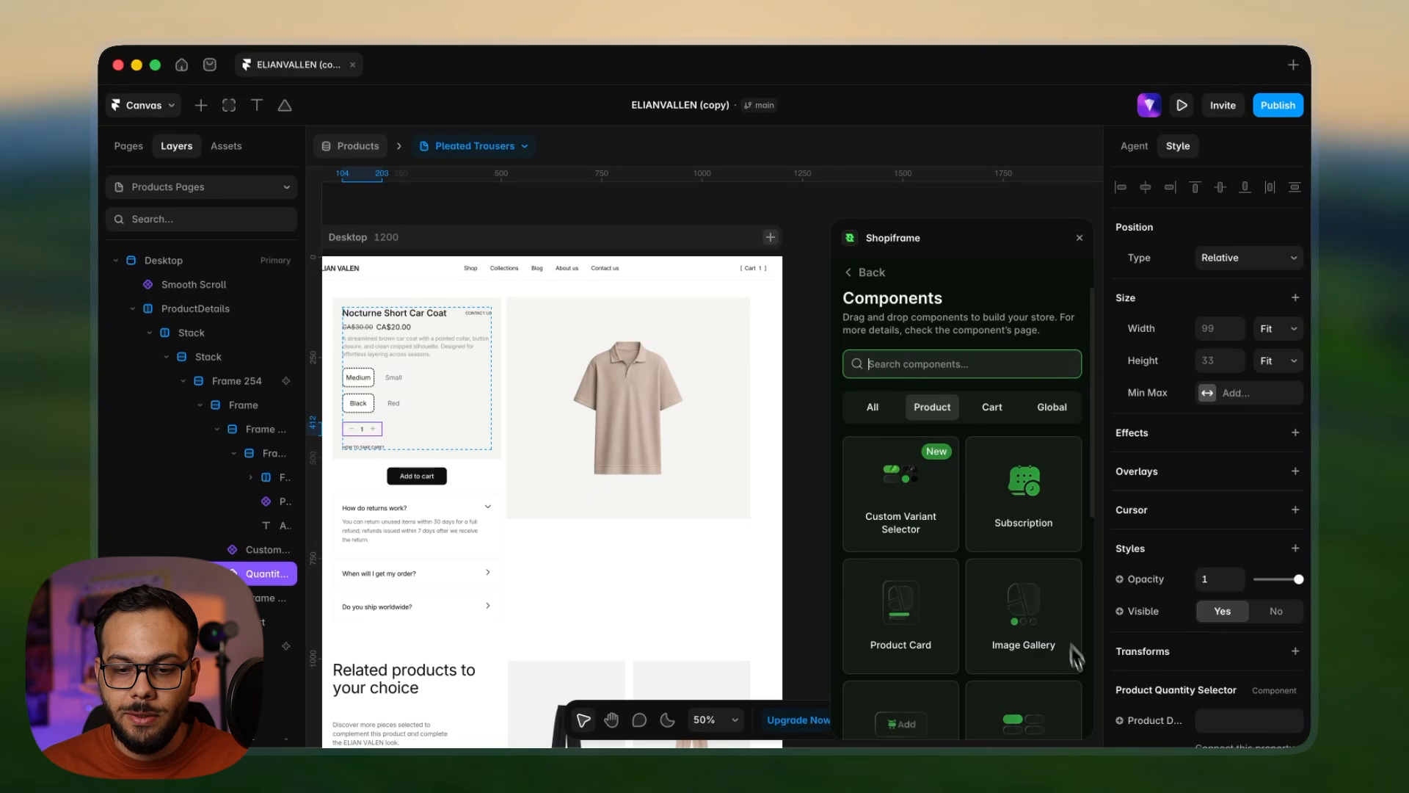
drag(1024, 610, 508, 350)
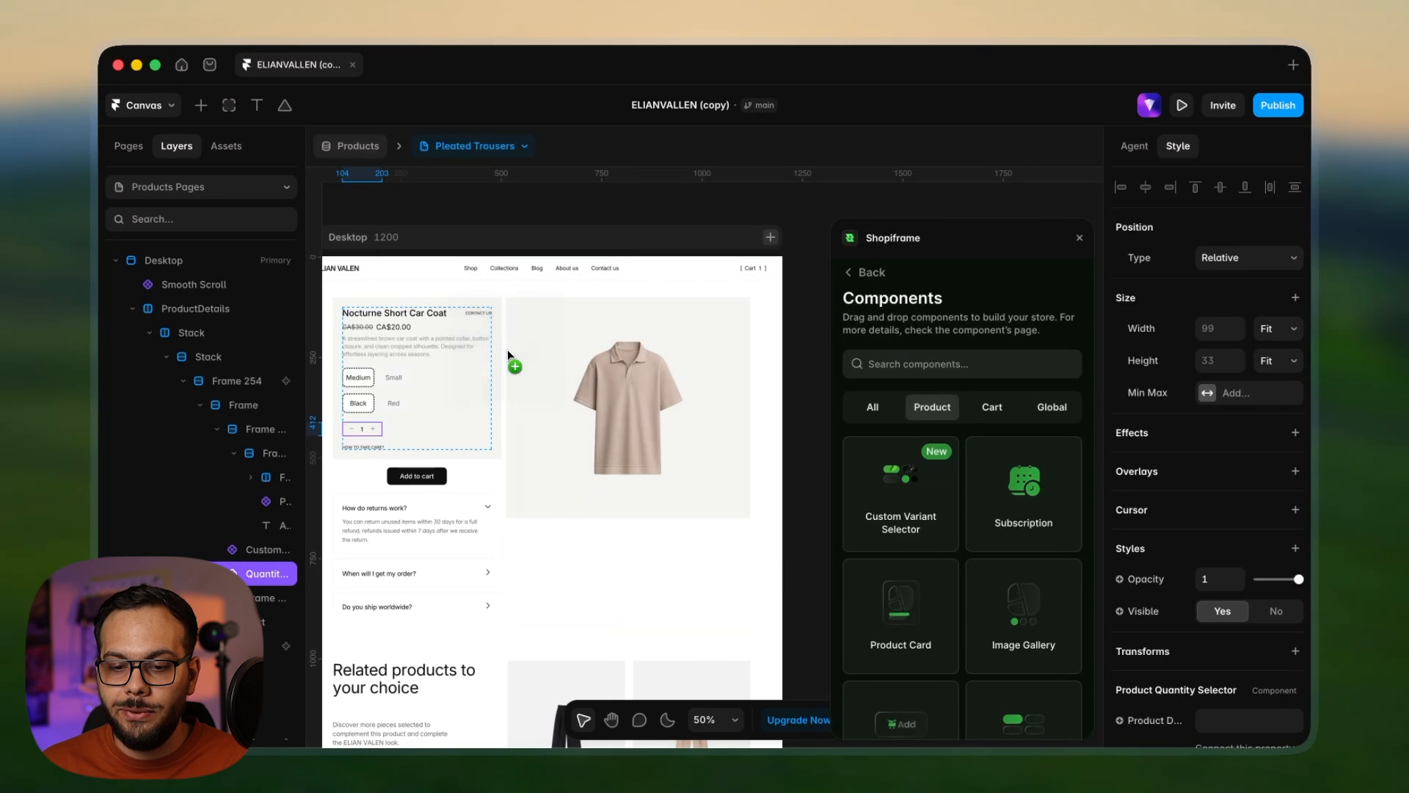
click(1278, 328)
click(1262, 315)
- Close the Shopiframe plugin and delete the static shirt image frame beside the gallery
click(793, 413)
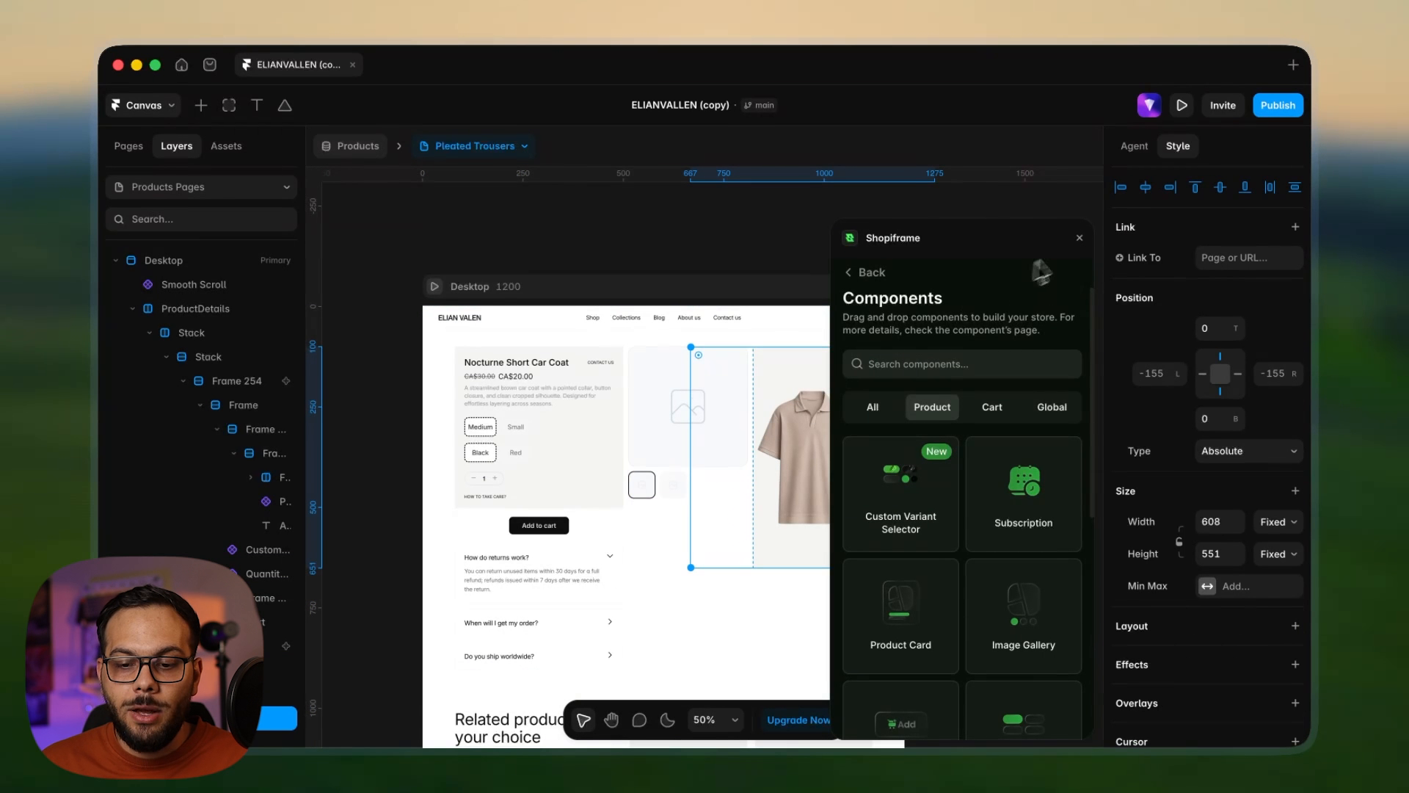
click(1079, 237)
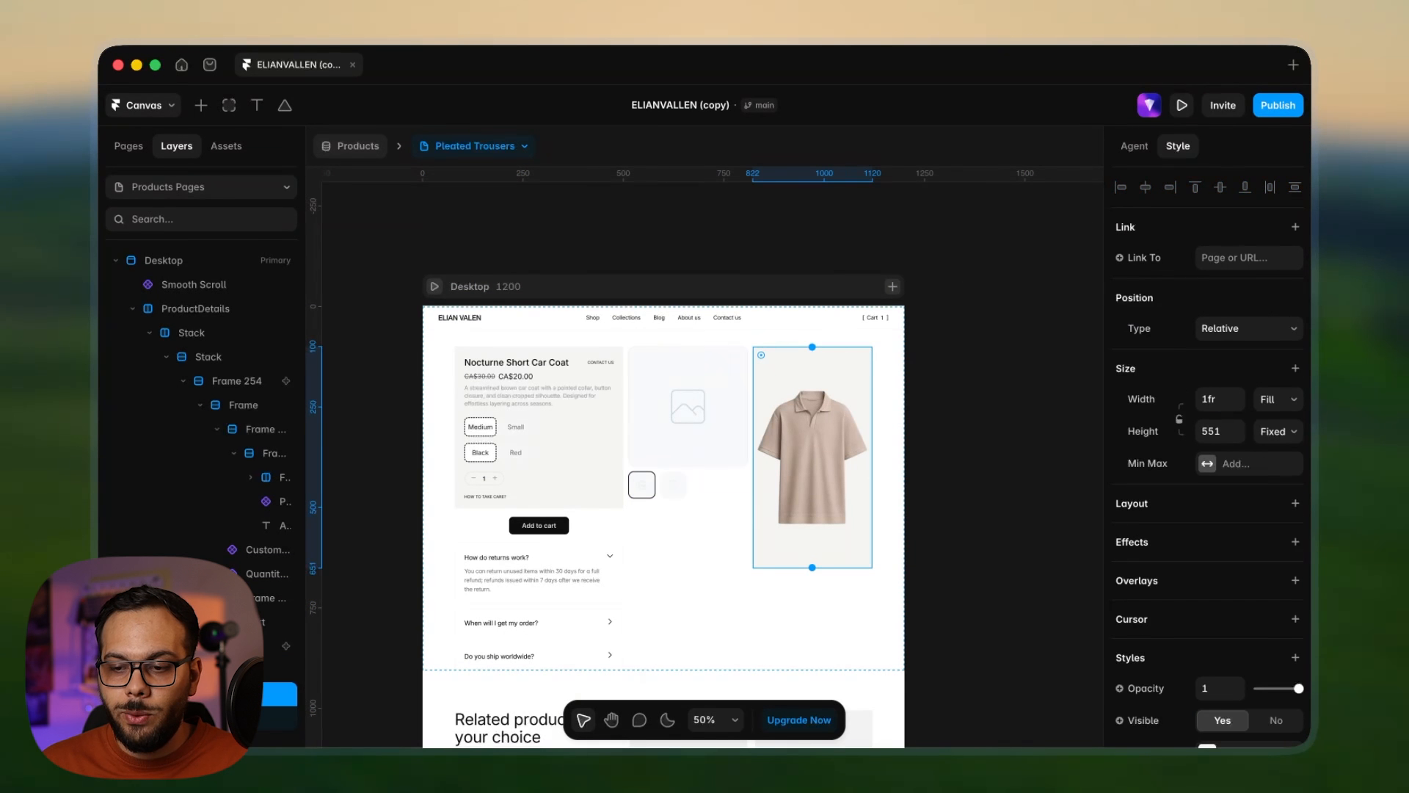
key(BackSpace)
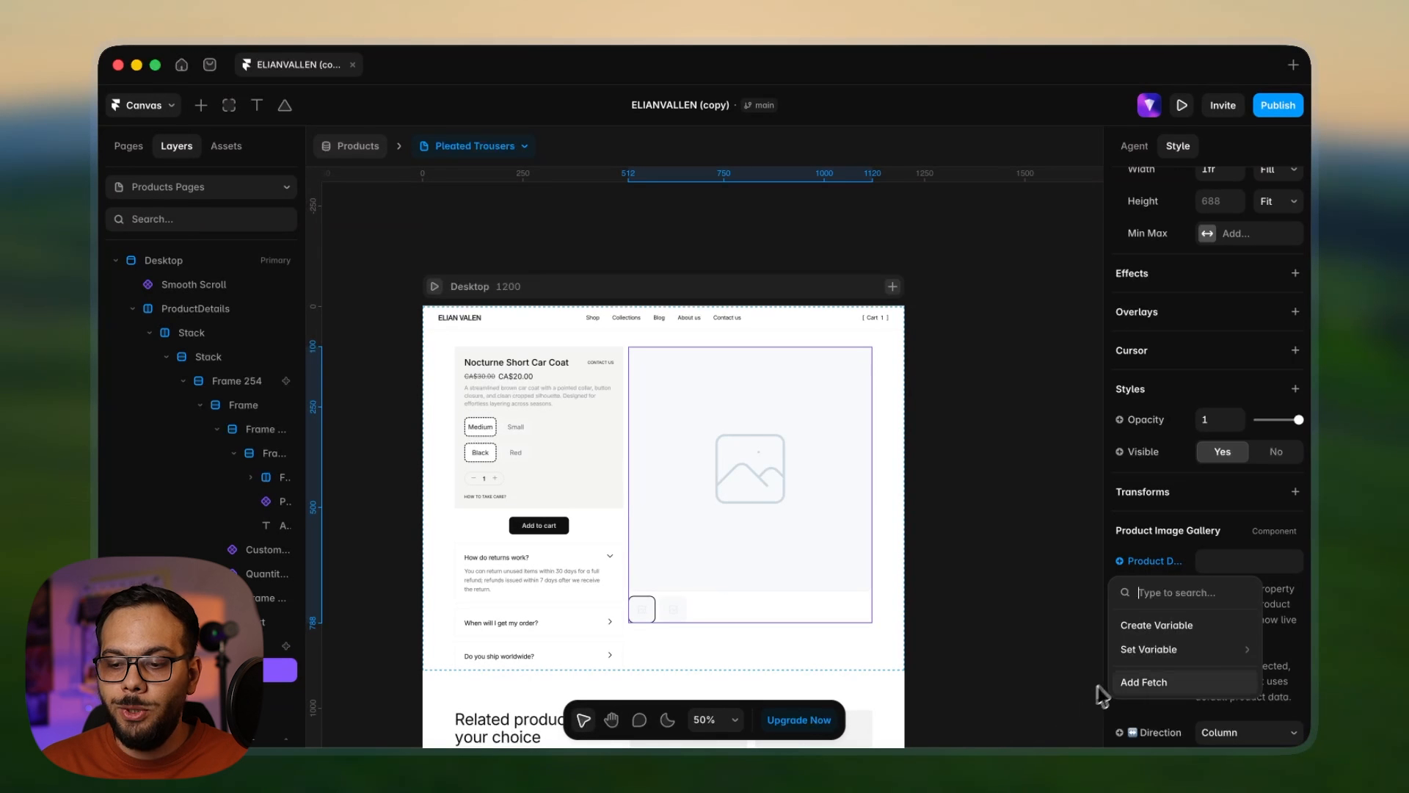
- Connect the Product Data property of the Image Gallery and the Custom Variant Selector to the CMS Product Data field
mouse_move(1149, 649)
click(1036, 264)
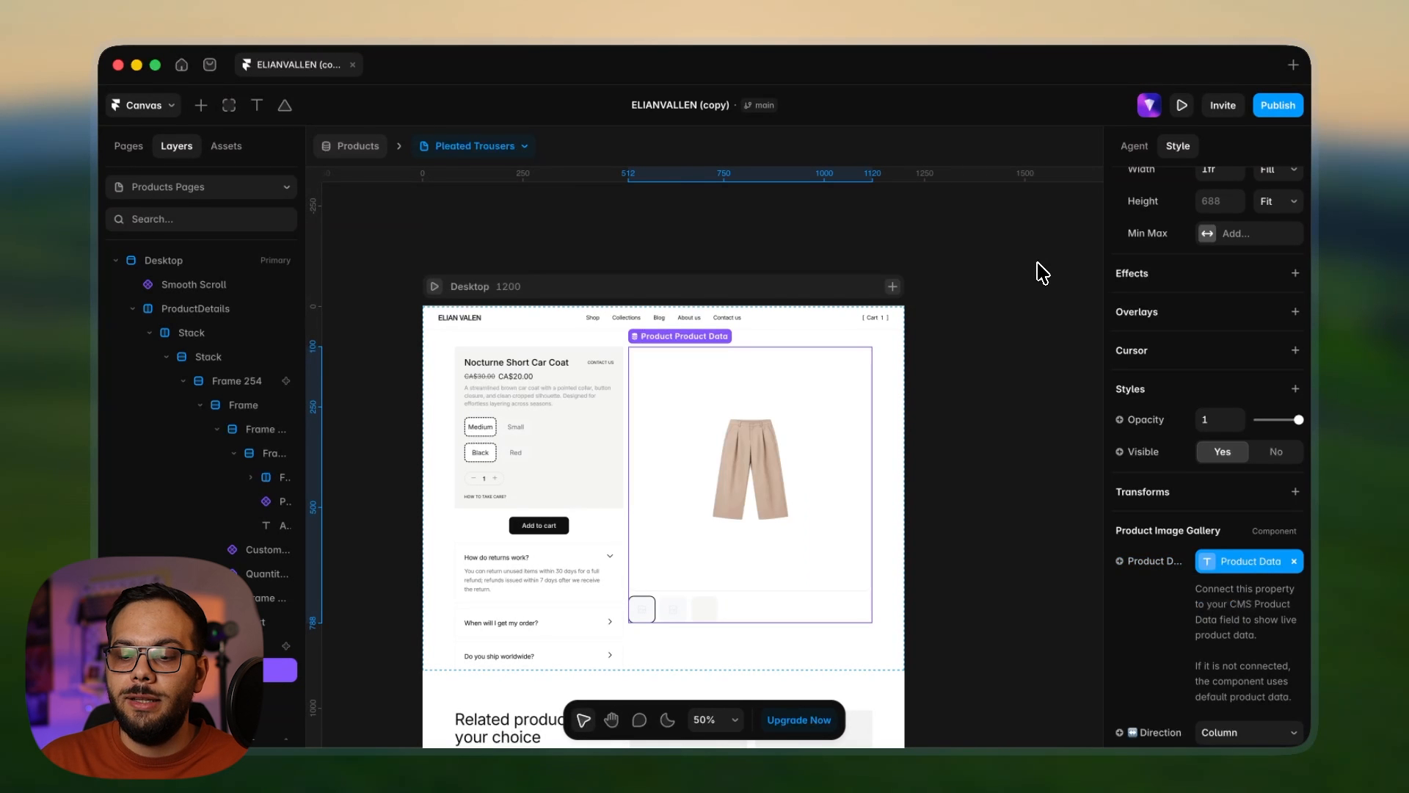
click(514, 428)
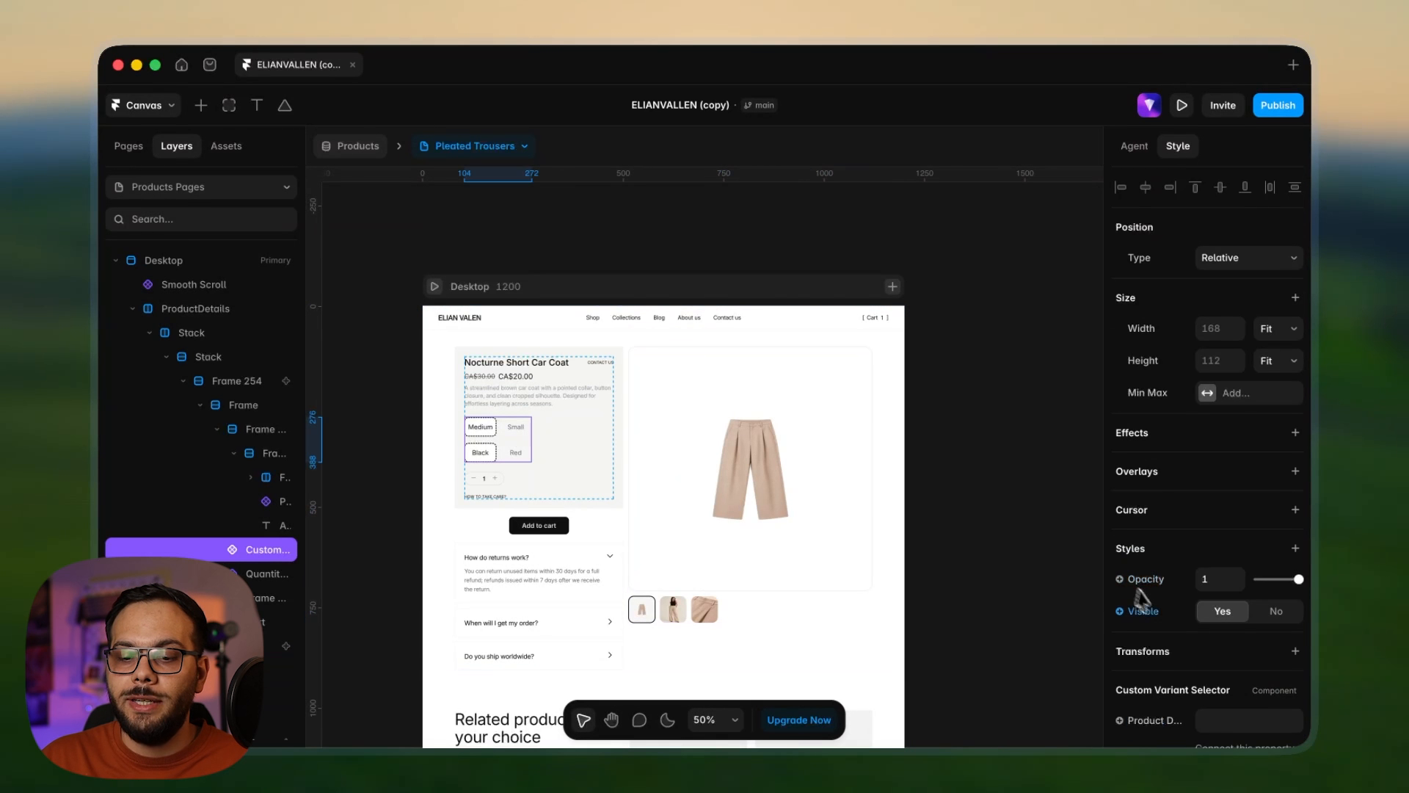
scroll(1167, 619, down, 1)
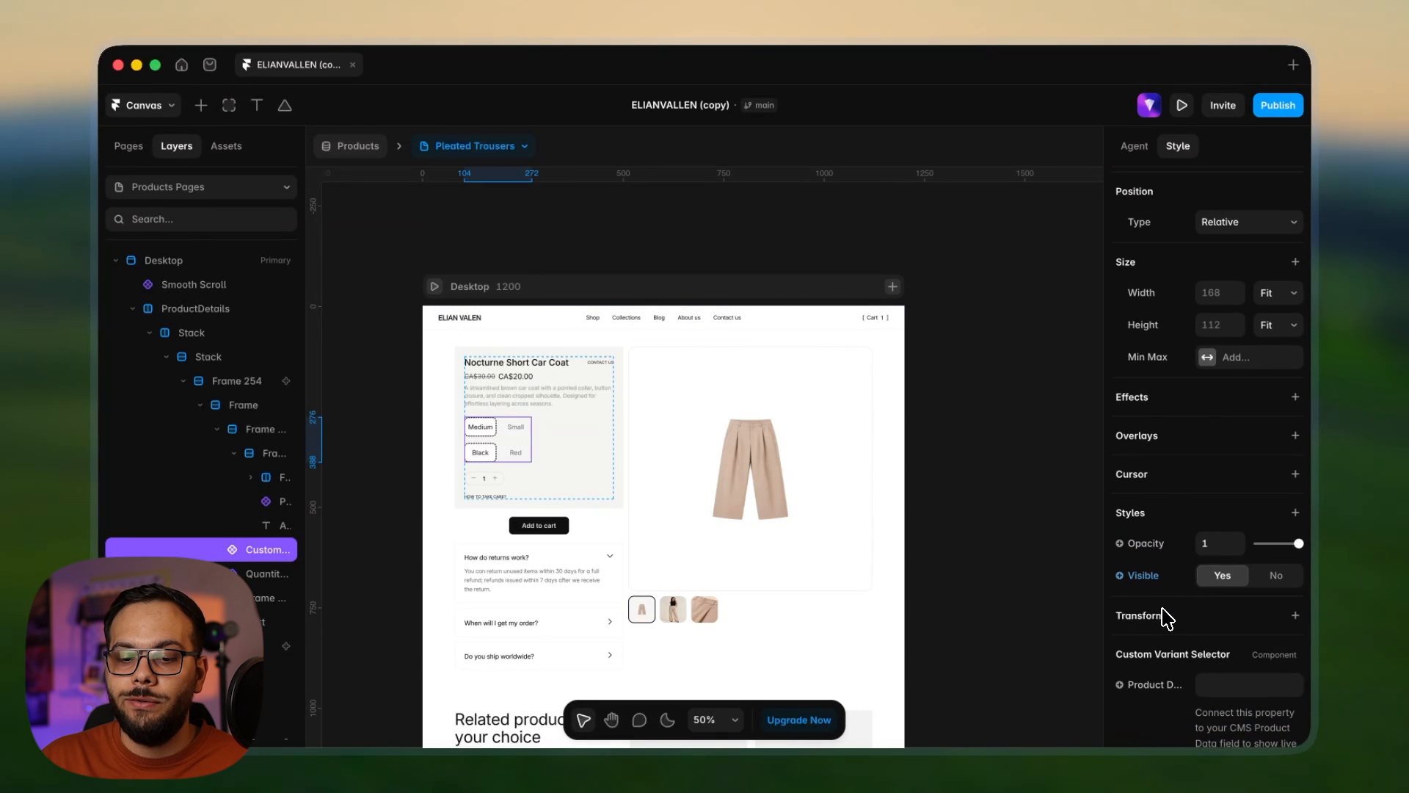
click(1160, 685)
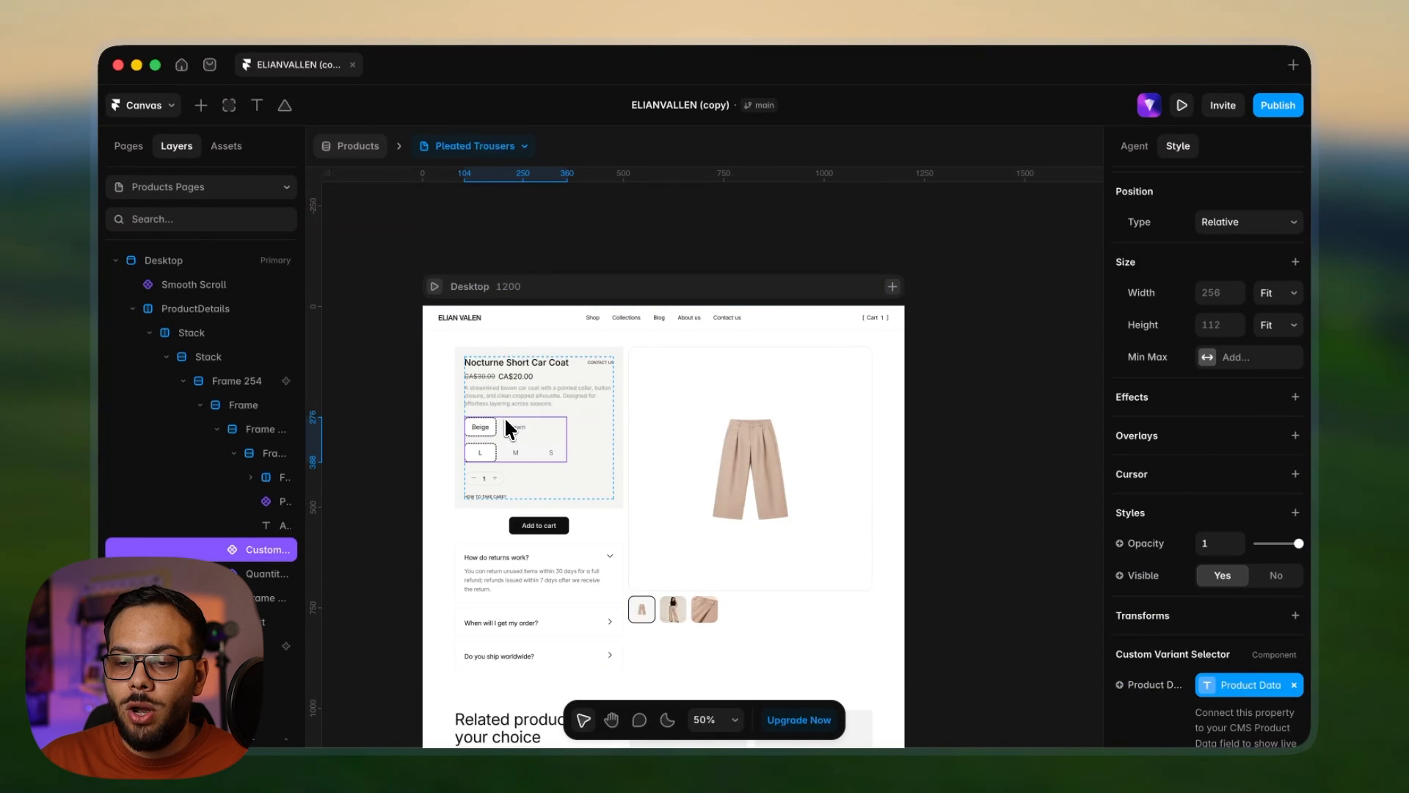
- Bind the description and title text contents to the current product's matching CMS fields
scroll(505, 417, up, 5)
click(547, 376)
scroll(1201, 651, down, 1)
scroll(1201, 651, down, 8)
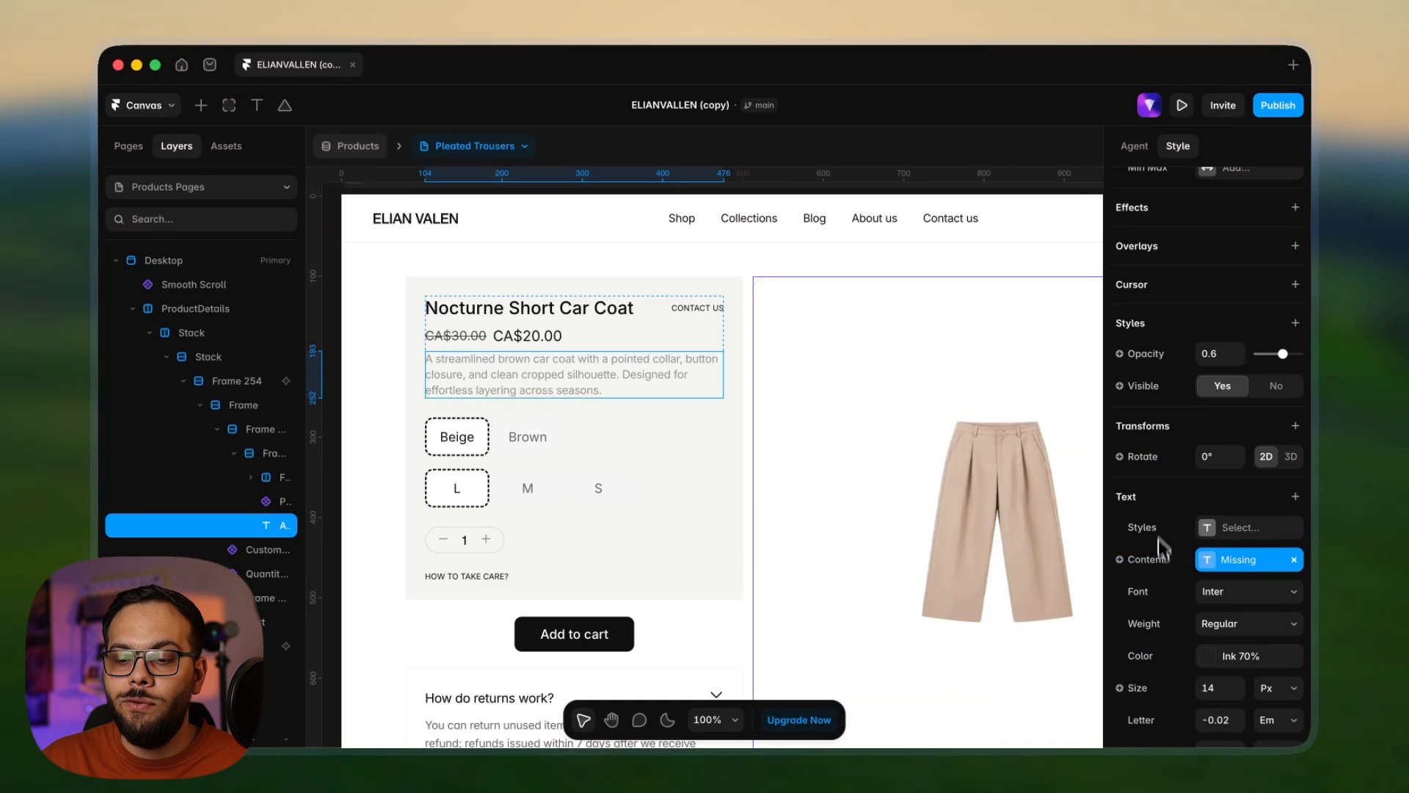
click(1152, 549)
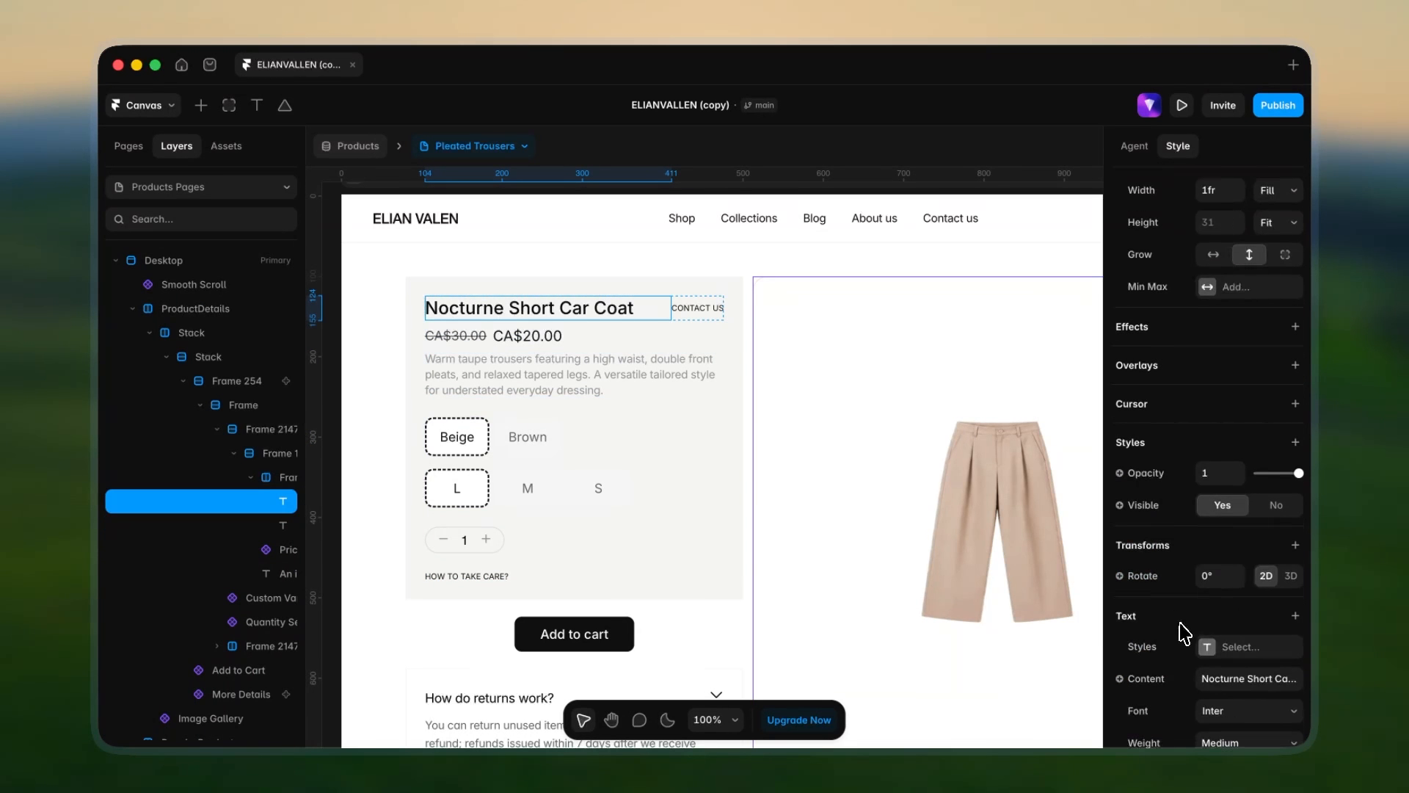
click(1120, 639)
mouse_move(1149, 599)
mouse_move(1050, 527)
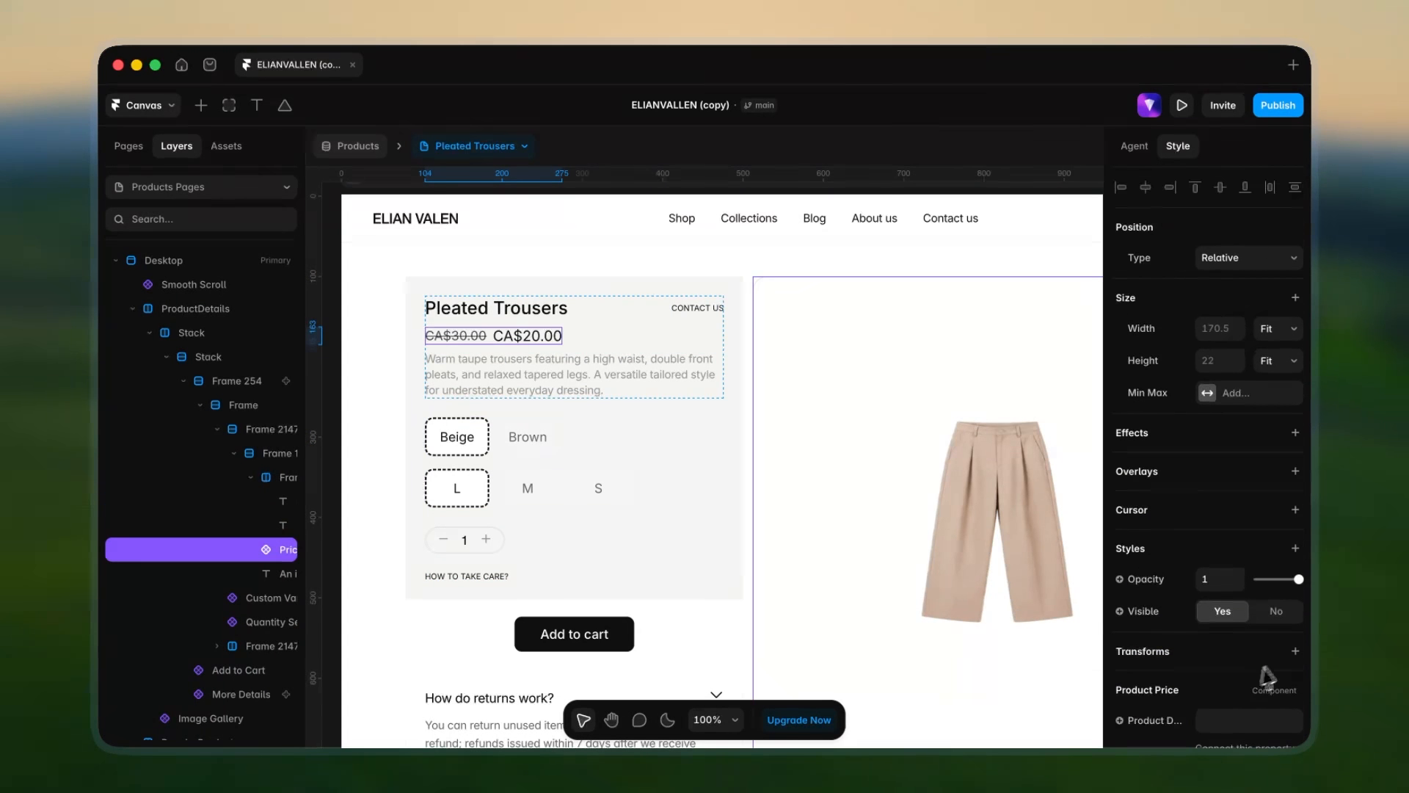
- Connect Price, Quantity Selector and Add to Cart to the CMS Product Data field and set Add to Cart's width to Fill
click(1119, 565)
mouse_move(1149, 648)
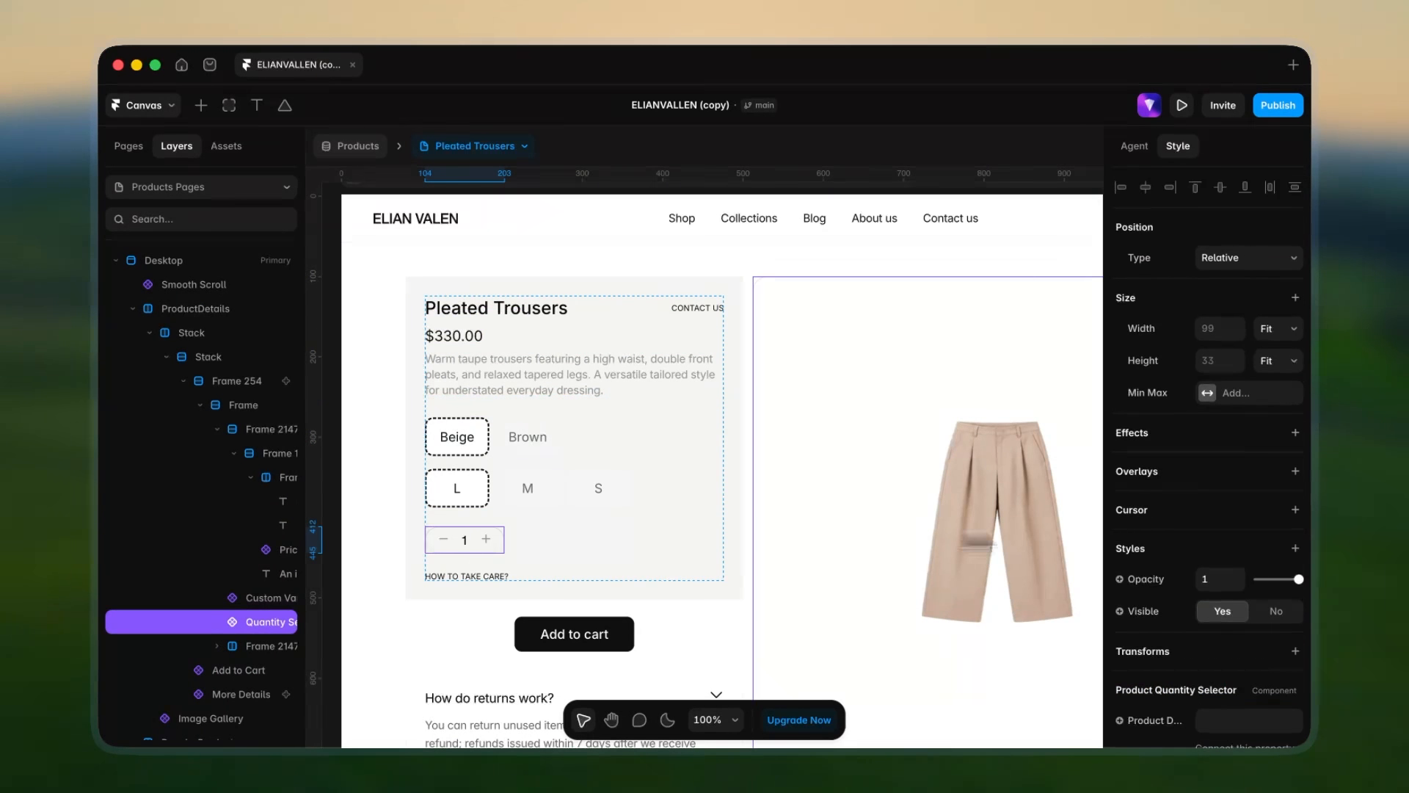
scroll(1204, 514, down, 6)
click(1120, 287)
mouse_move(1149, 375)
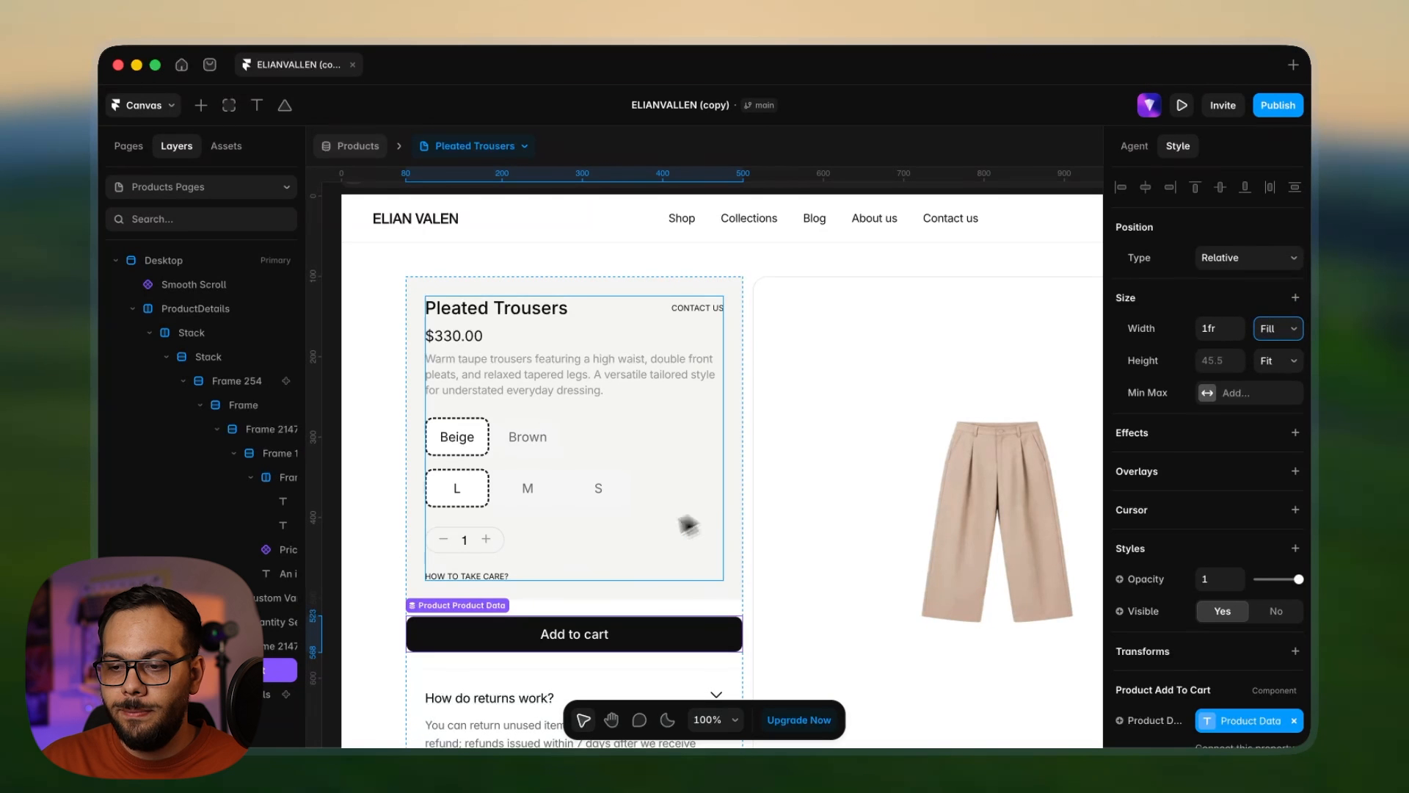
- Set the option button width to 92px in the Custom Variant Selector's styles
click(795, 448)
key(super+minus)
drag(780, 440, 690, 429)
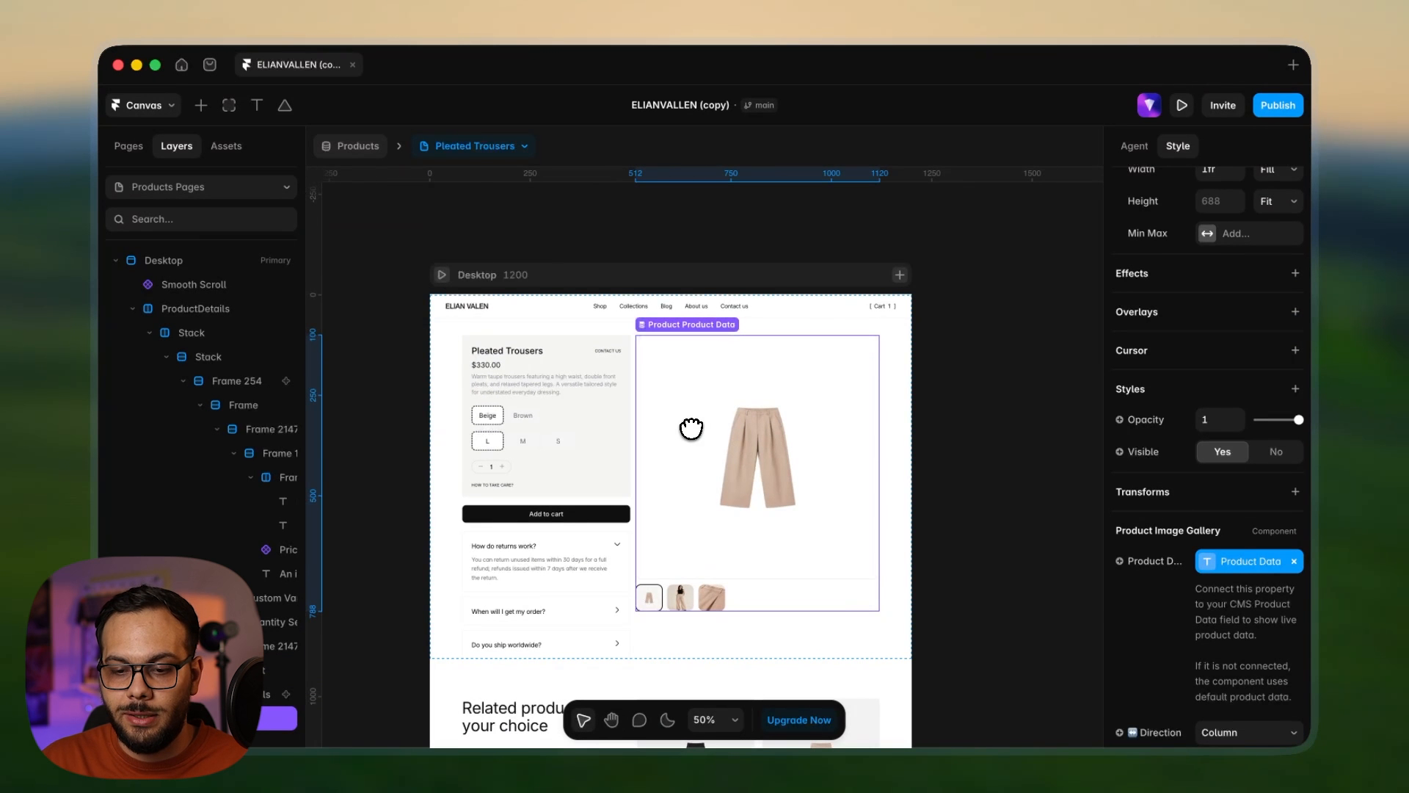
click(472, 417)
key(super+equal)
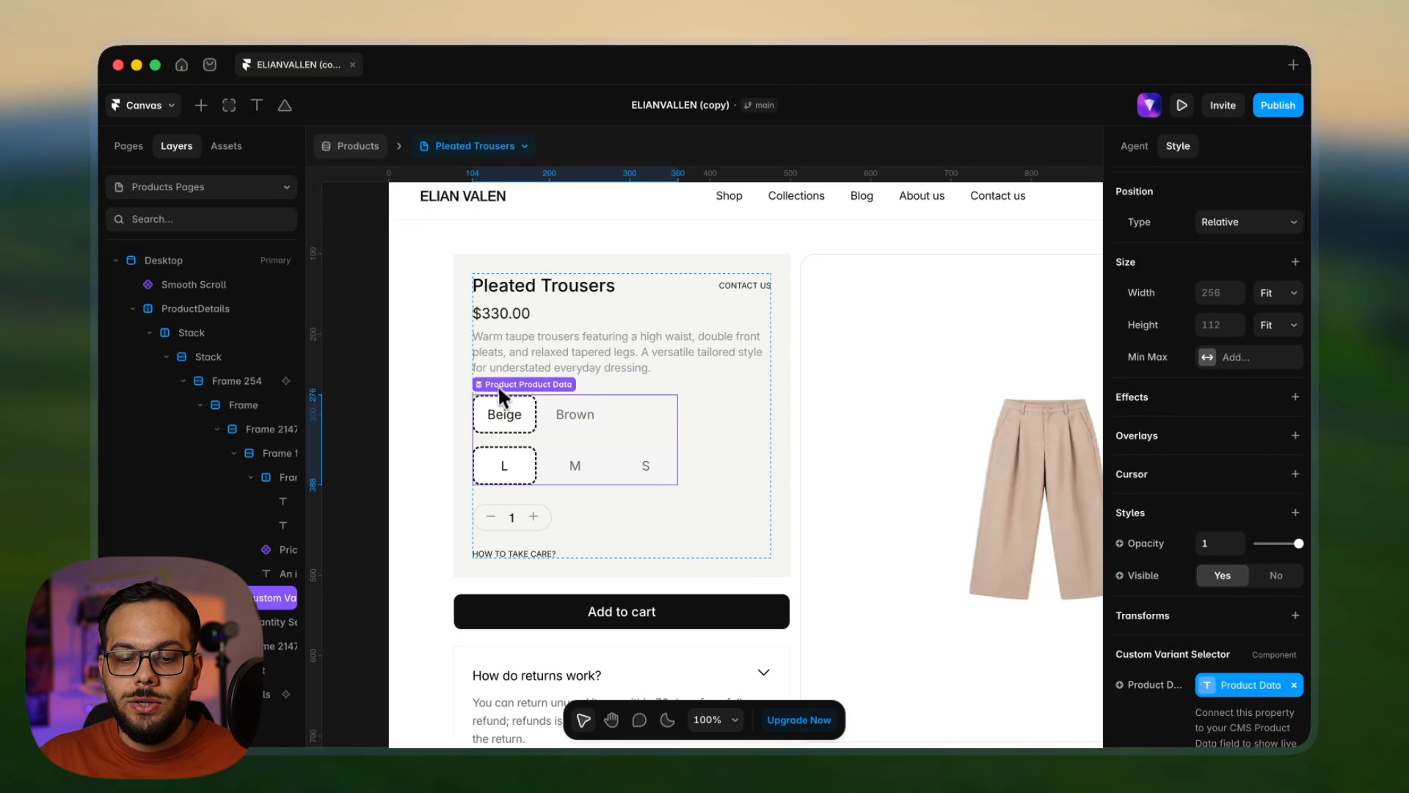
scroll(1193, 628, down, 8)
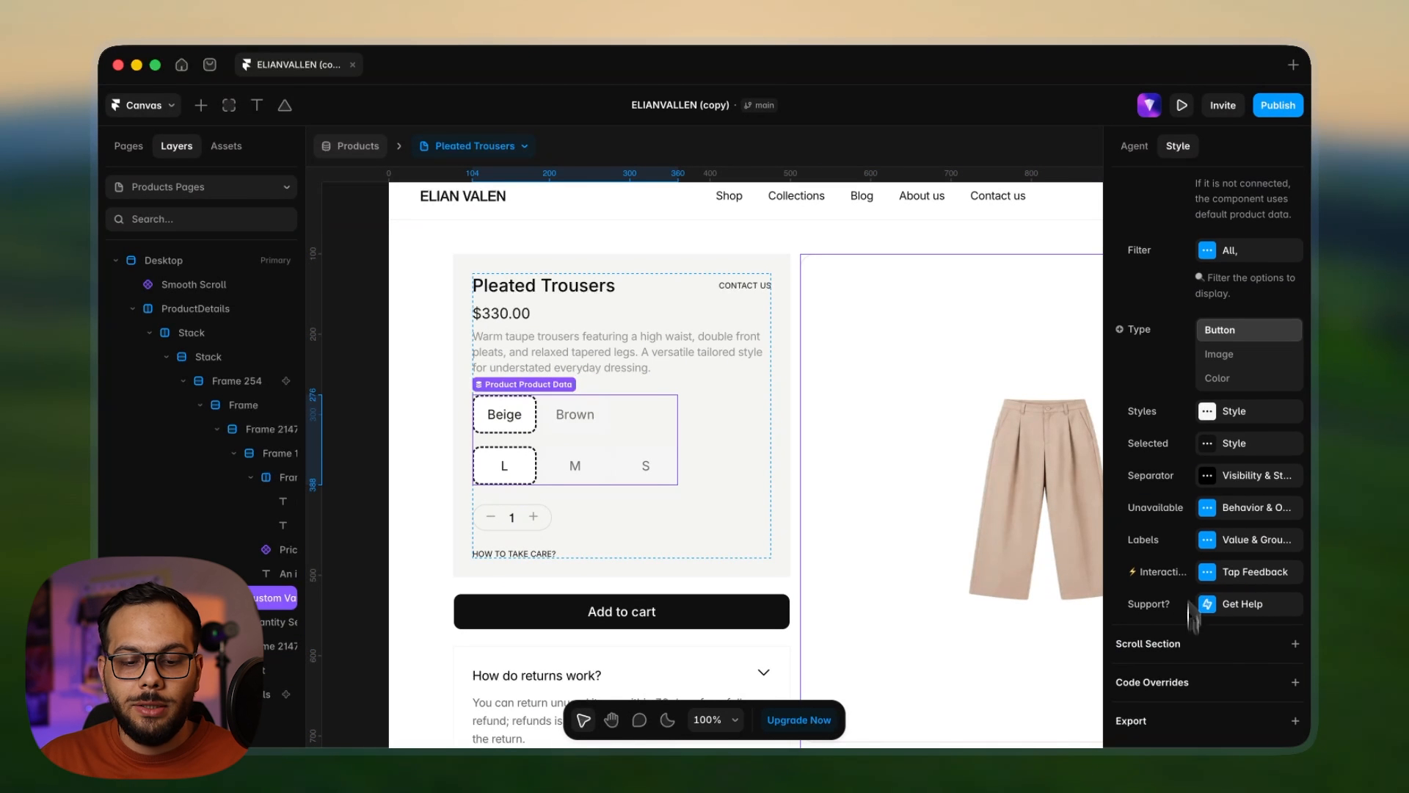
click(1209, 415)
drag(1073, 464, 1079, 464)
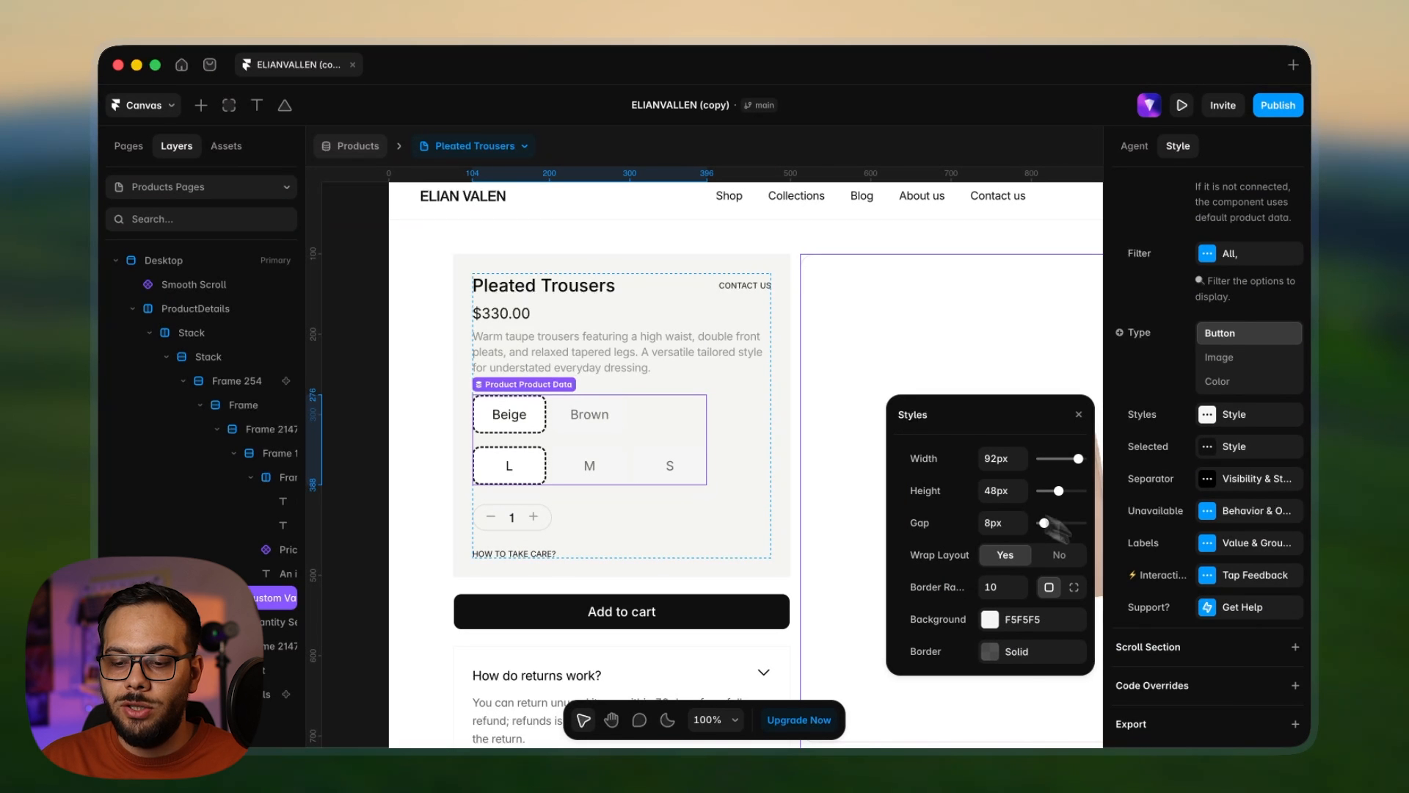
- Set the background opacity of the variant selector's Selected style to 0%
click(1208, 448)
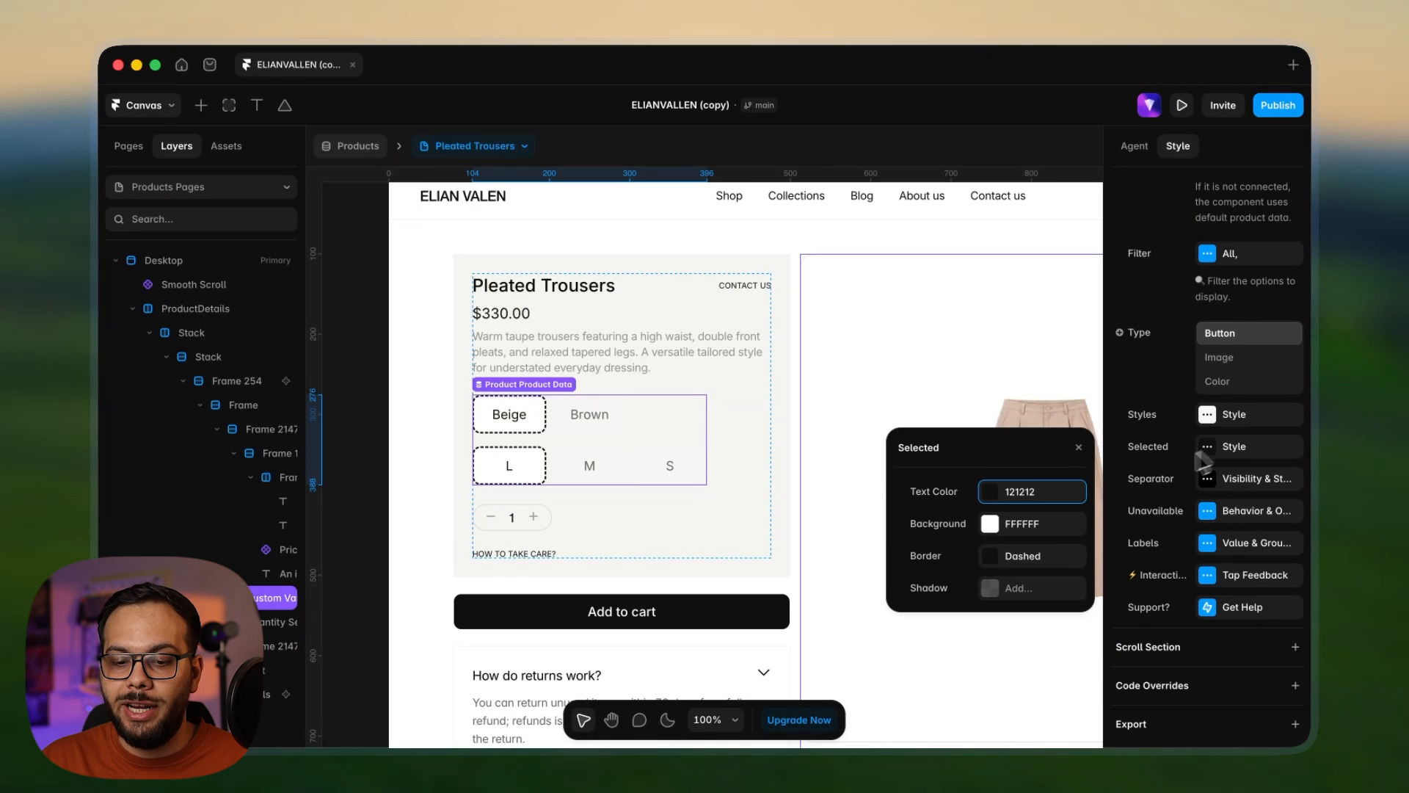
click(1040, 529)
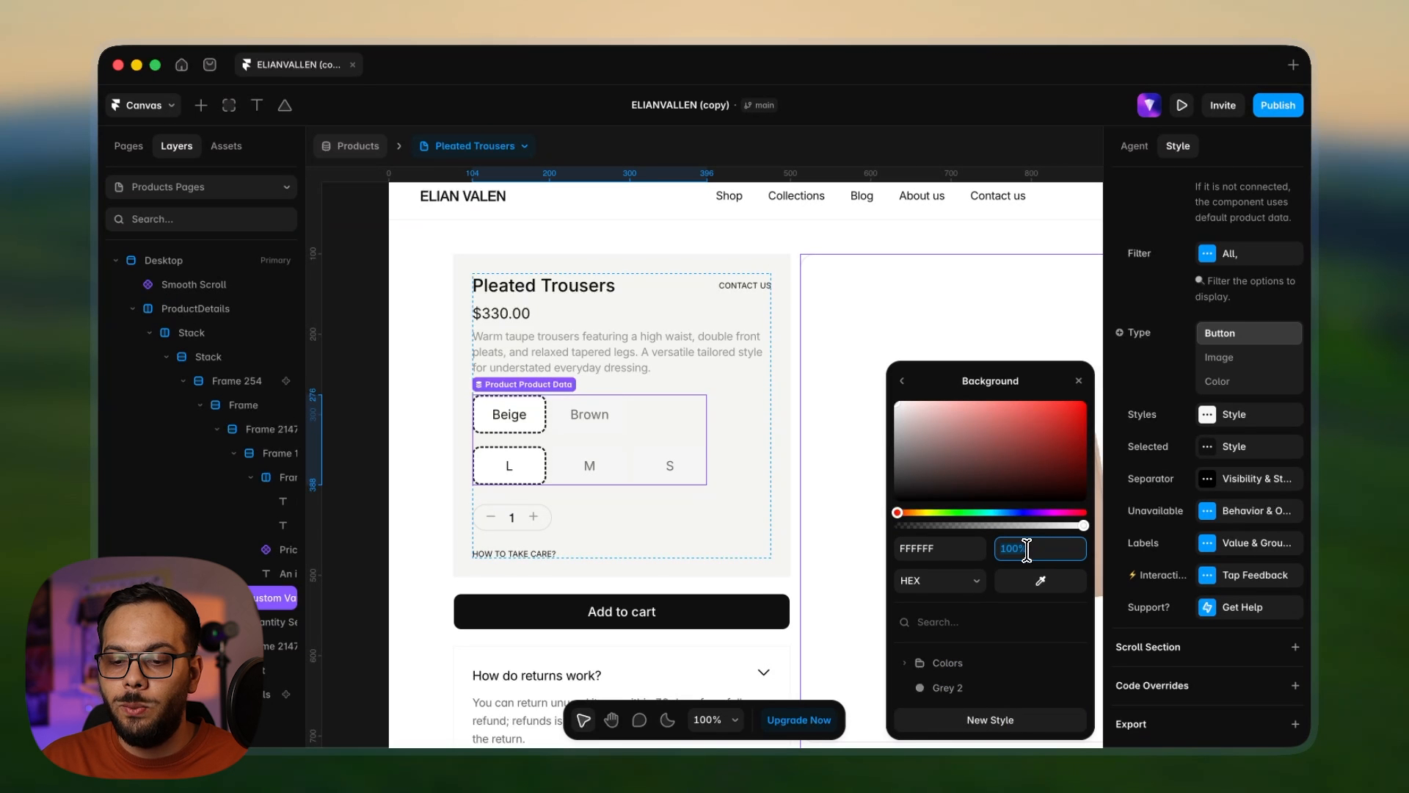
click(1026, 549)
text(0)
key(Return)
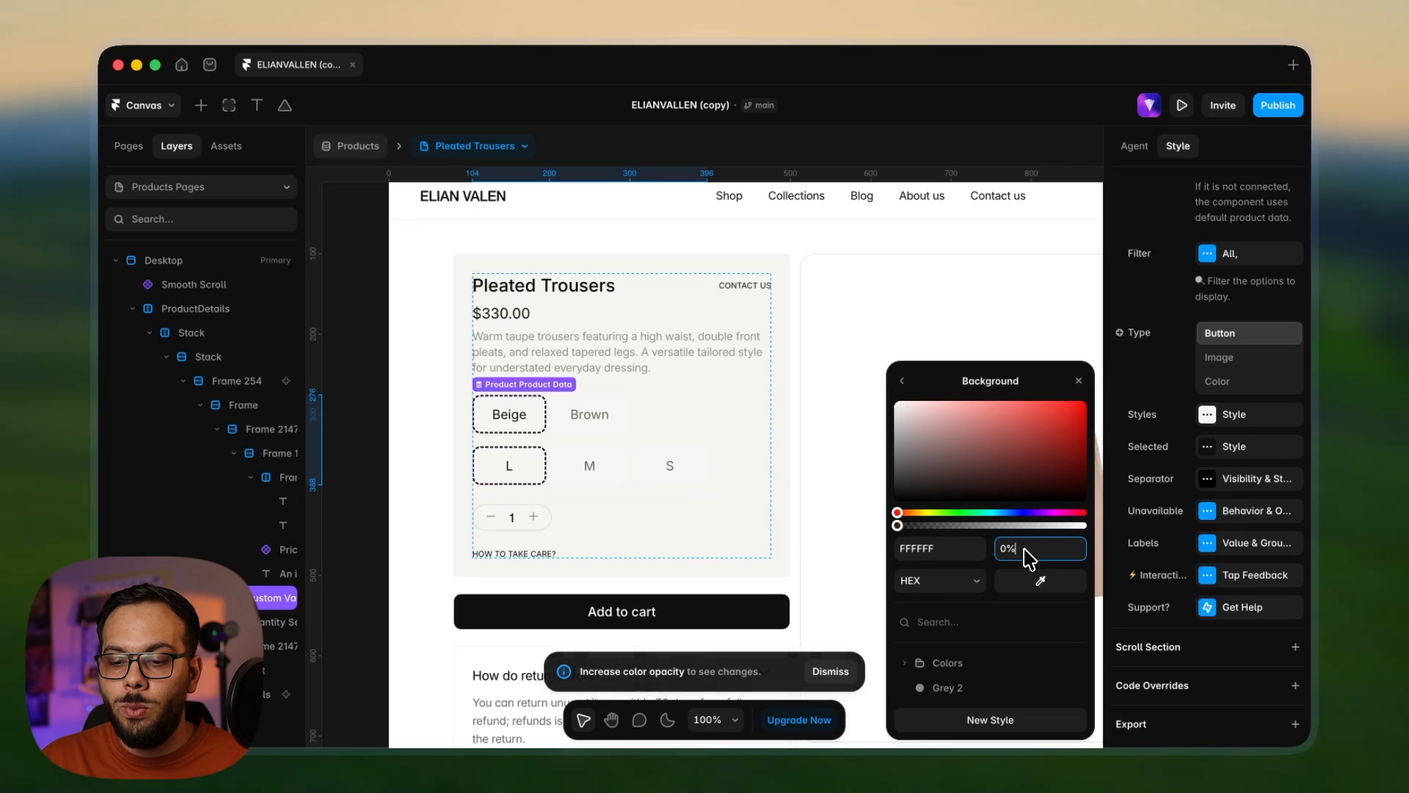
click(903, 387)
- Set the border width of the variant selector's Selected style to 0
click(1012, 555)
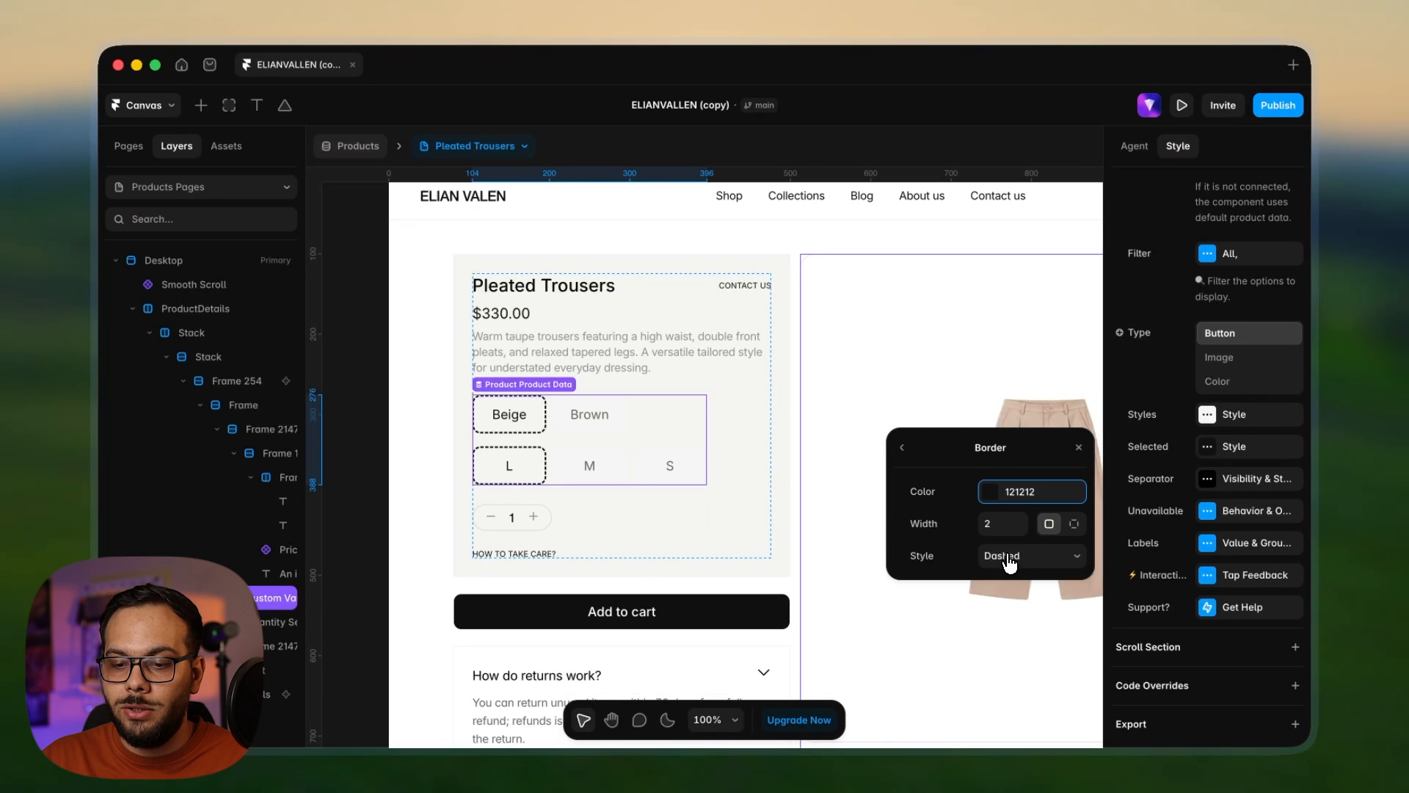
click(1002, 523)
text(0)
key(Return)
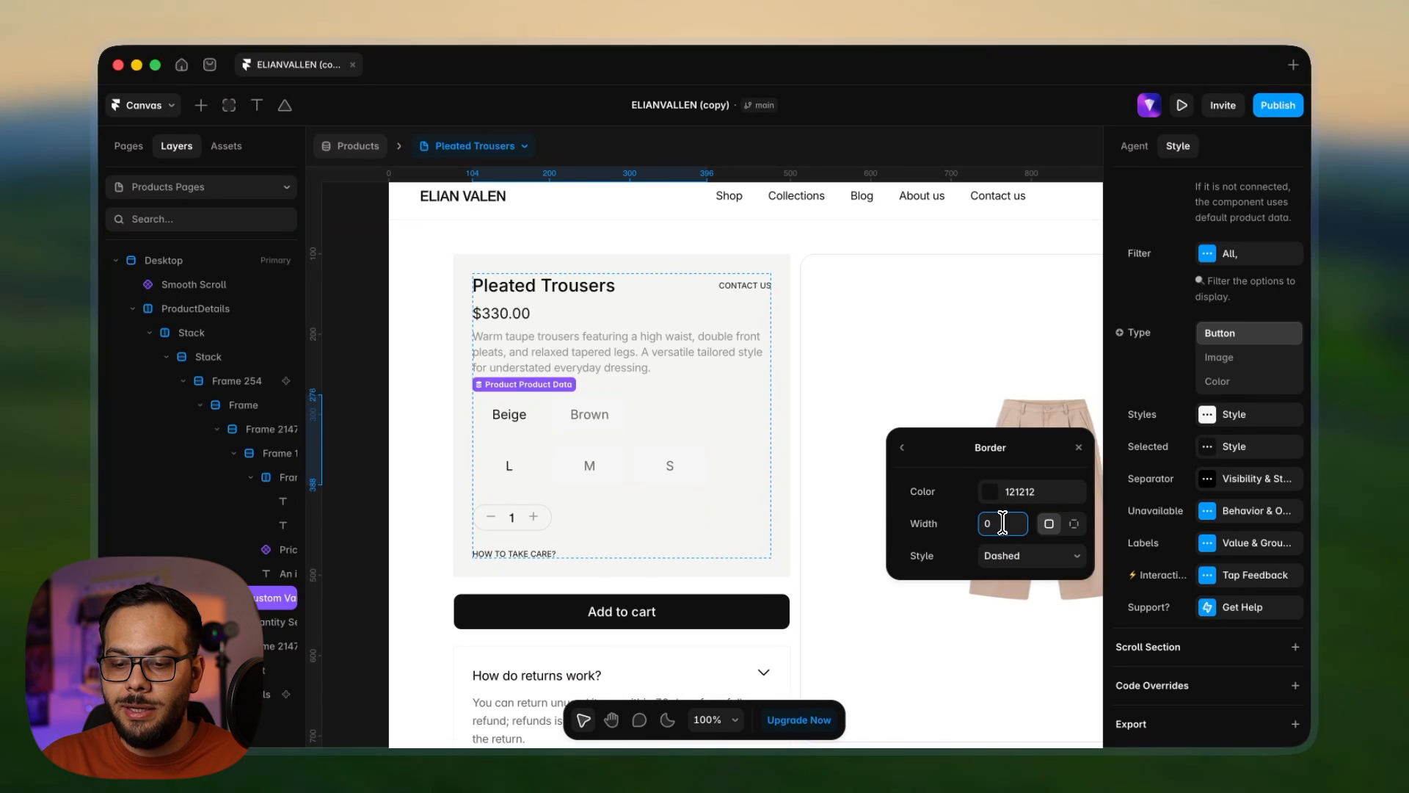
click(1082, 446)
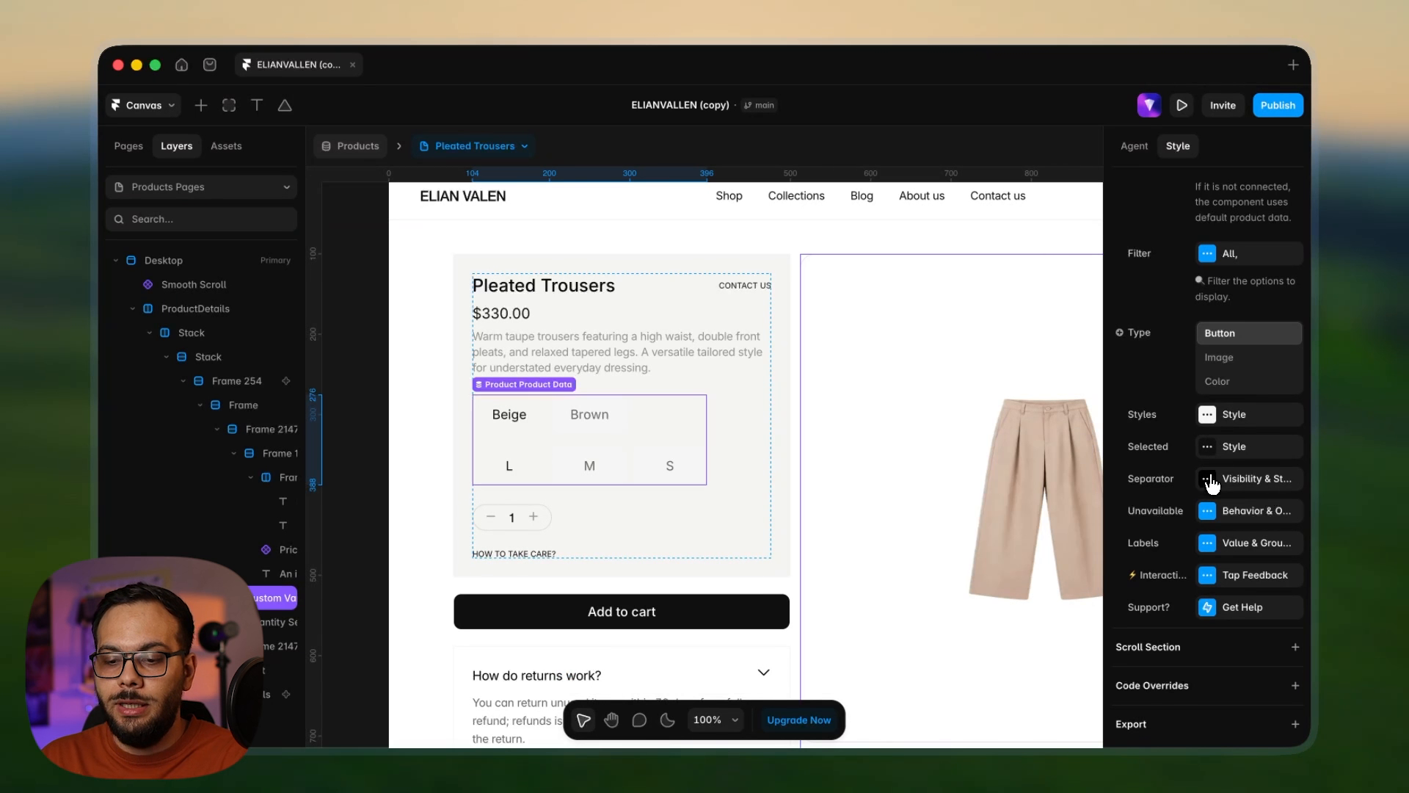
- Set the variant selector's Separator visibility to Show
click(1208, 479)
click(1003, 524)
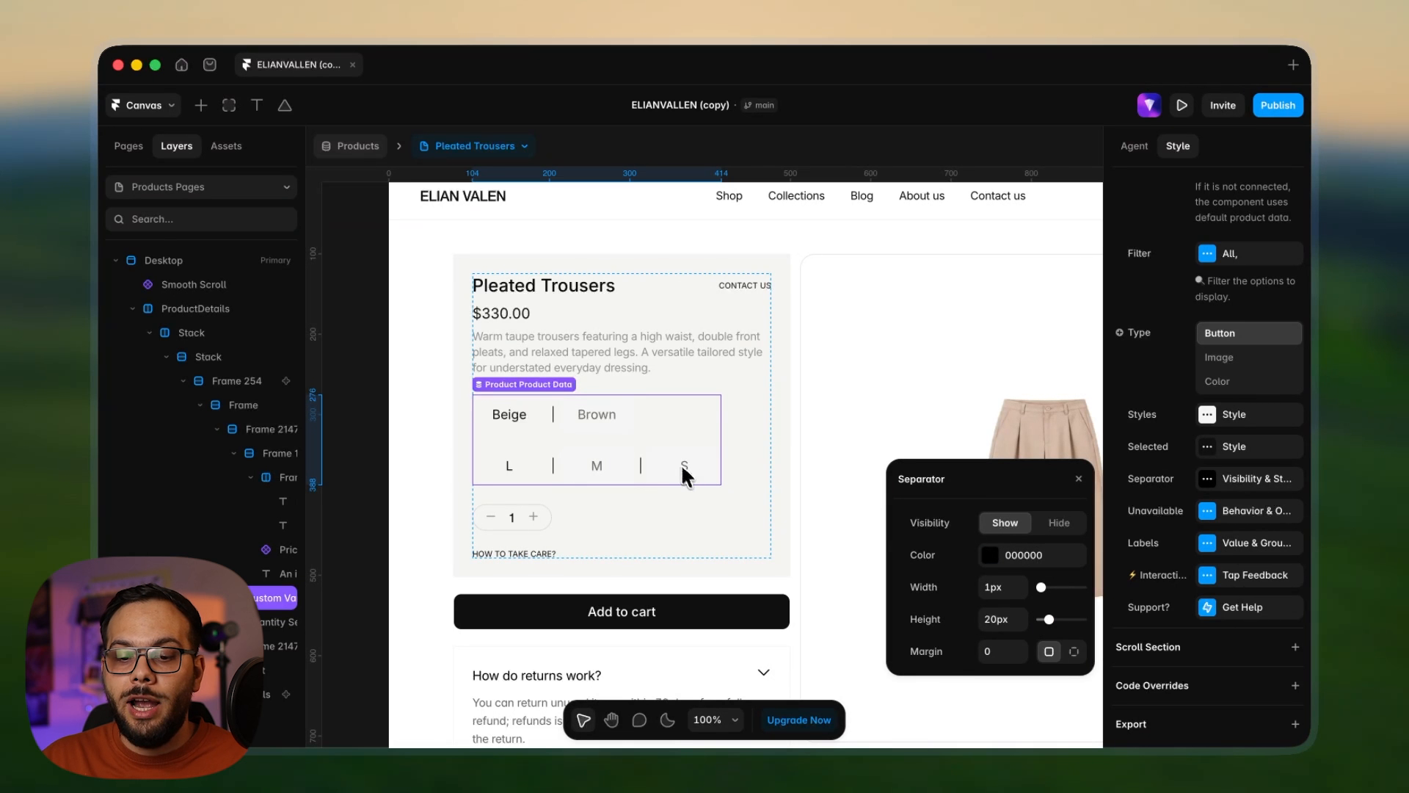
click(1080, 479)
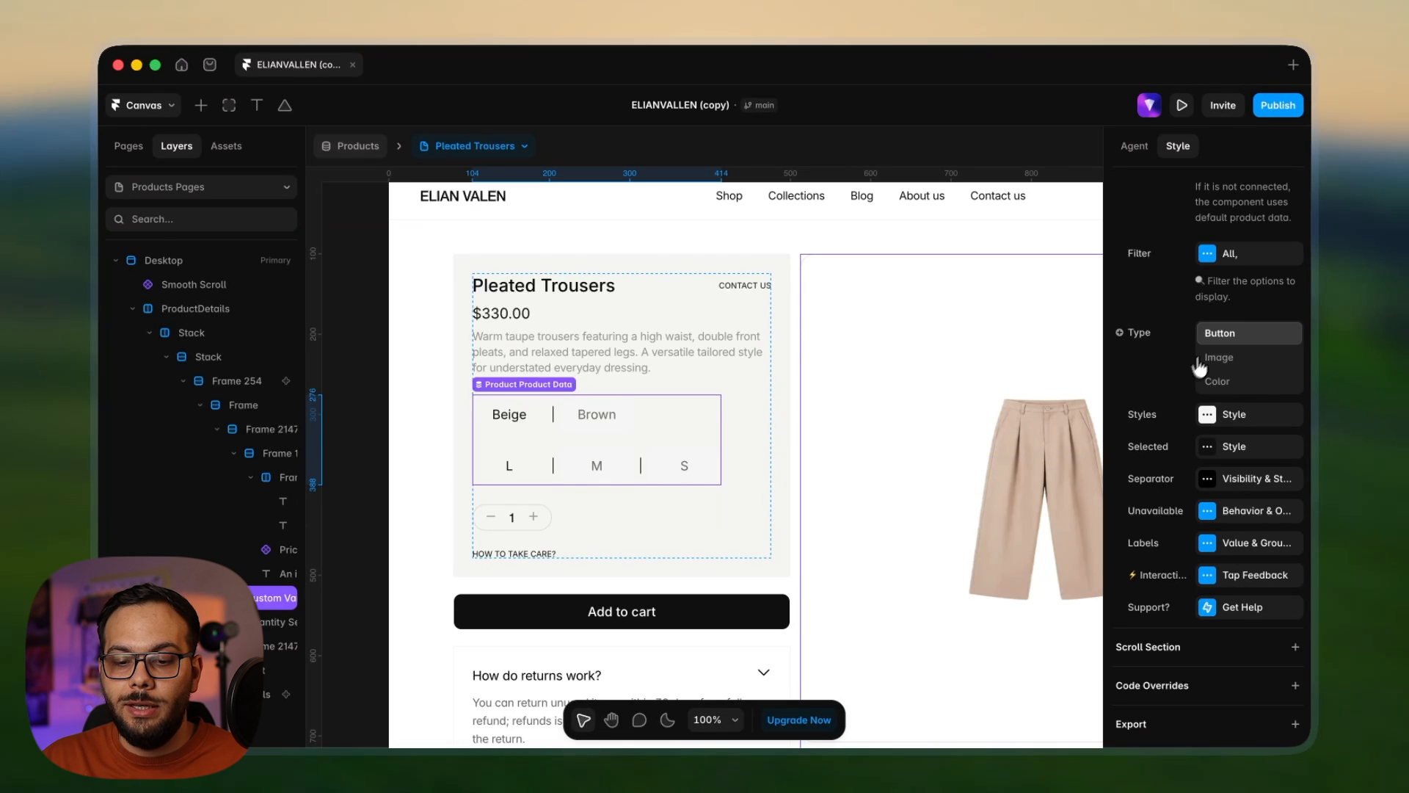
- Filter the Custom Variant Selector with type Contains and the group title Color
click(1248, 253)
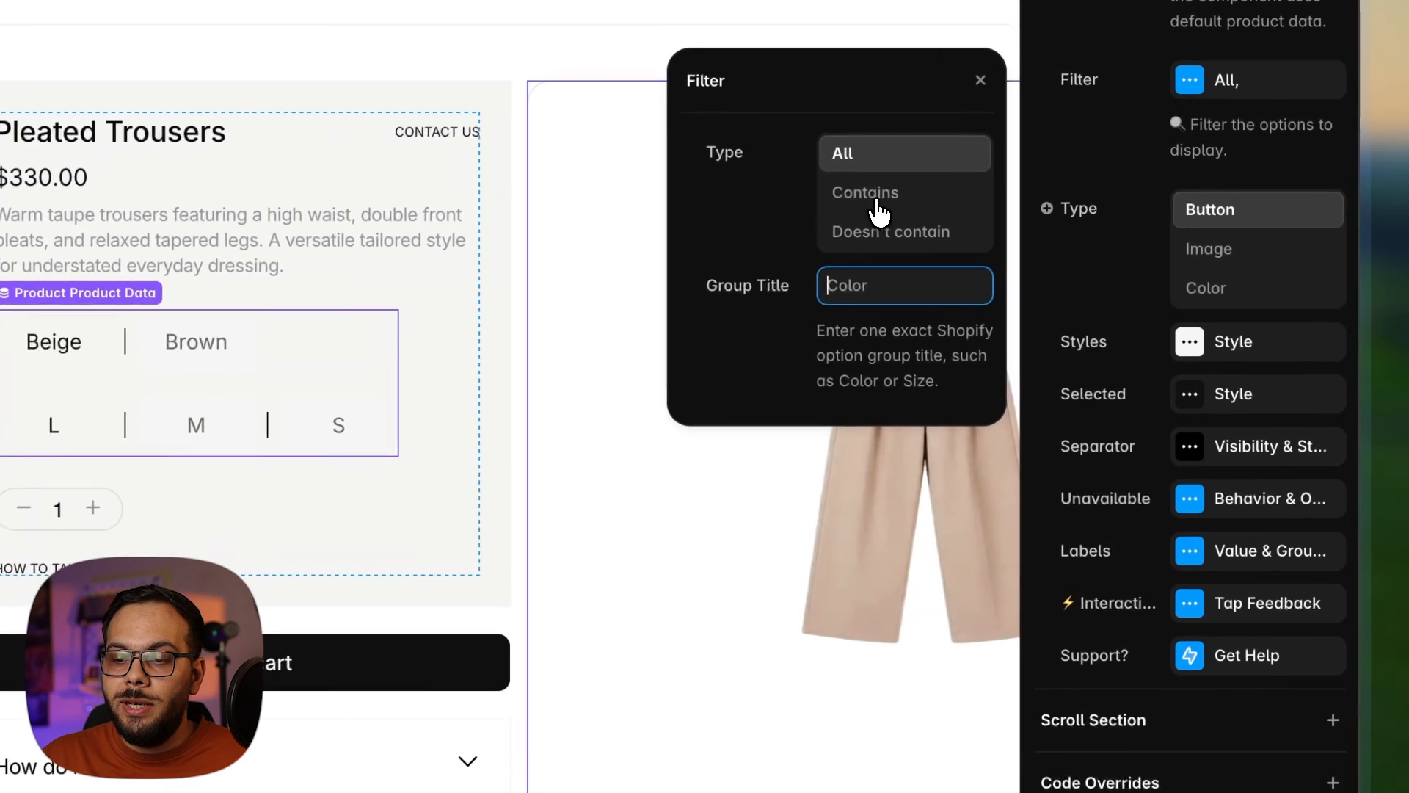
click(1014, 325)
click(870, 284)
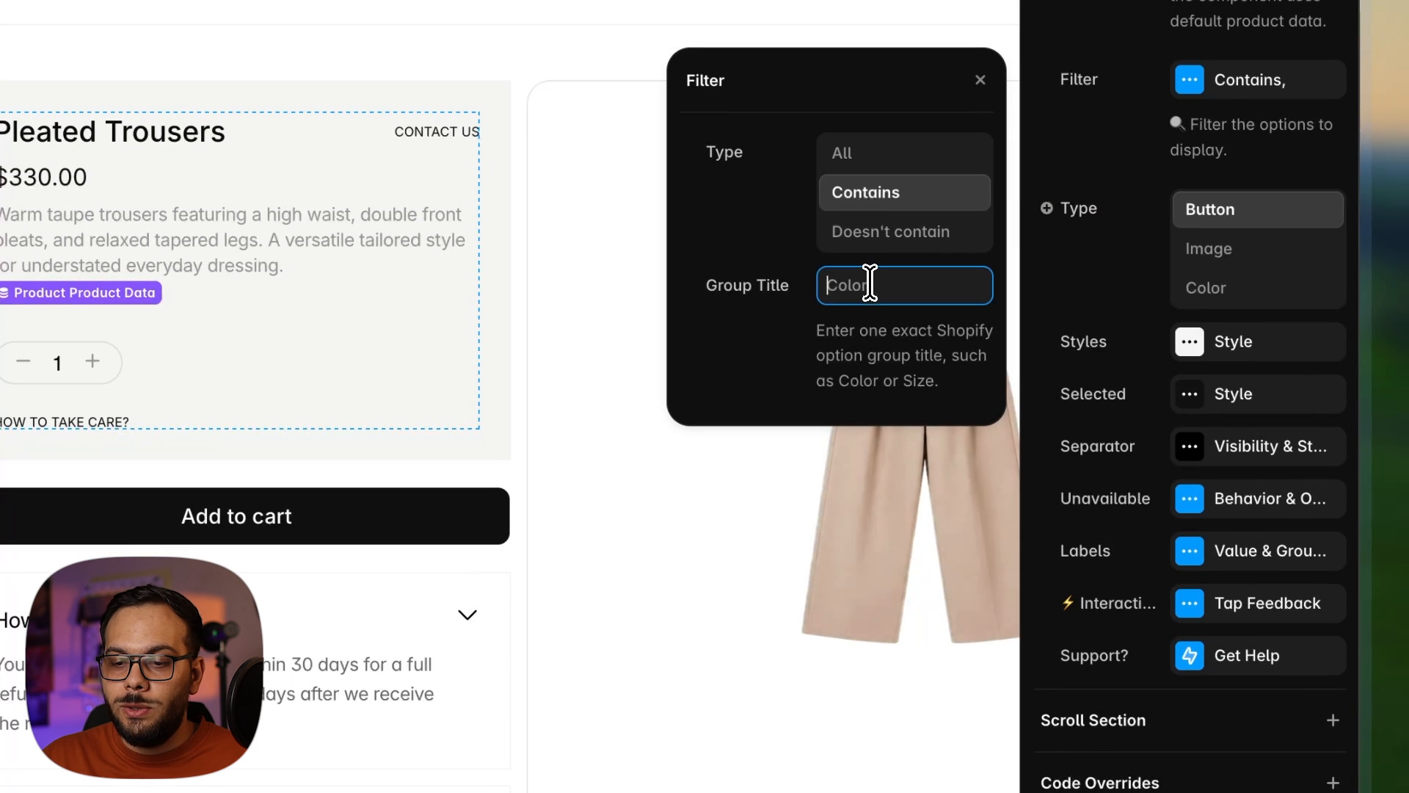
text(Color)
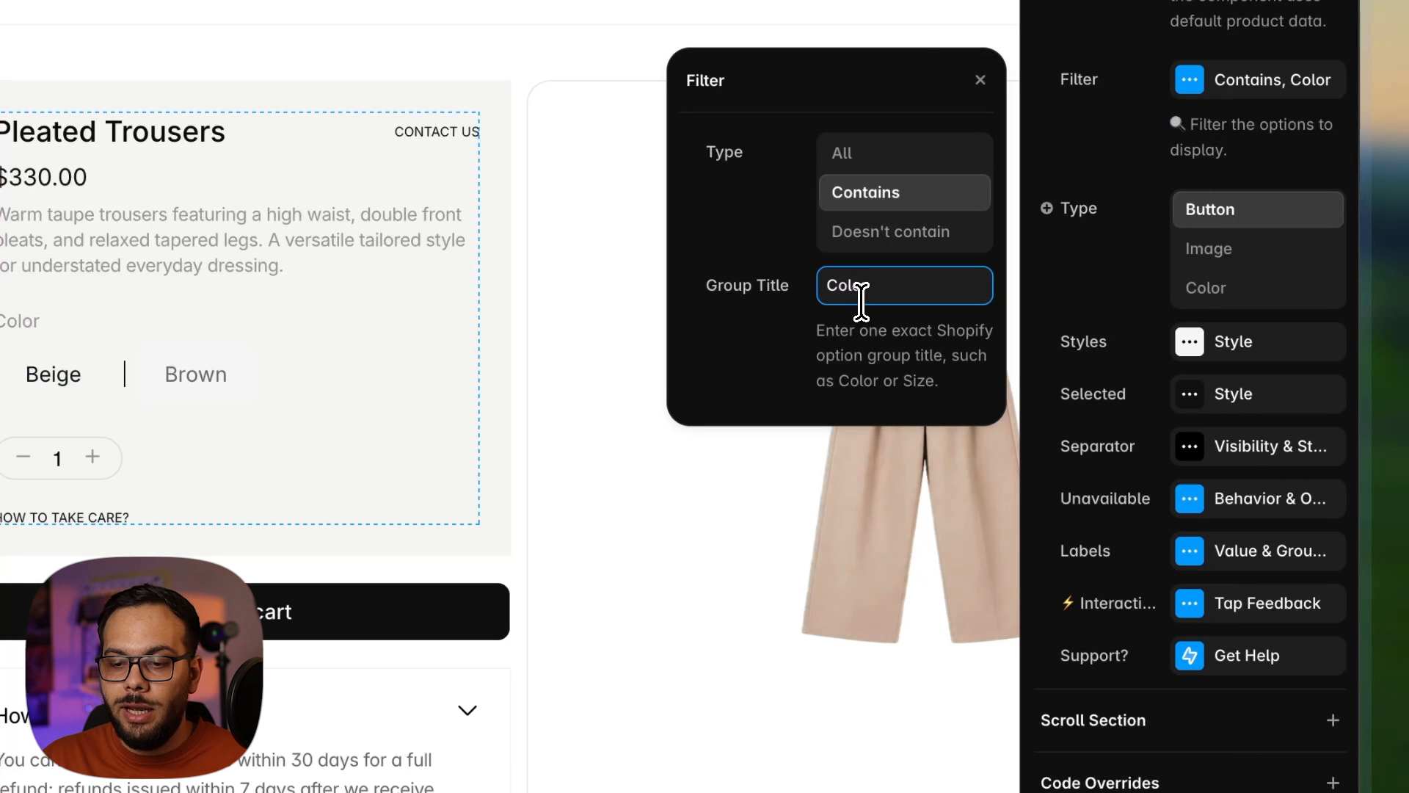
- Set the variant selector's type to Color and its value text visibility to Show
click(1203, 292)
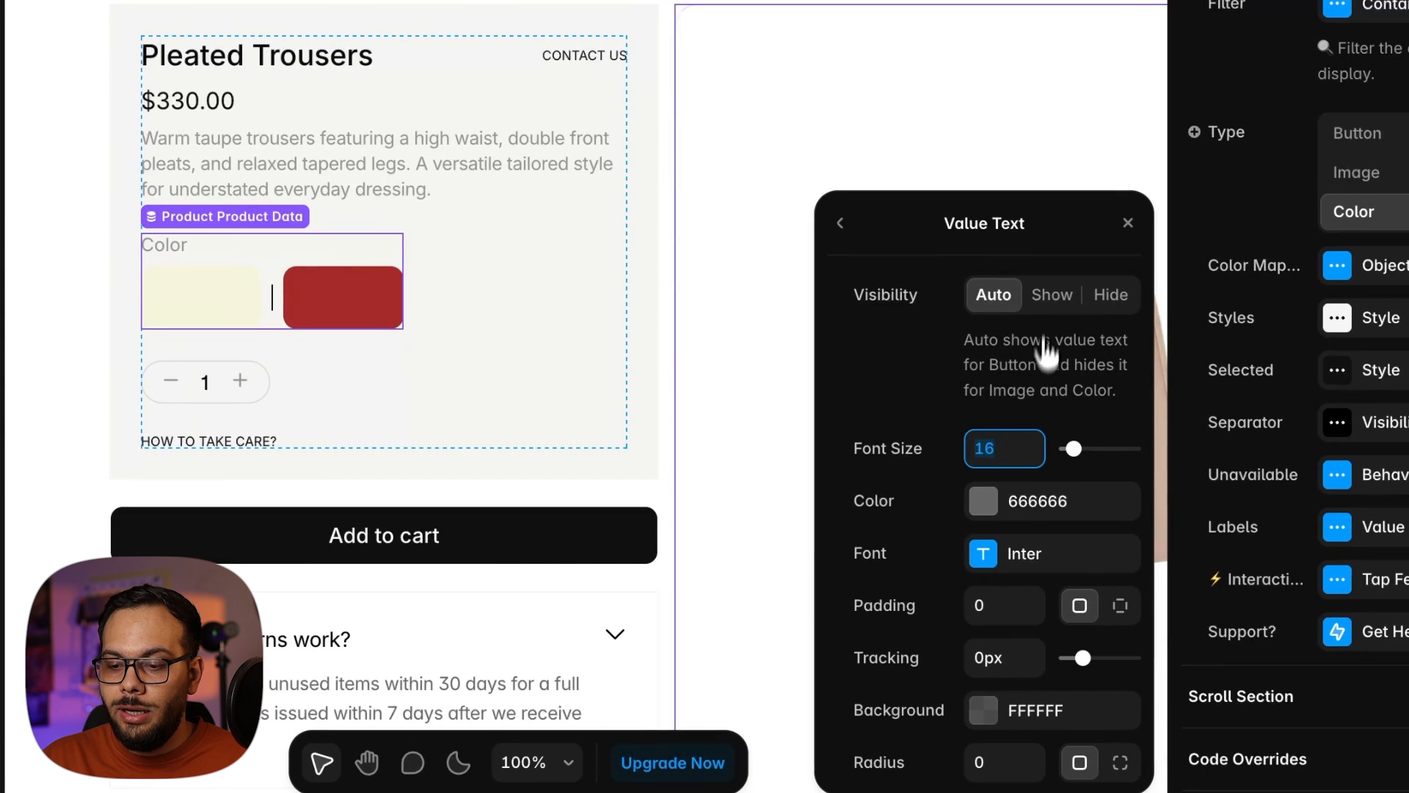
click(1050, 294)
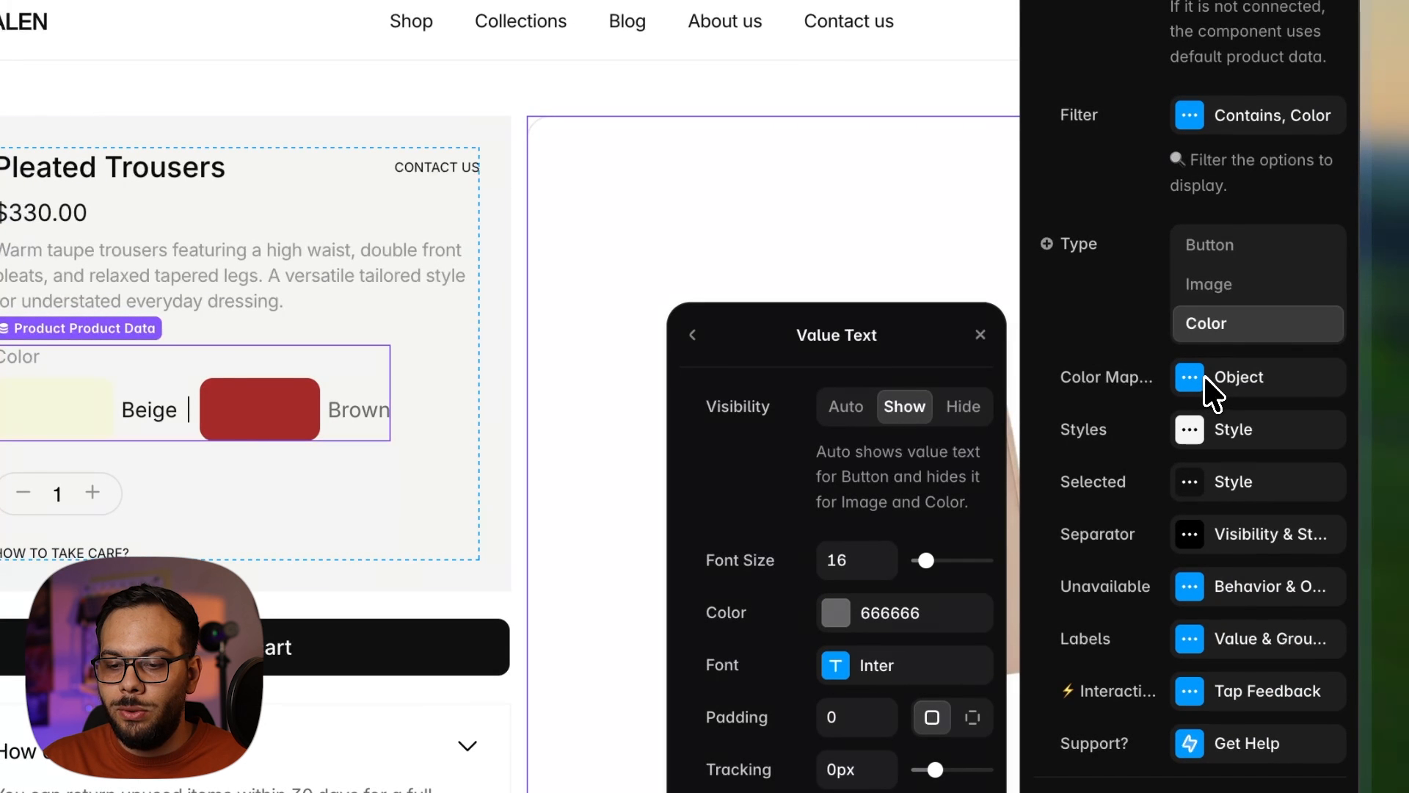
click(1195, 117)
click(1204, 121)
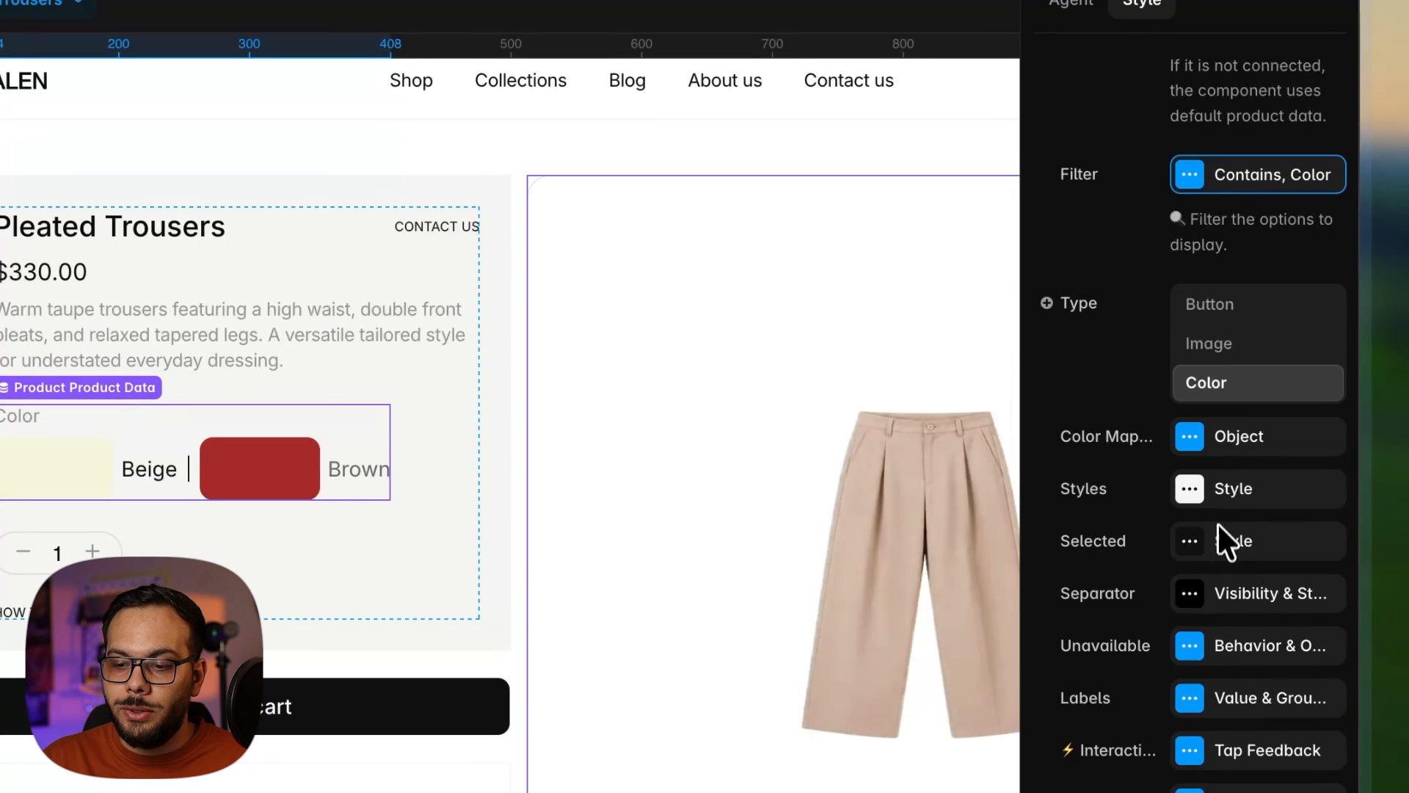
- Set both the width and height of the color swatches to 18px in the selector's styles
click(1190, 488)
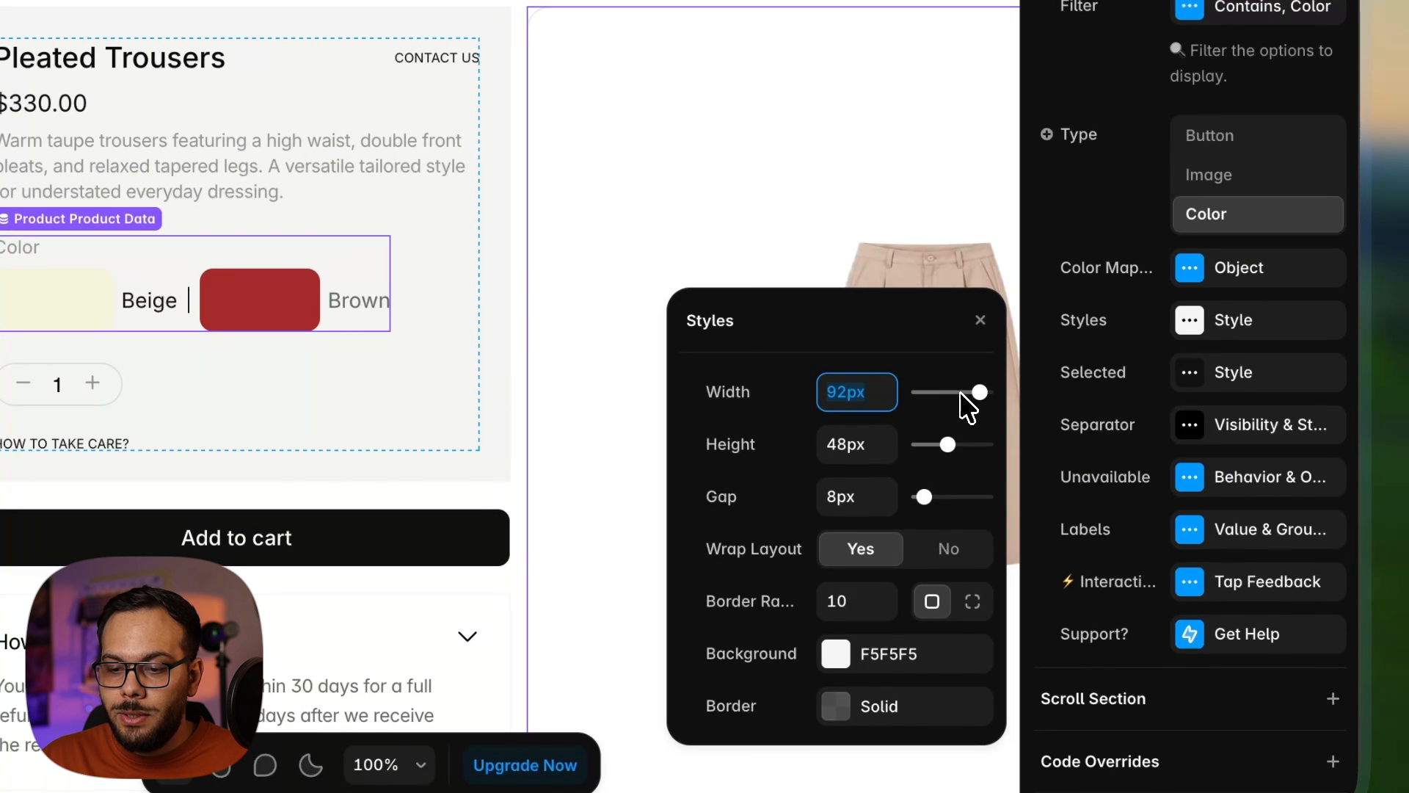
drag(961, 396, 940, 400)
click(855, 394)
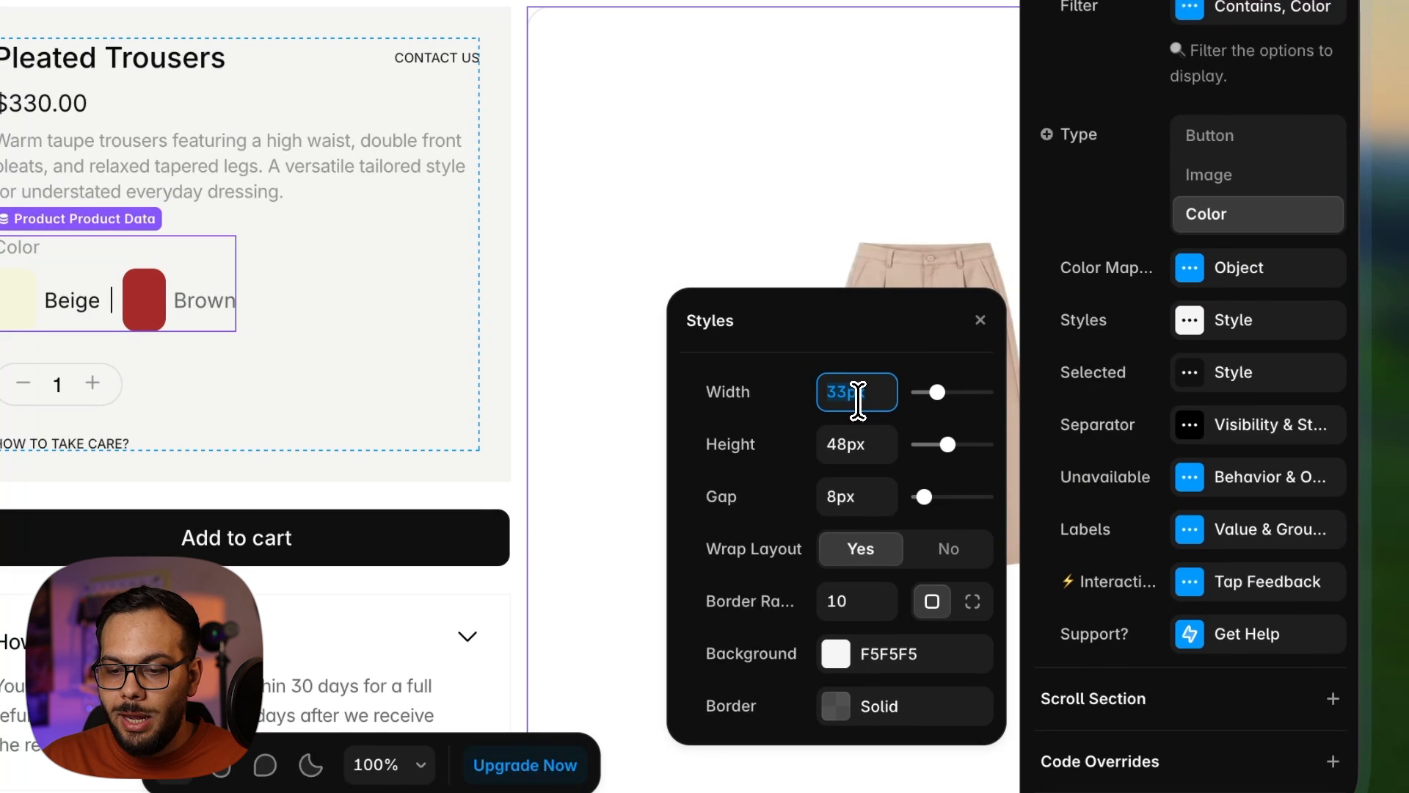
click(862, 446)
text(18)
key(Return)
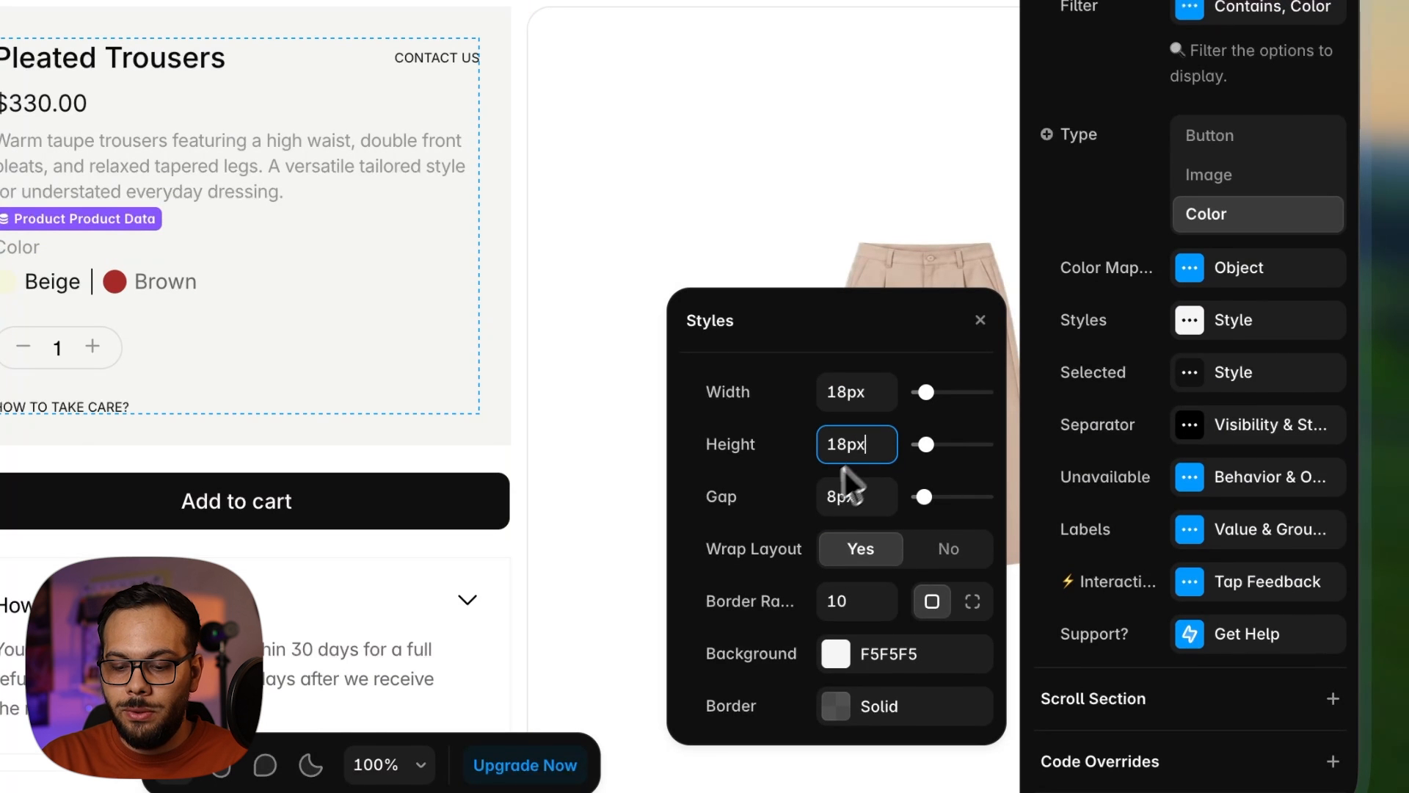
click(981, 320)
- Hide the color selector's separator and set the gap between its options to 12px
click(1219, 424)
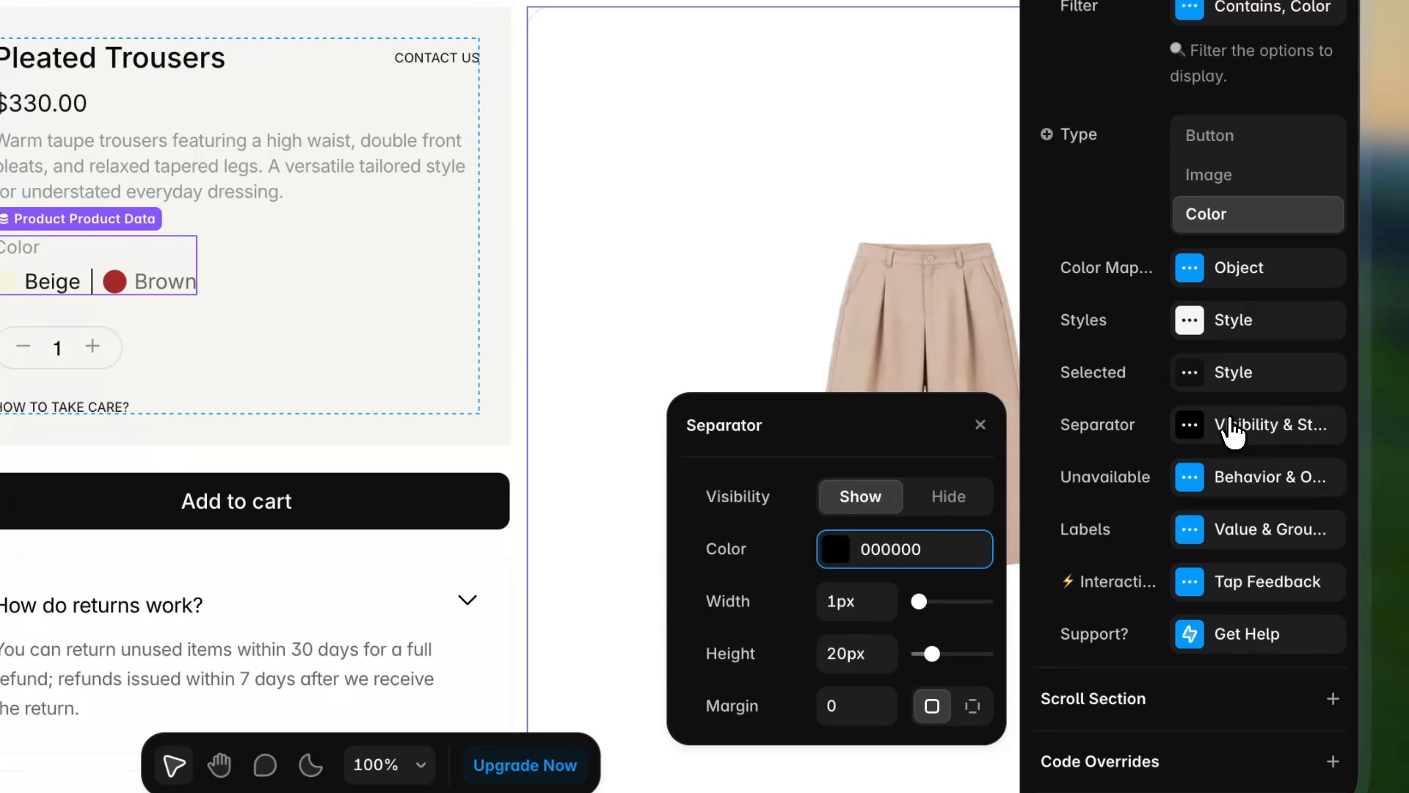
click(947, 499)
click(1233, 347)
click(856, 525)
text(12px)
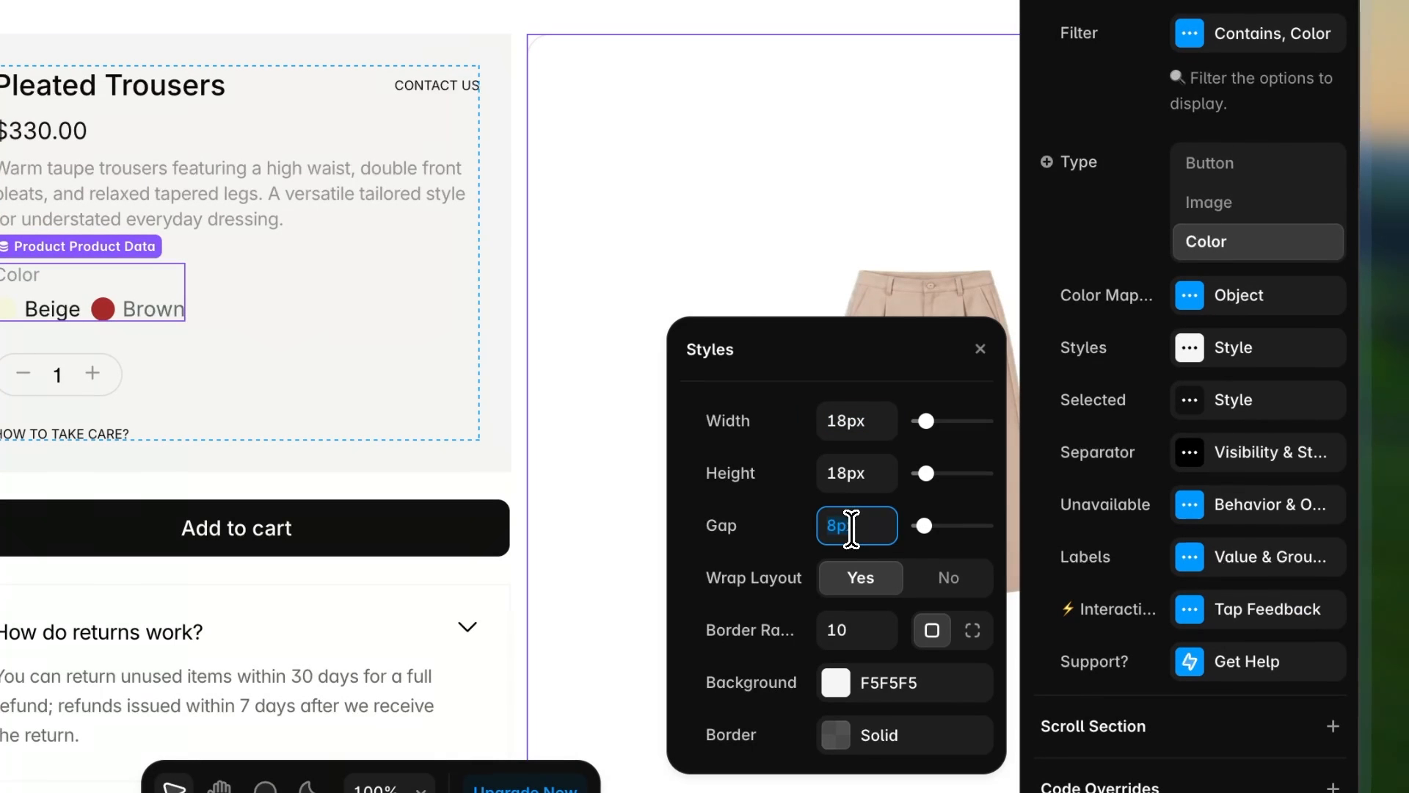
key(Up)
key(Up)
key(Up)
key(Up)
- Insert another Custom Variant Selector from the Shopiframe plugin's components between the color options and the quantity selector
click(114, 74)
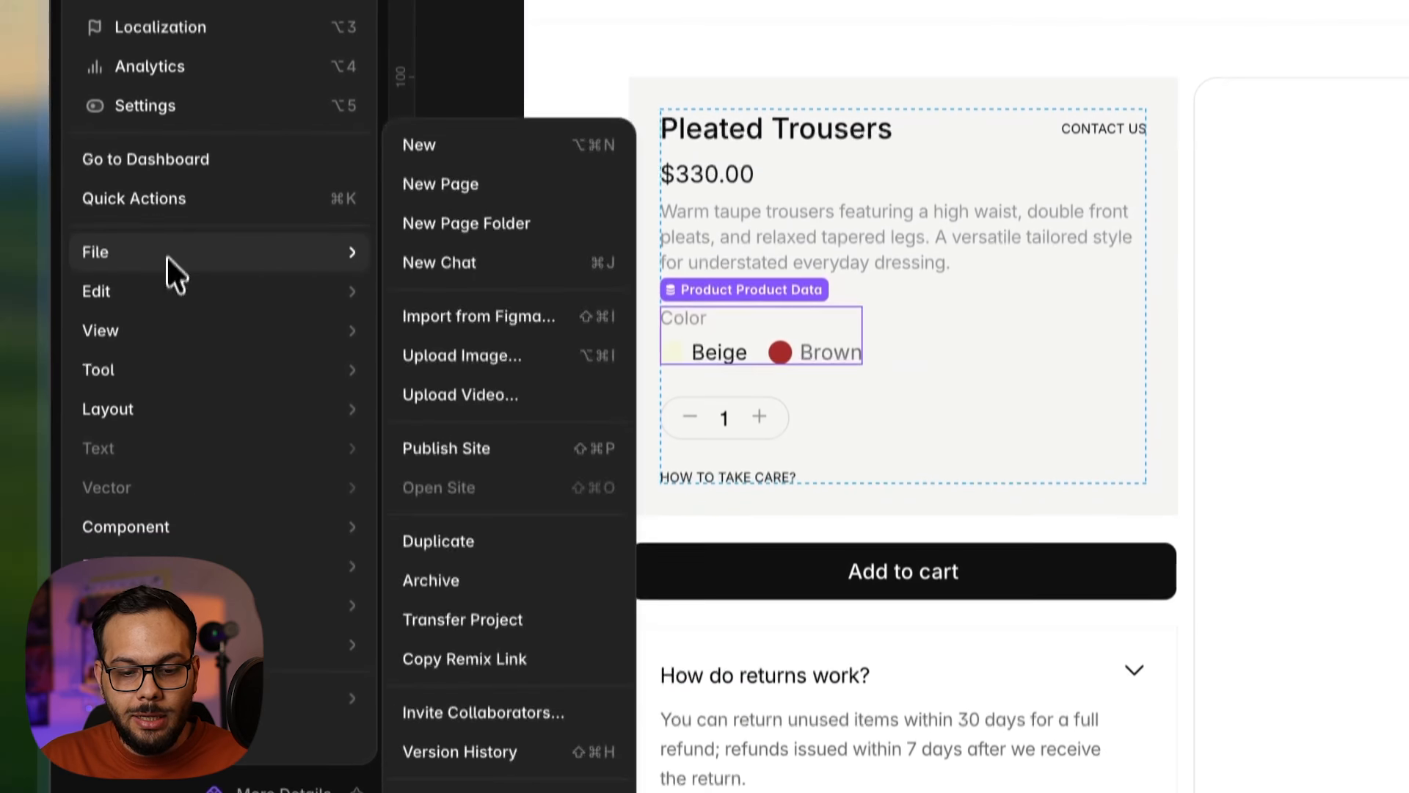
mouse_move(165, 559)
click(494, 595)
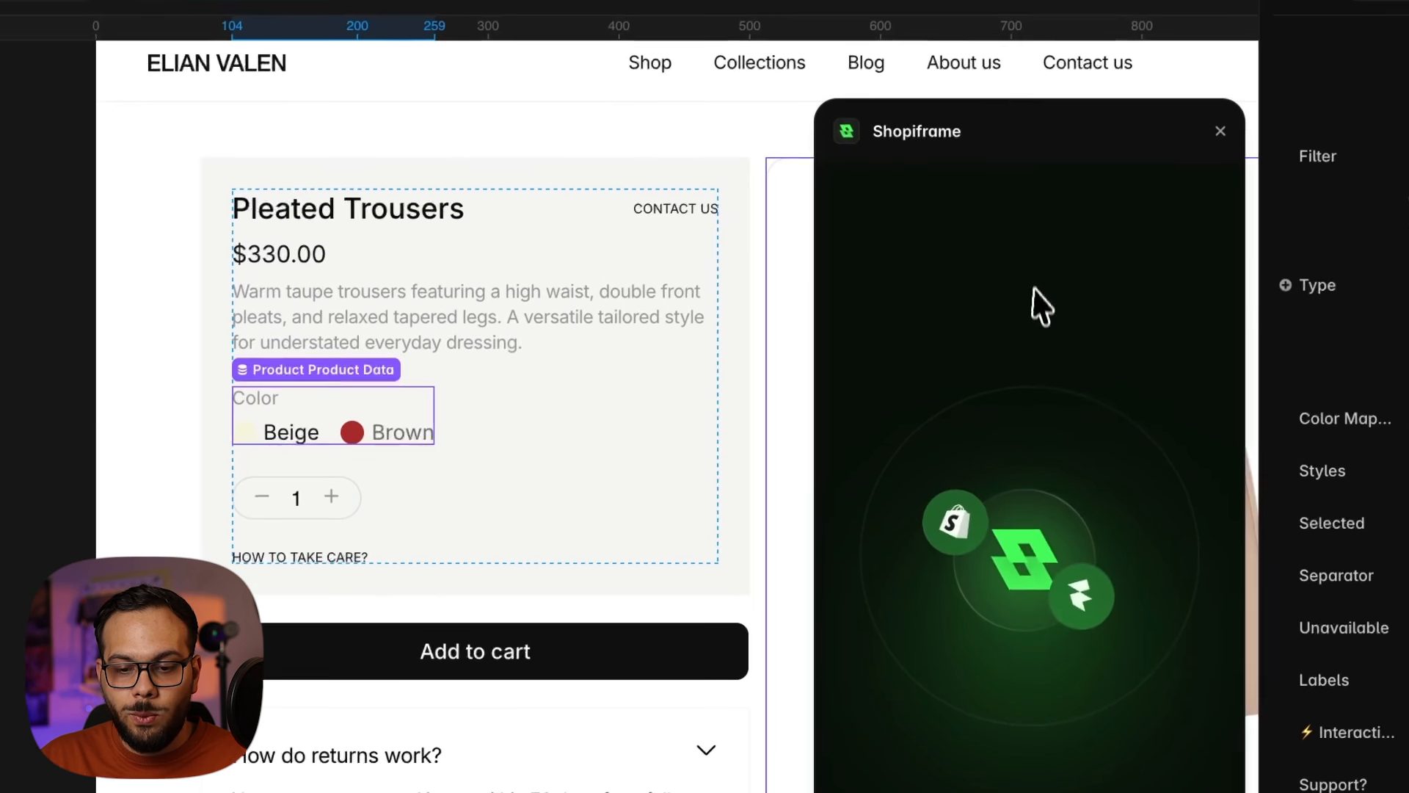
click(958, 525)
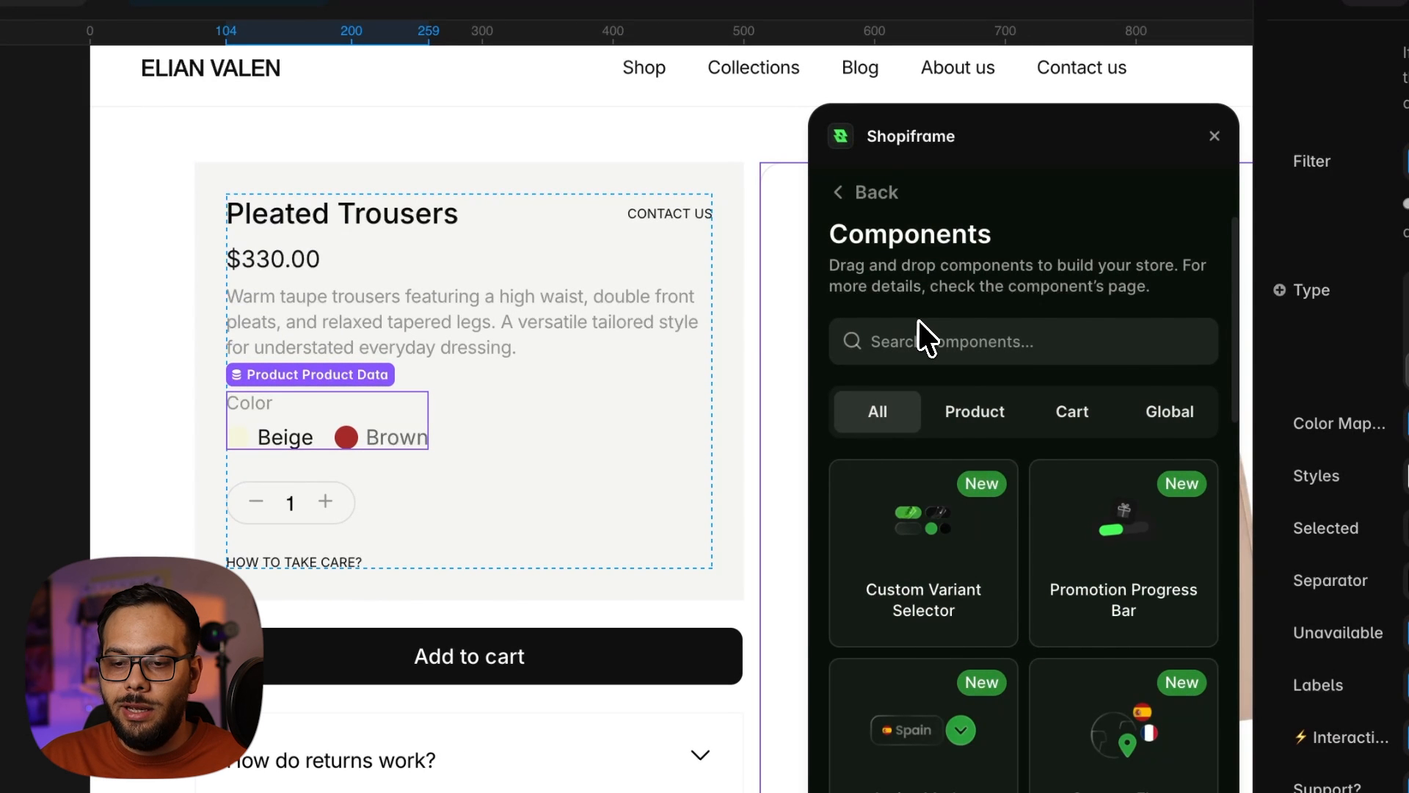
drag(923, 547, 422, 474)
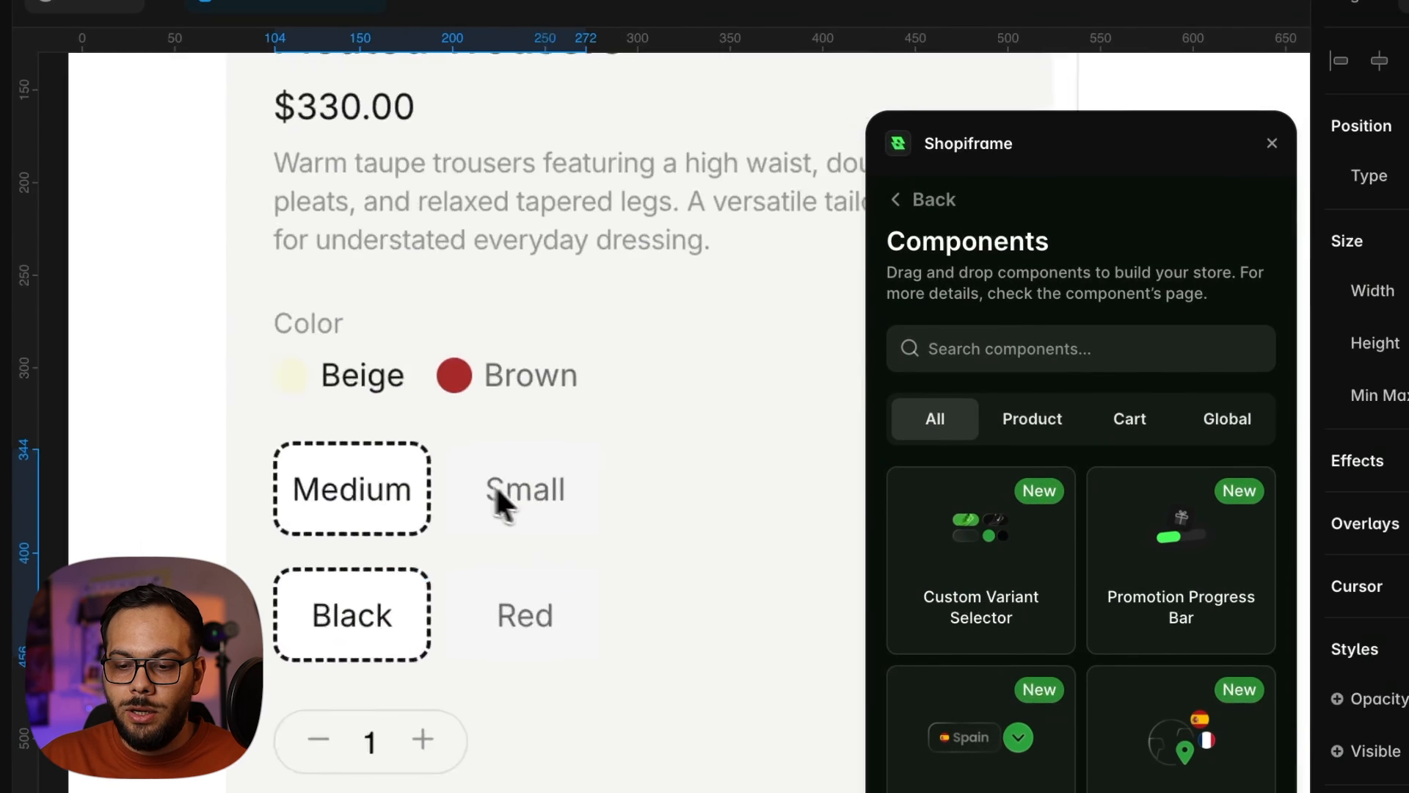
scroll(535, 417, up, 5)
click(1267, 146)
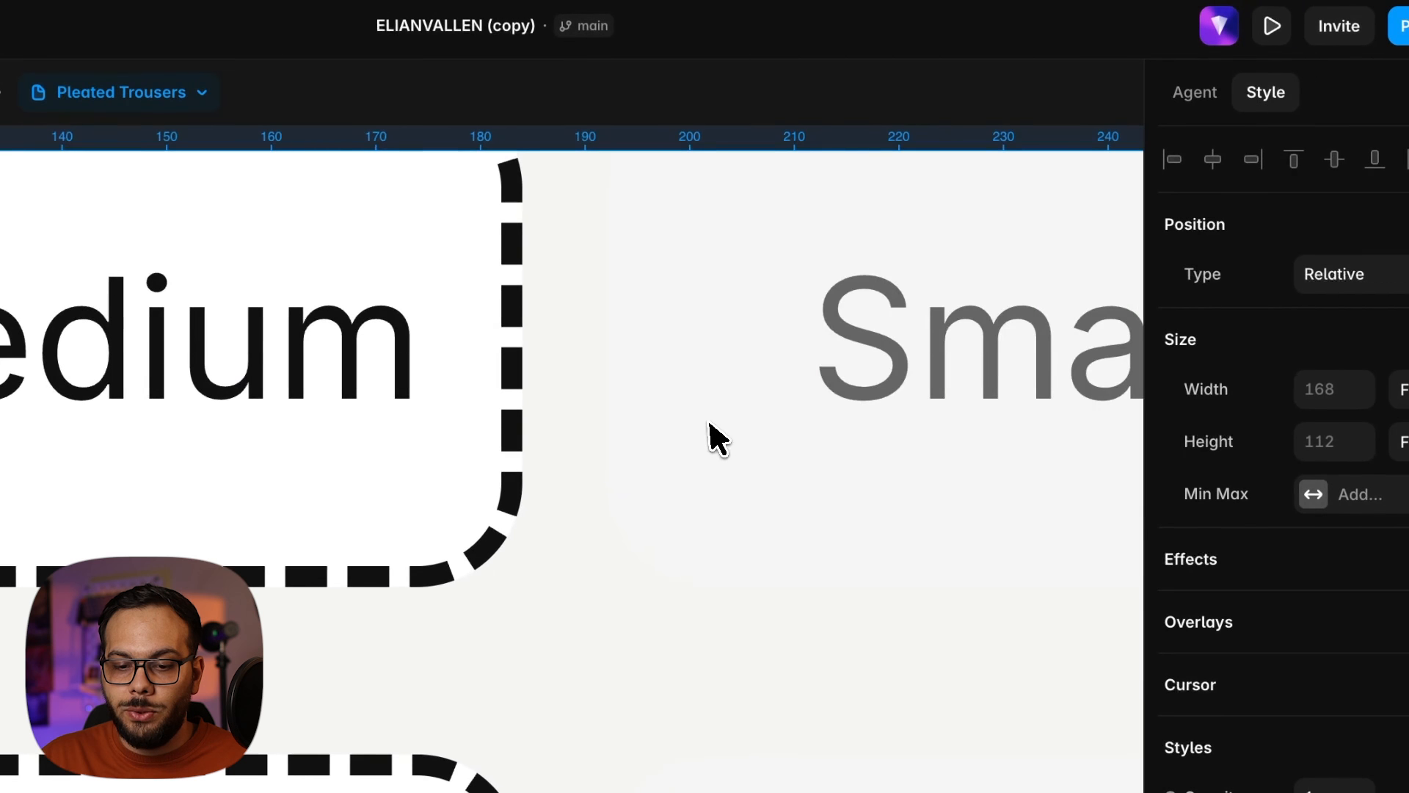
- Connect the new variant selector's product data property to the CMS Product Data field
scroll(868, 344, down, 5)
scroll(709, 420, down, 5)
scroll(1237, 556, down, 5)
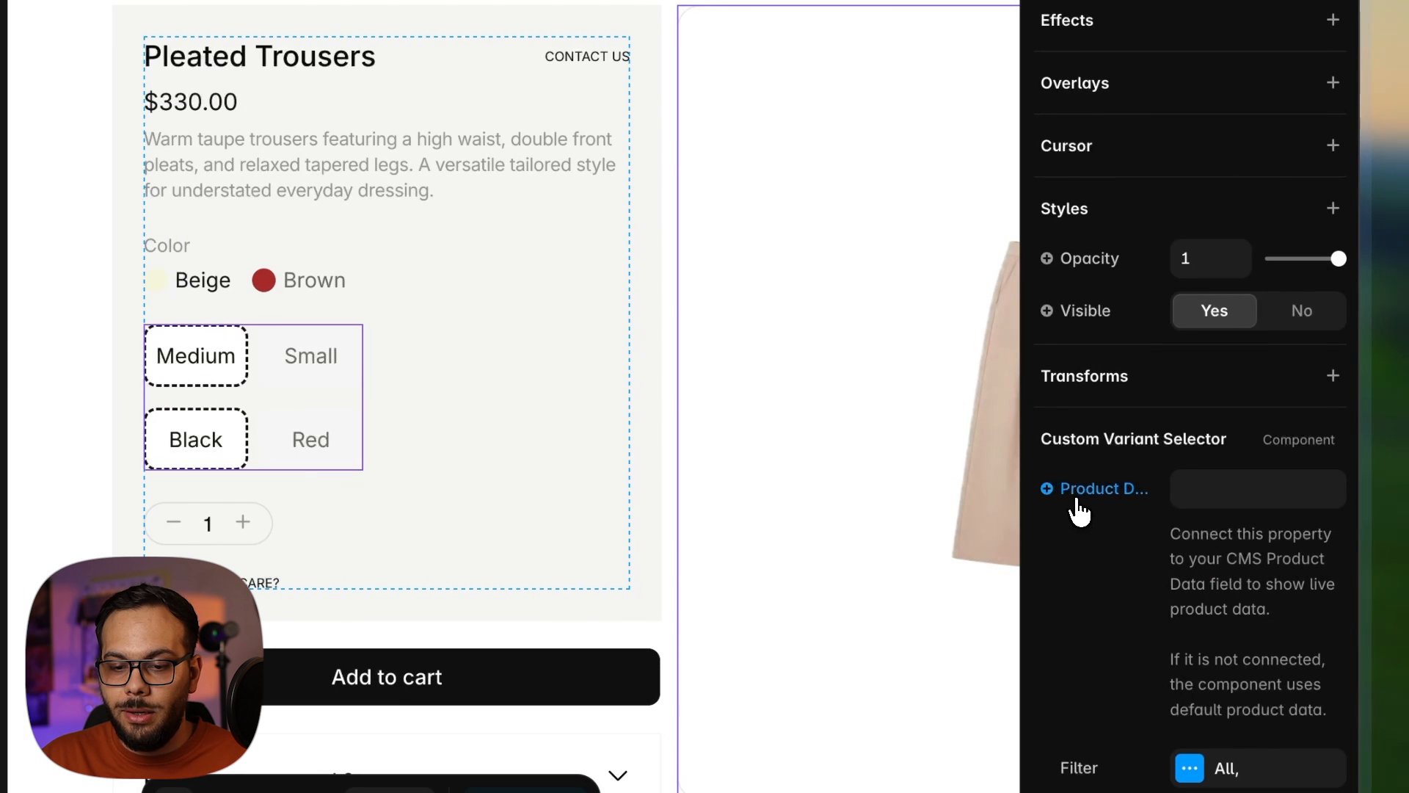
click(1077, 502)
mouse_move(1079, 640)
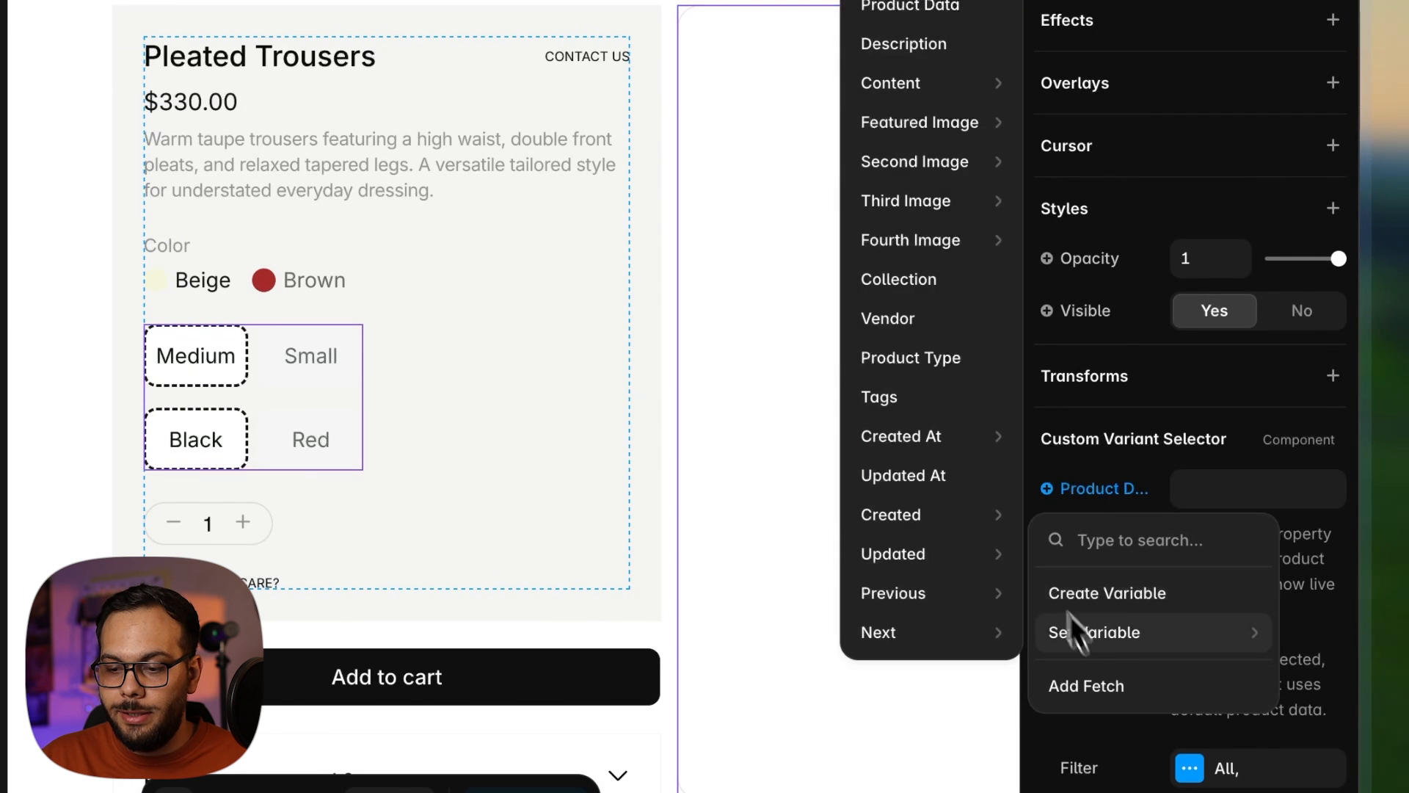
click(914, 6)
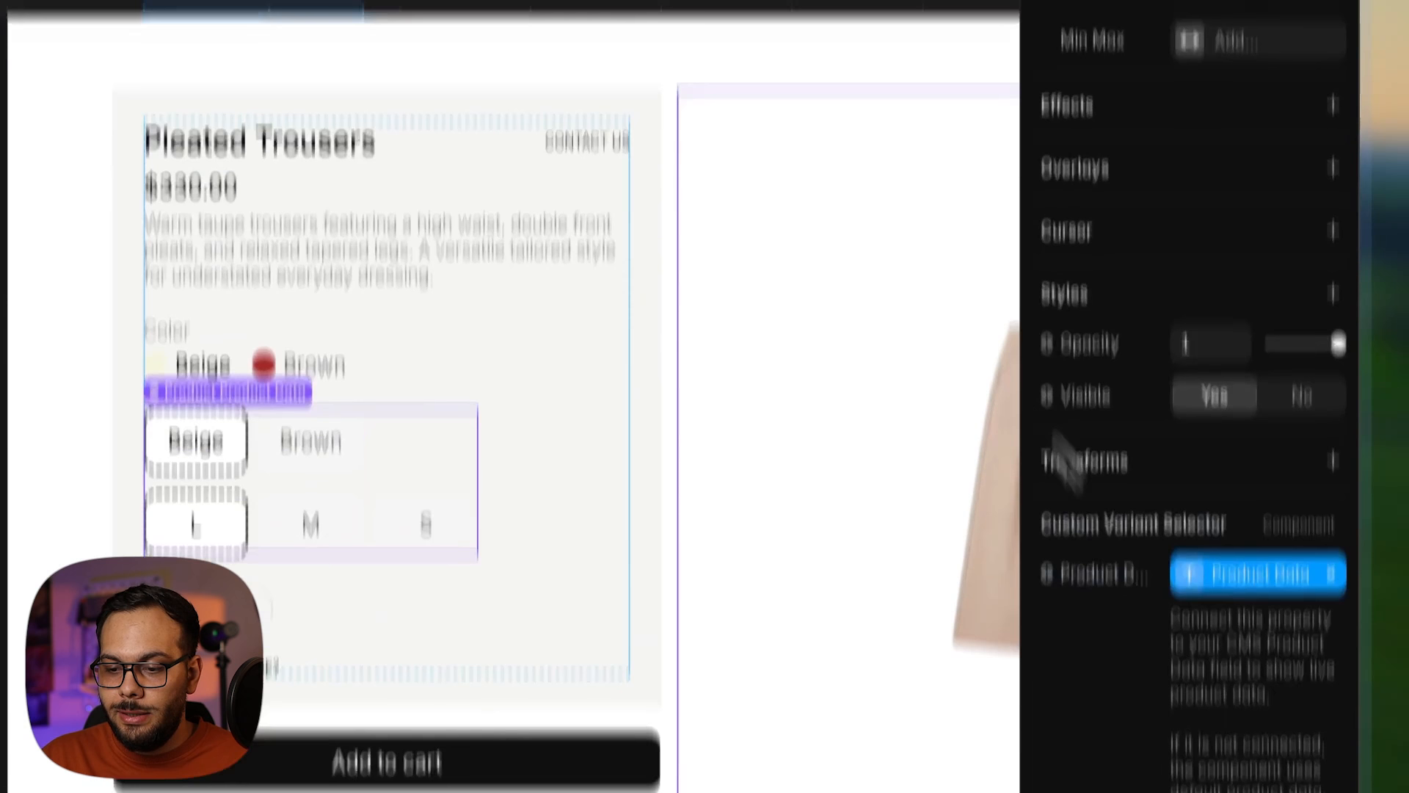
- Filter the new variant selector with type Contains and the group title Size
scroll(1057, 437, down, 4)
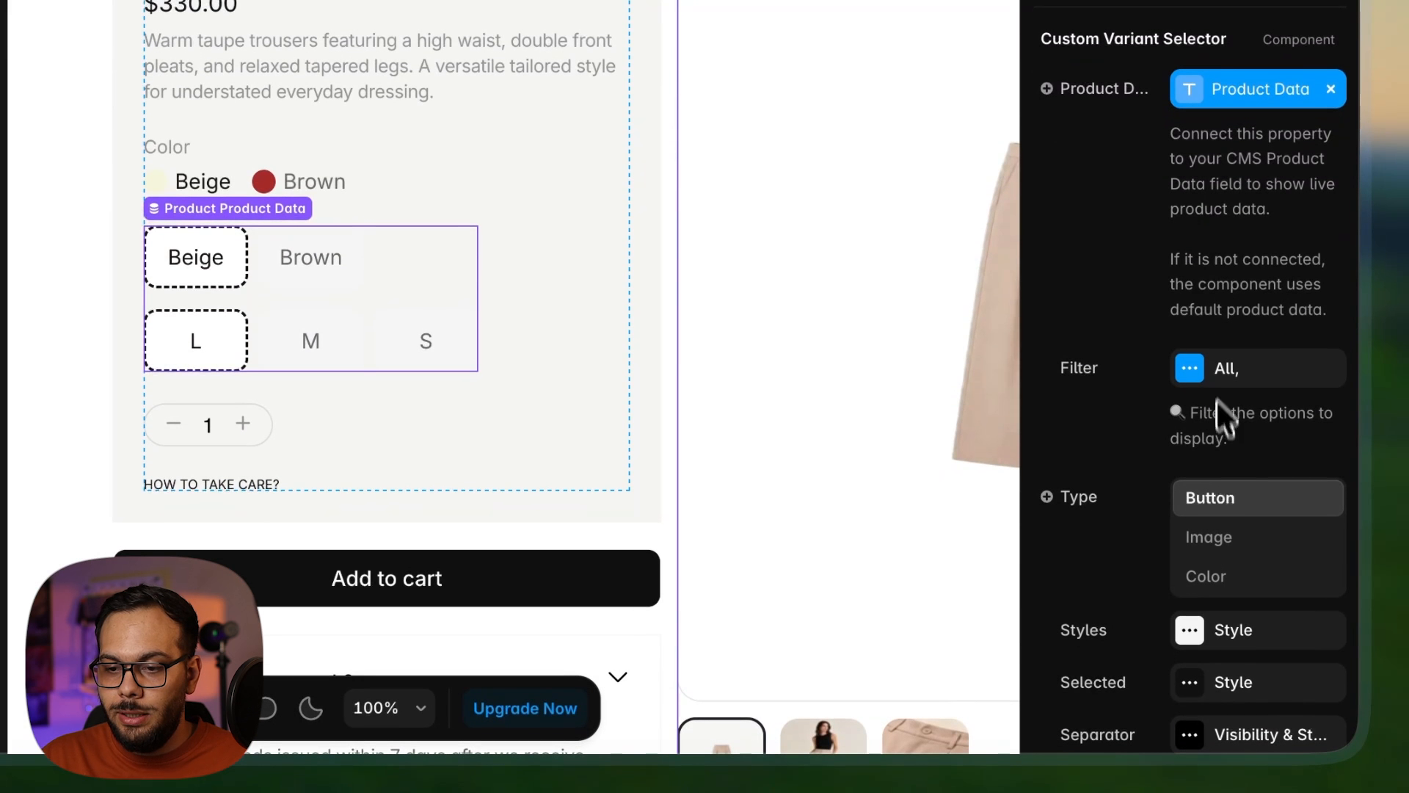
click(1225, 367)
click(866, 481)
click(872, 569)
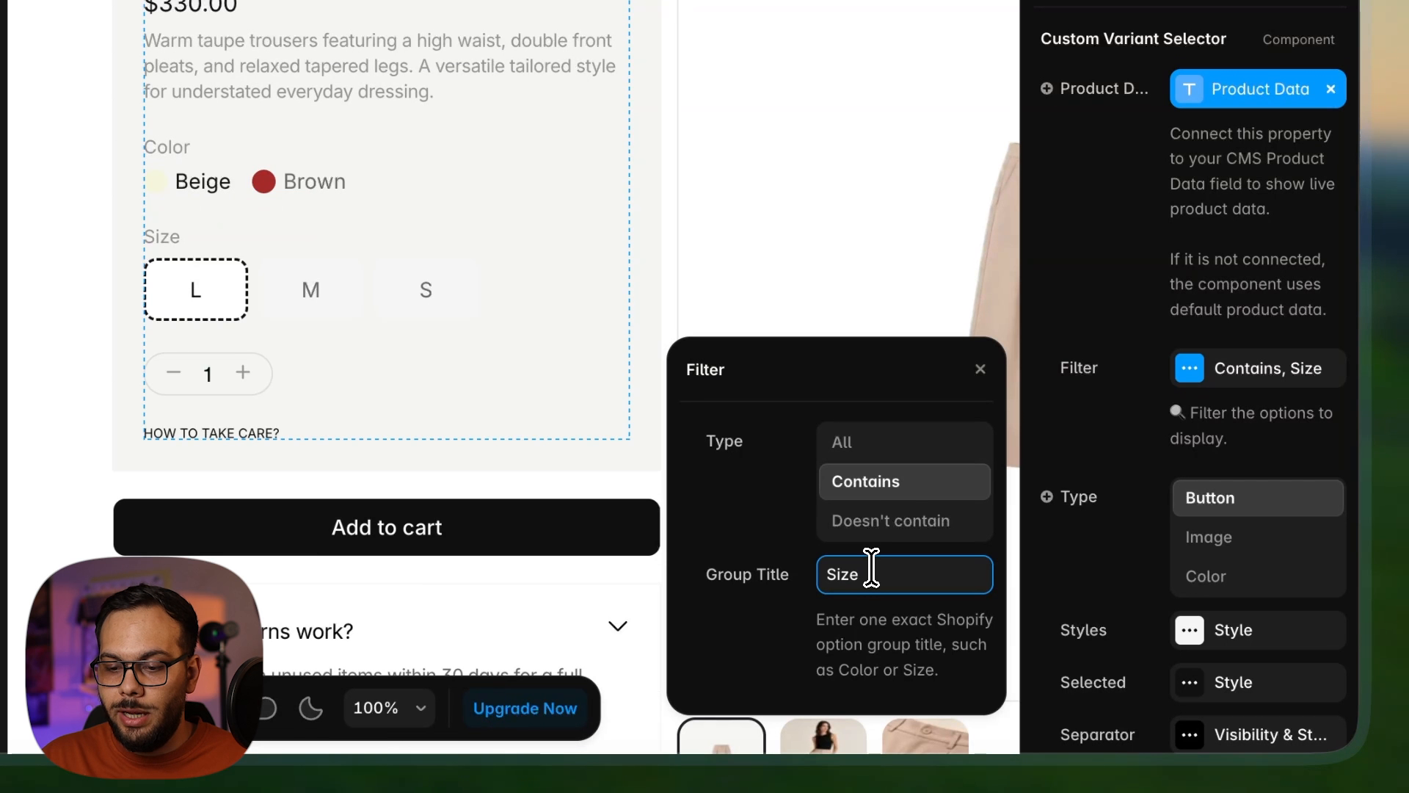
- Remove the background and border from the size selector's Selected style and show its separator
scroll(1164, 511, down, 4)
click(1205, 320)
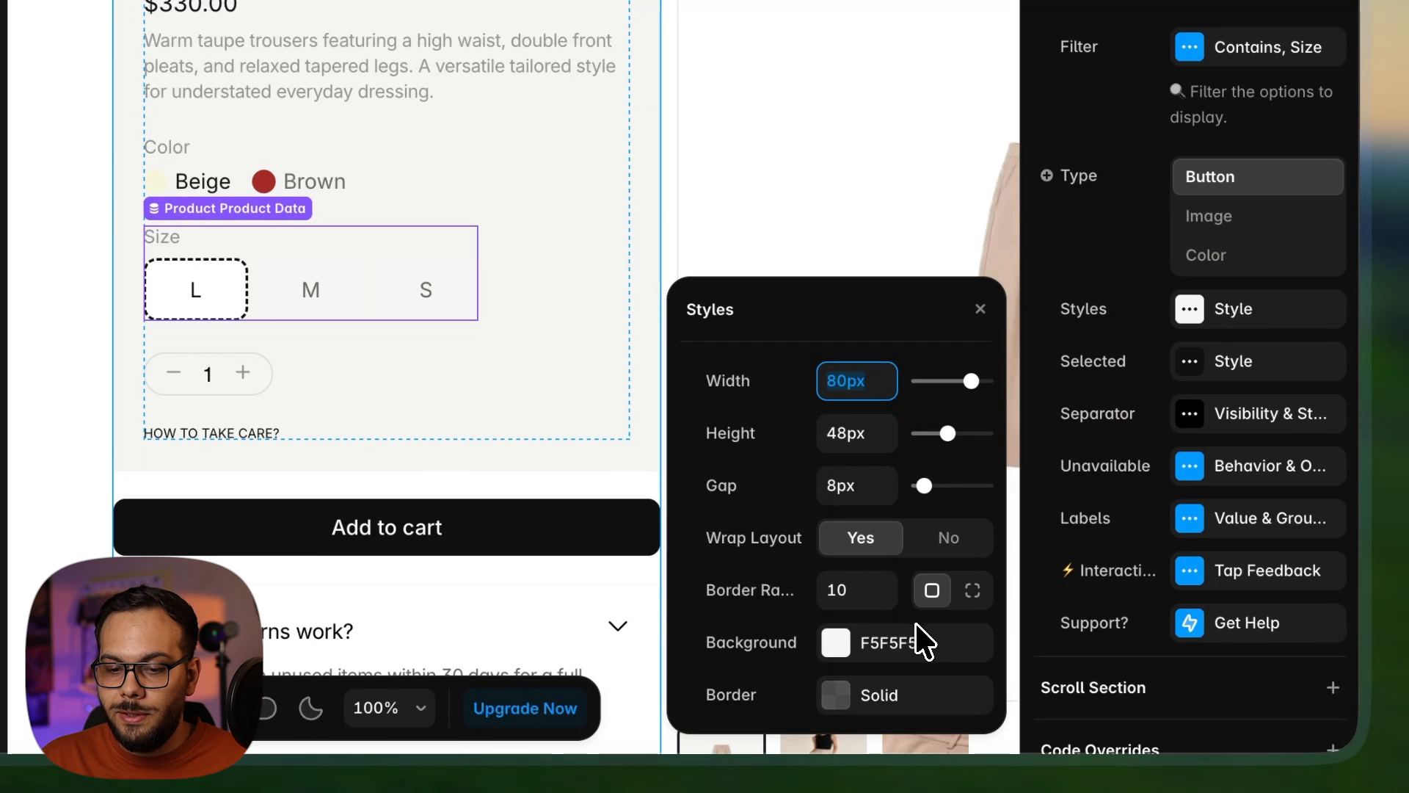
click(1215, 361)
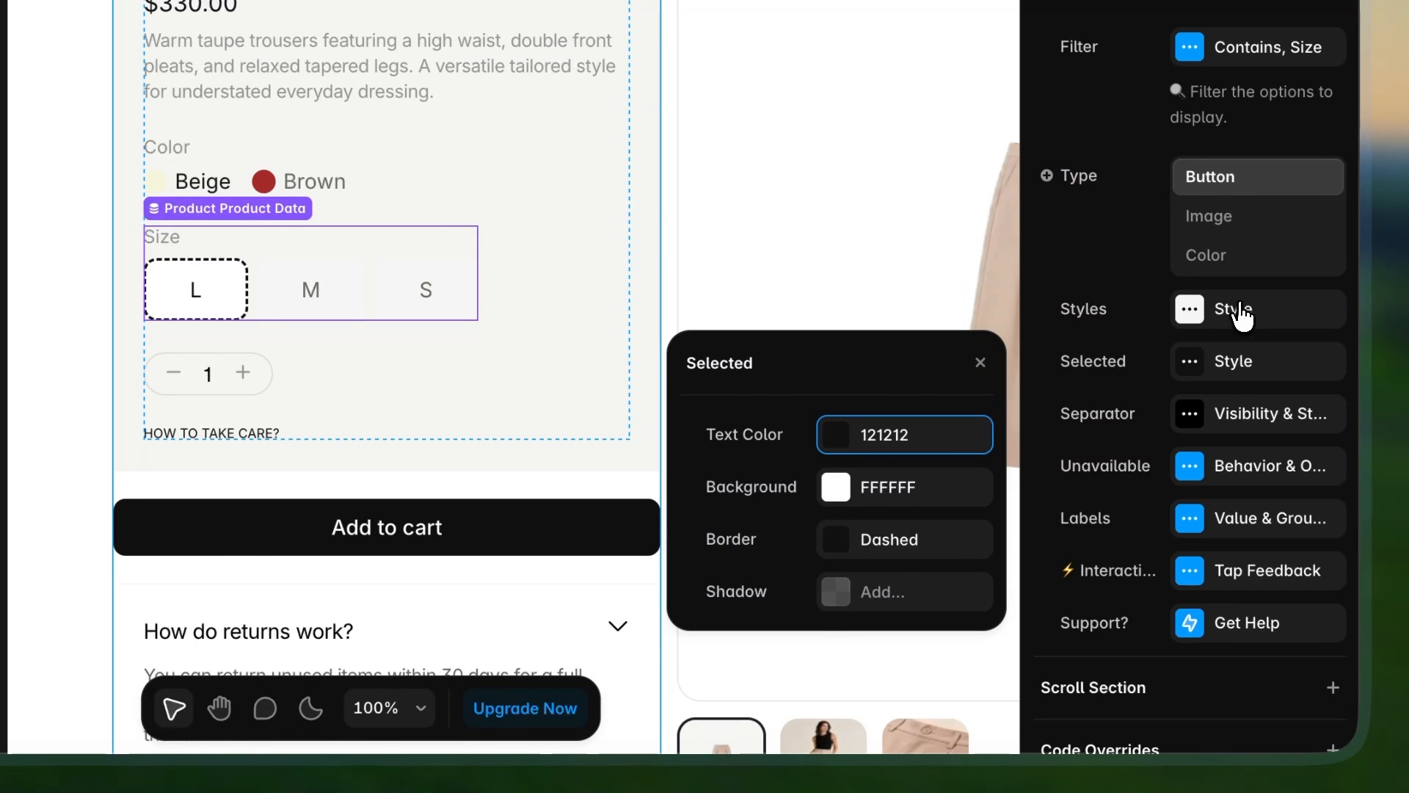
click(1230, 309)
click(1234, 414)
text(0)
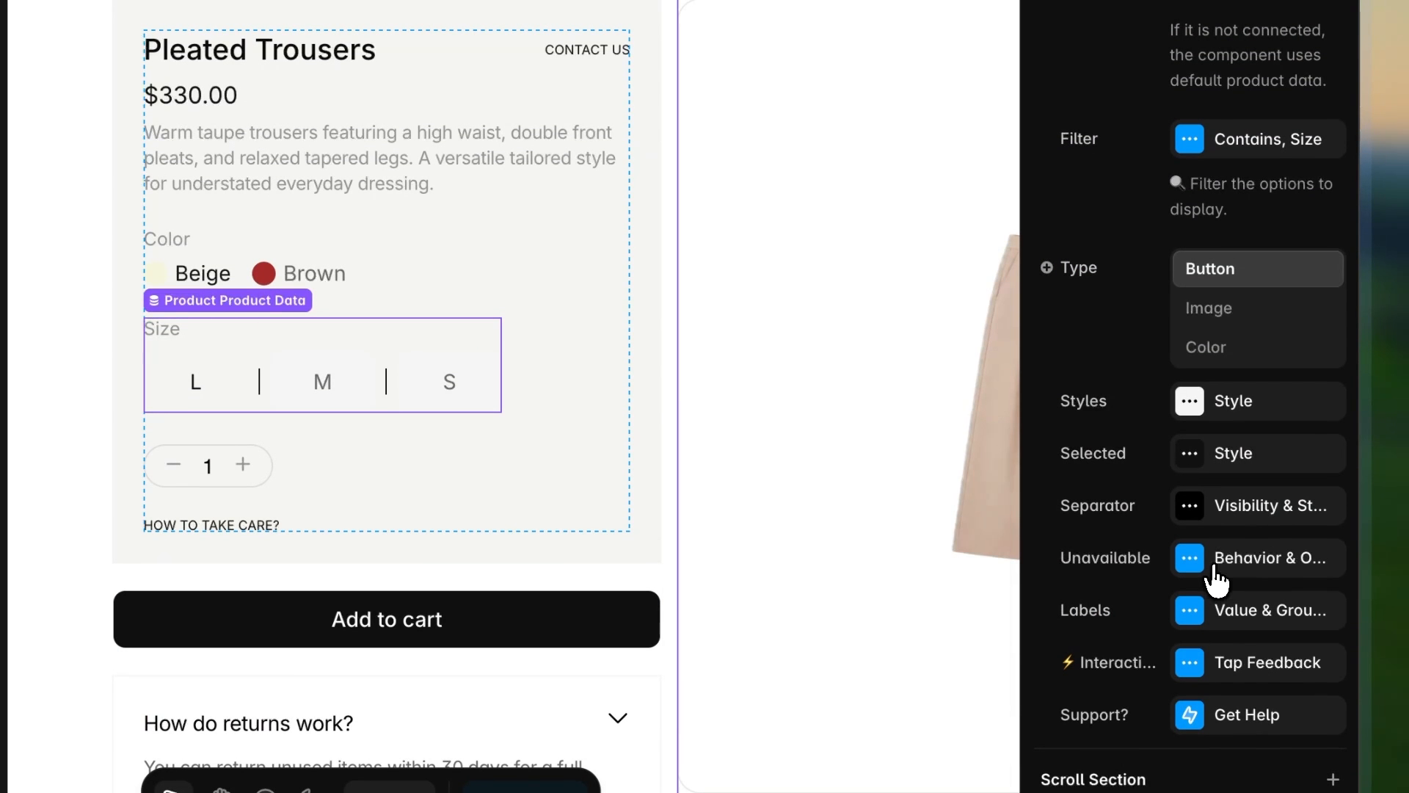
- Square off the quantity selector's corners and hide the group labels of the color and size selectors
click(646, 528)
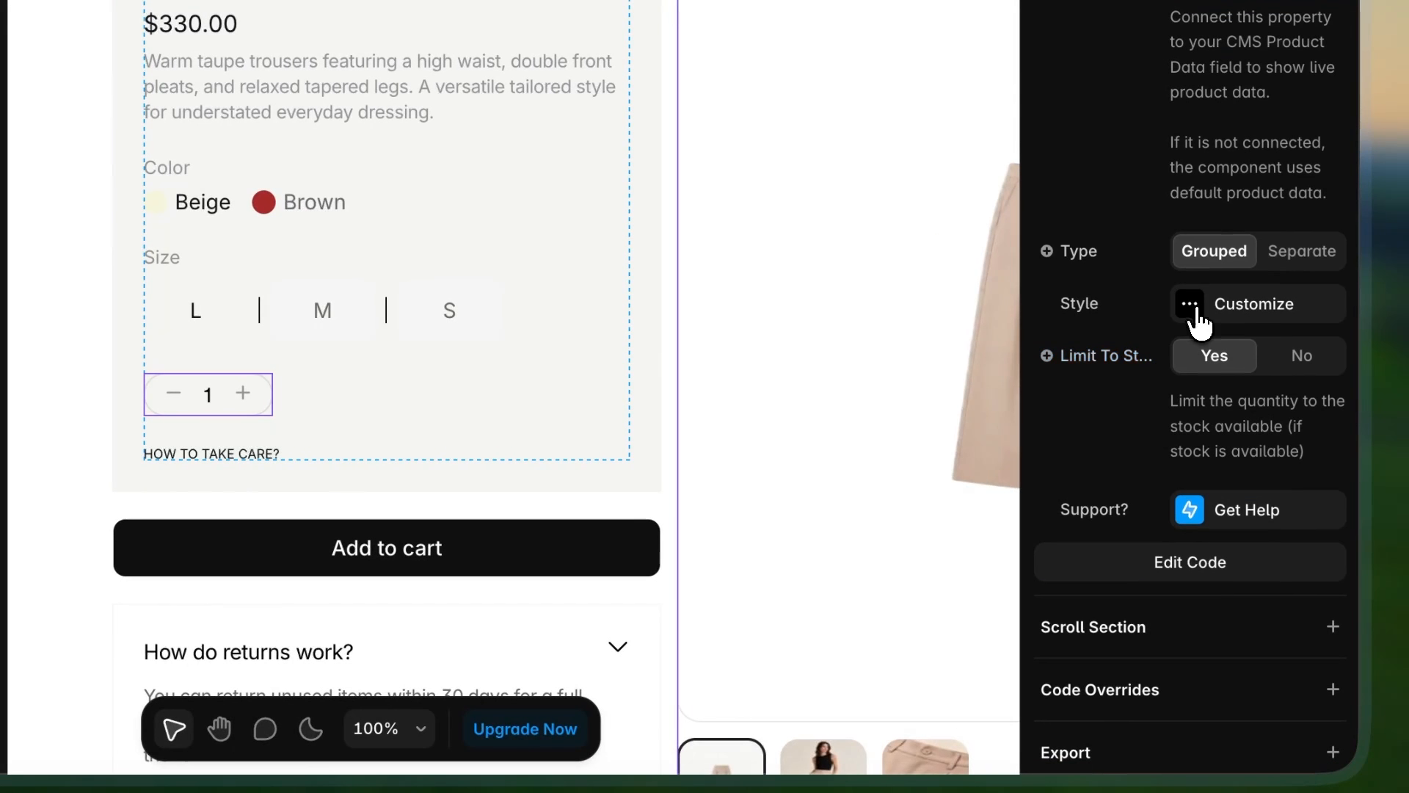
click(1189, 305)
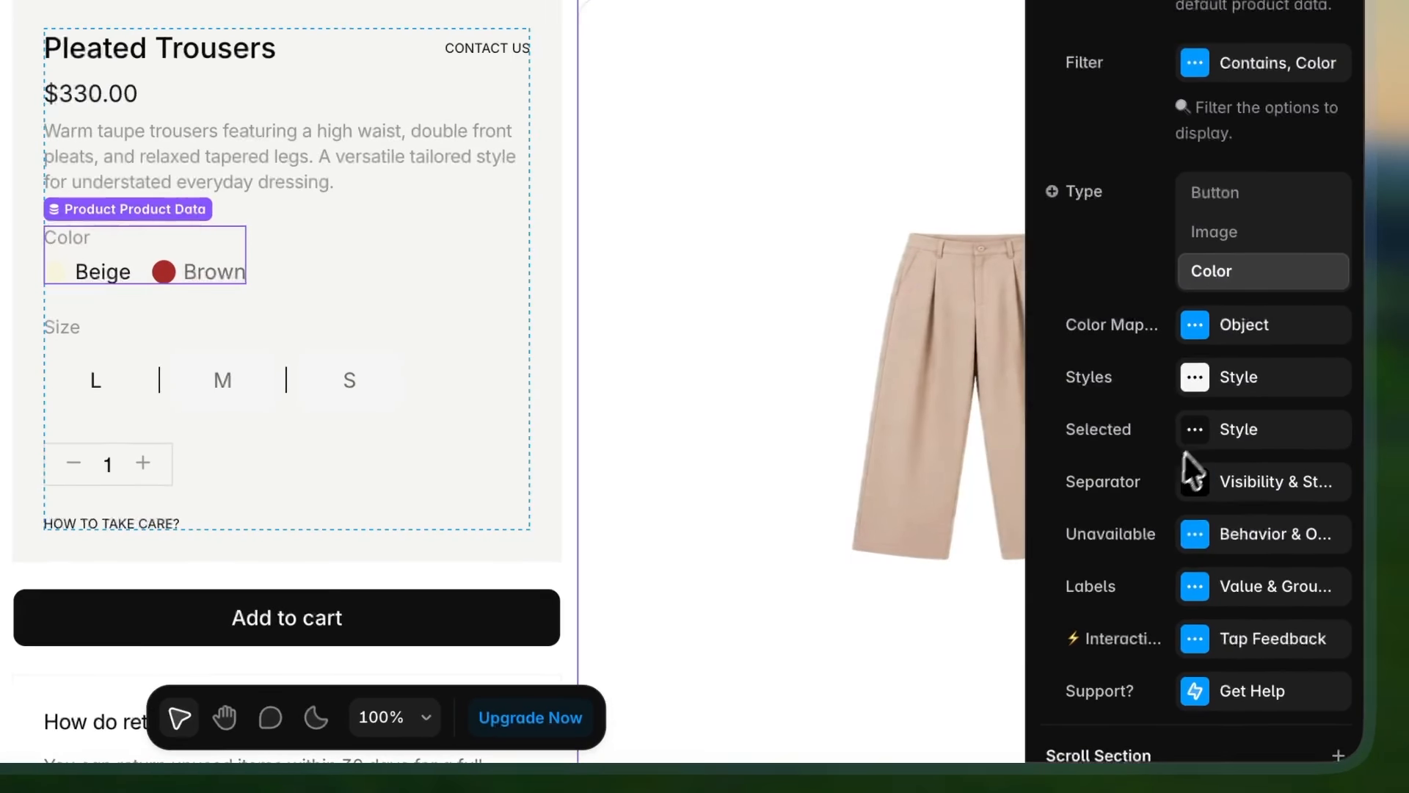
click(1197, 431)
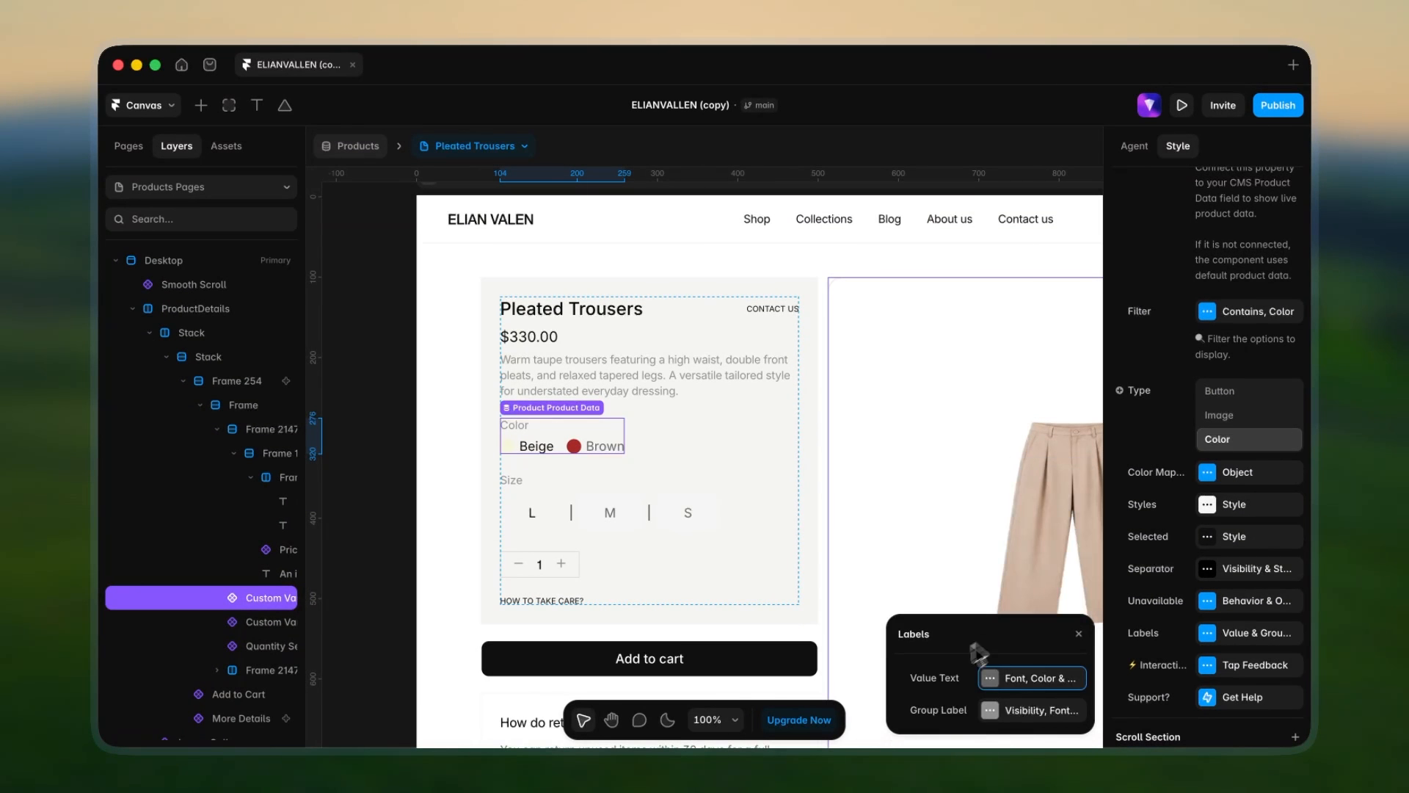
click(1033, 710)
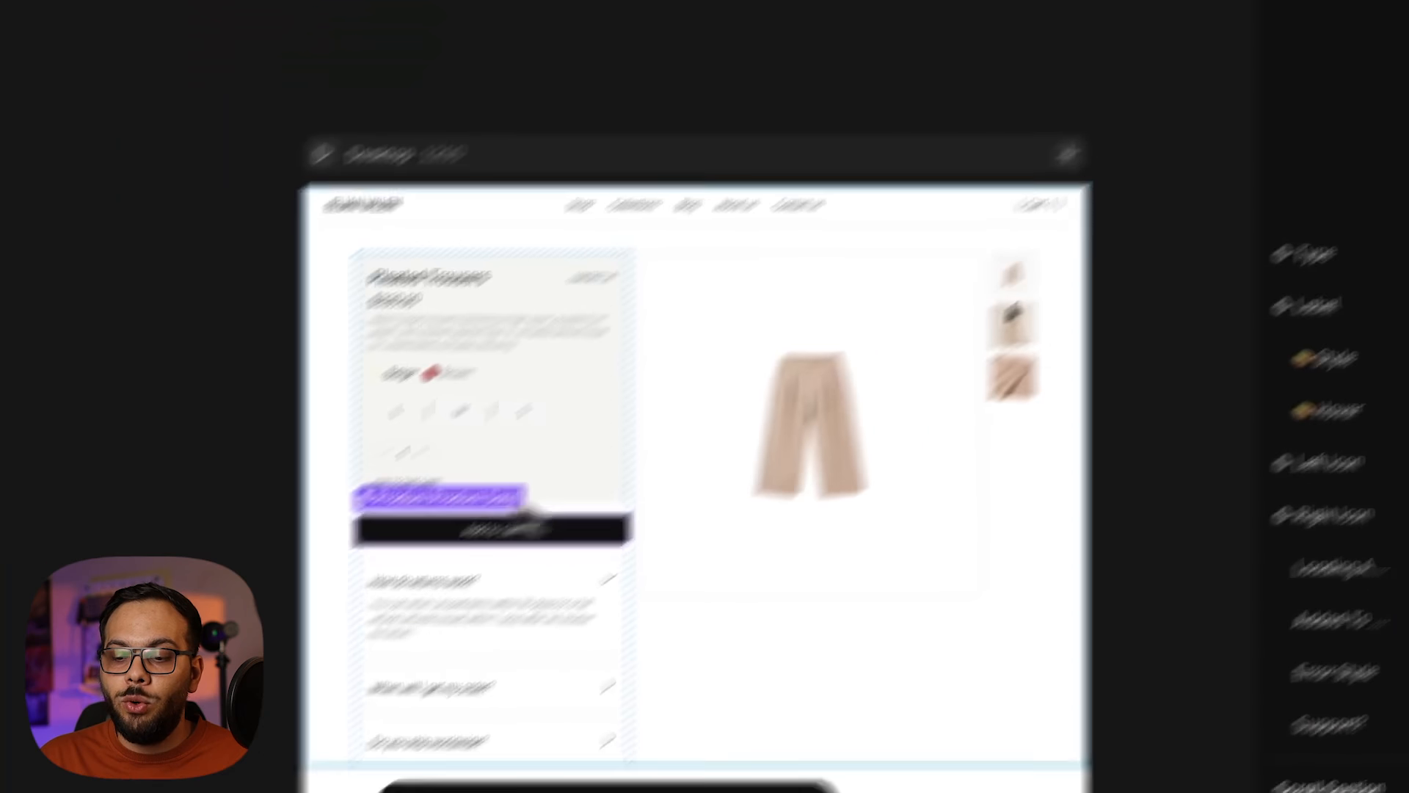
- Switch the Product Add To Cart component's type to Custom
key(super+plus)
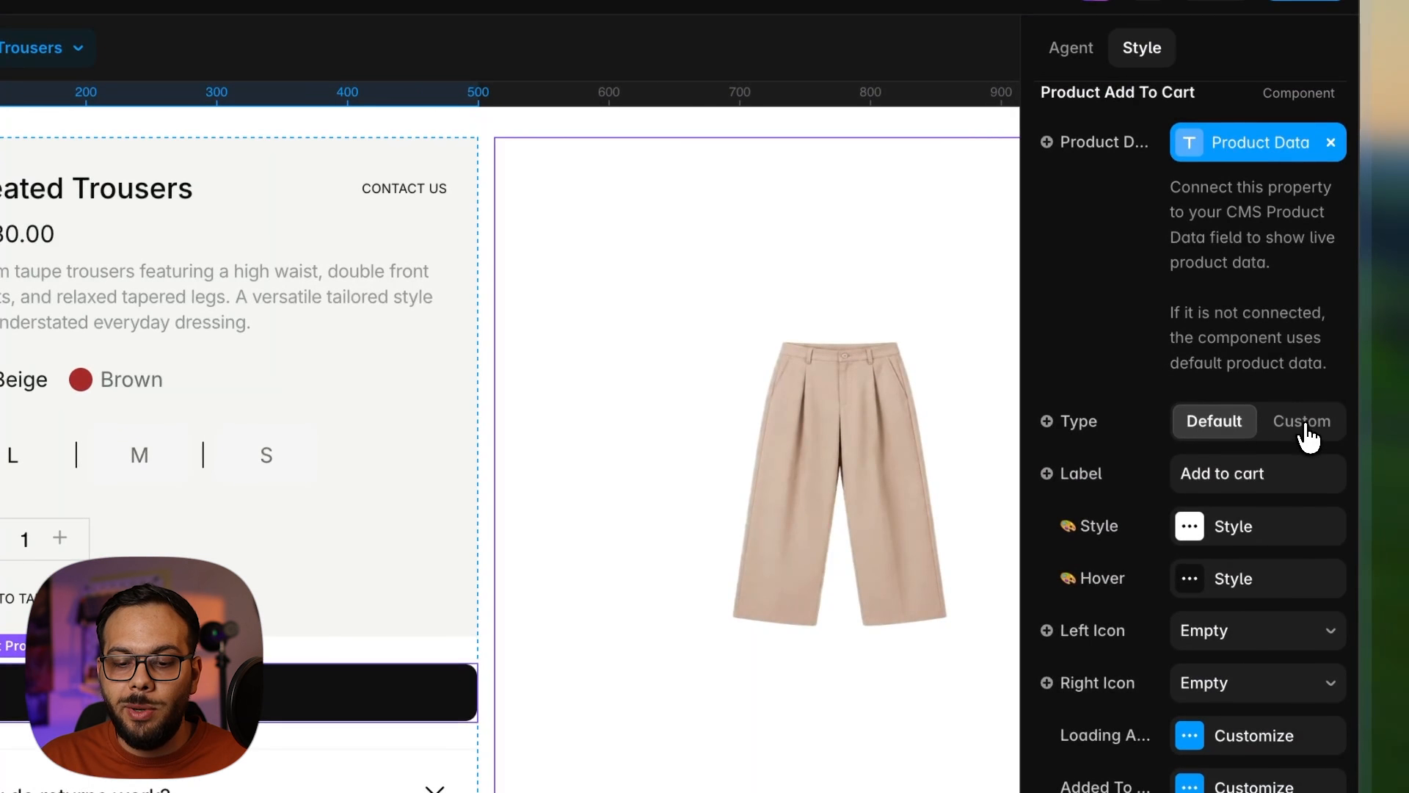
click(1303, 420)
scroll(724, 465, down, 5)
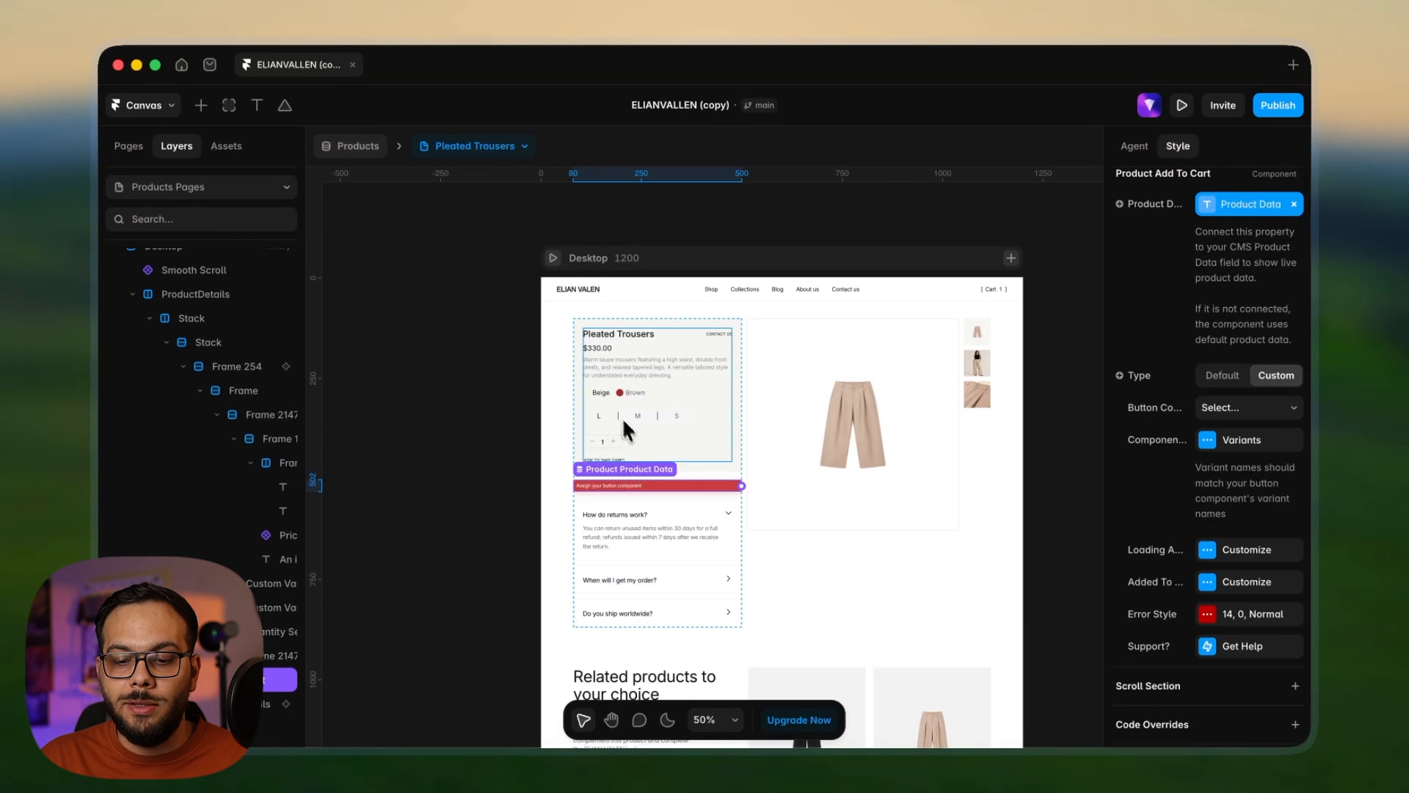
- Bring the Add to cart button component from the ELIANVALLEN project onto the canvas and assign it as the Product Add To Cart's button component
click(181, 64)
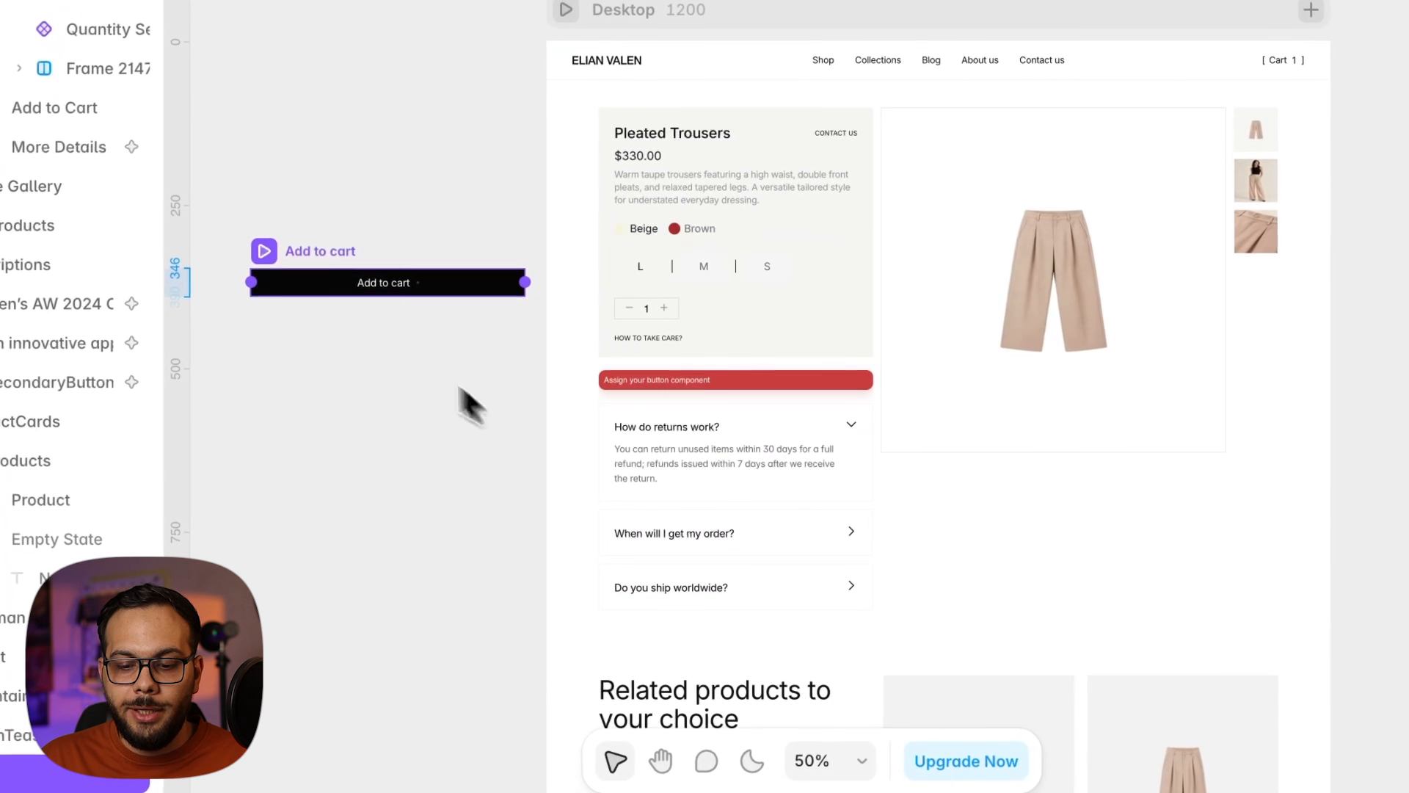
click(664, 378)
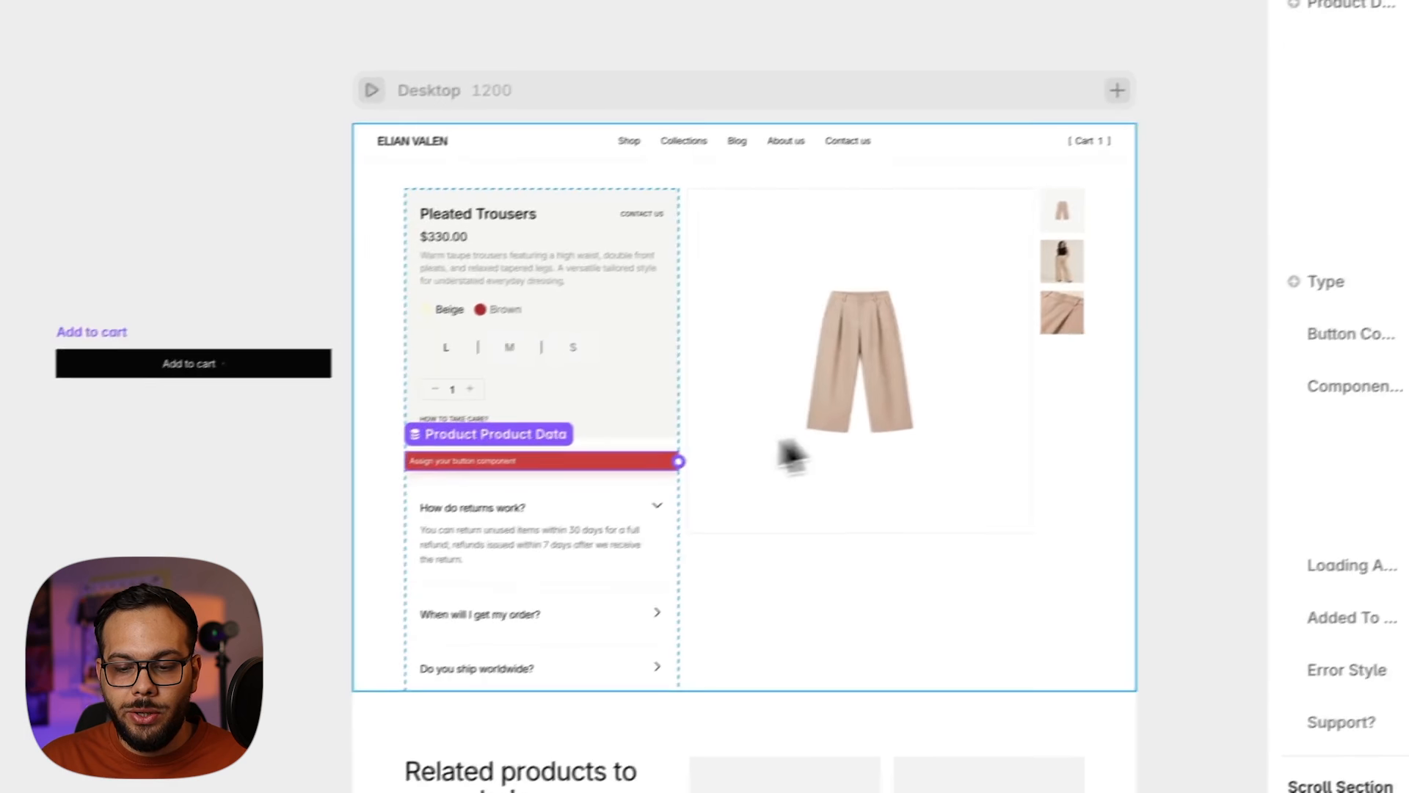
drag(660, 465, 233, 376)
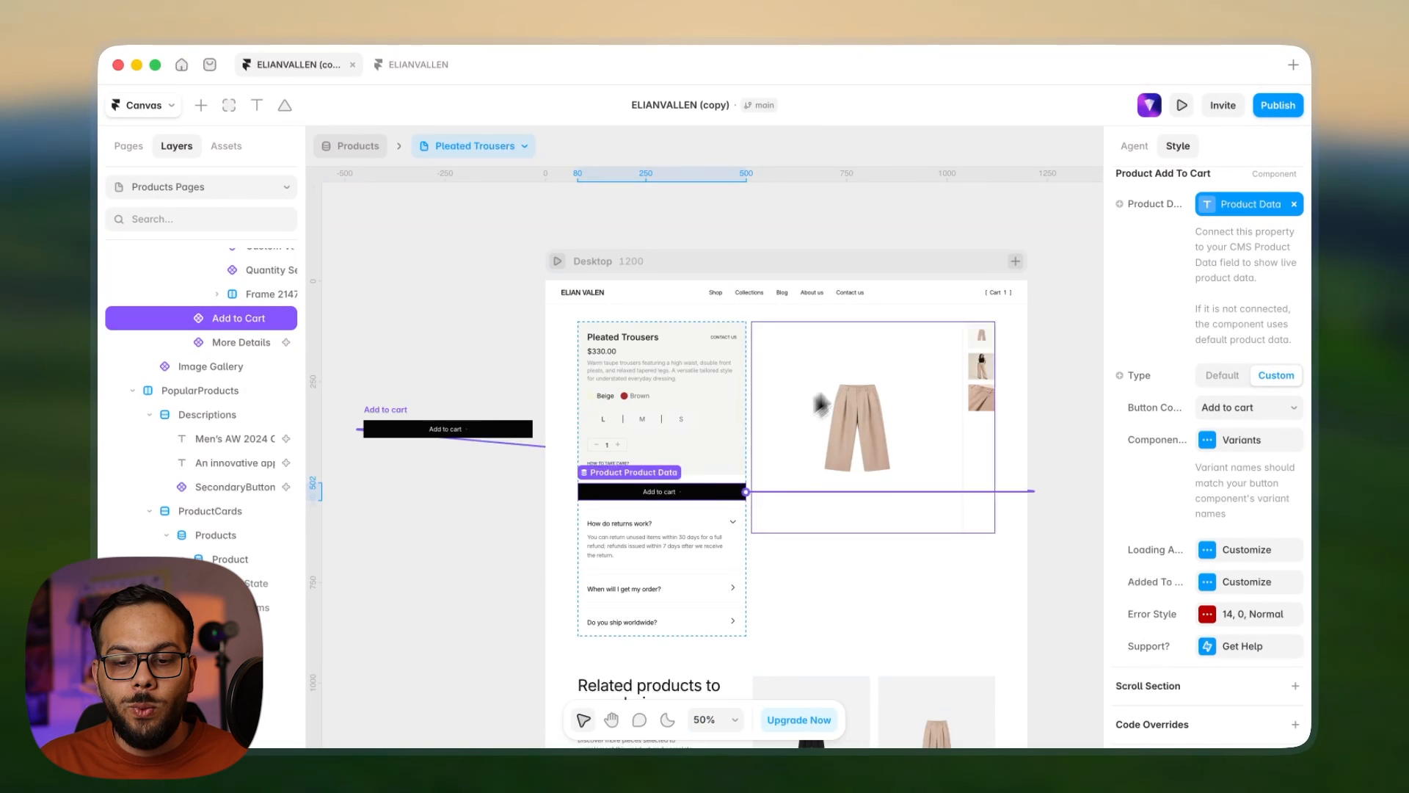
key(space)
drag(864, 354, 758, 378)
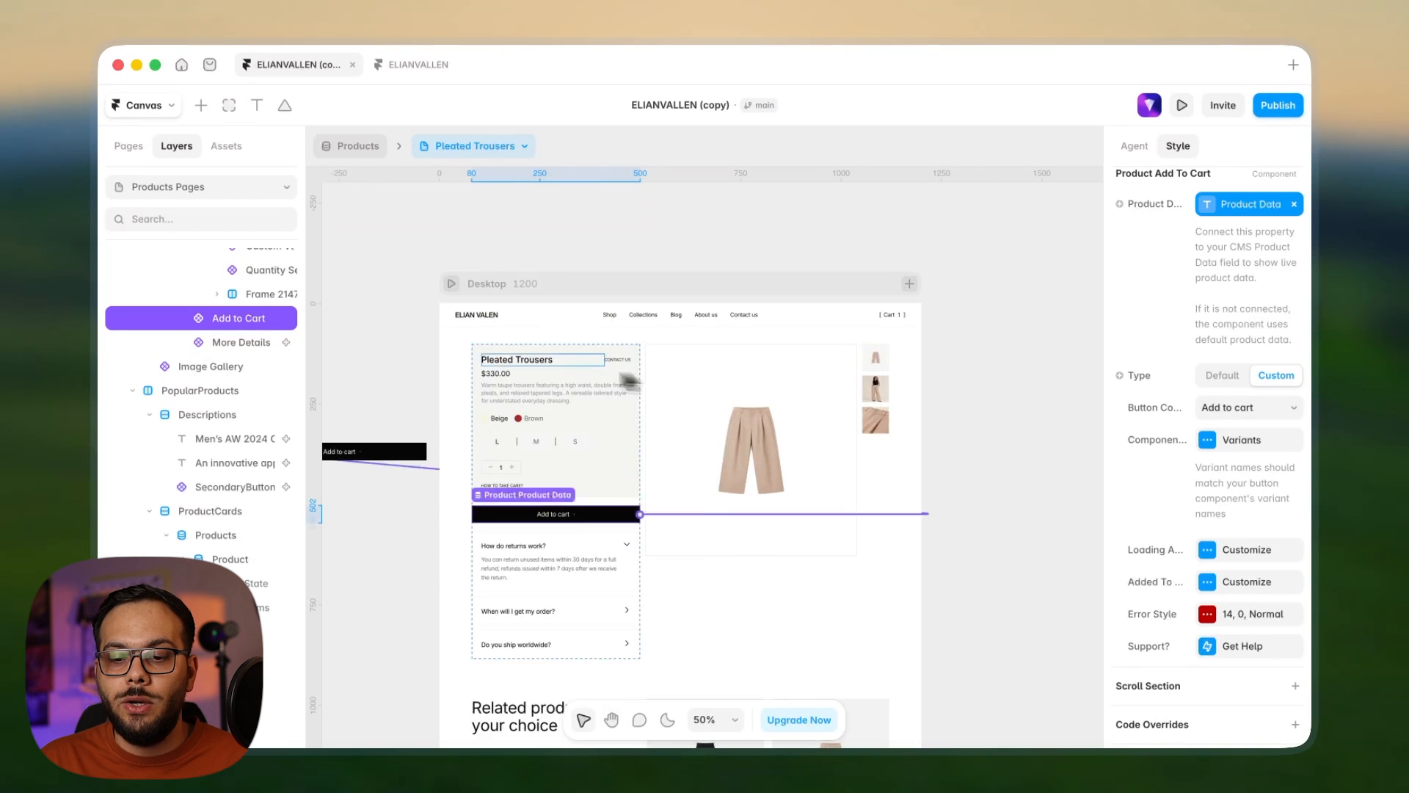
scroll(531, 369, up, 5)
scroll(695, 379, down, 5)
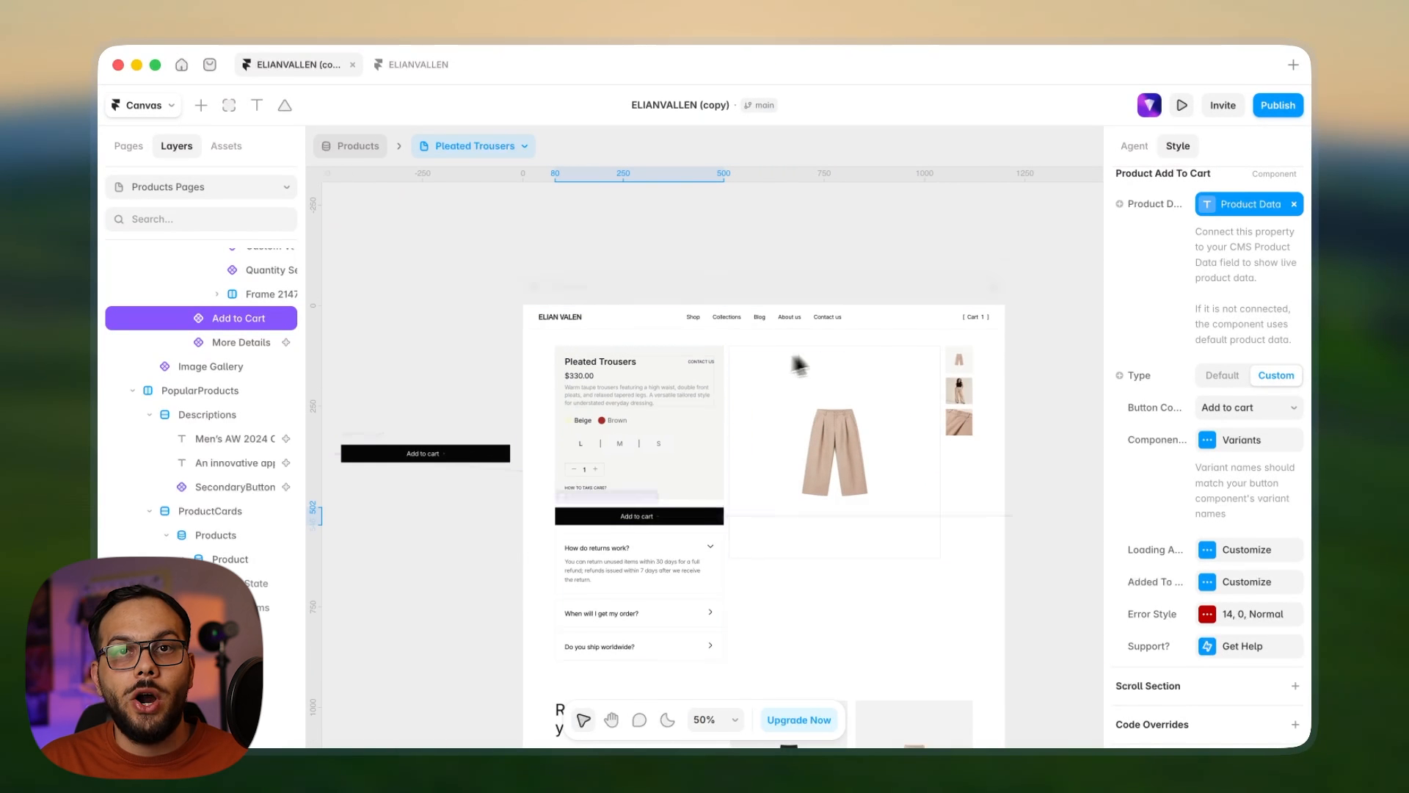
- Open the Cart component inside the navigation CartLink's overlay for editing
scroll(799, 365, right, 5)
scroll(698, 345, up, 3)
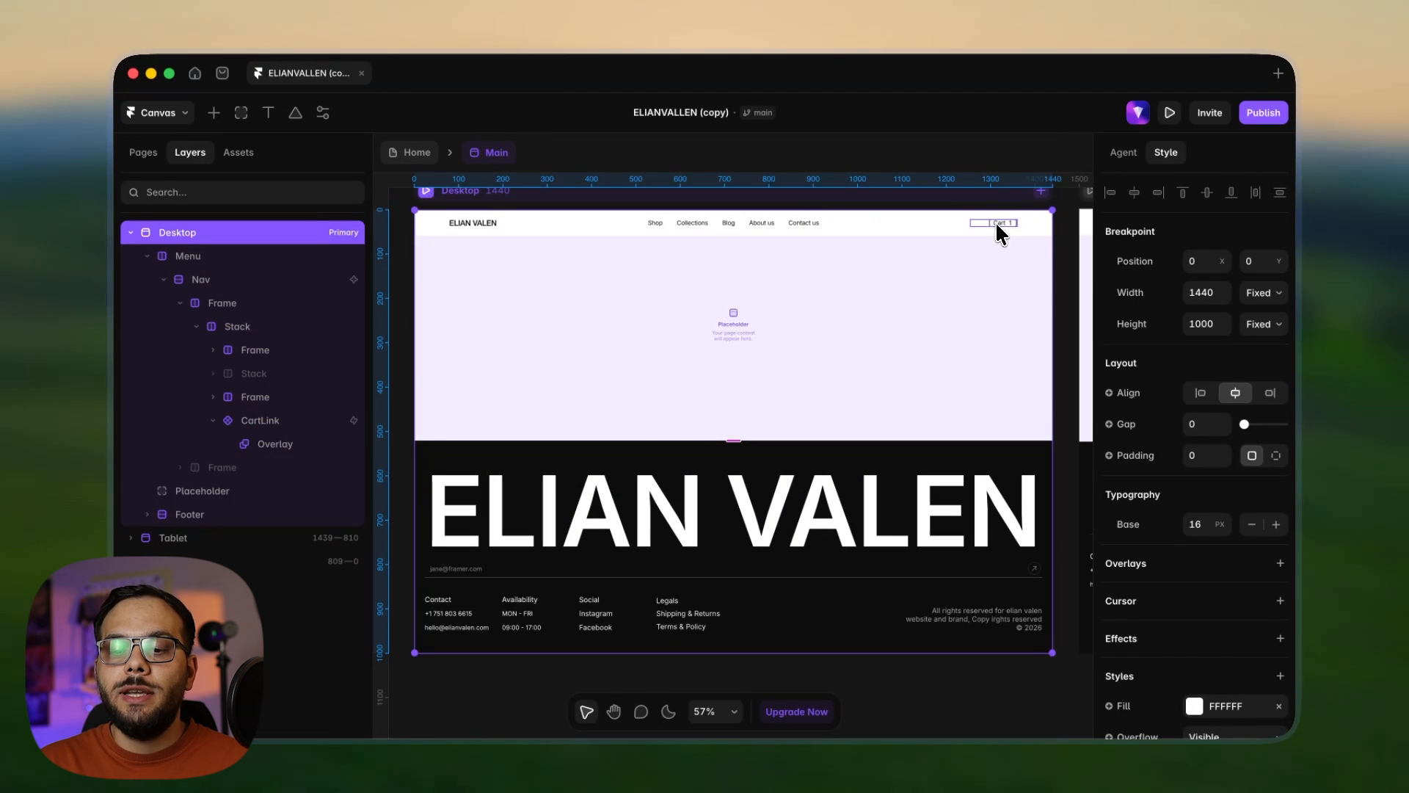
click(995, 223)
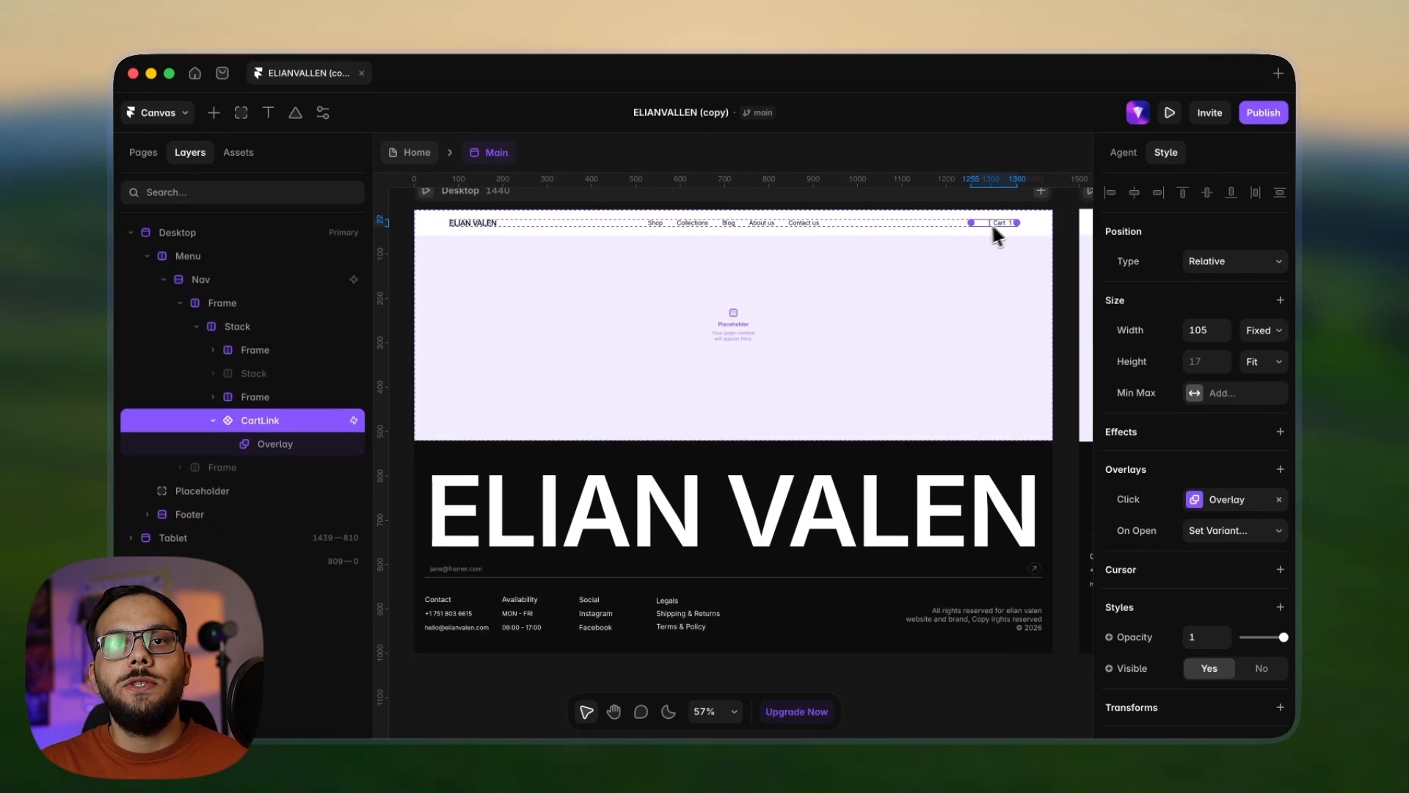
click(287, 450)
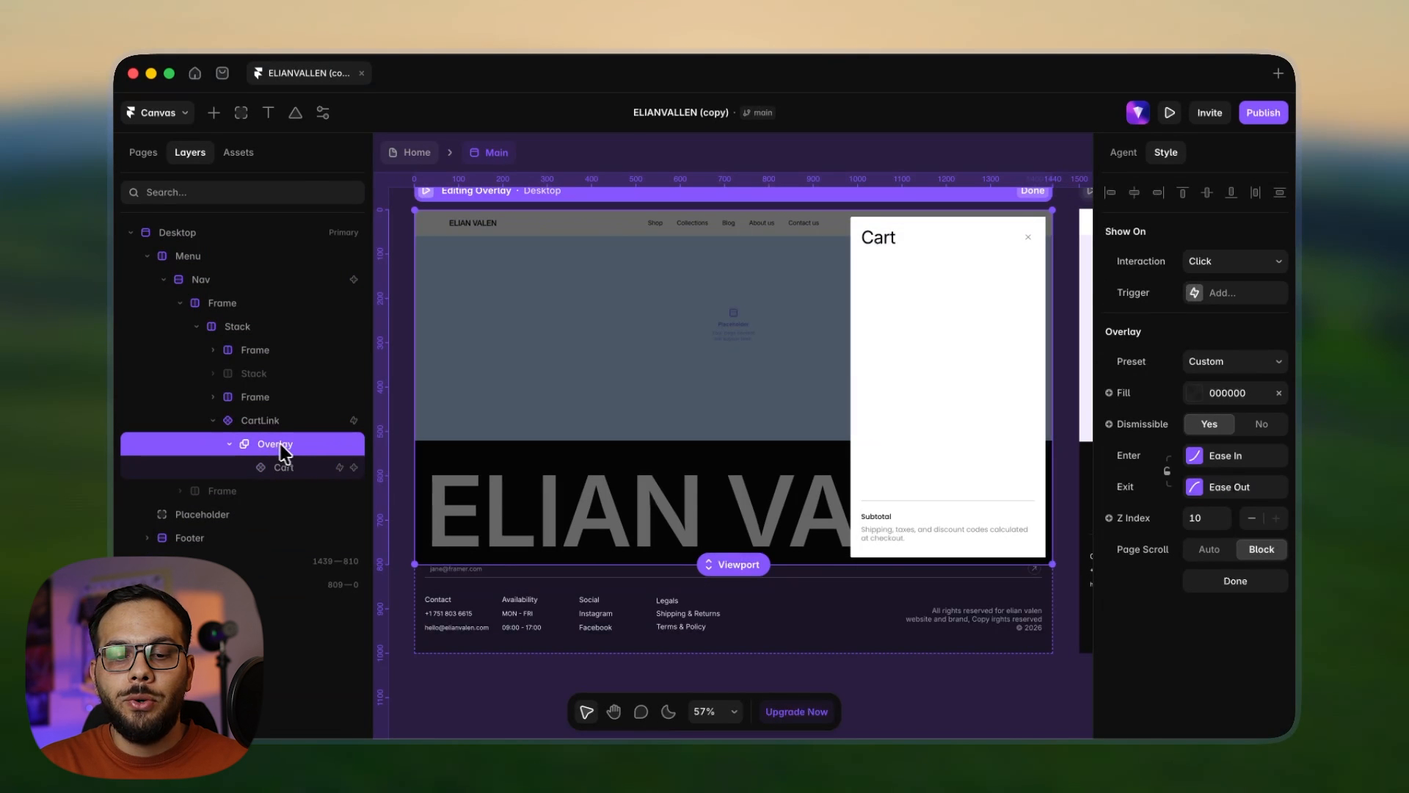
click(271, 421)
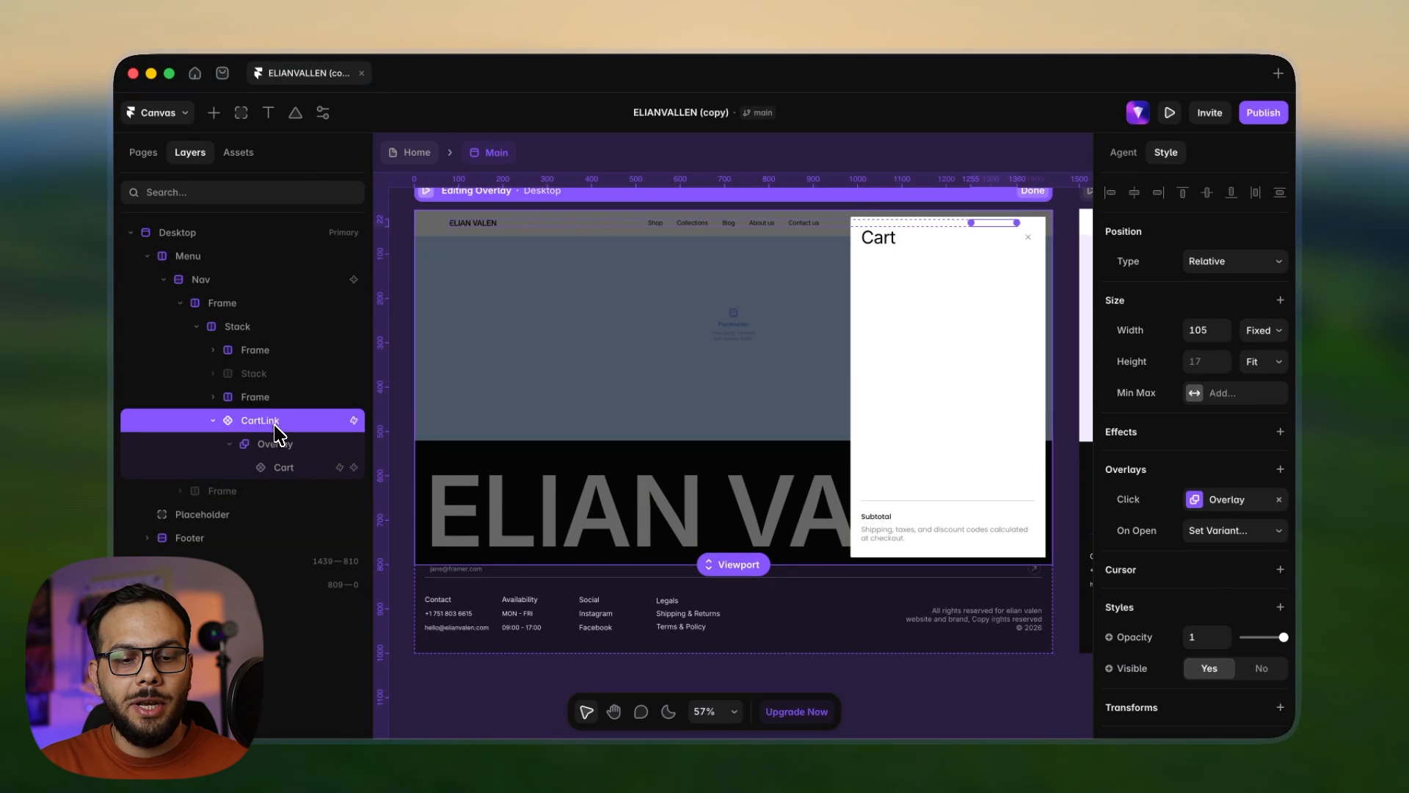
click(279, 448)
click(284, 468)
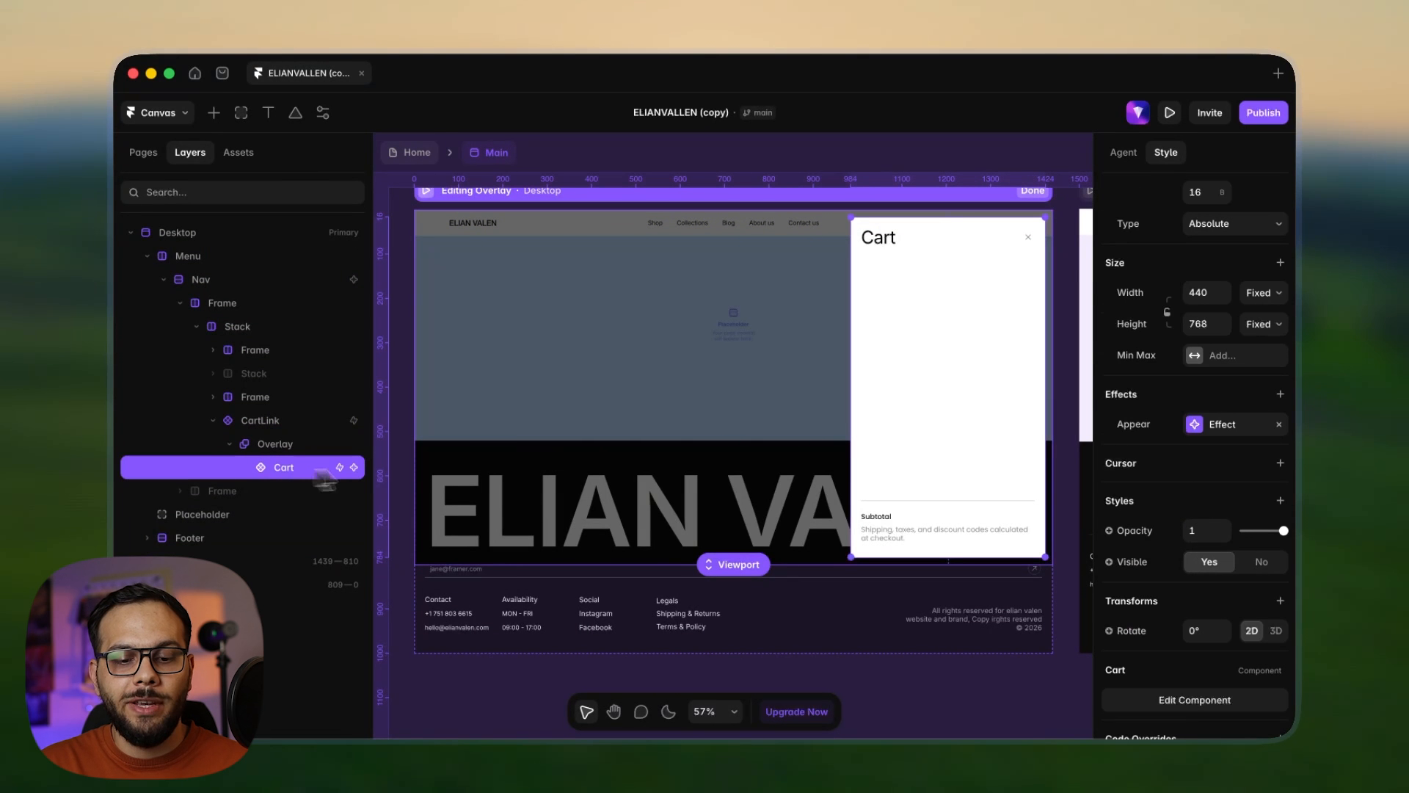
double_click(934, 365)
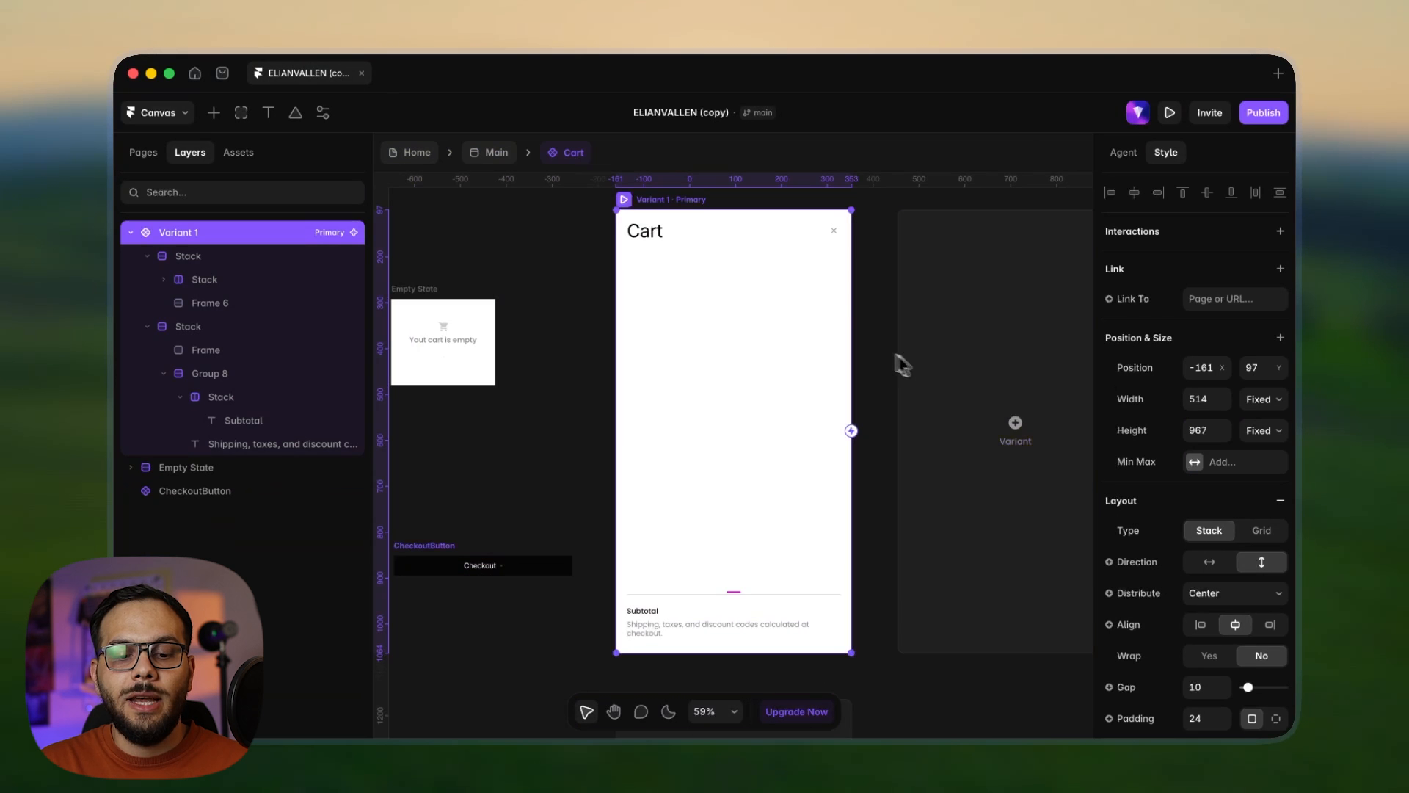
- Select the empty frame below the Cart heading and search Shopiframe's components for "cart"
click(694, 293)
click(163, 116)
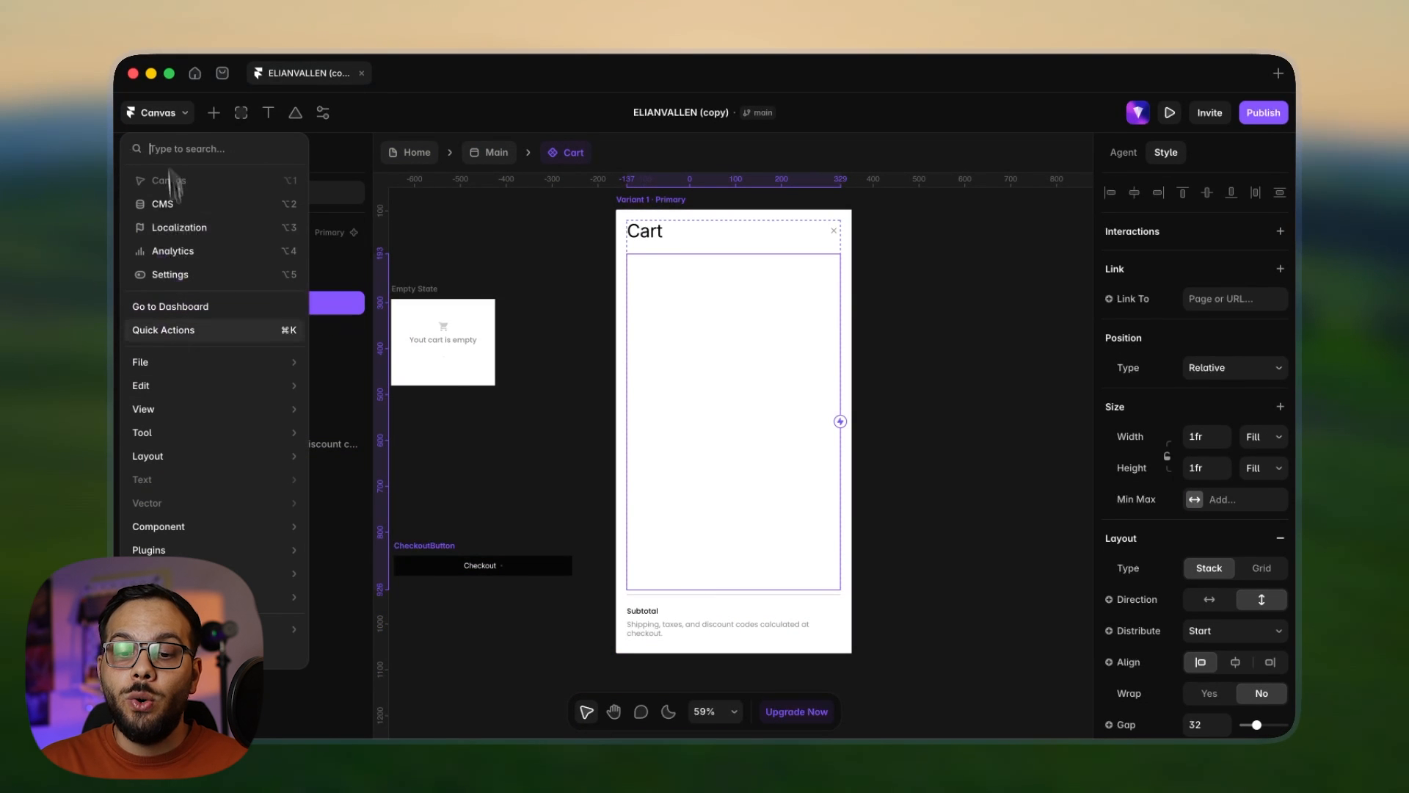
mouse_move(253, 552)
click(344, 571)
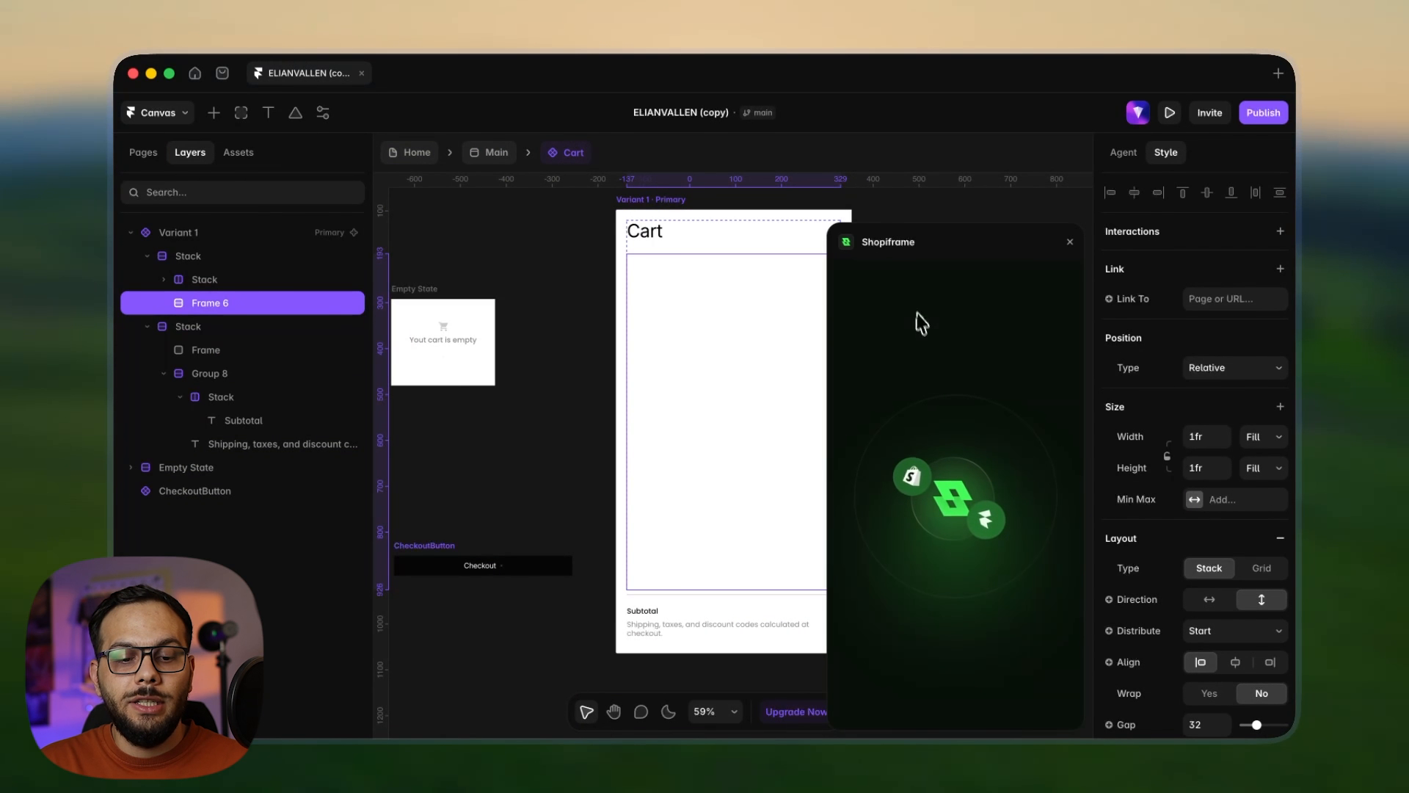
click(910, 467)
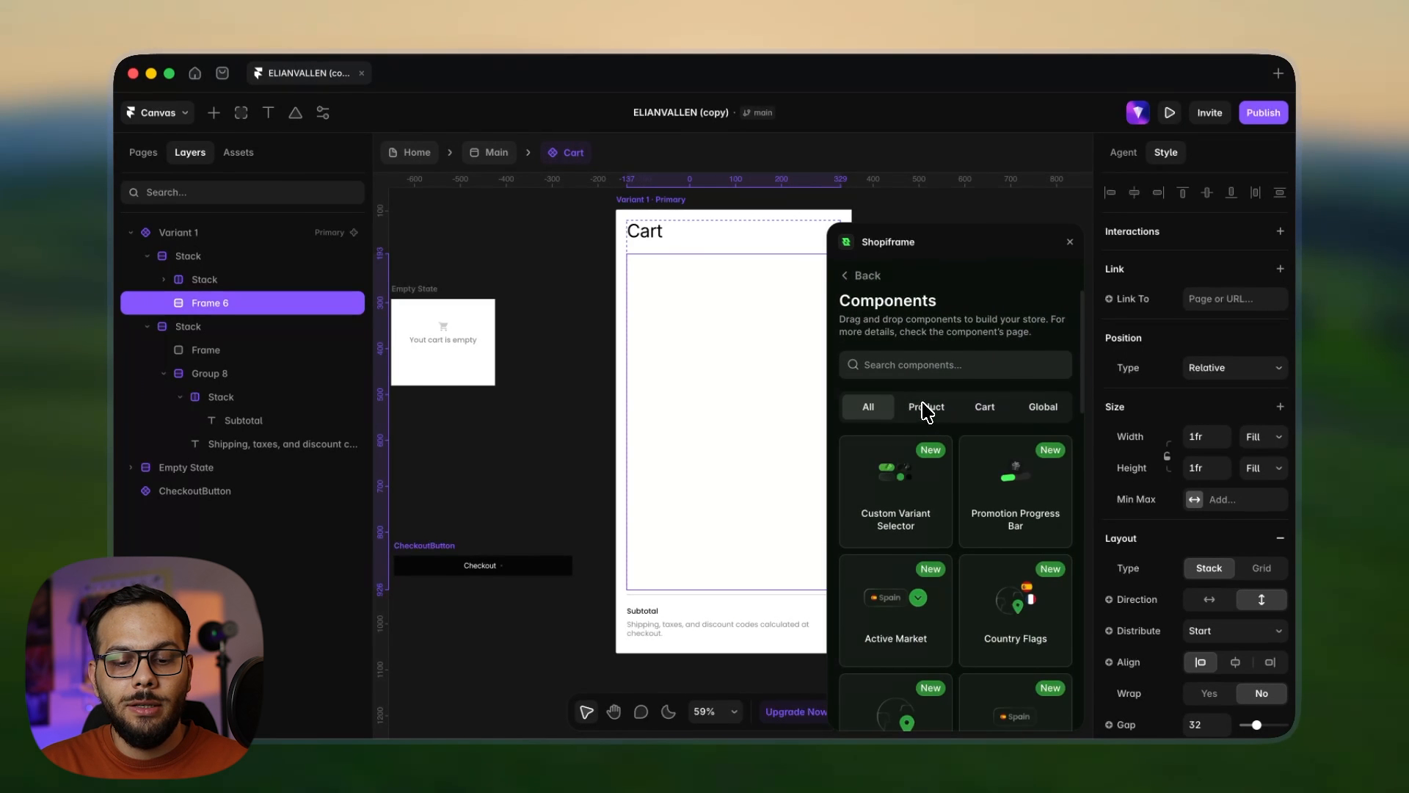
click(915, 368)
text(cart)
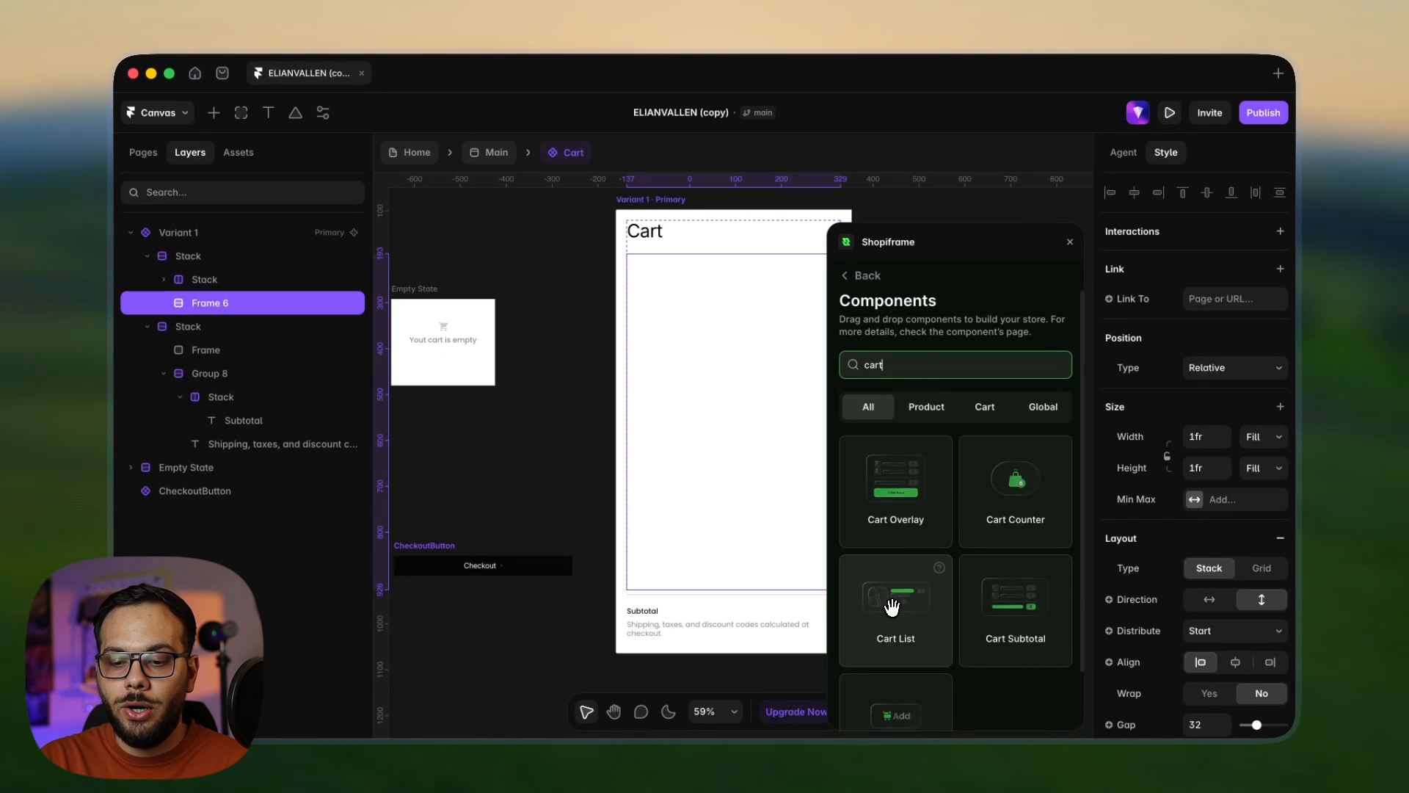
- Place the Cart List component in the empty frame below the Cart heading and set its width to Fill
drag(892, 606, 713, 298)
scroll(720, 417, up, 5)
scroll(707, 414, down, 2)
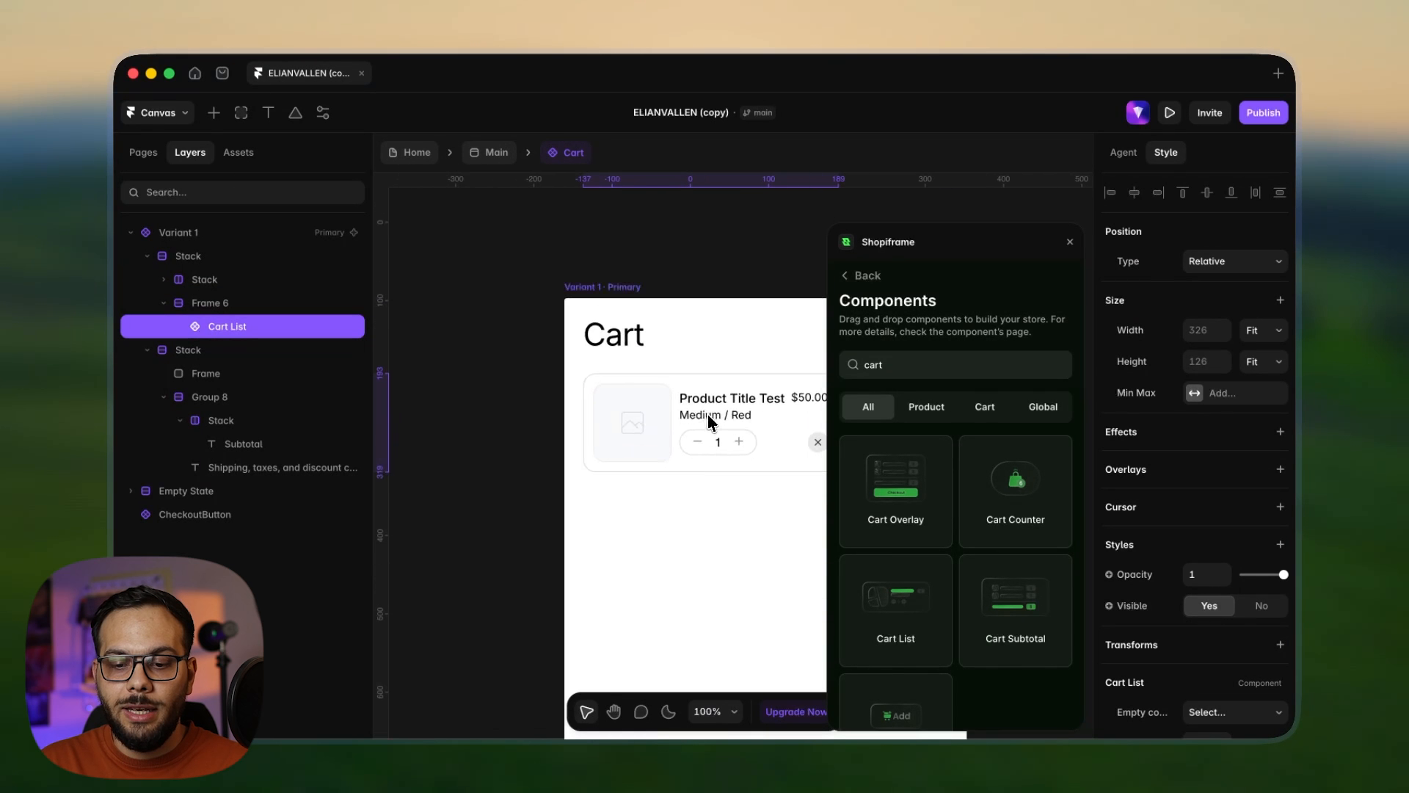
scroll(708, 414, down, 3)
click(1263, 330)
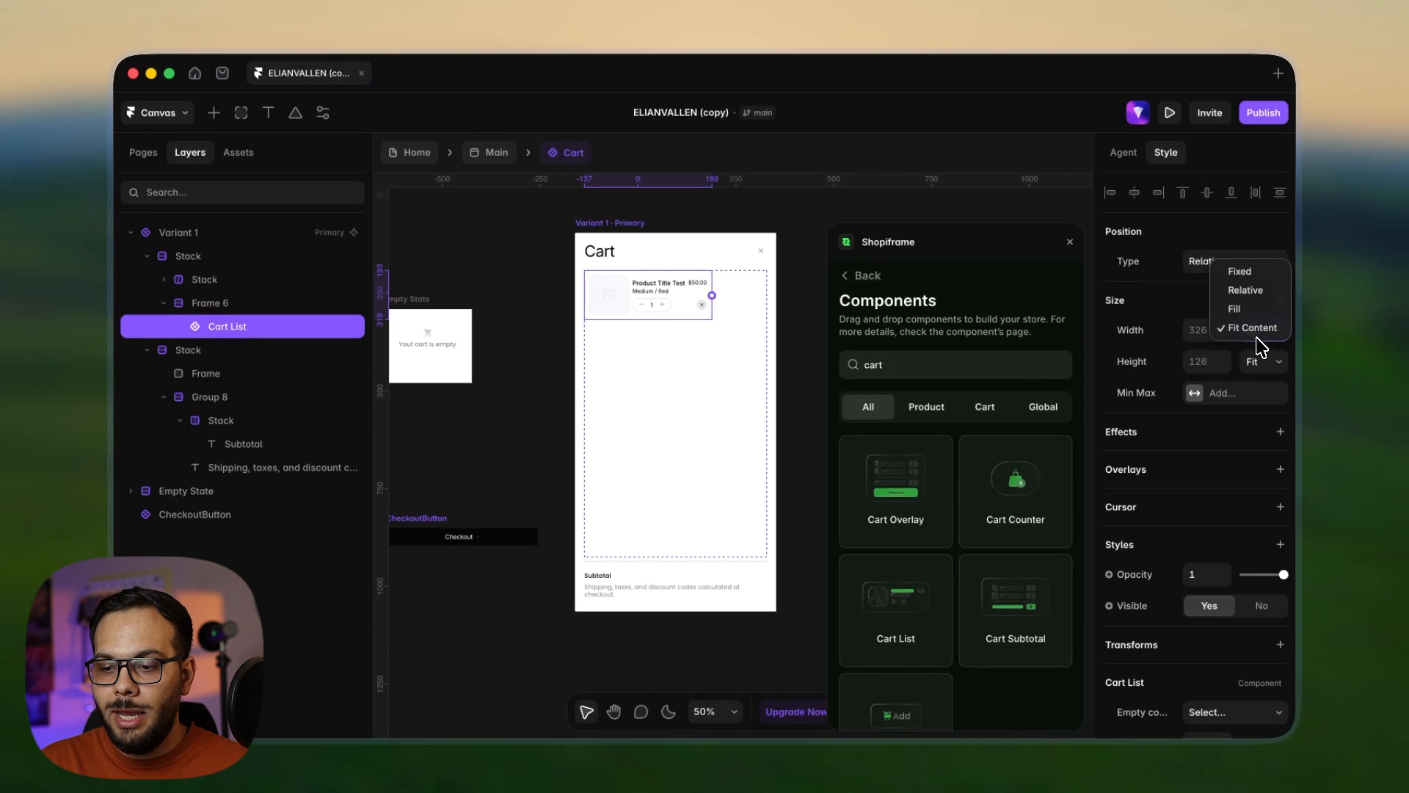
click(1247, 309)
- Search Shopiframe's components for "sub" and add Cart Subtotal to the group holding the Subtotal label and shipping note
double_click(908, 365)
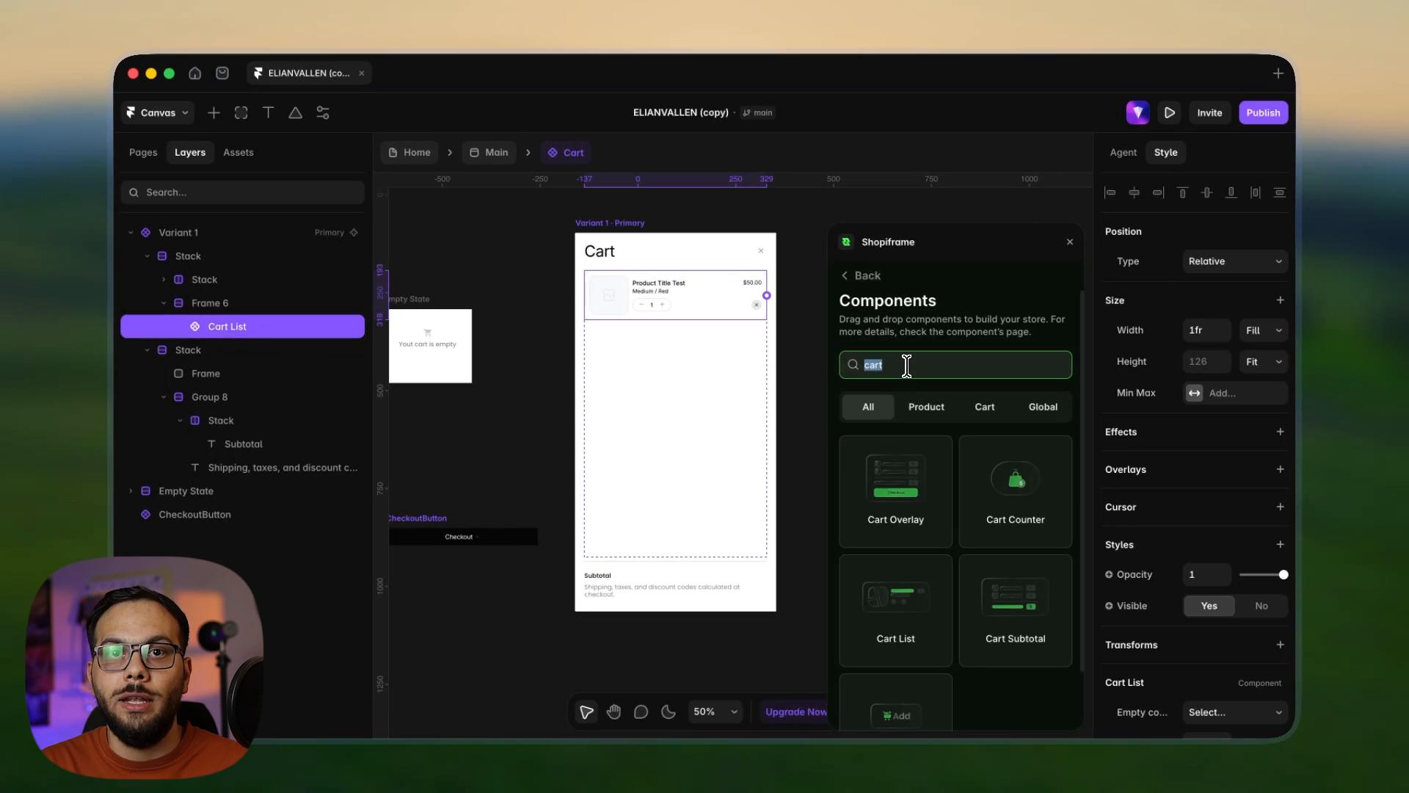
text(sub)
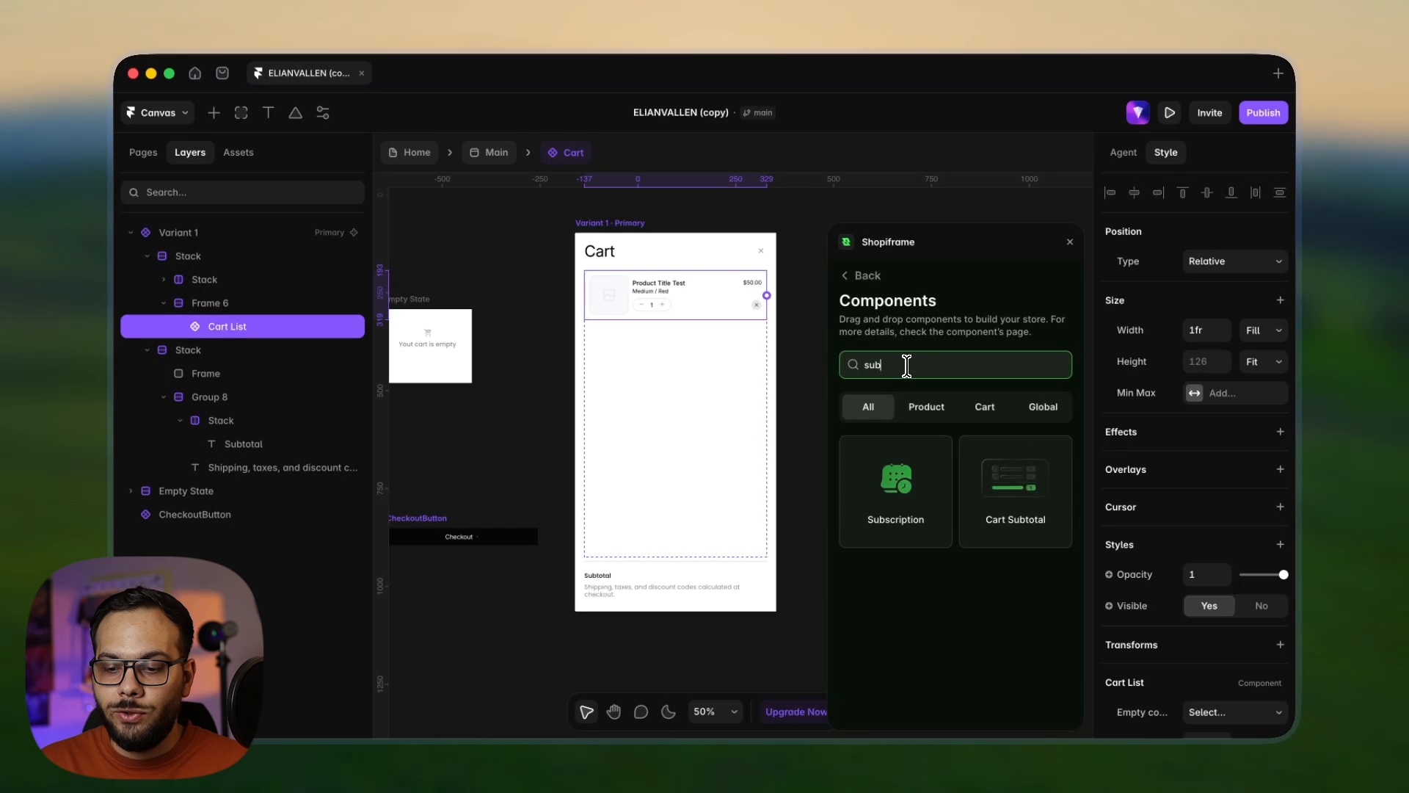
drag(972, 487, 682, 572)
scroll(677, 567, up, 10)
scroll(659, 513, down, 5)
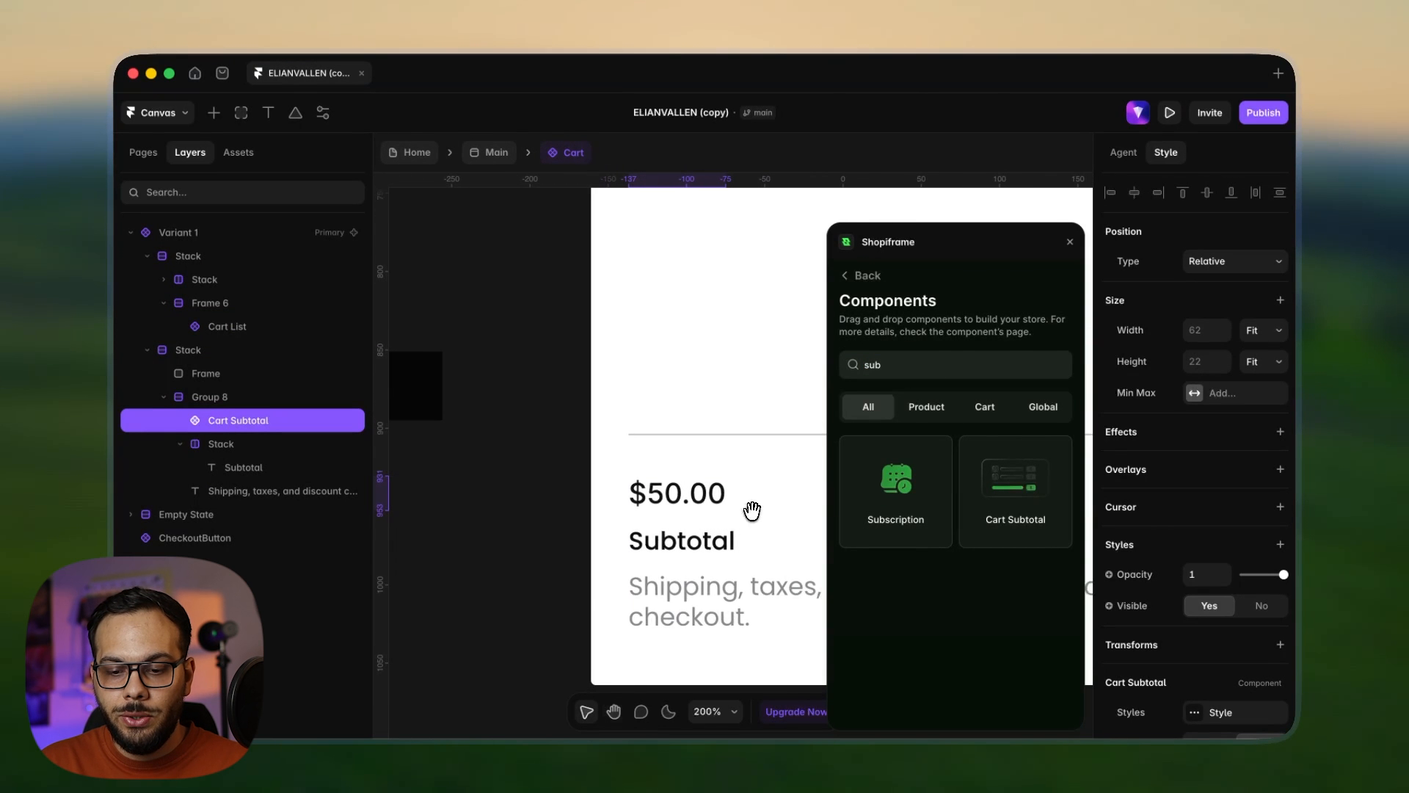
- Move the Cart Subtotal component into the horizontal stack that holds the Subtotal label
key(BackSpace)
click(235, 421)
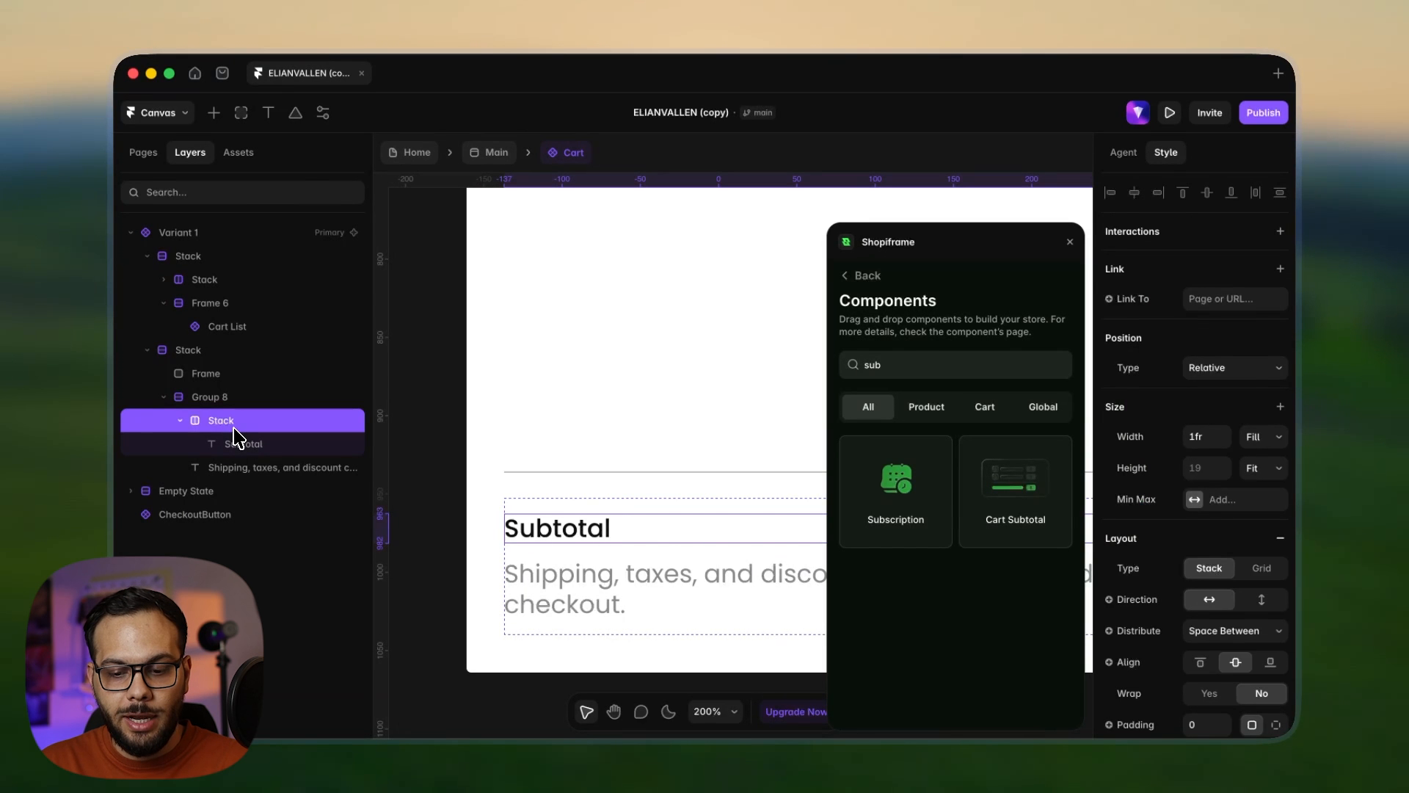
key(super+v)
scroll(571, 491, down, 8)
key(space)
drag(710, 479, 653, 495)
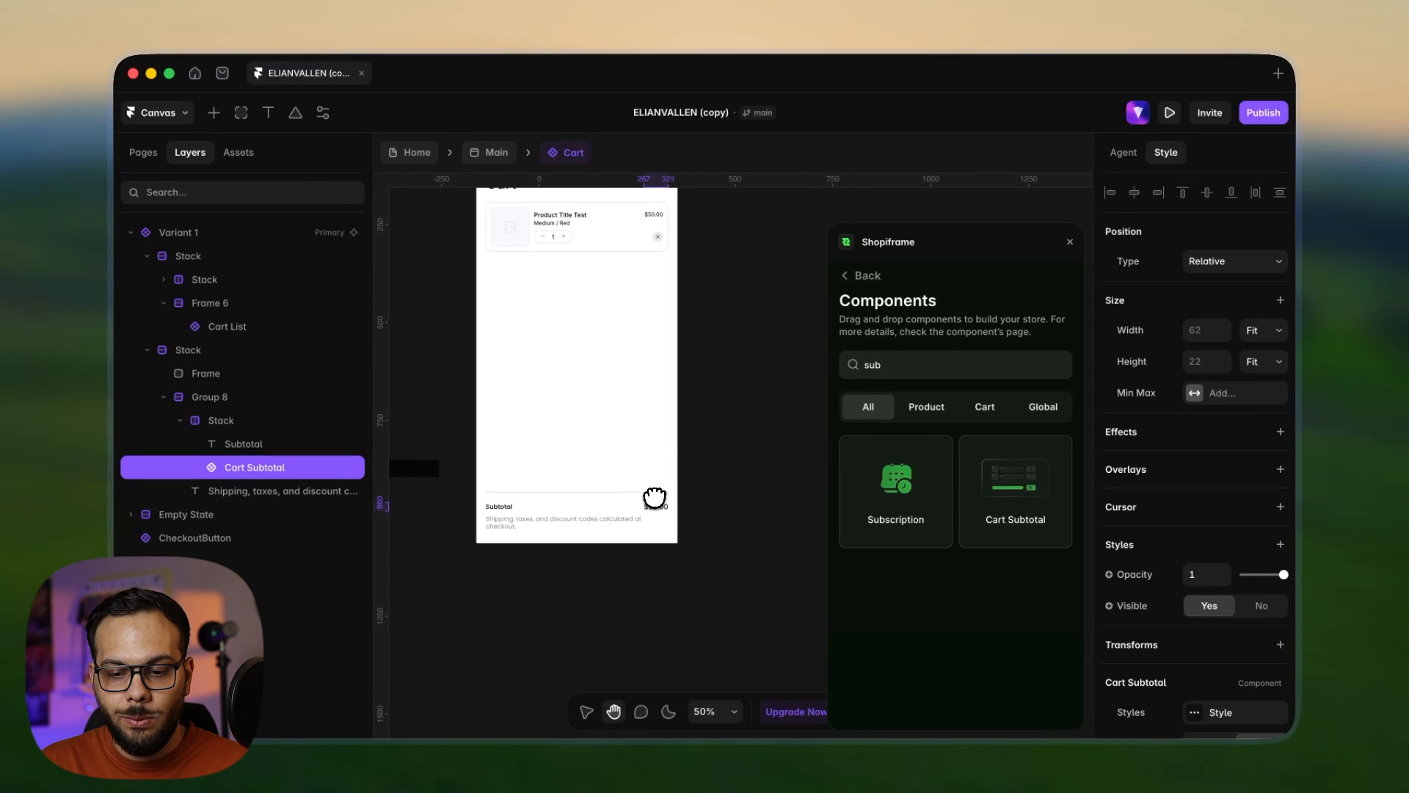
- Find Shopiframe's Checkout Button with the search "check", place it below the shipping note, and set its width to Fill
double_click(960, 363)
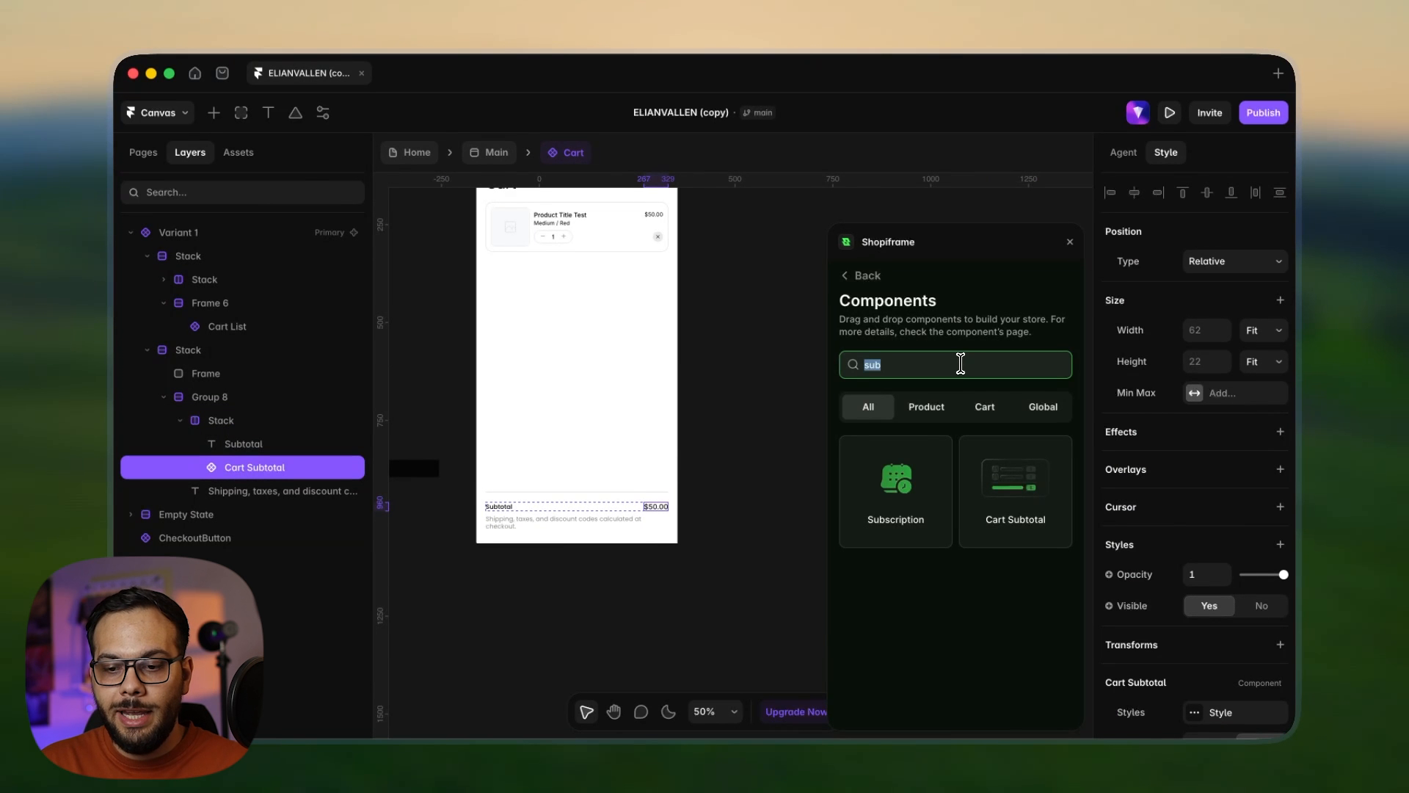
text(check)
drag(914, 461, 596, 544)
scroll(636, 519, up, 5)
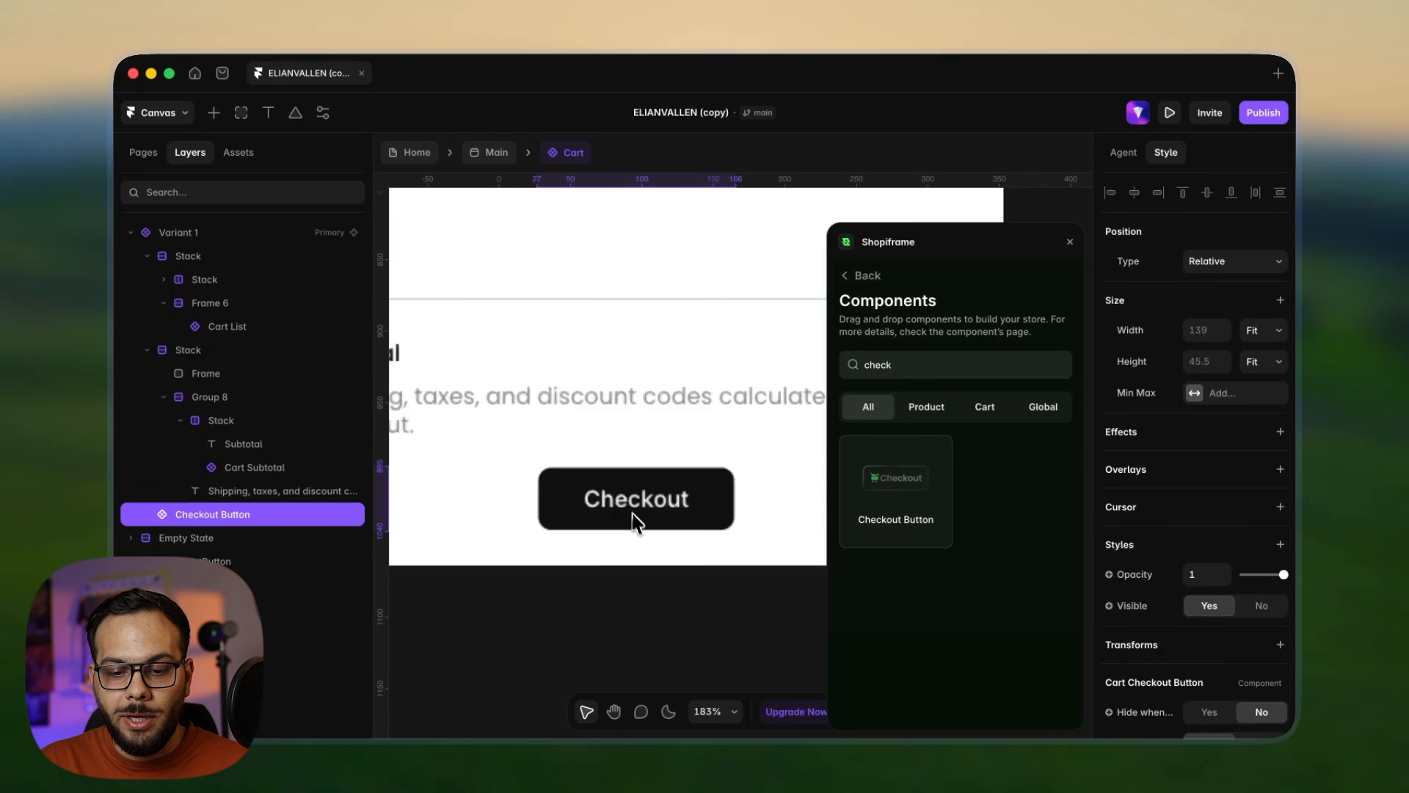
click(1258, 334)
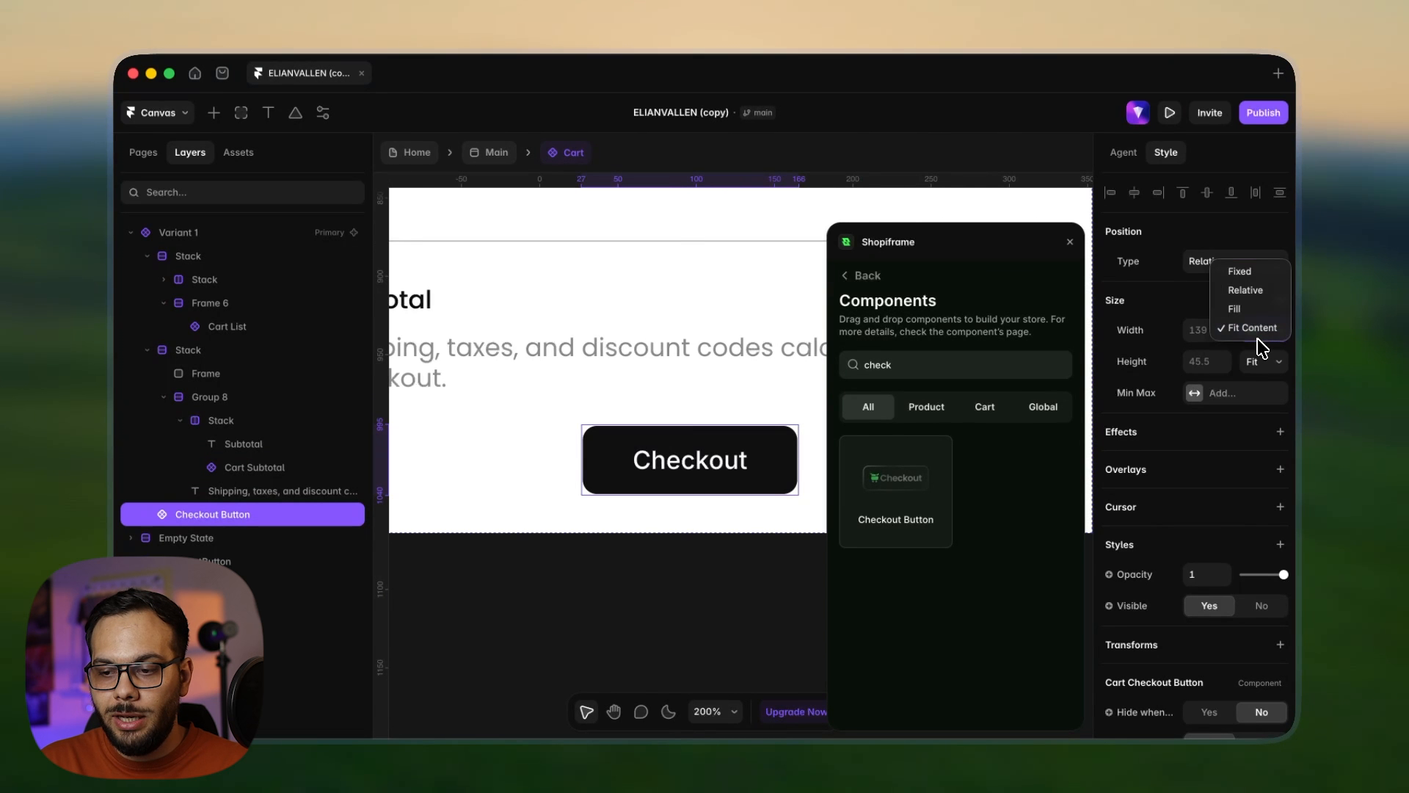
click(1245, 309)
click(1070, 241)
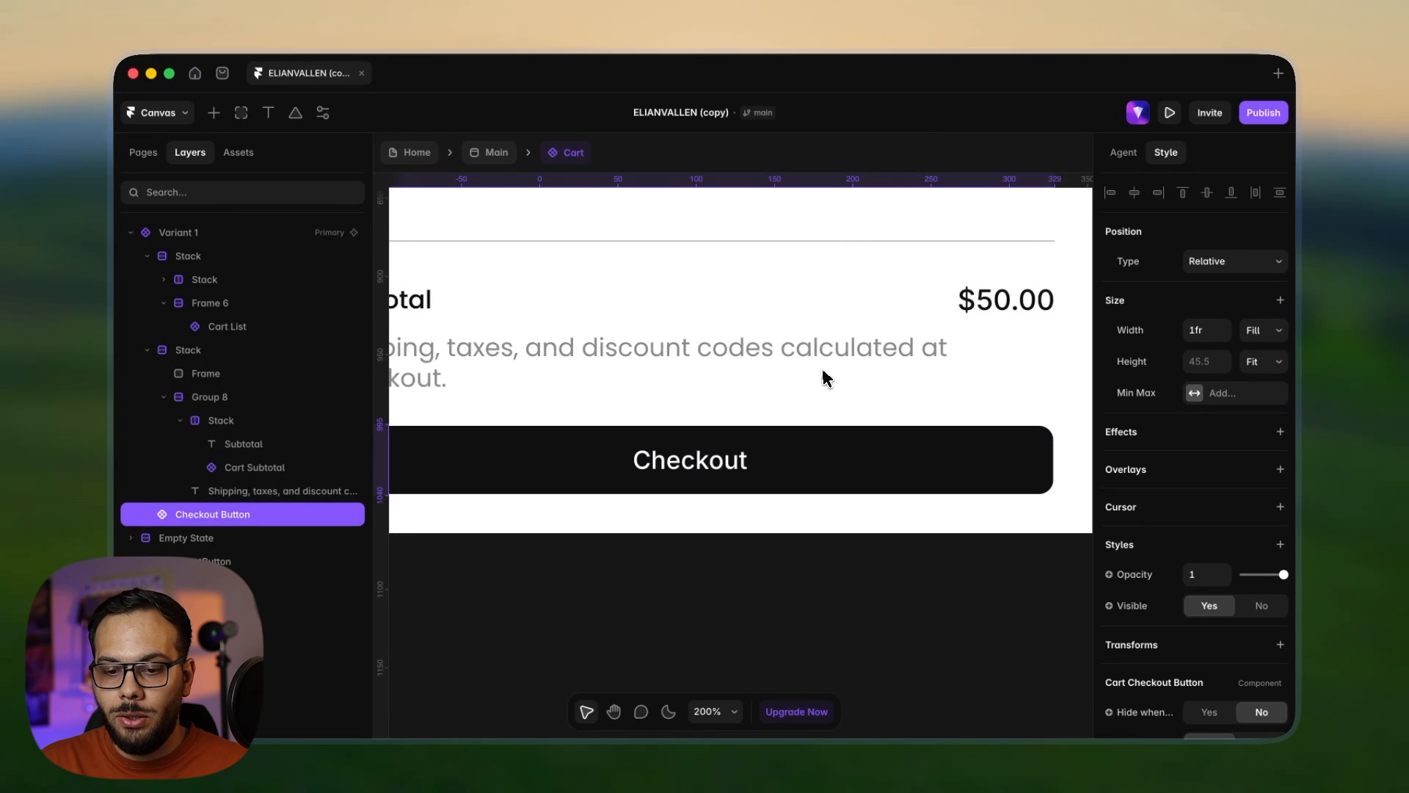
- Switch the Checkout Button's type to Custom and assign CheckoutButton as its button component
scroll(824, 377, down, 5)
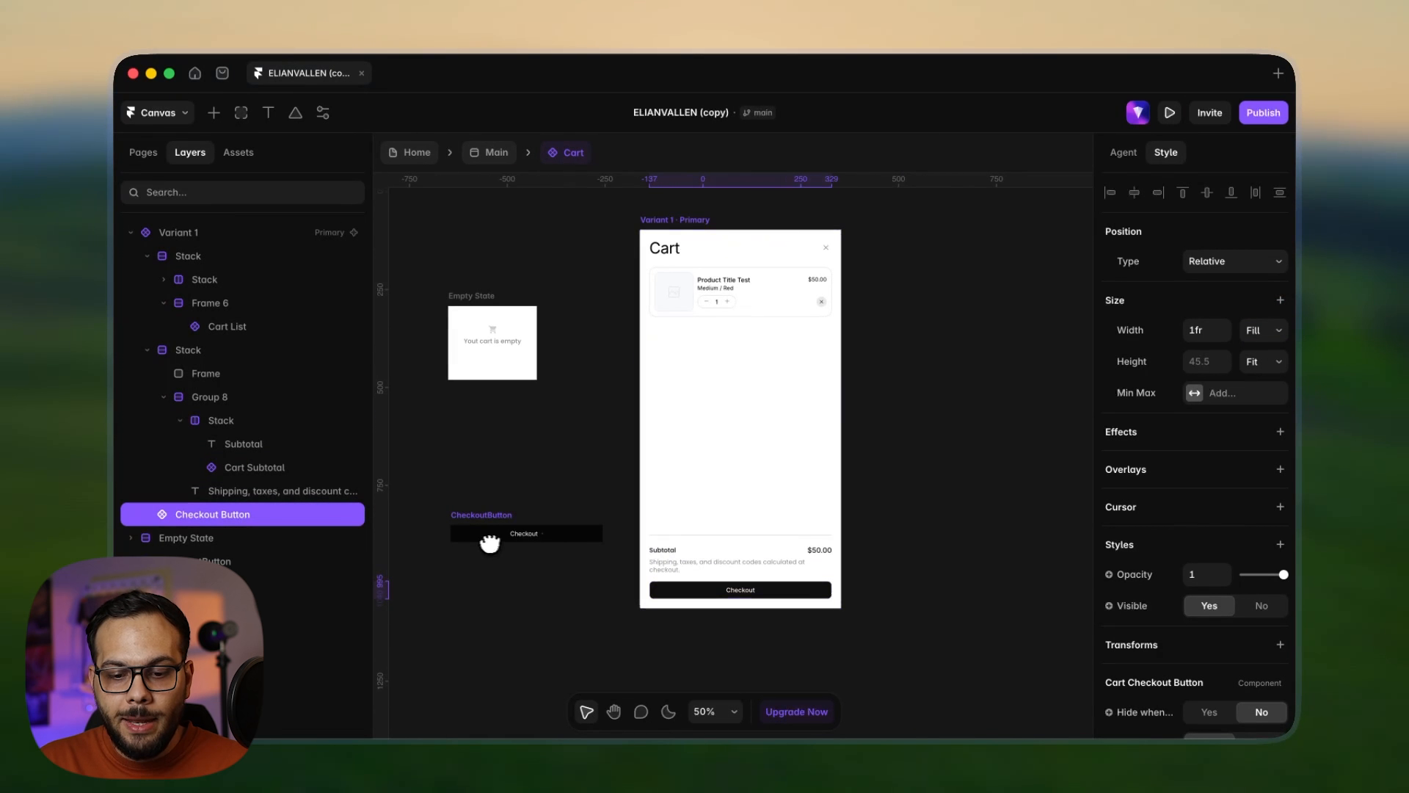
scroll(484, 550, up, 3)
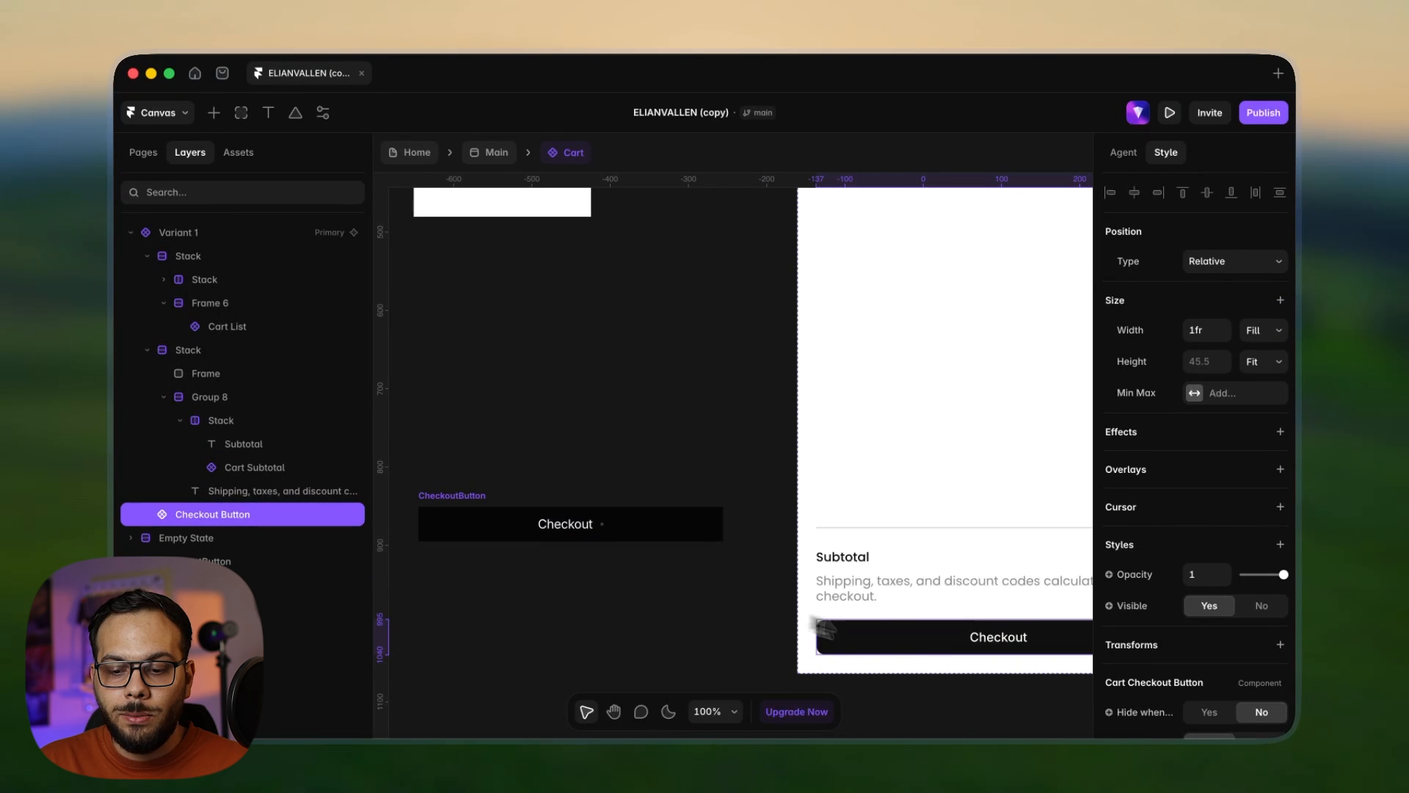
scroll(874, 566, down, 5)
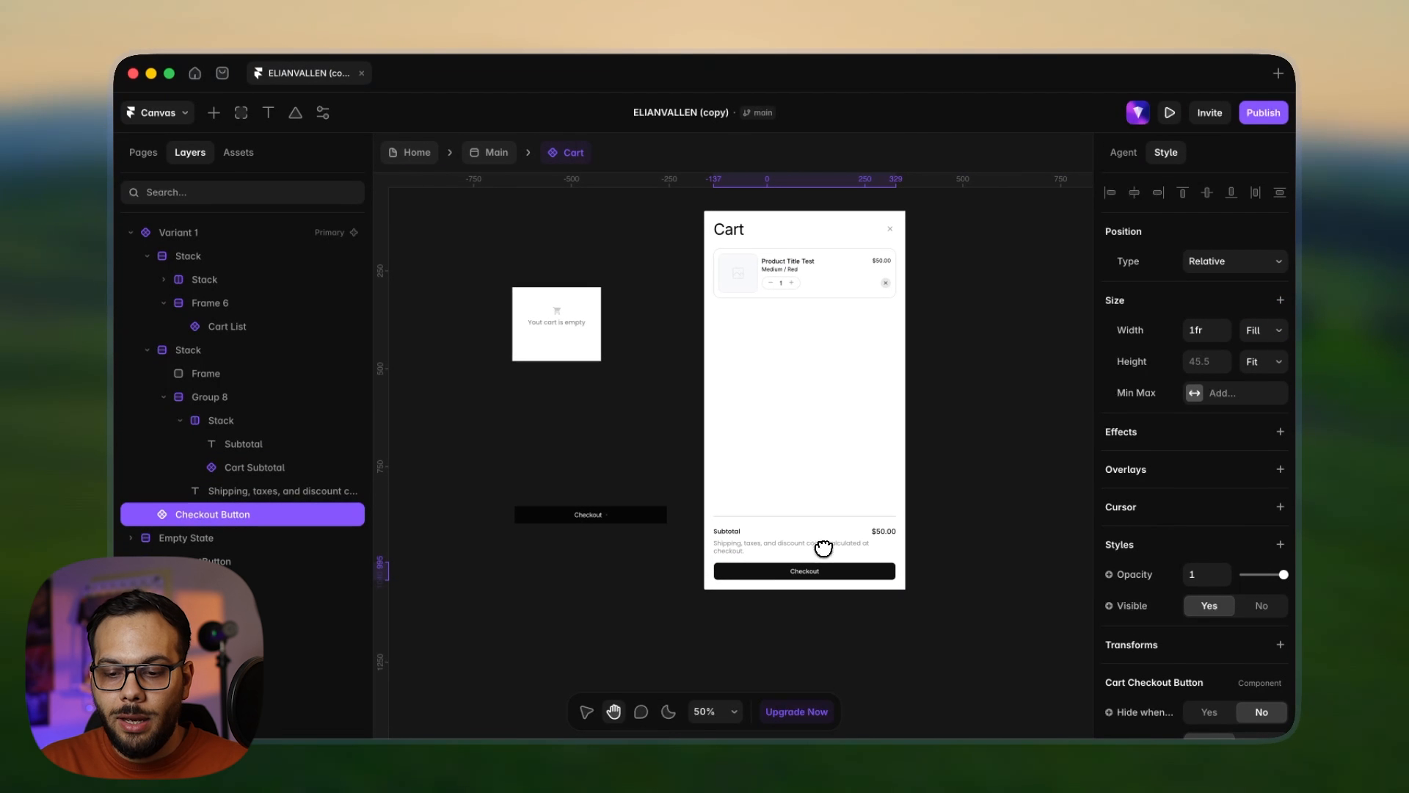
scroll(1175, 624, down, 5)
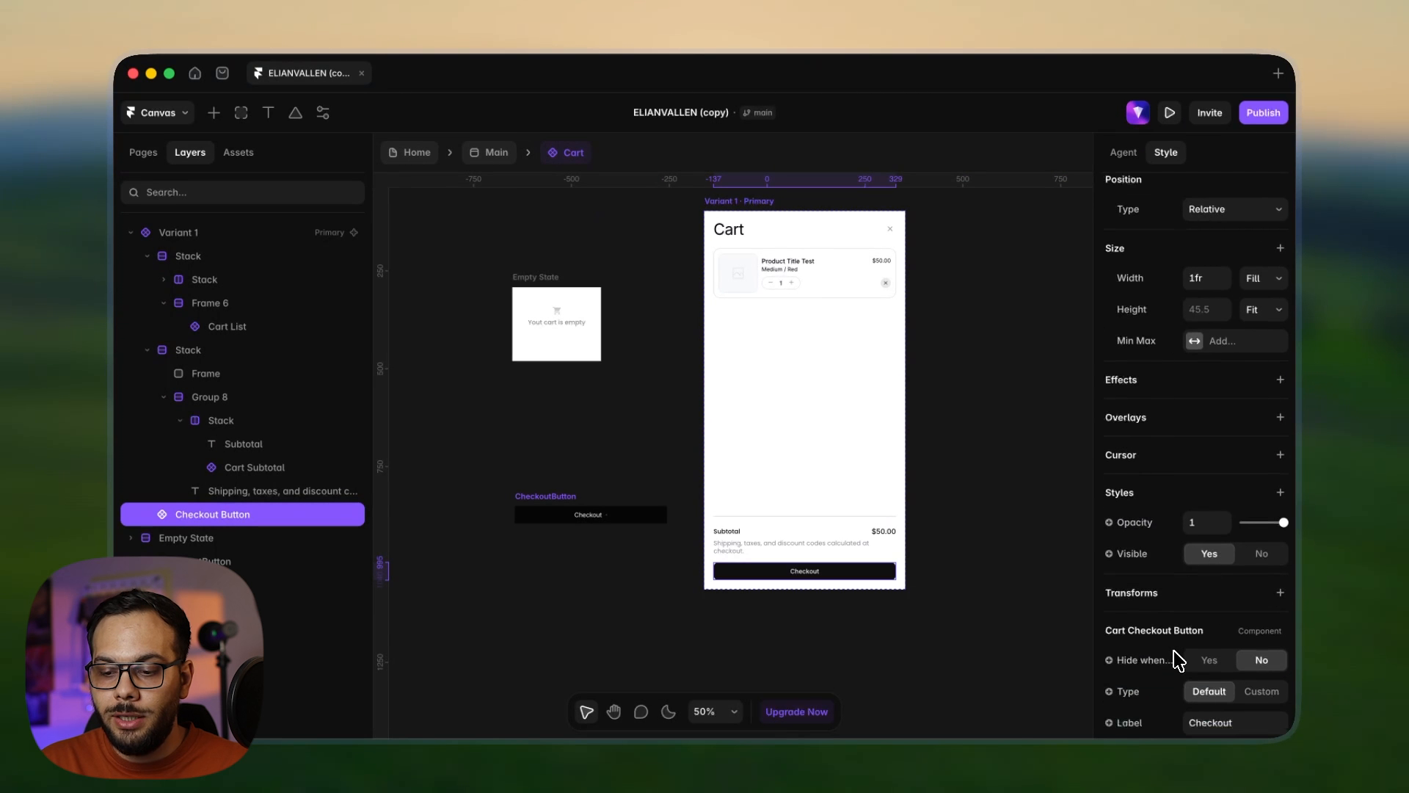
click(1248, 566)
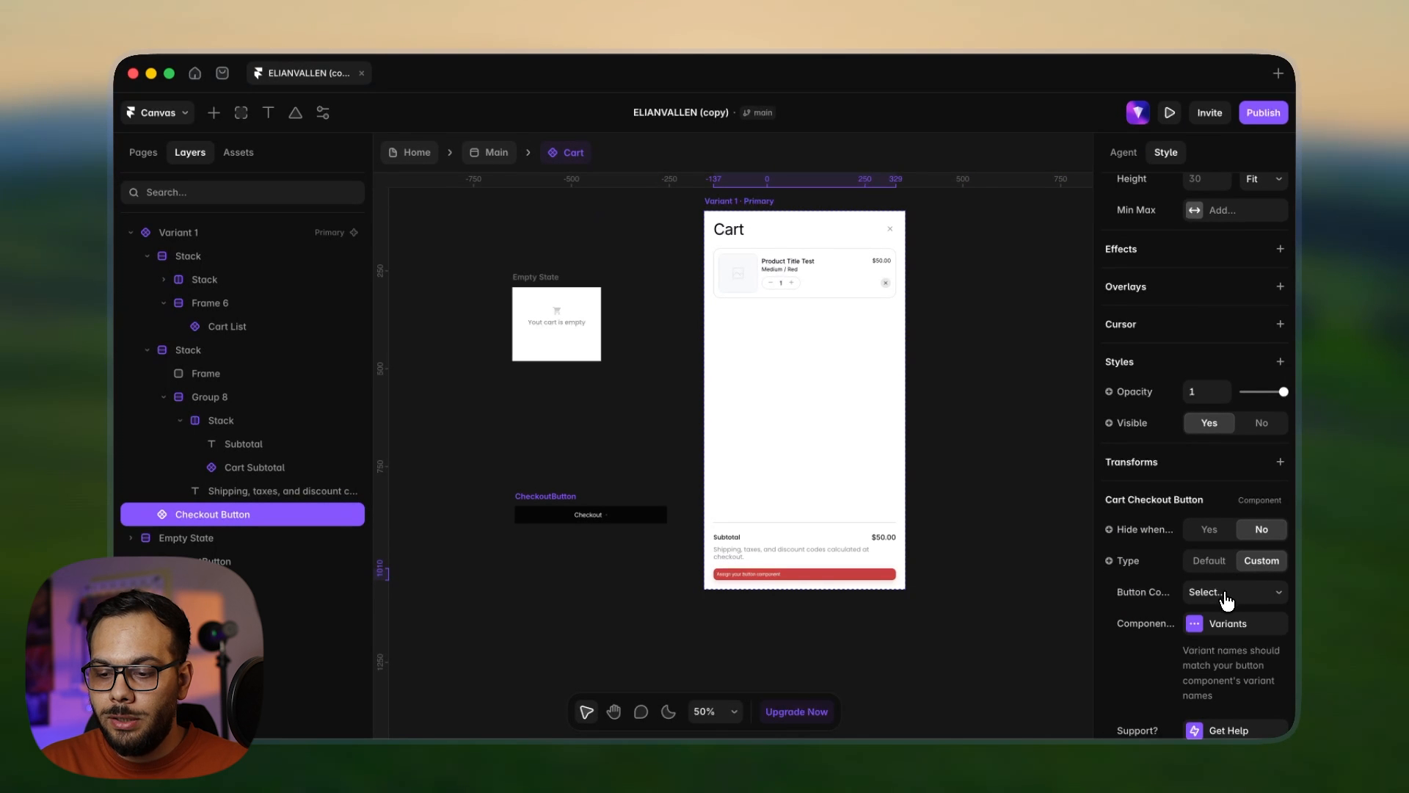
click(1226, 594)
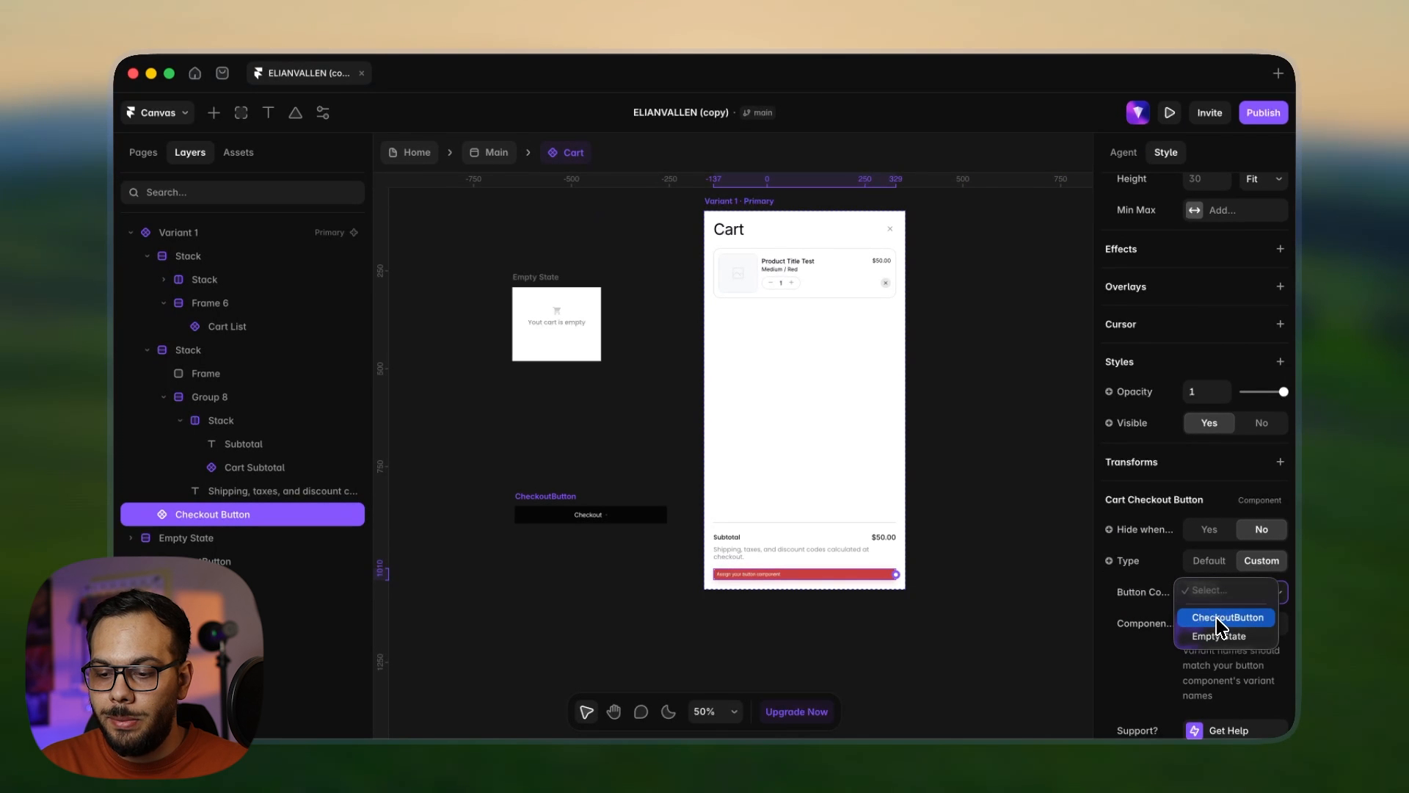
click(1222, 620)
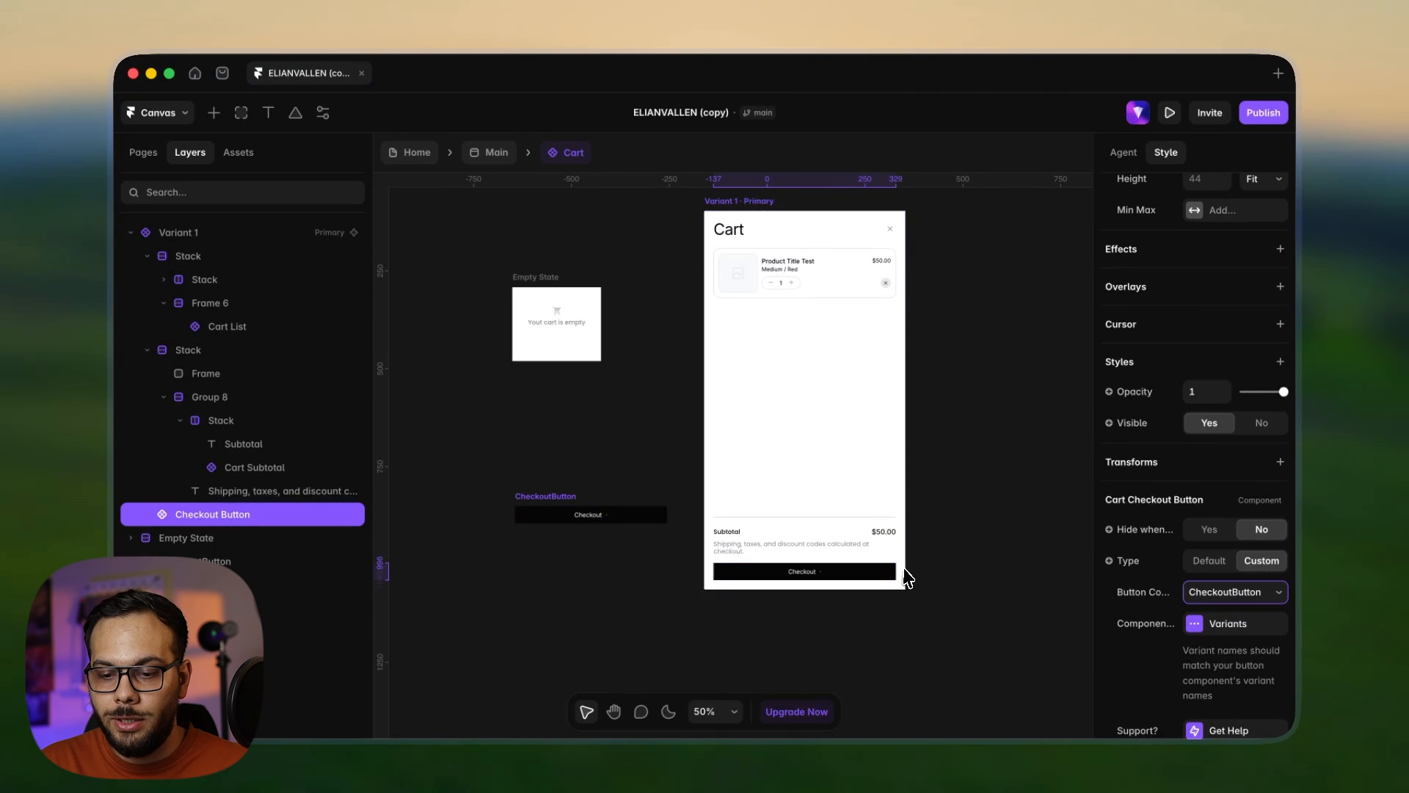
- Review the style settings available for the Cart Subtotal and Cart List components
scroll(908, 578, up, 5)
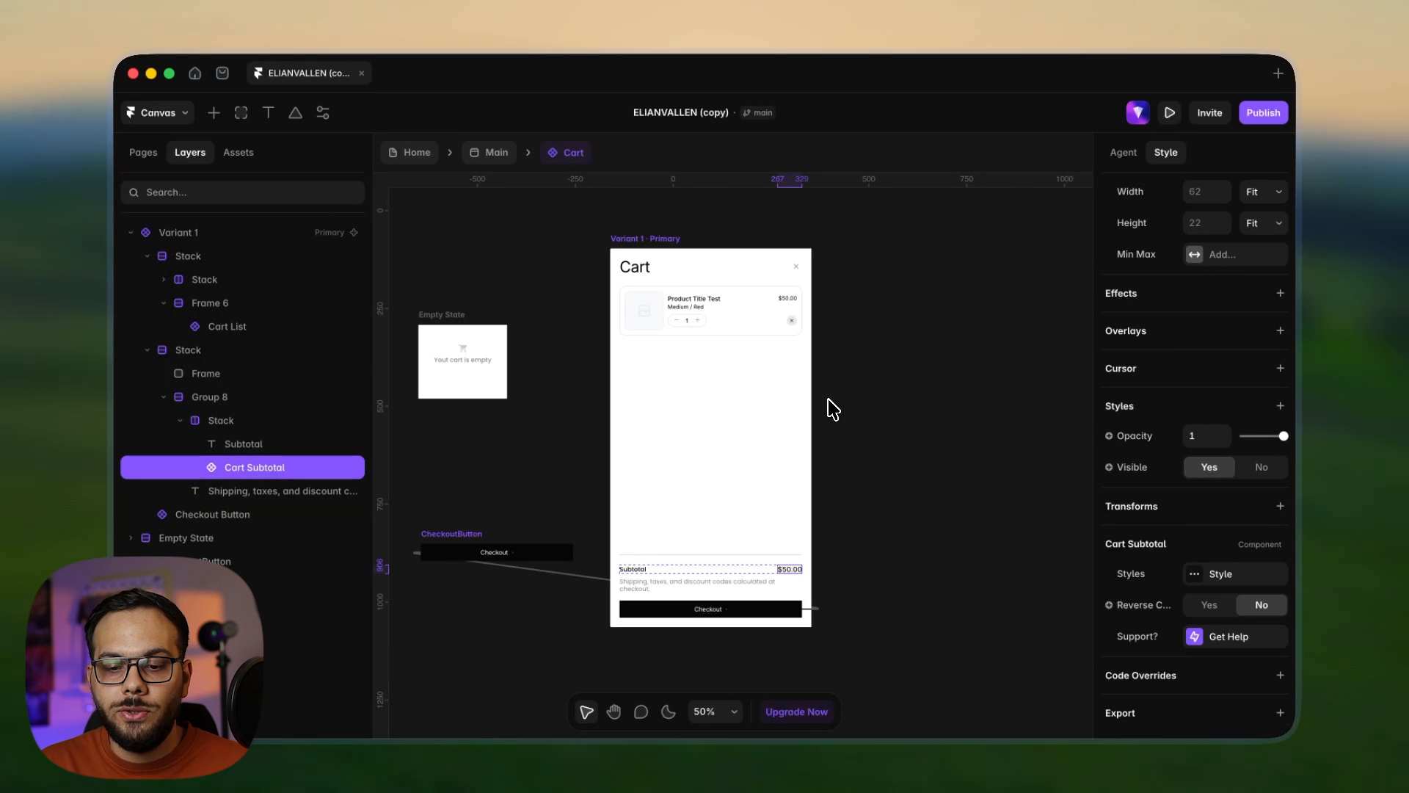
click(727, 303)
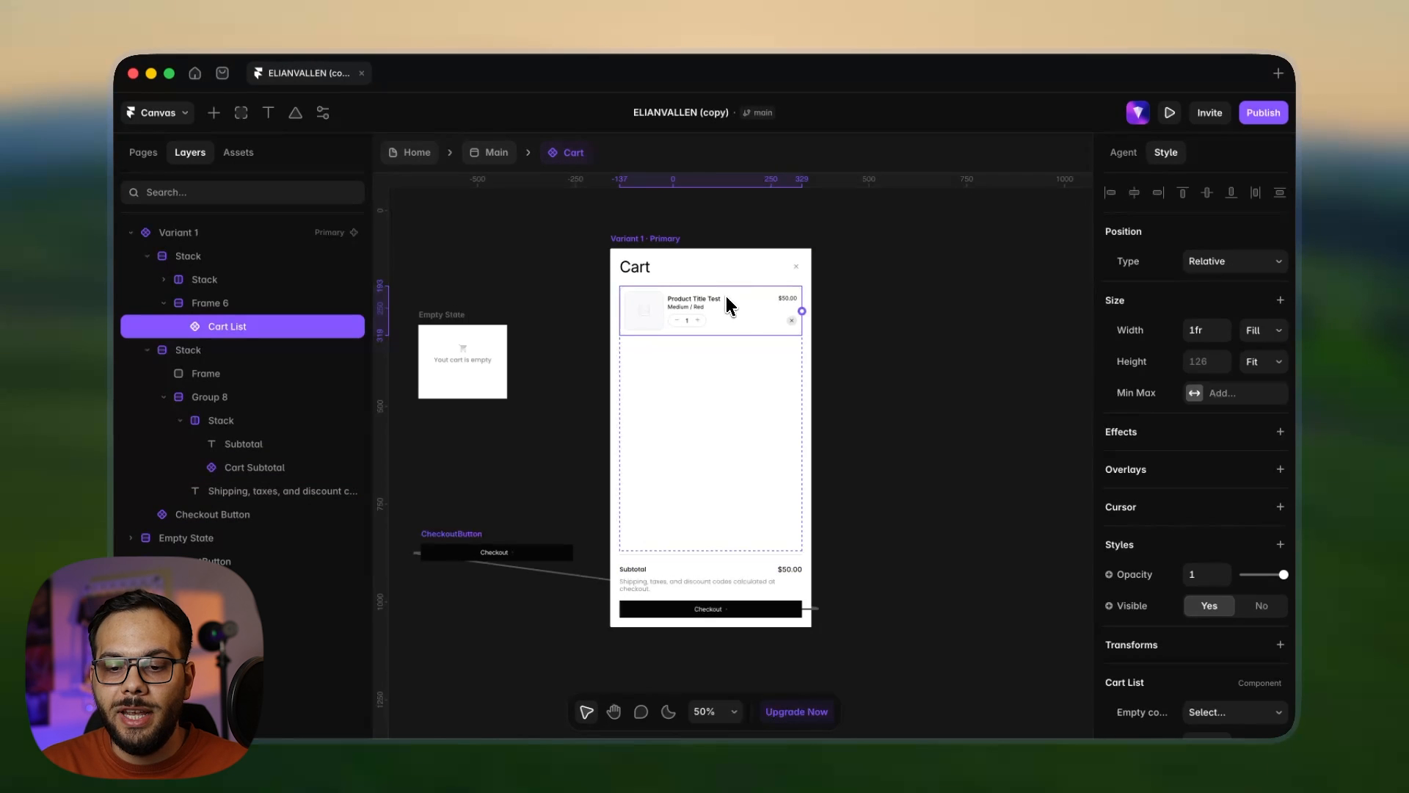
scroll(1186, 513, down, 6)
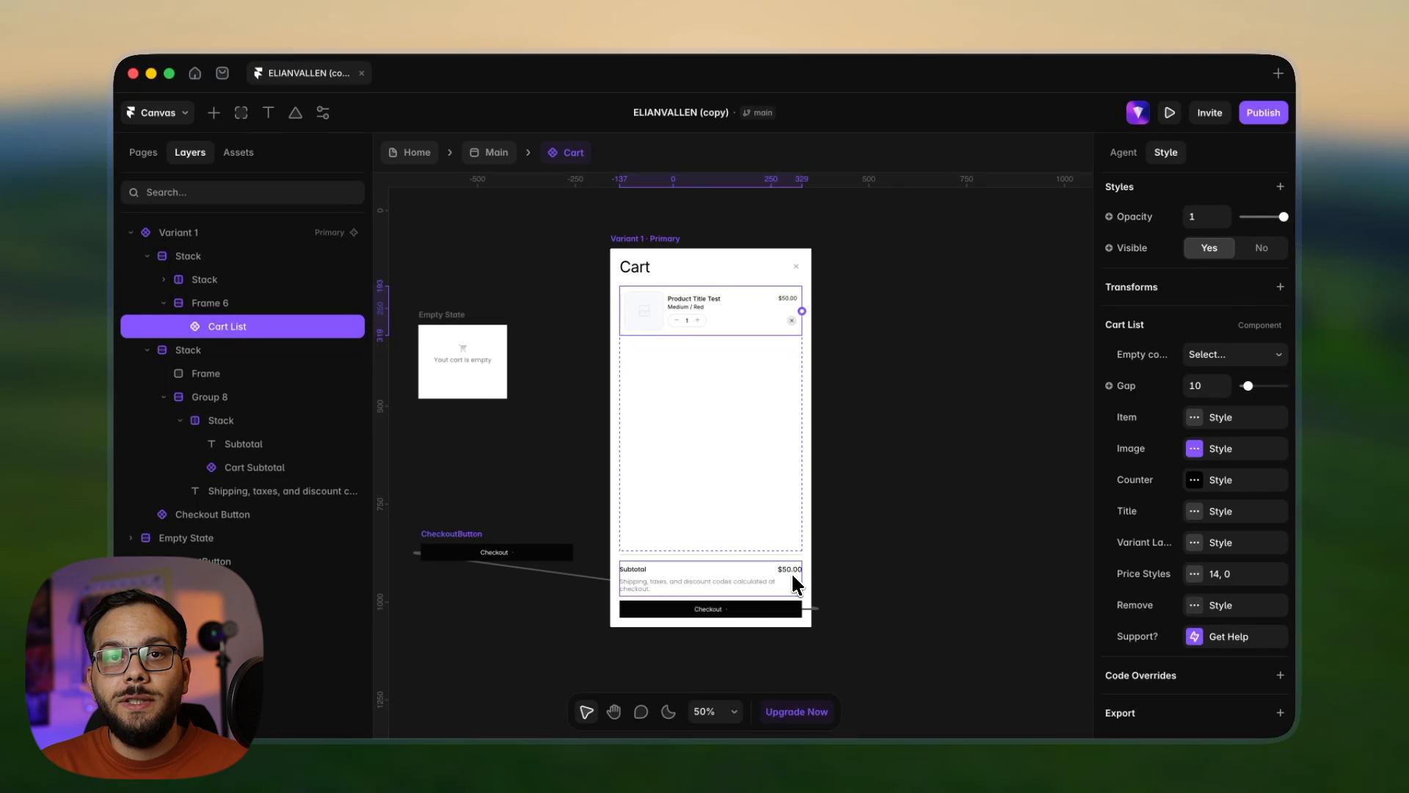
- Return to the Products detail page and open the Shopiframe plugin
click(401, 160)
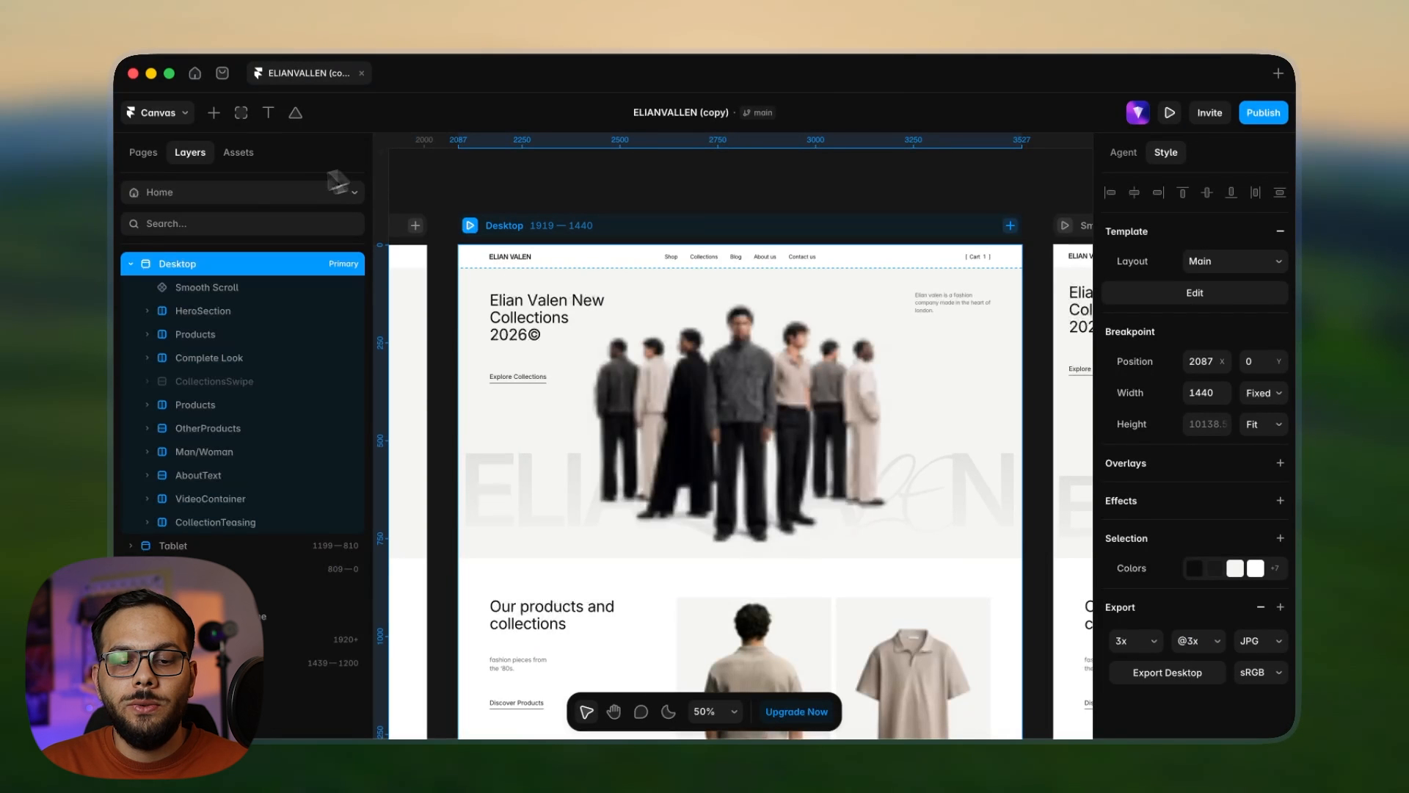
click(141, 151)
click(193, 346)
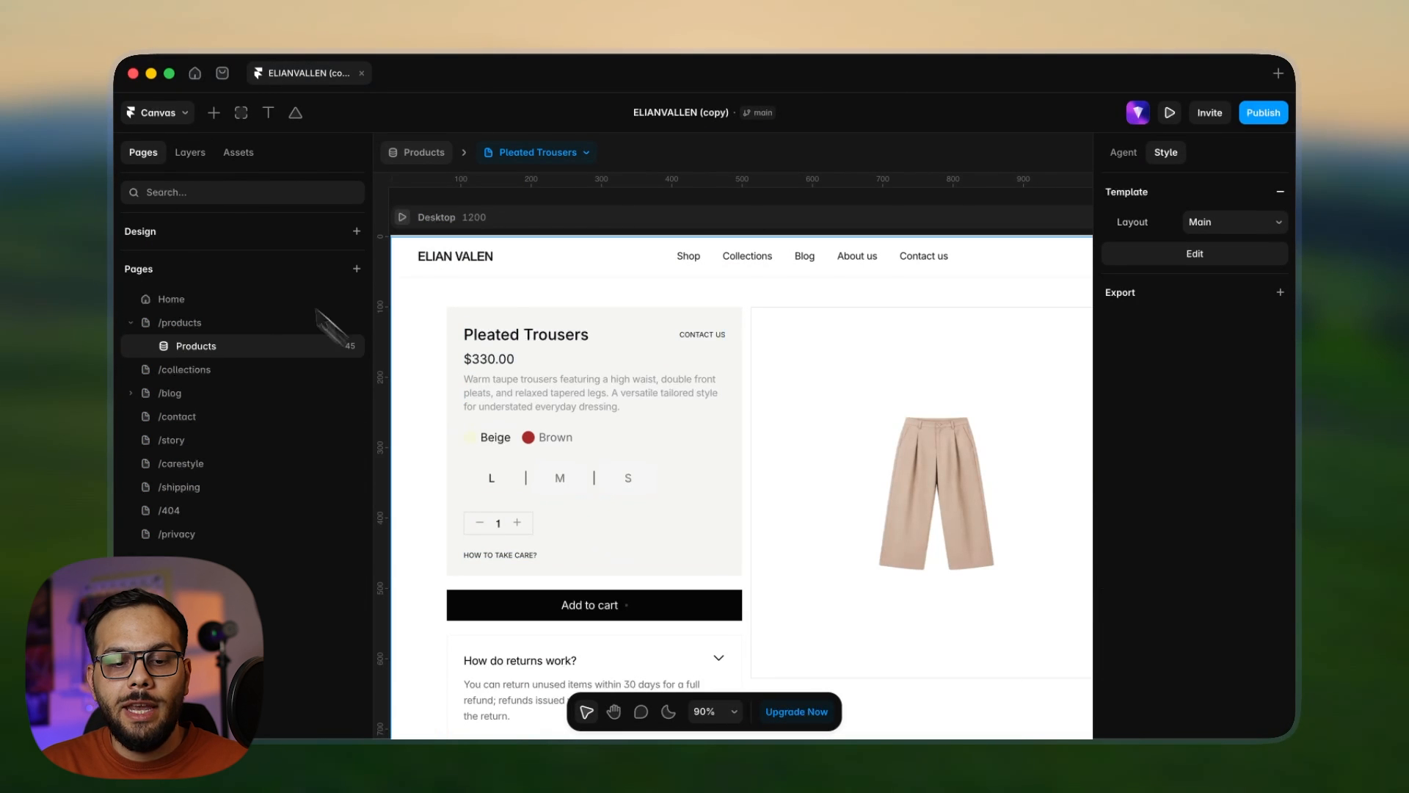
click(156, 114)
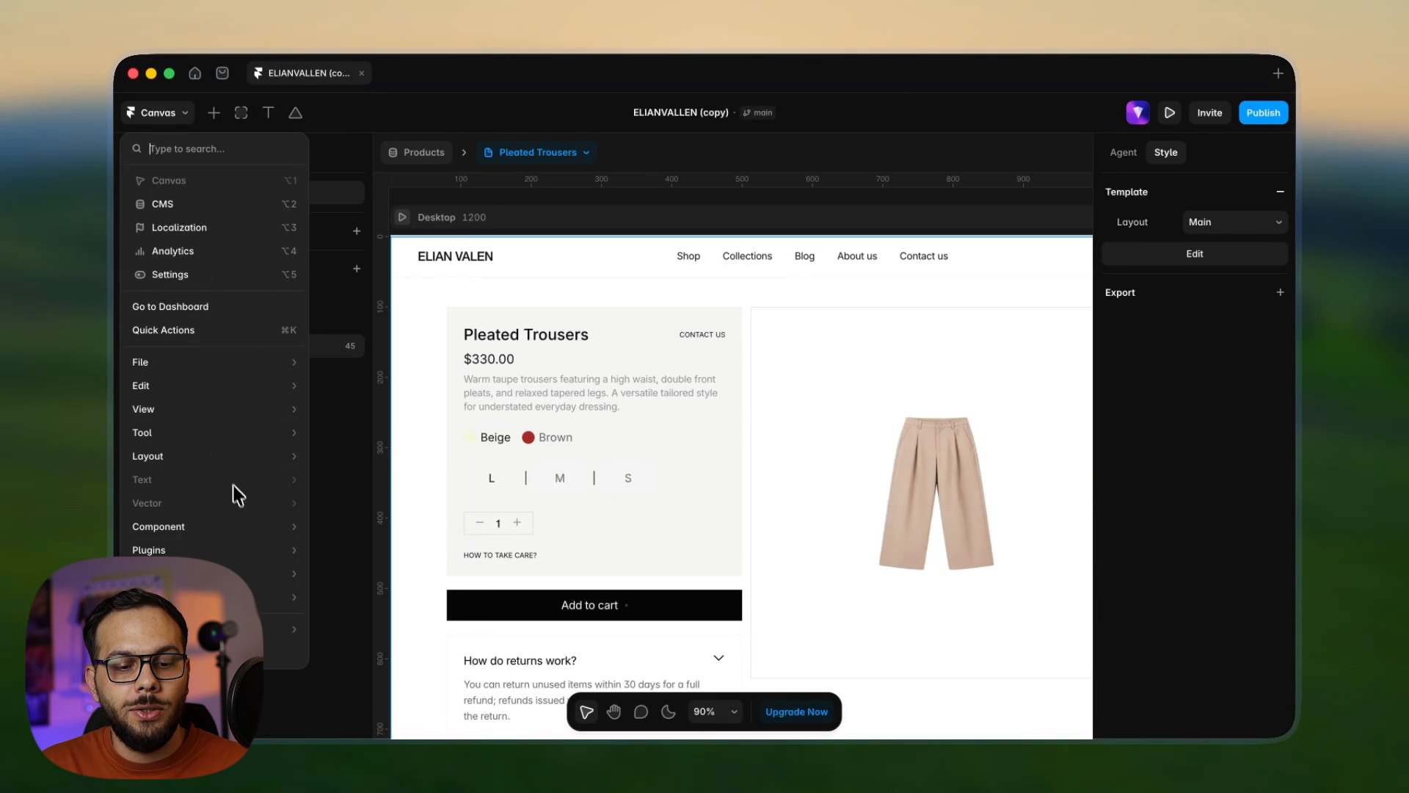
mouse_move(253, 547)
click(350, 578)
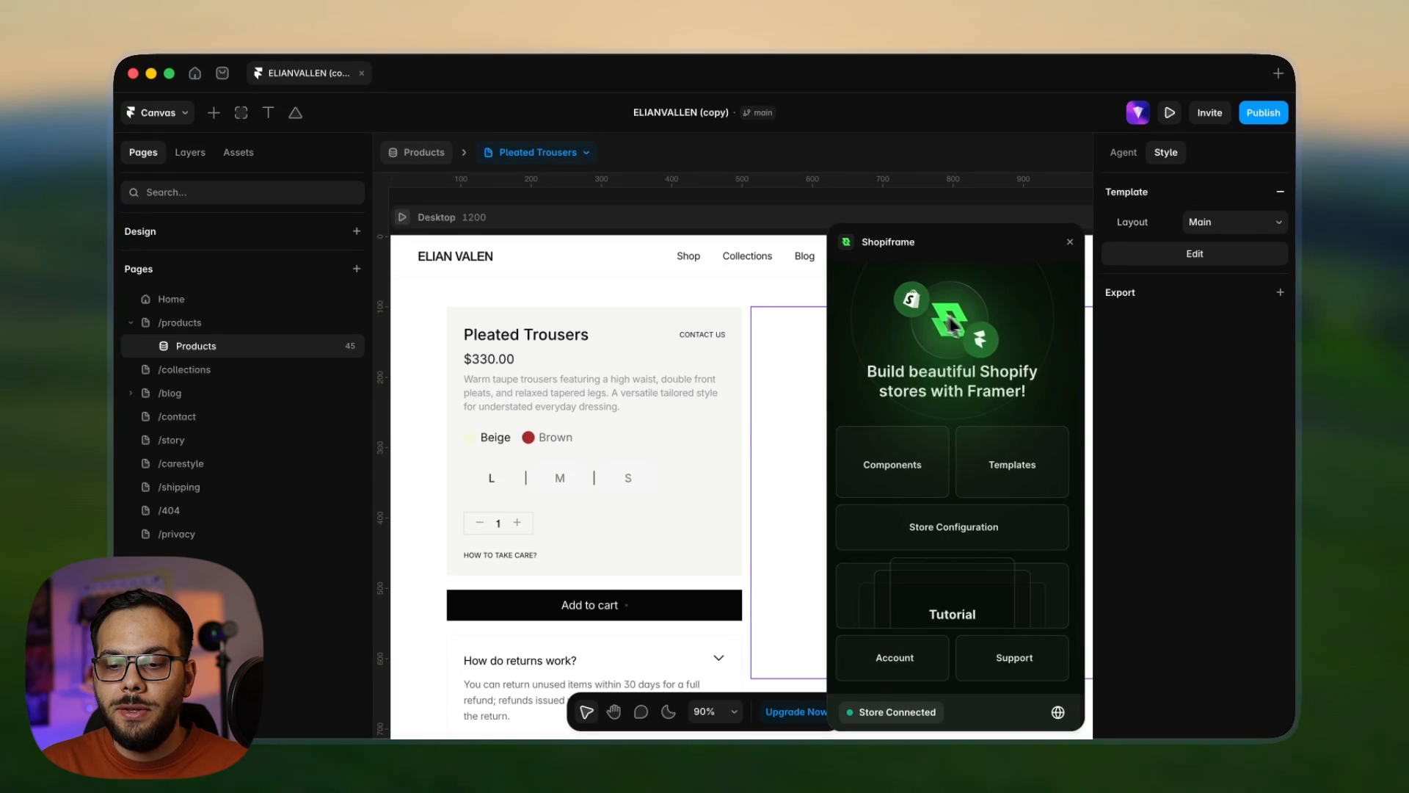
- Insert Shopiframe's Market Dropdown from the Global components between the product's colour and size options
click(908, 643)
click(1042, 408)
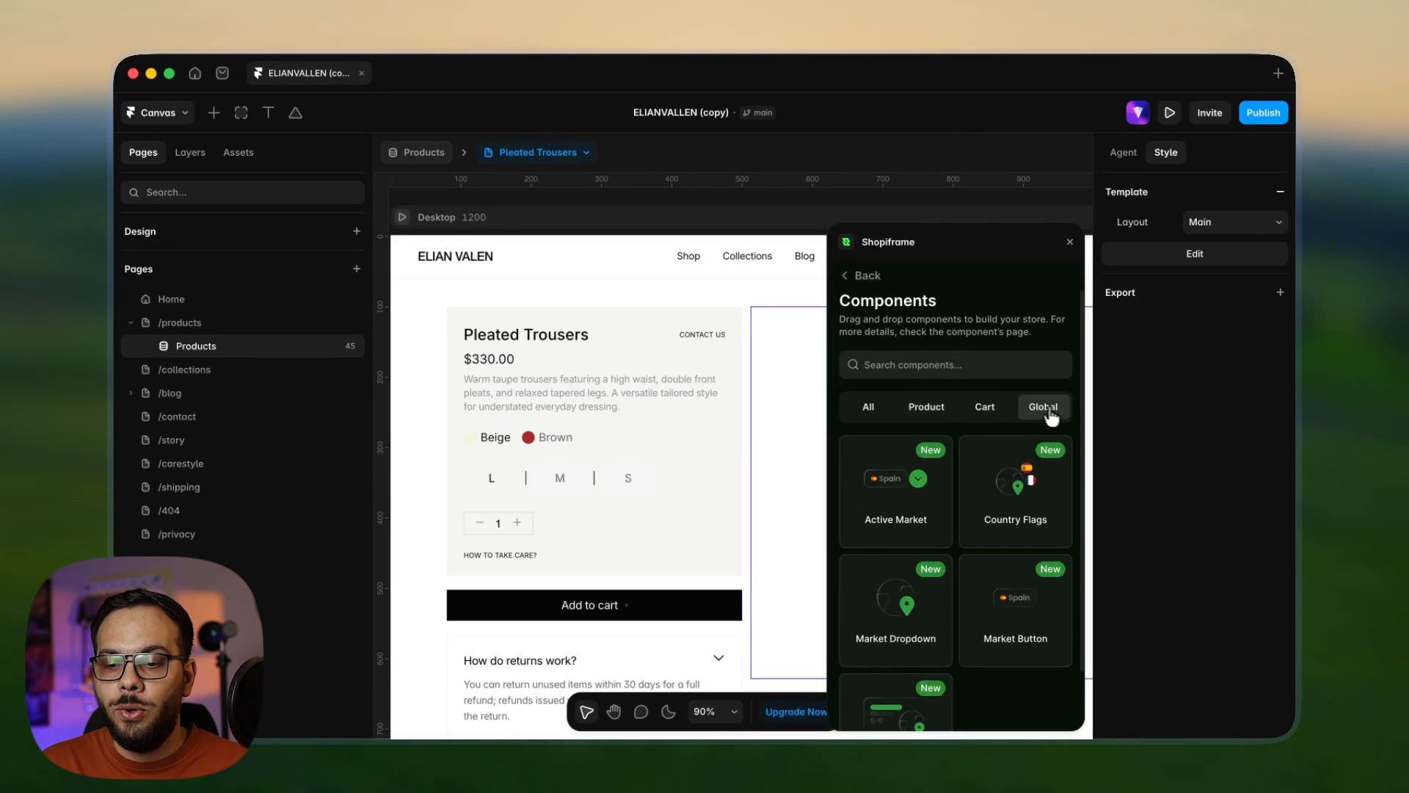
scroll(908, 507, down, 1)
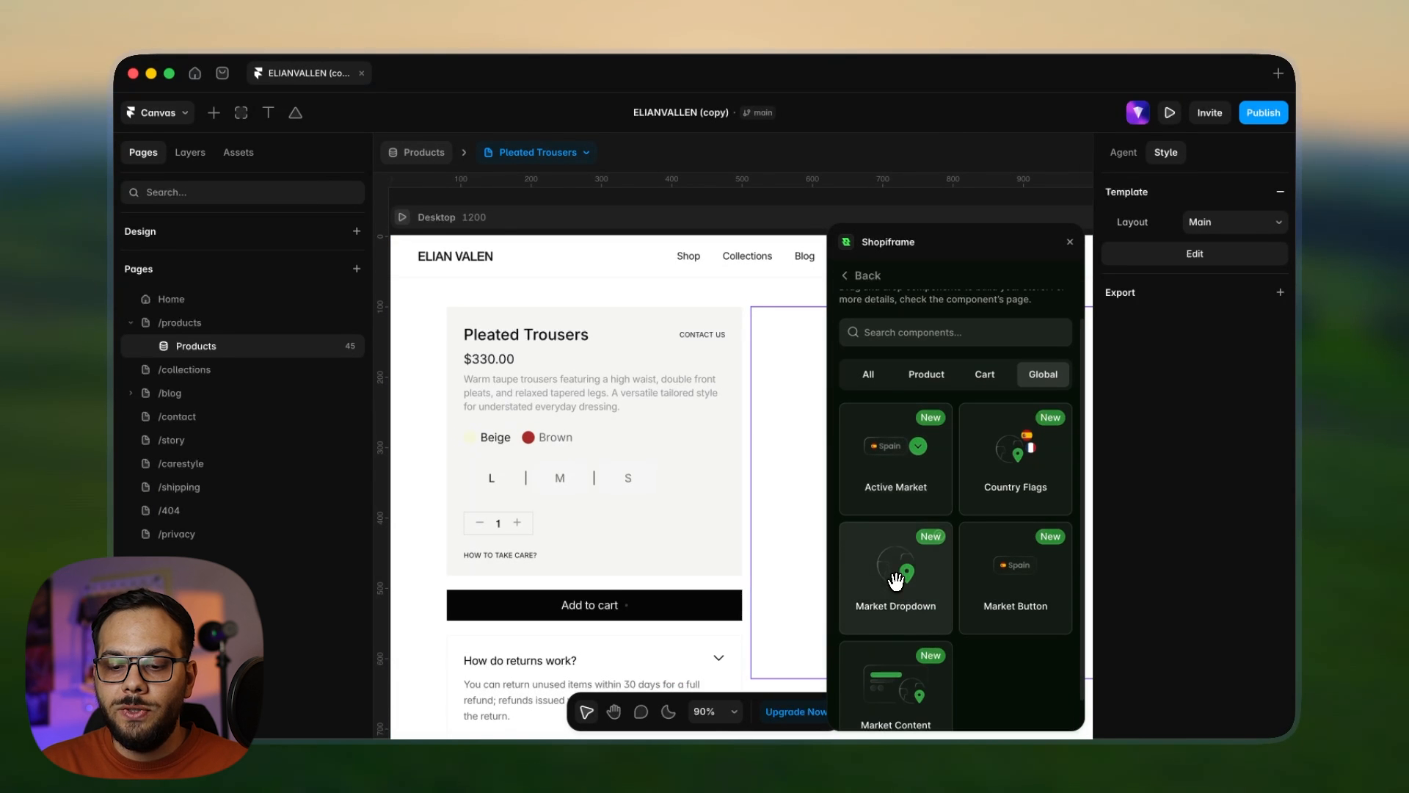
drag(903, 576, 628, 512)
drag(628, 511, 630, 463)
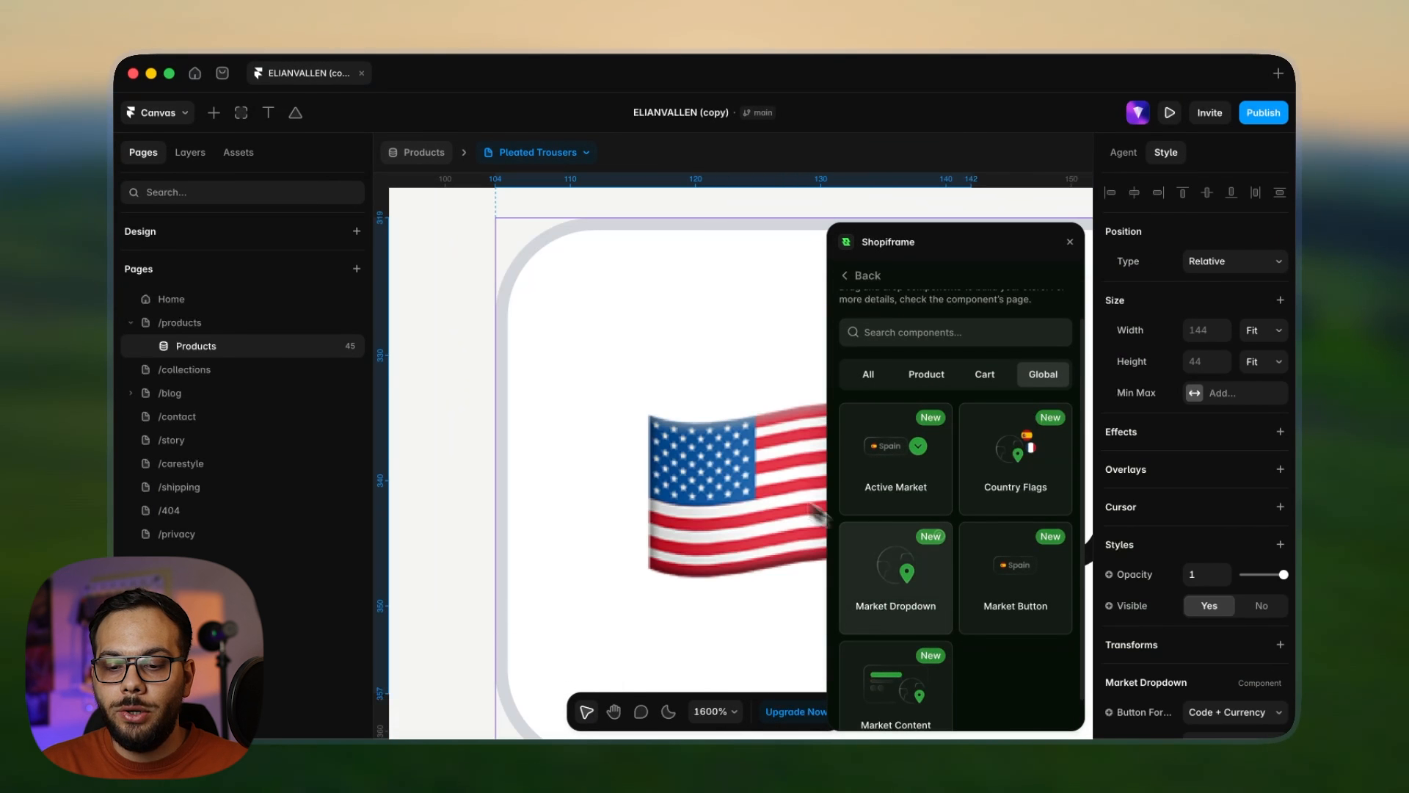
scroll(717, 461, down, 10)
drag(741, 433, 576, 400)
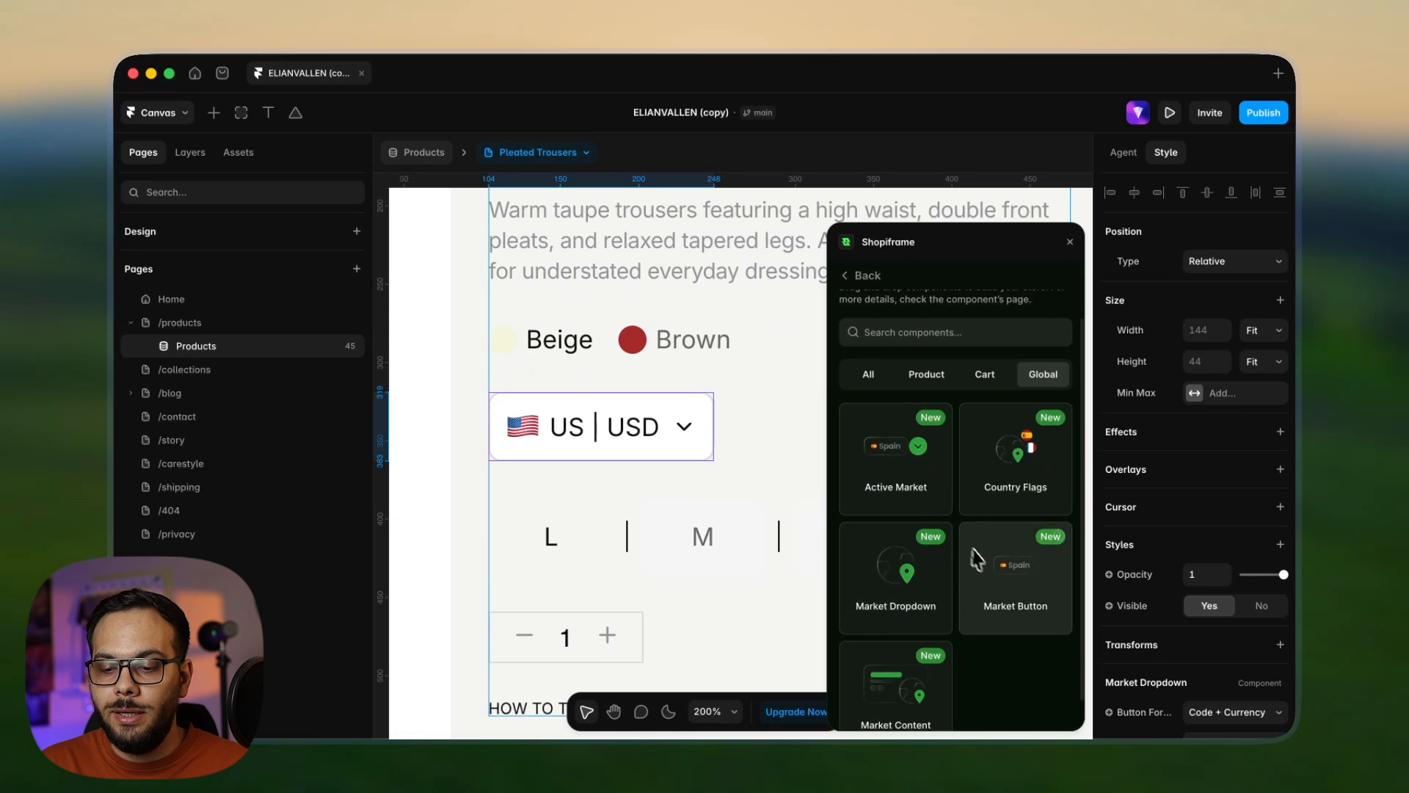
- Add Shopiframe's Active Market component directly below the market dropdown in the product details
drag(916, 470, 628, 487)
scroll(727, 453, up, 10)
scroll(725, 447, down, 5)
drag(763, 397, 566, 497)
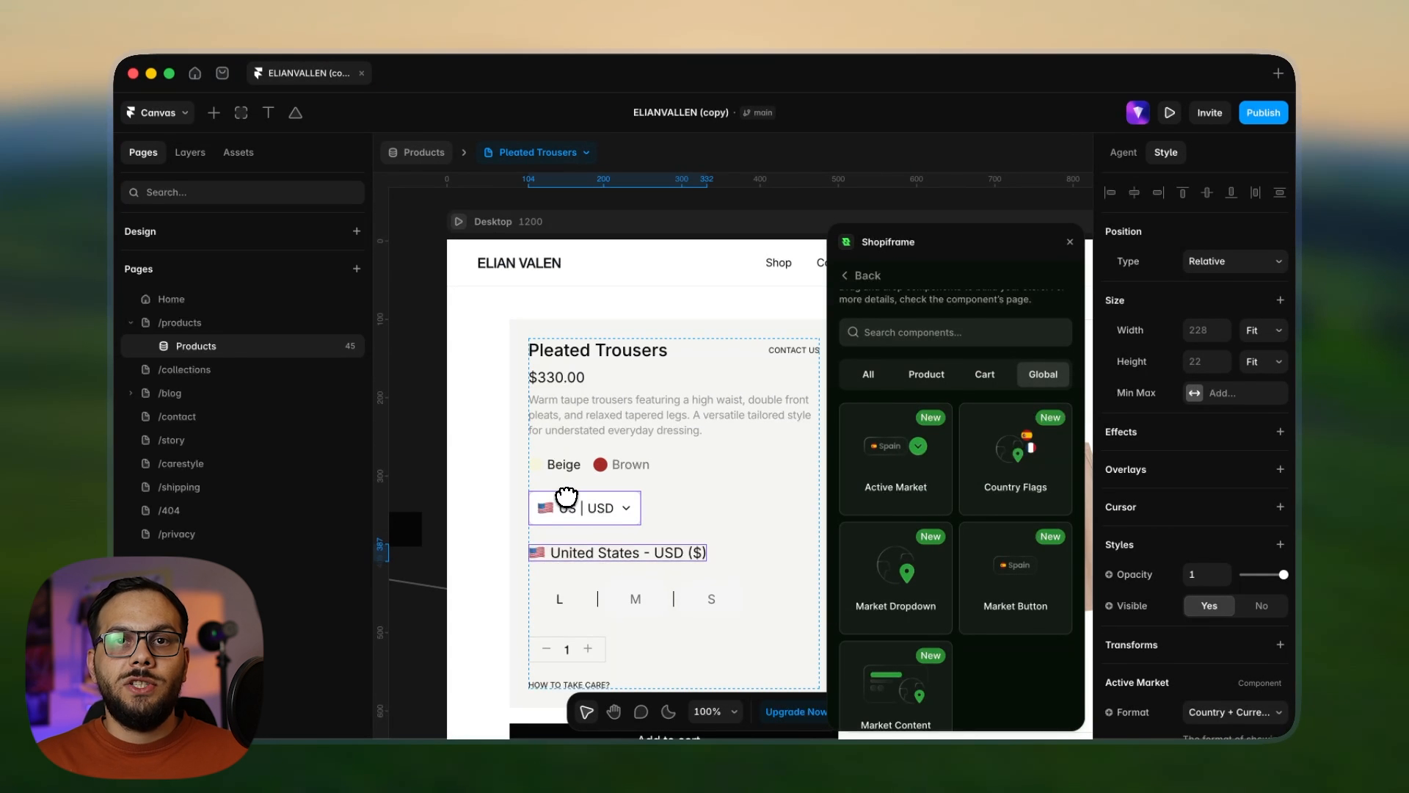
- Close the Shopiframe plugin and review the settings available for the Market Dropdown and Active Market components
click(1069, 242)
click(606, 506)
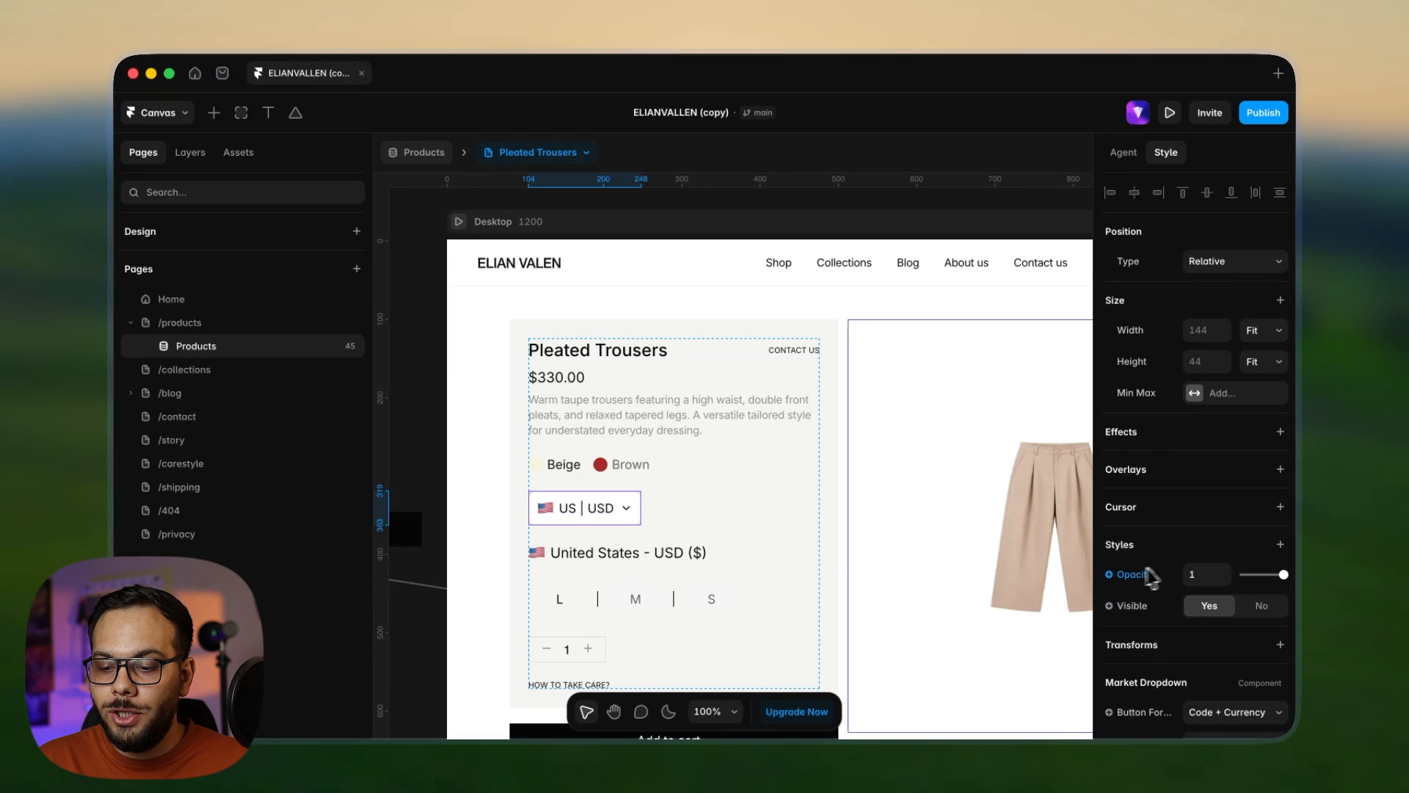
scroll(1123, 577, down, 3)
click(639, 556)
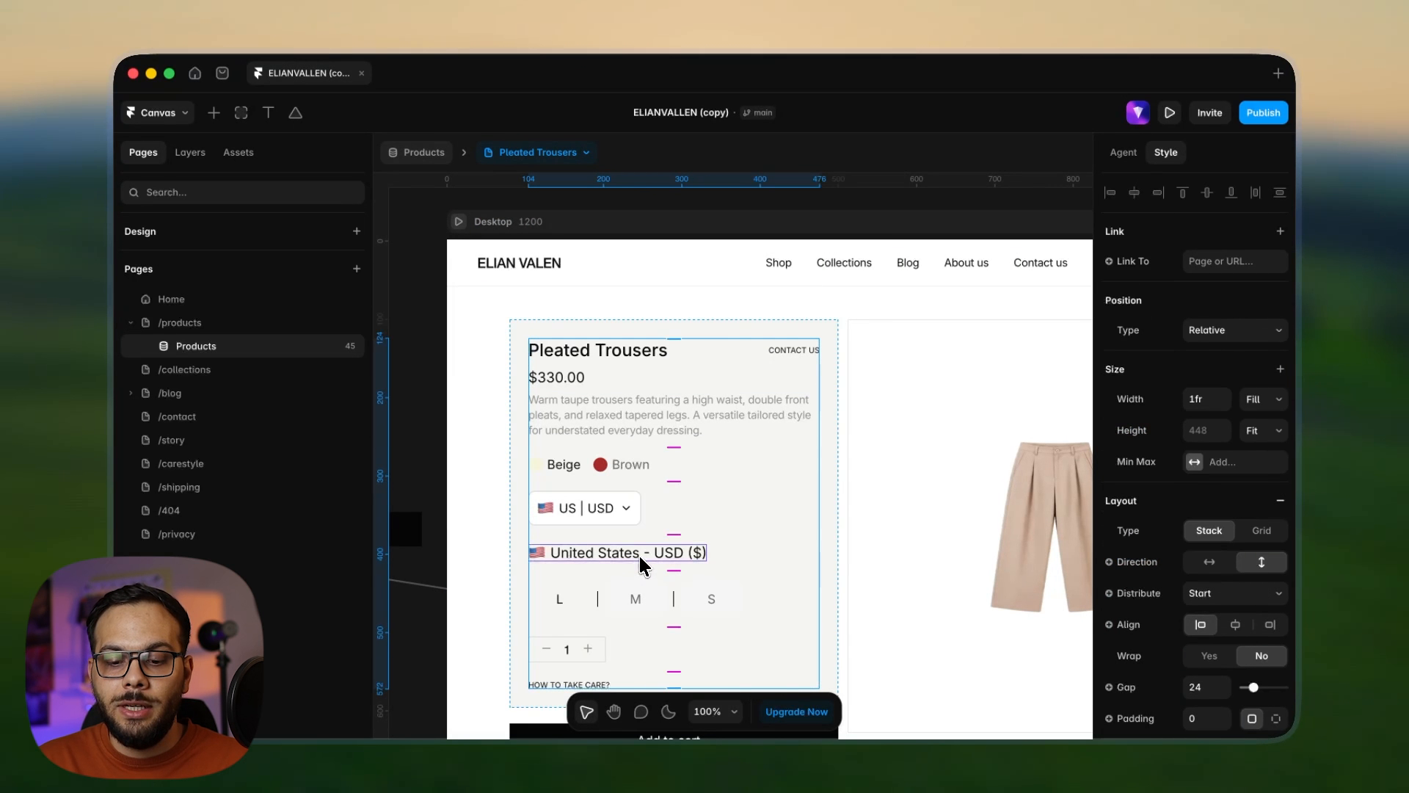
click(640, 557)
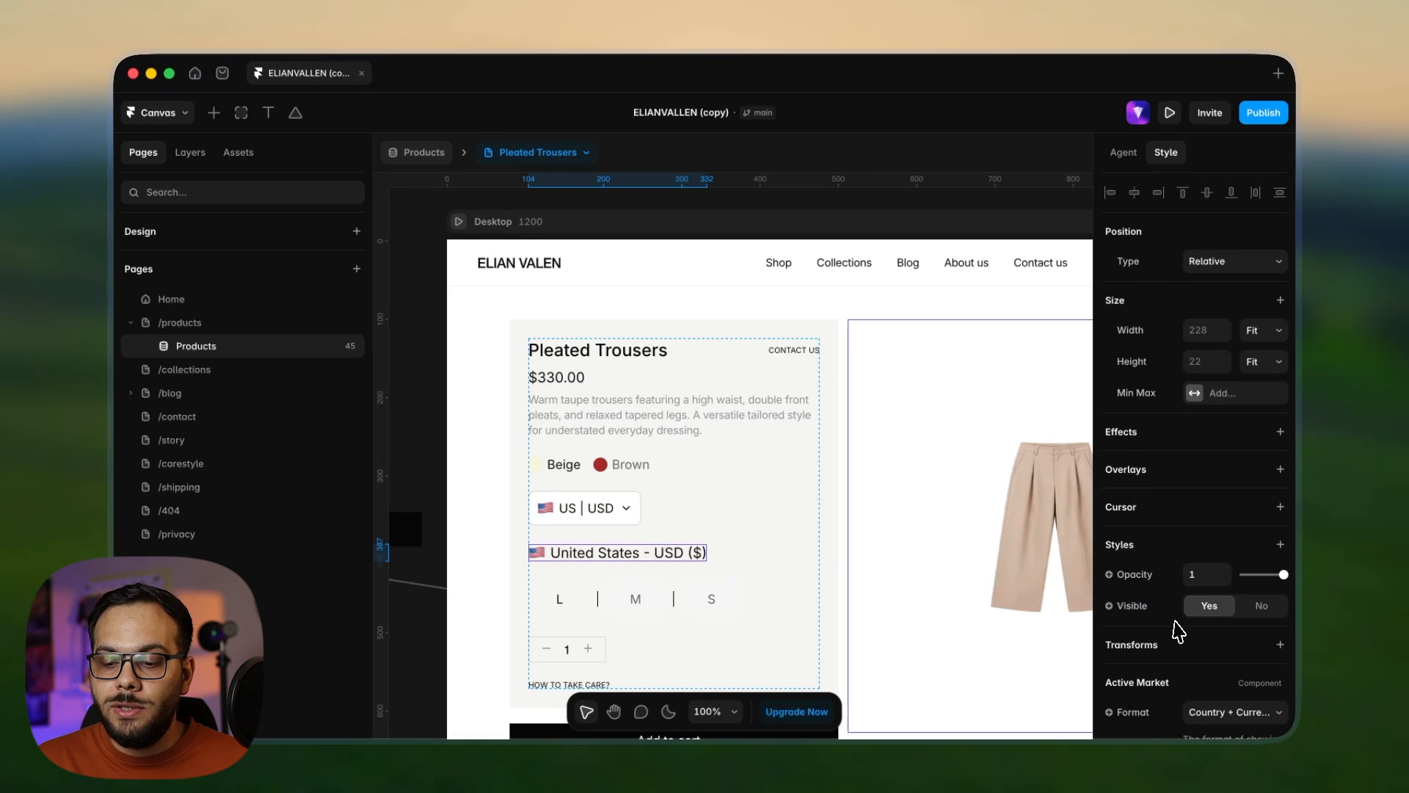
scroll(1179, 633, down, 3)
click(1212, 631)
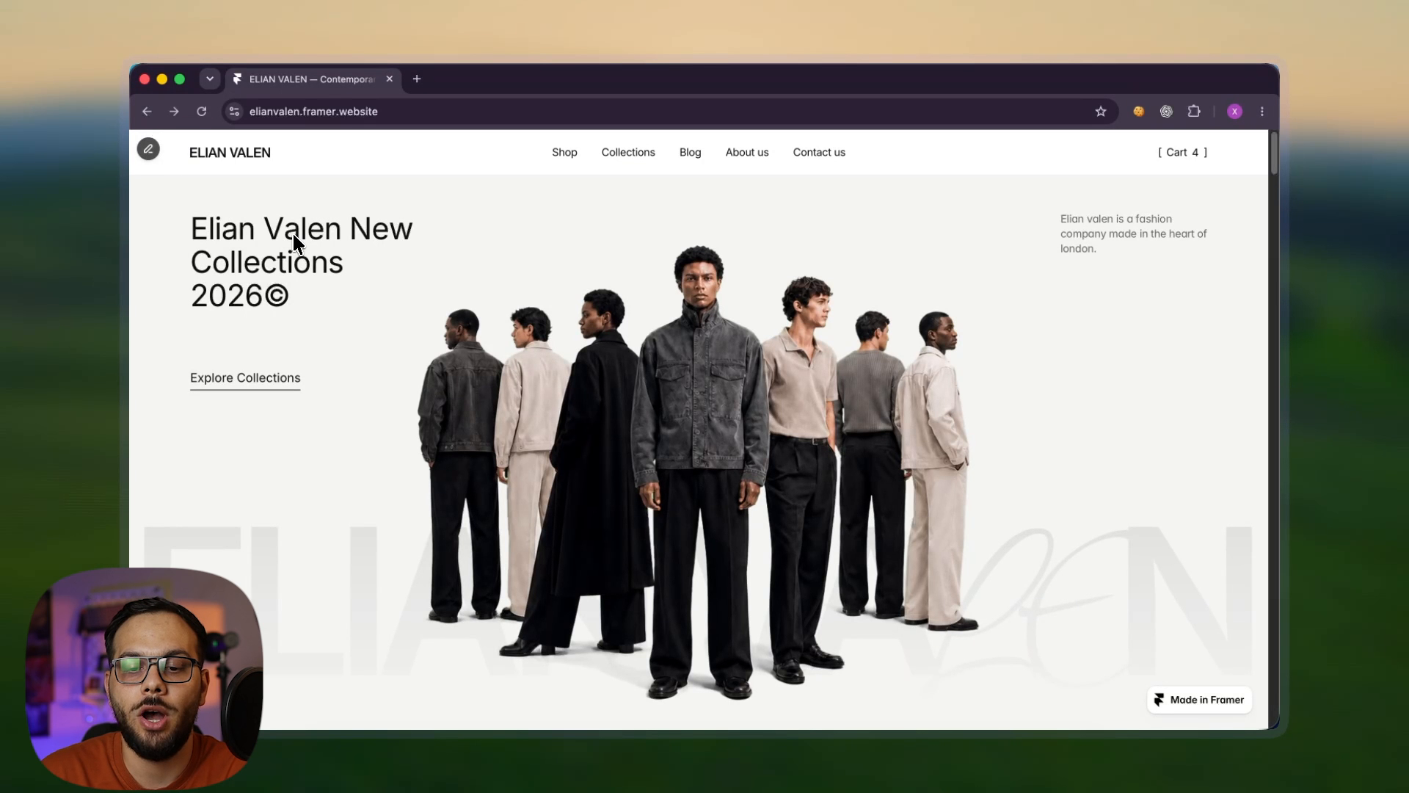
- On the published elianvalen.framer.website in the browser, open Patch Denim from the shop and switch the market to Belgium - EUR (€)
click(562, 156)
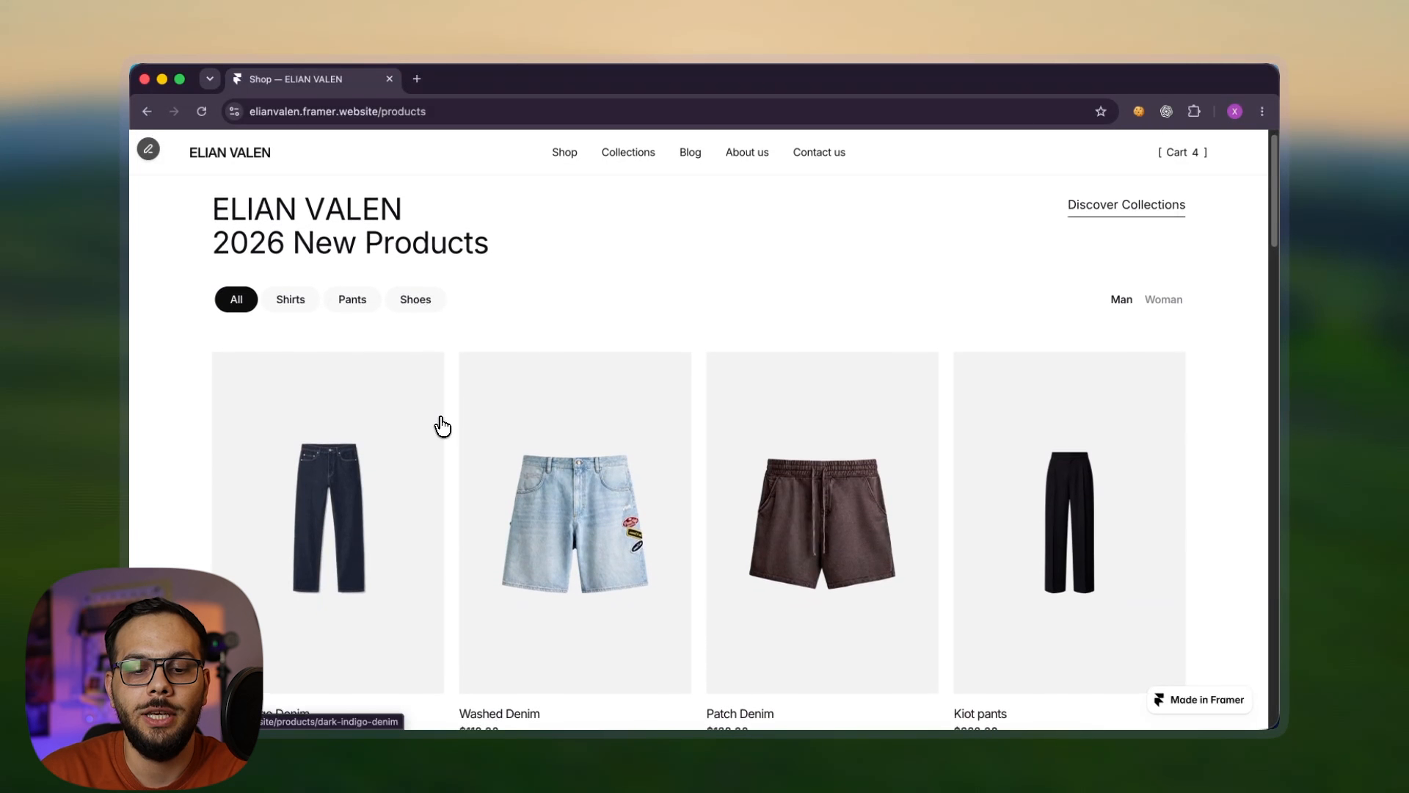
click(868, 540)
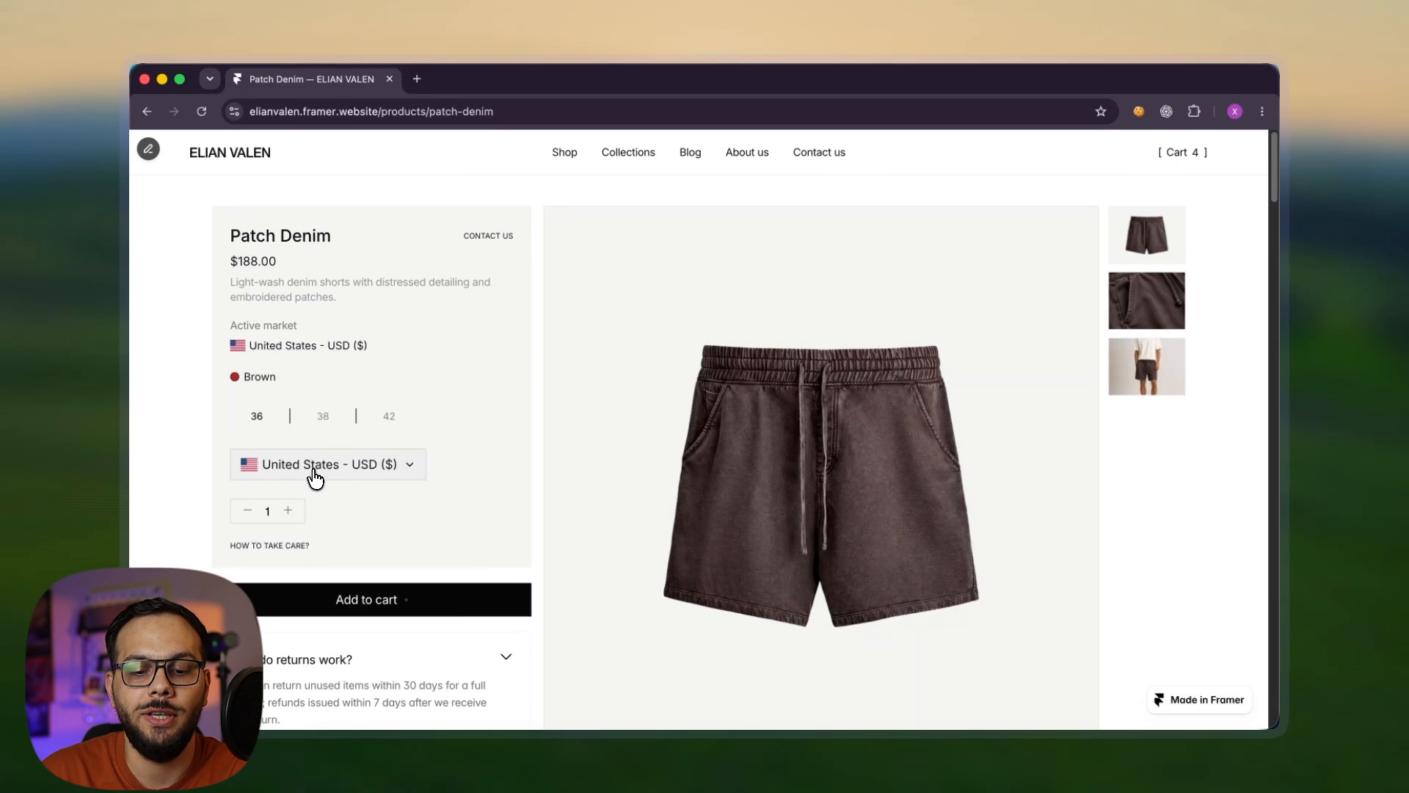
click(315, 478)
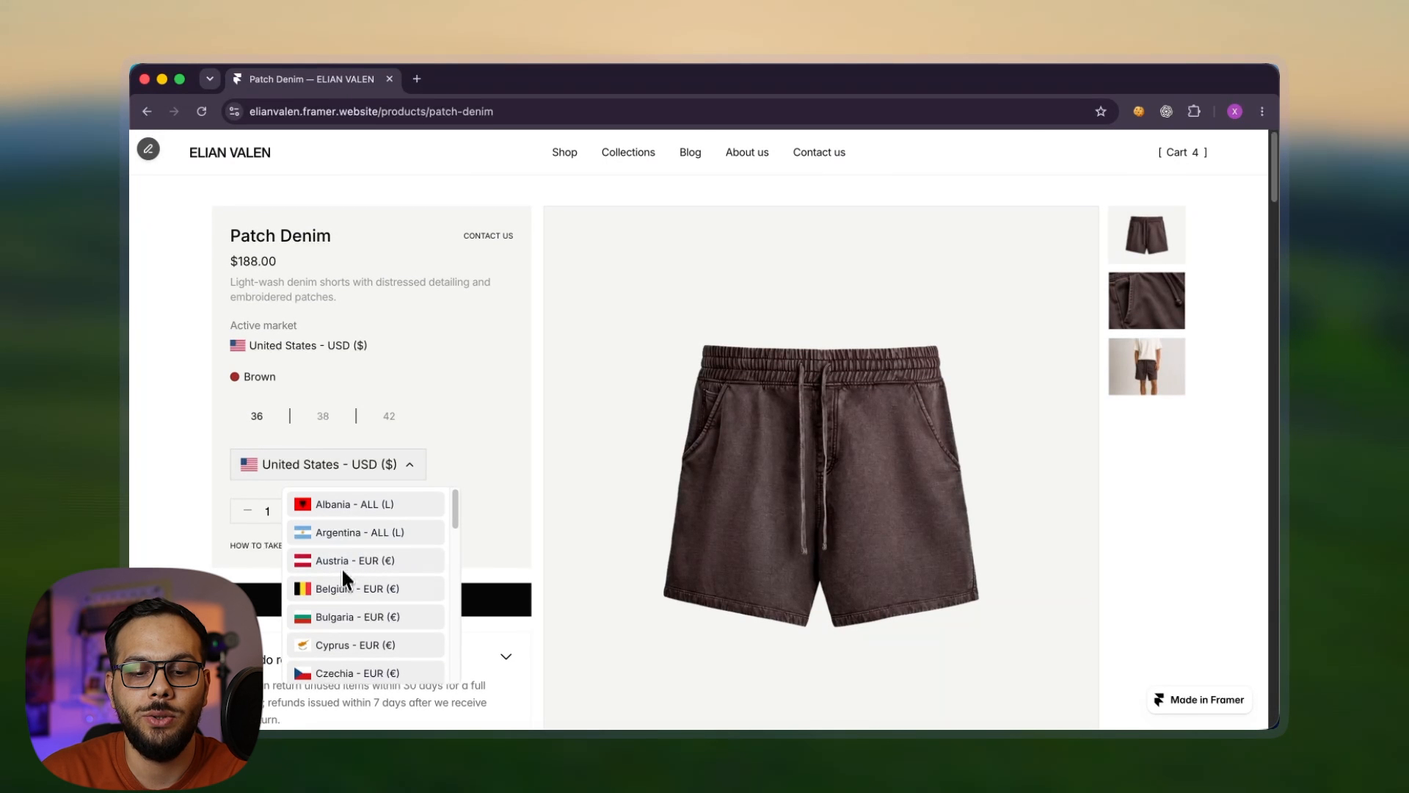
click(326, 592)
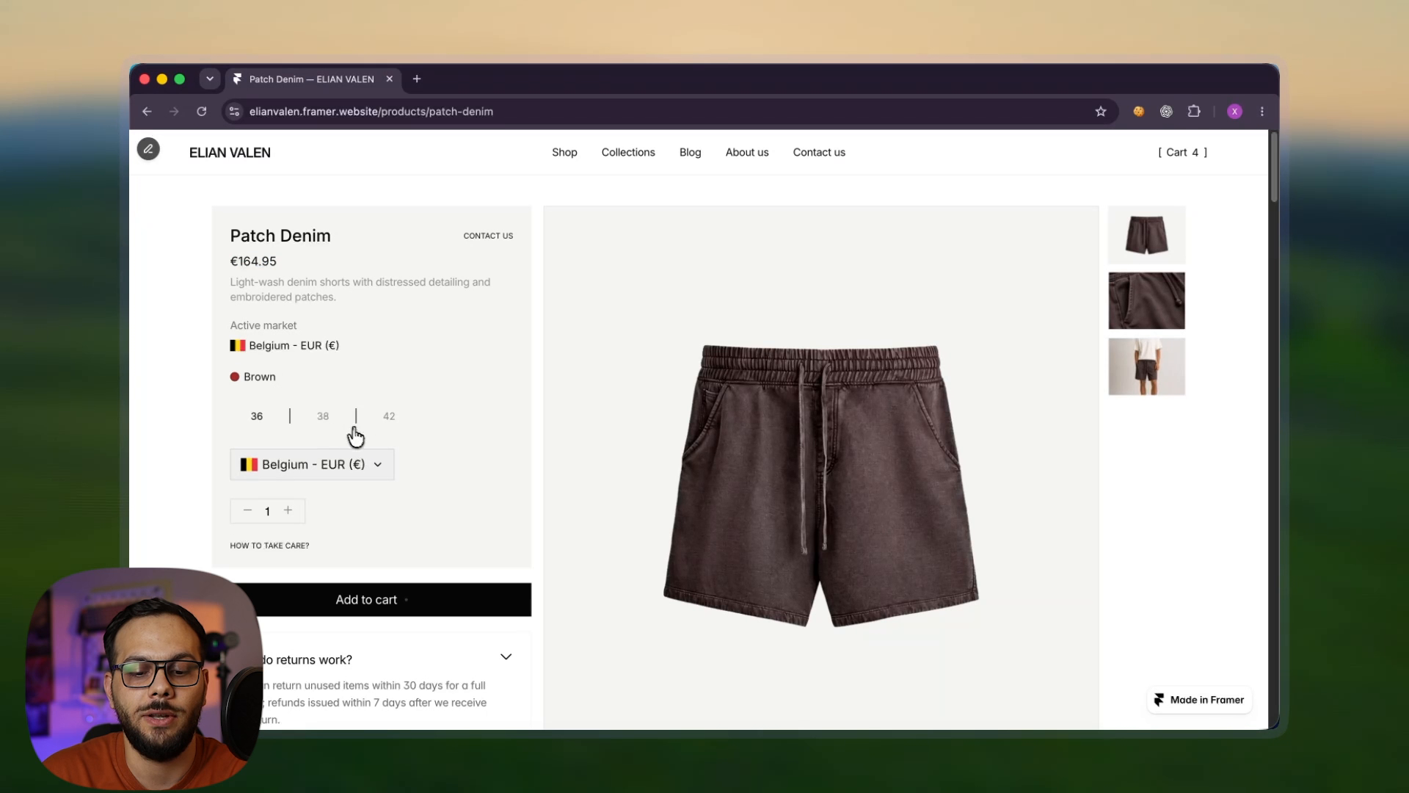
- Add Patch Denim in size 38 to the cart, remove every item from the cart, and close it
click(394, 602)
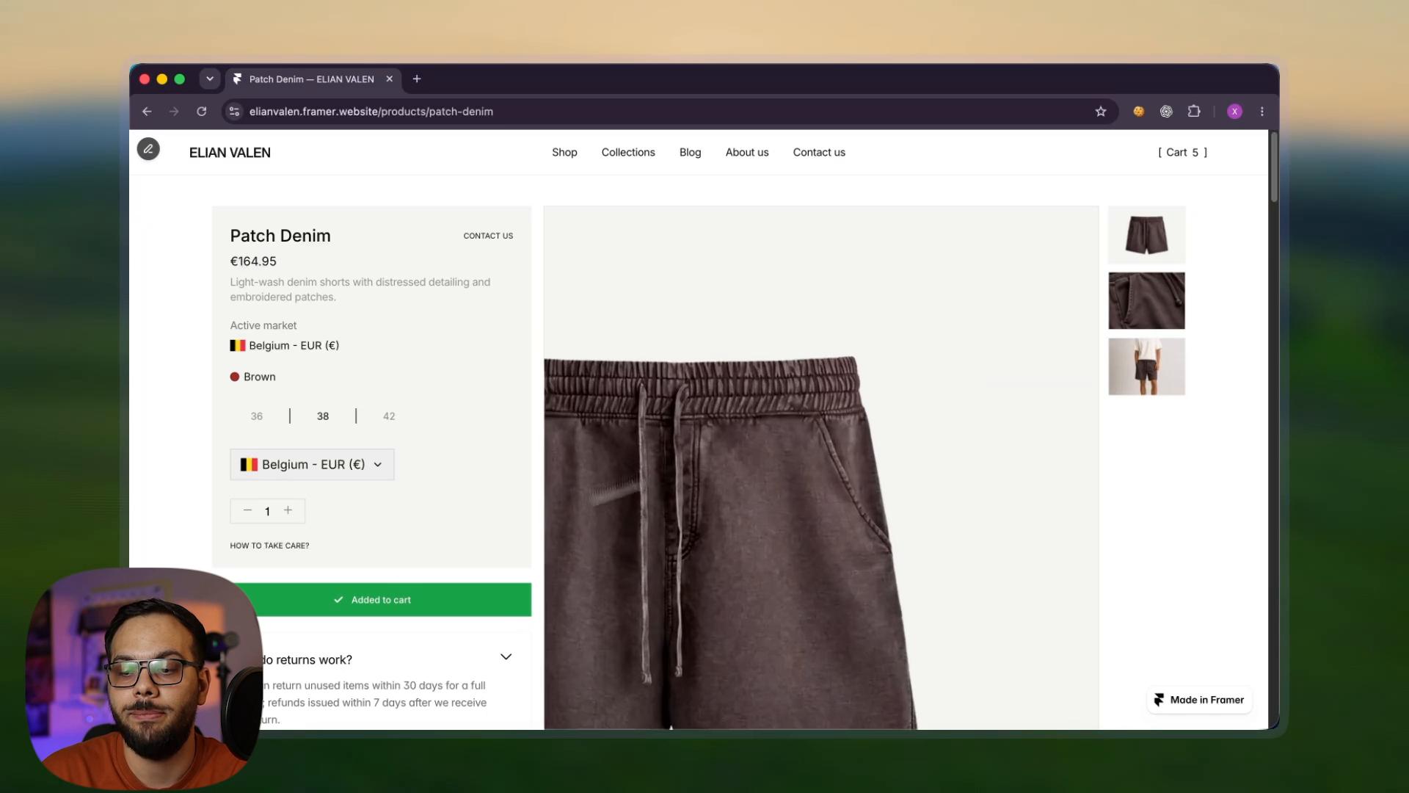
click(1190, 152)
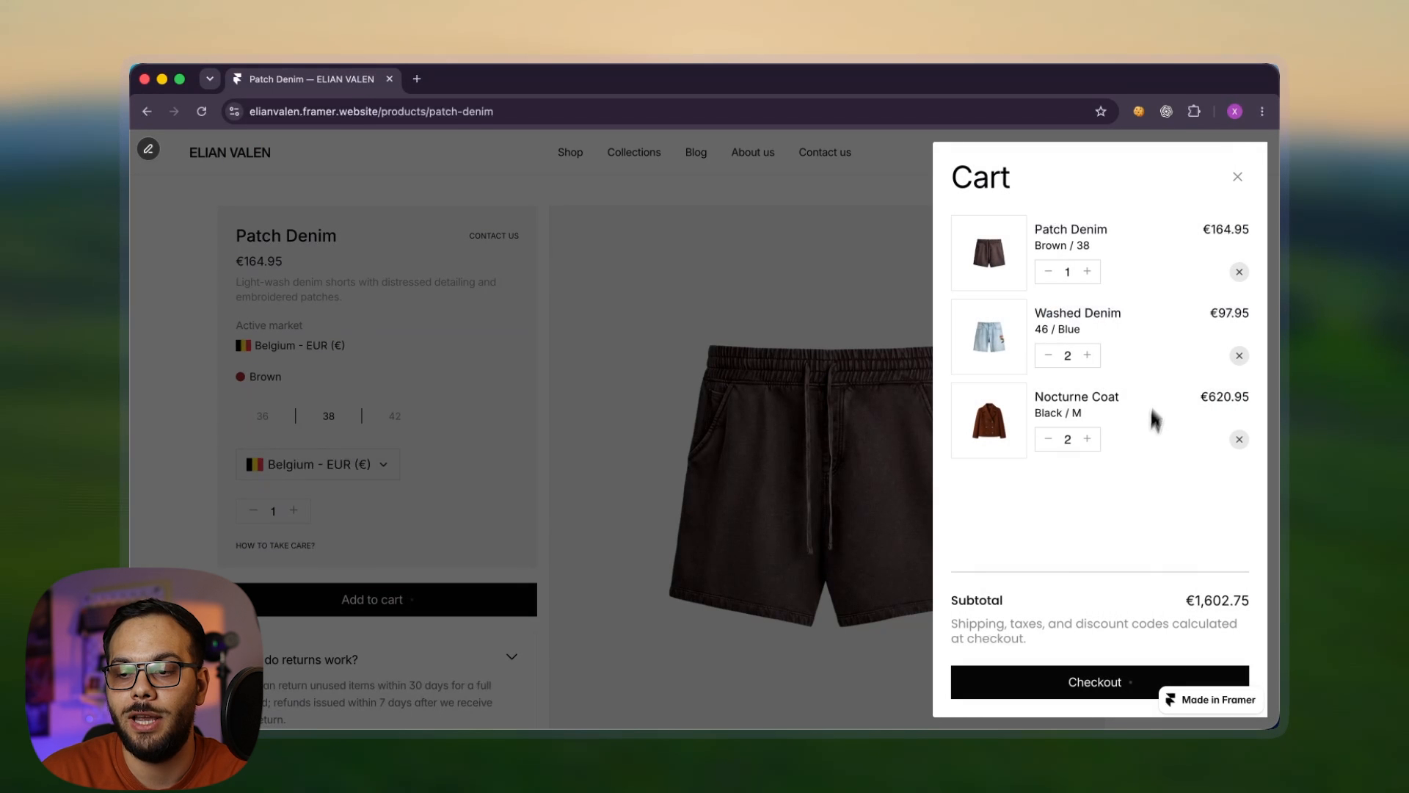
click(1239, 355)
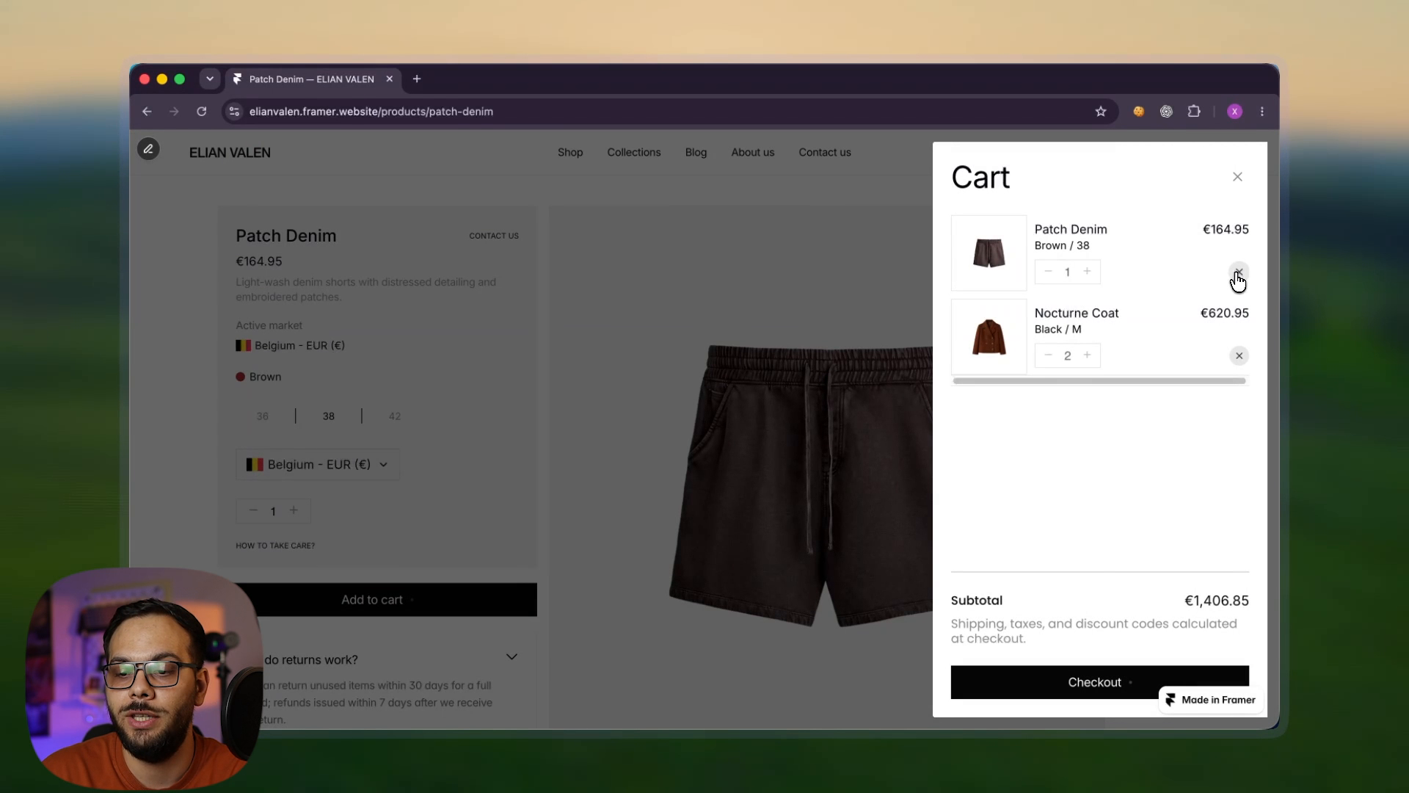
click(1238, 273)
click(1239, 273)
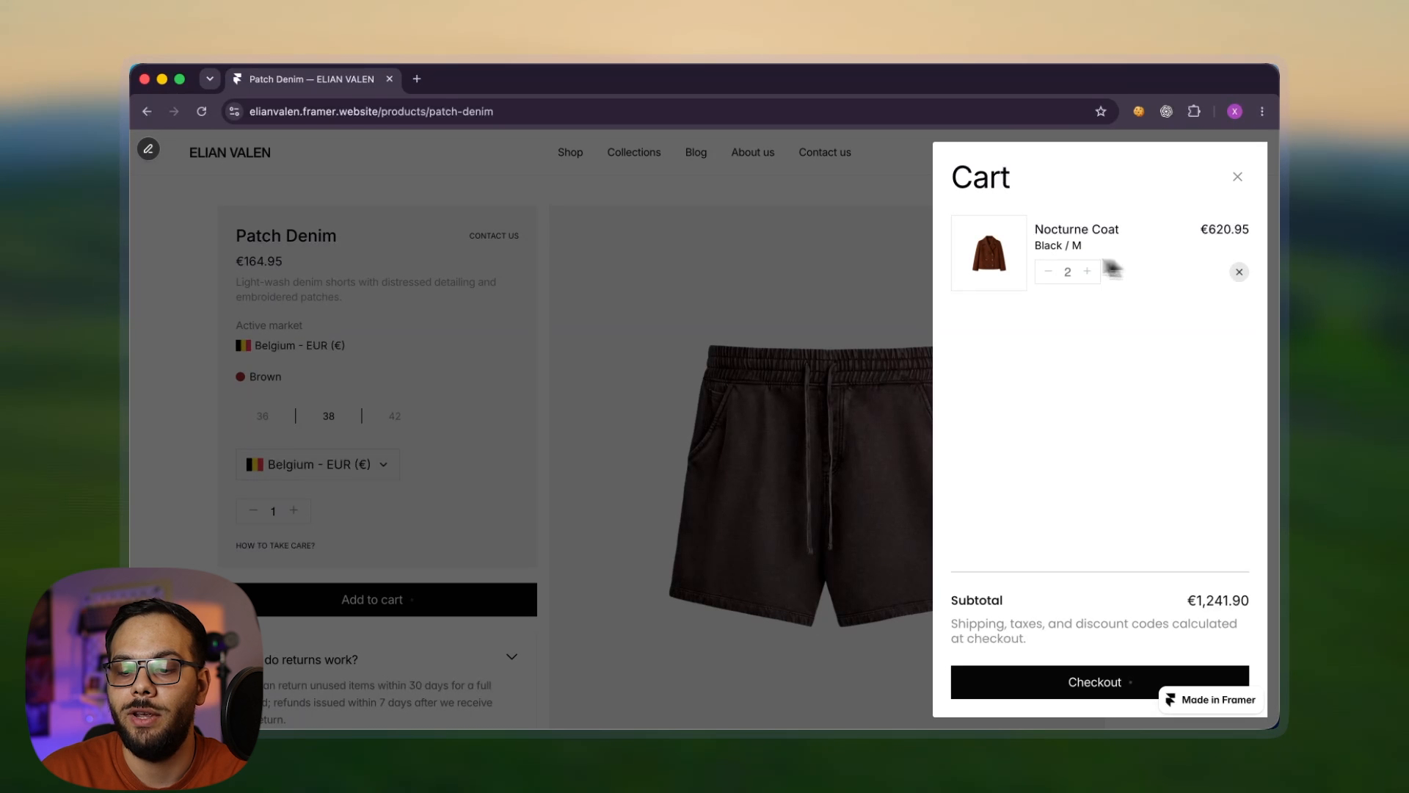
click(828, 274)
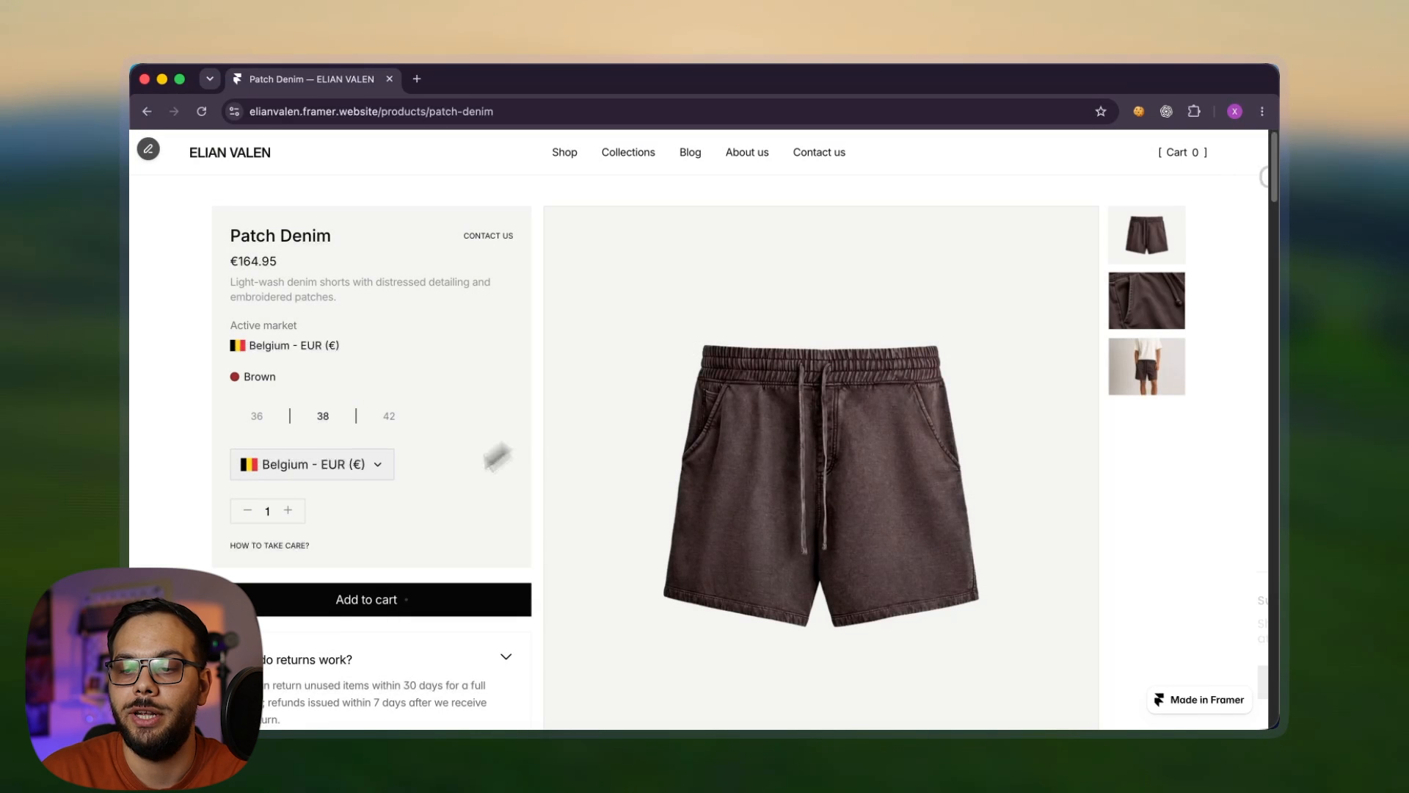
- Add the size 38 Patch Denim to the emptied cart again, check the cart, and proceed to checkout
click(361, 602)
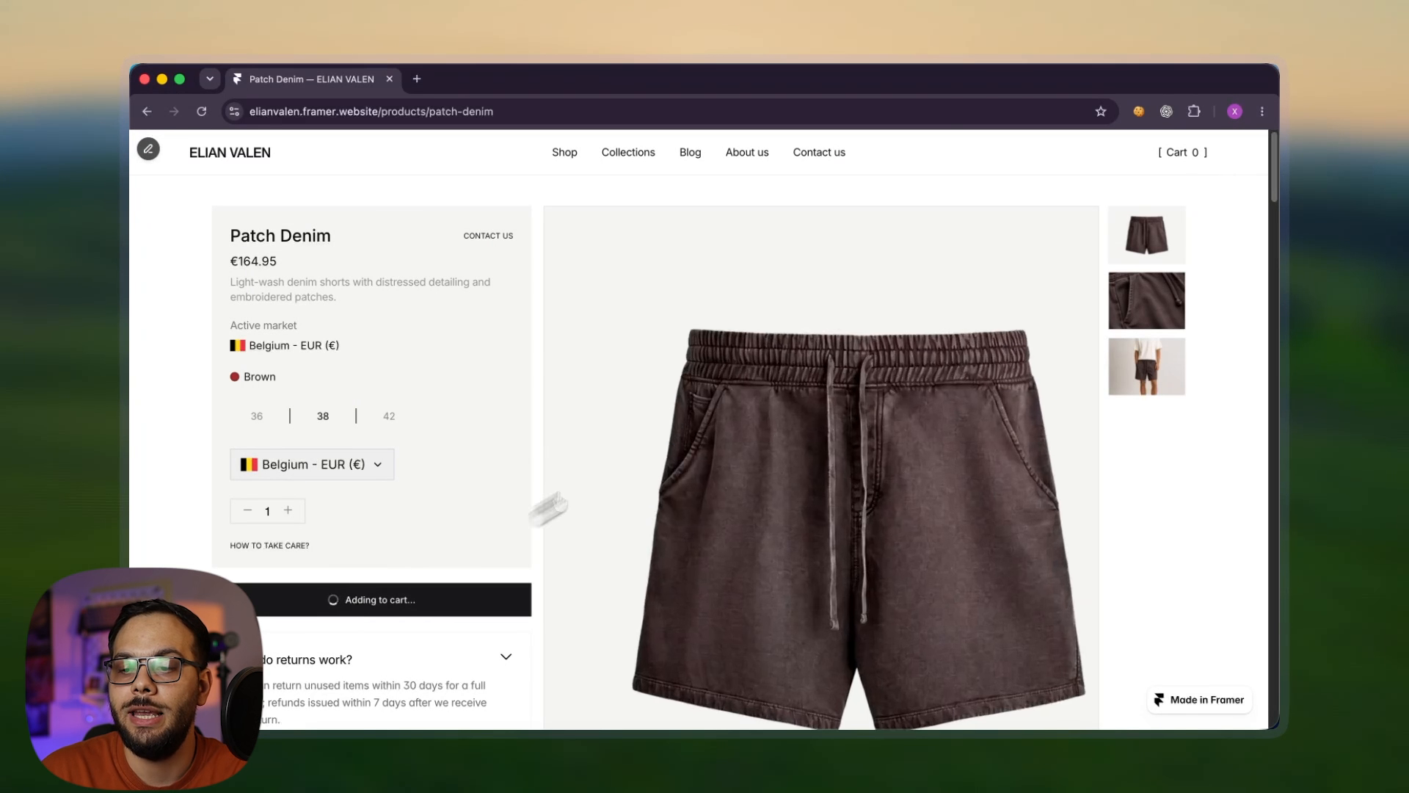
click(1195, 153)
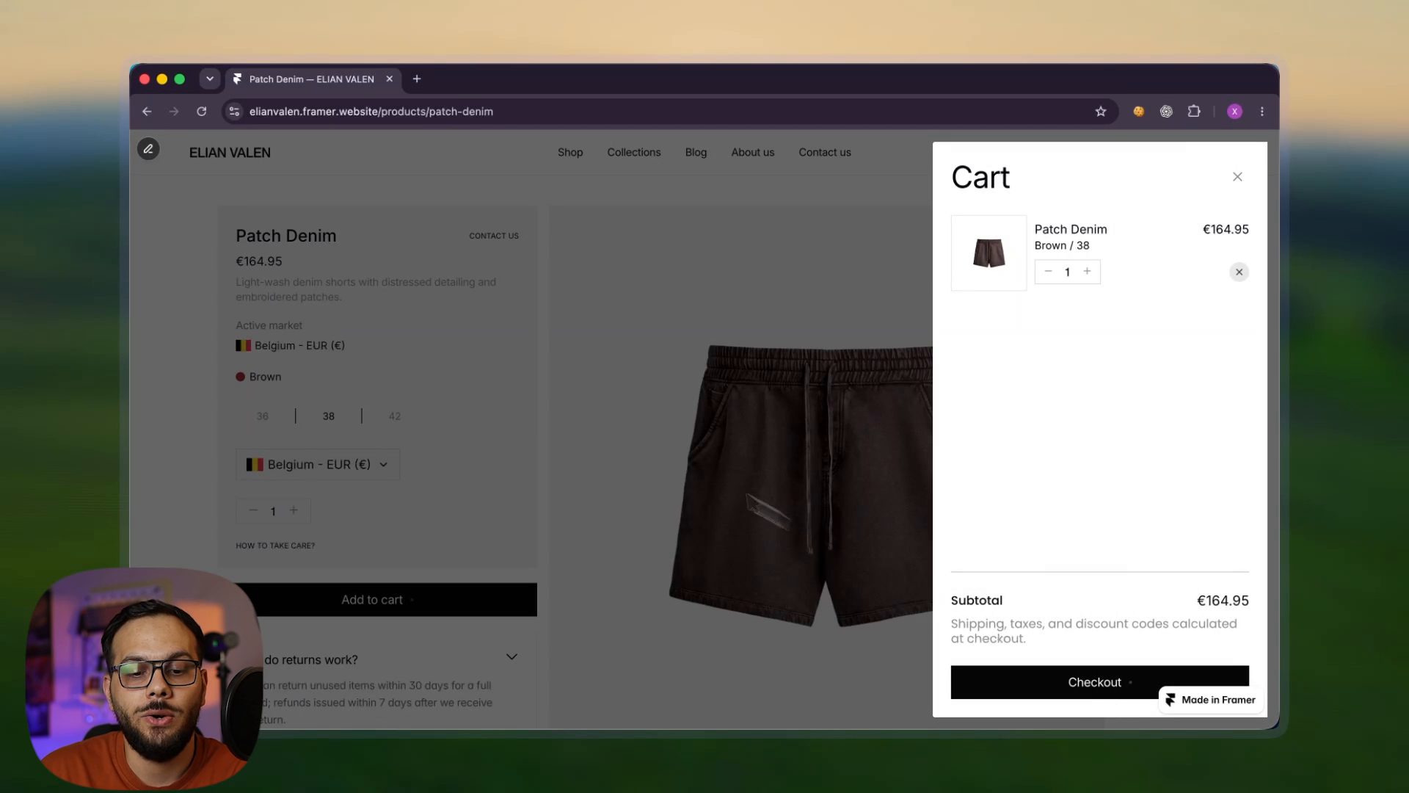
click(547, 387)
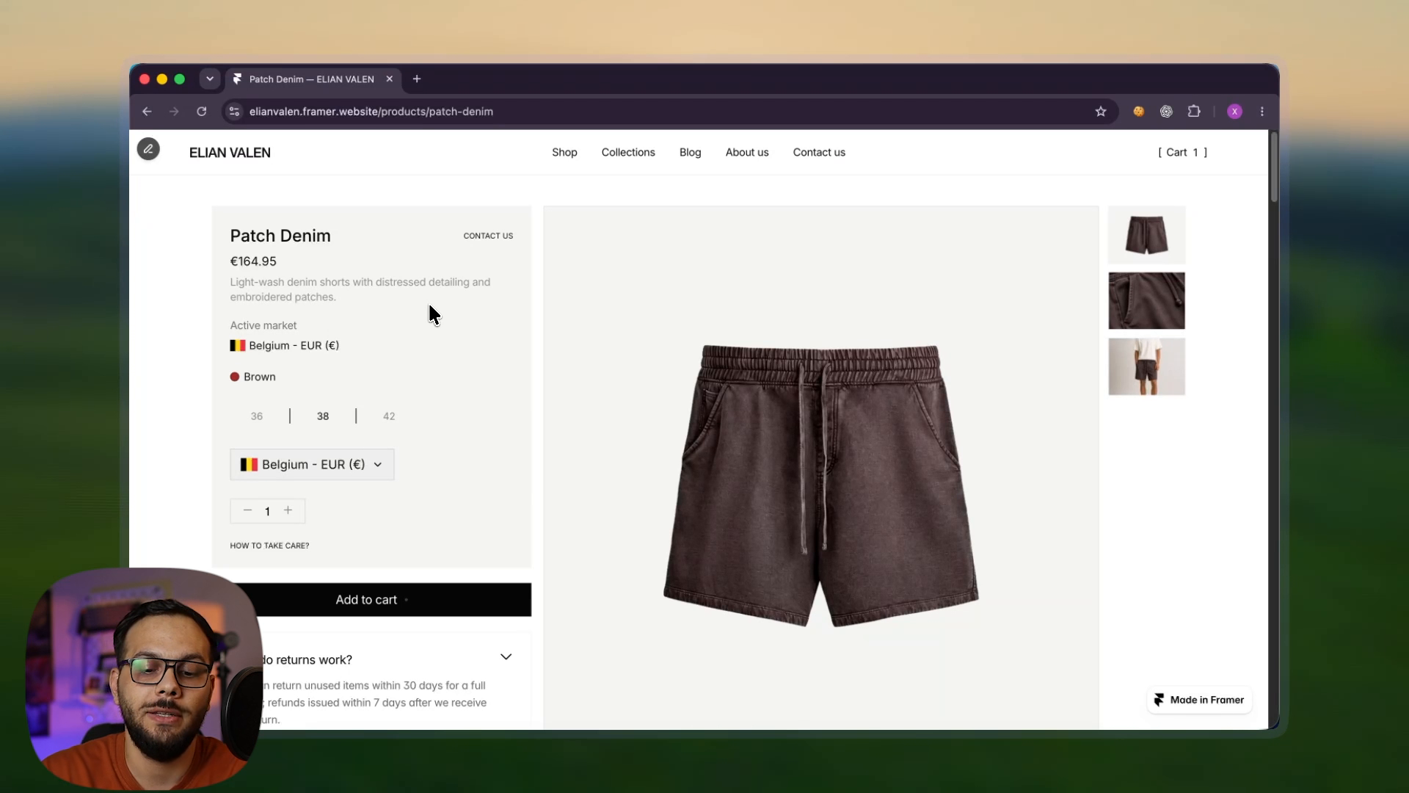
click(1191, 154)
click(1110, 684)
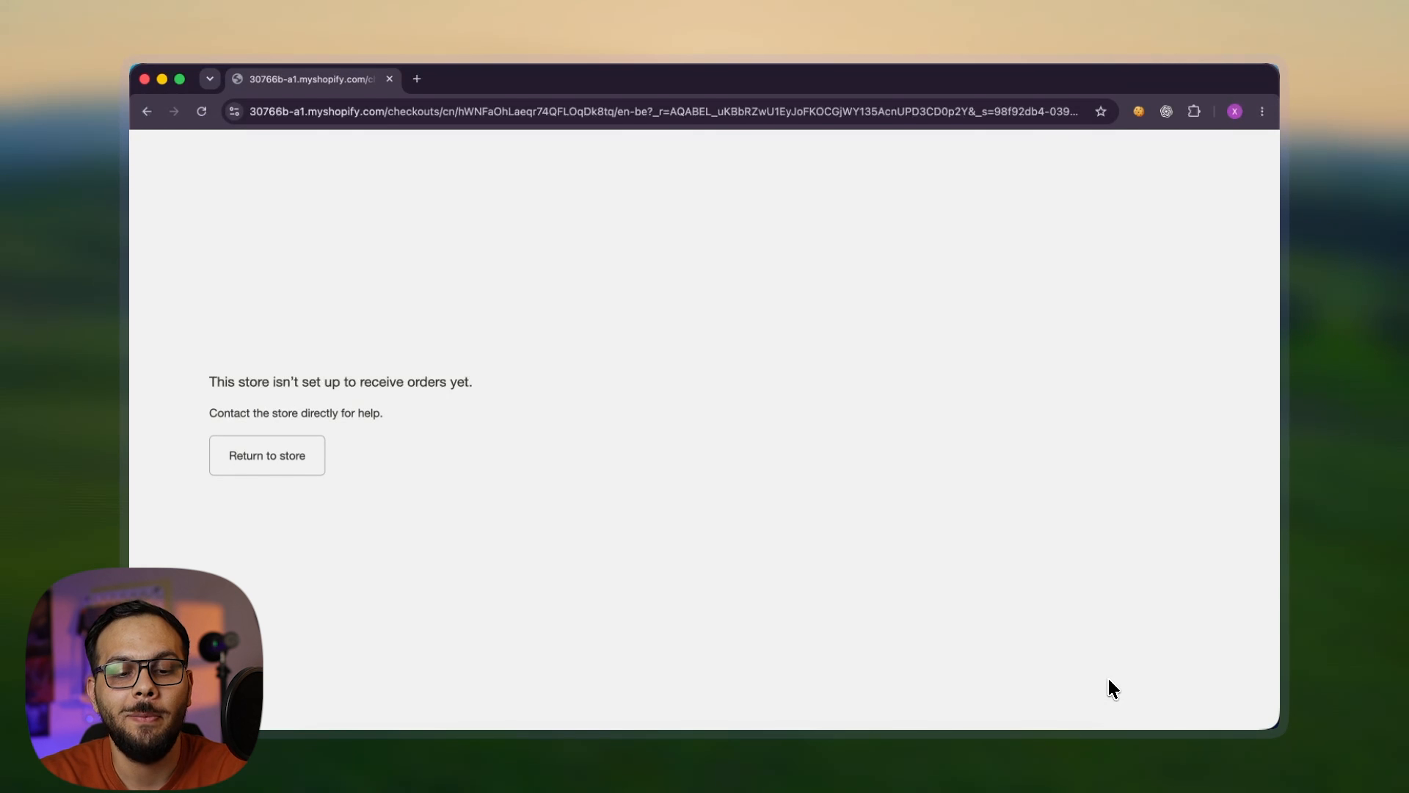